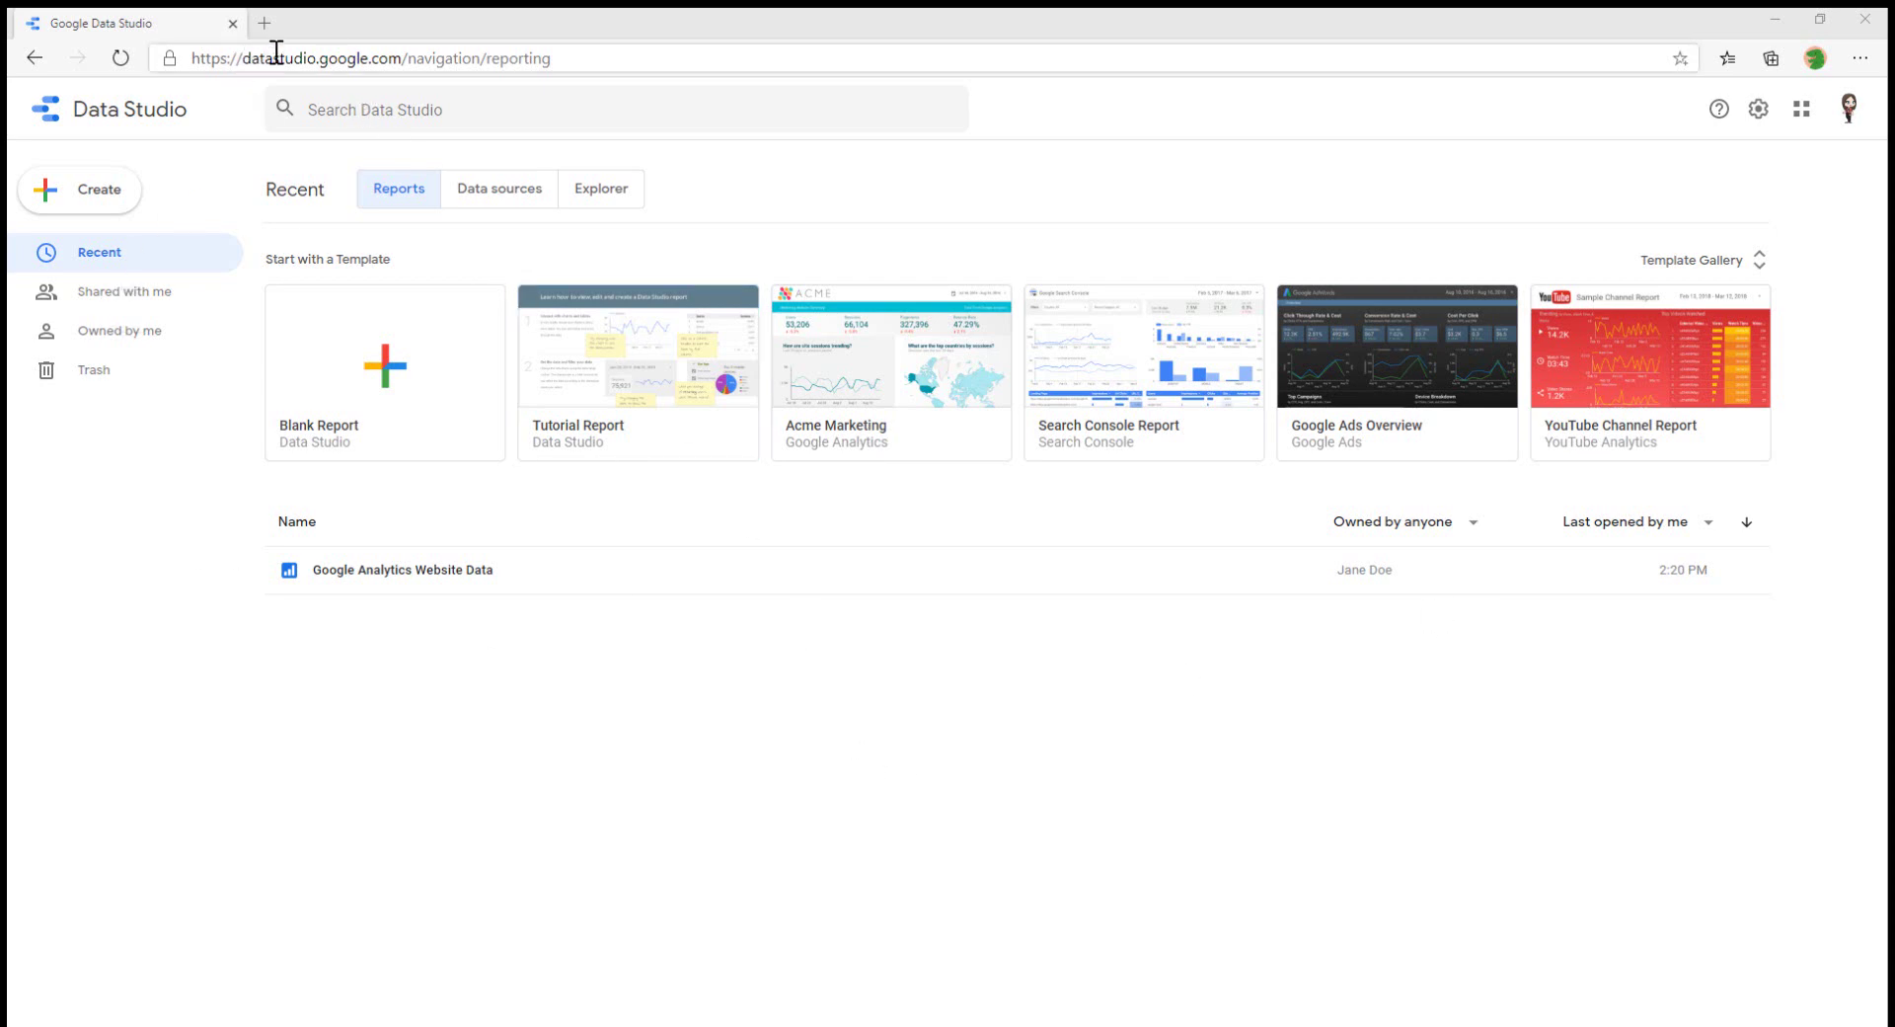
- Start a blank report and add the saved All Data website source to it
click(385, 371)
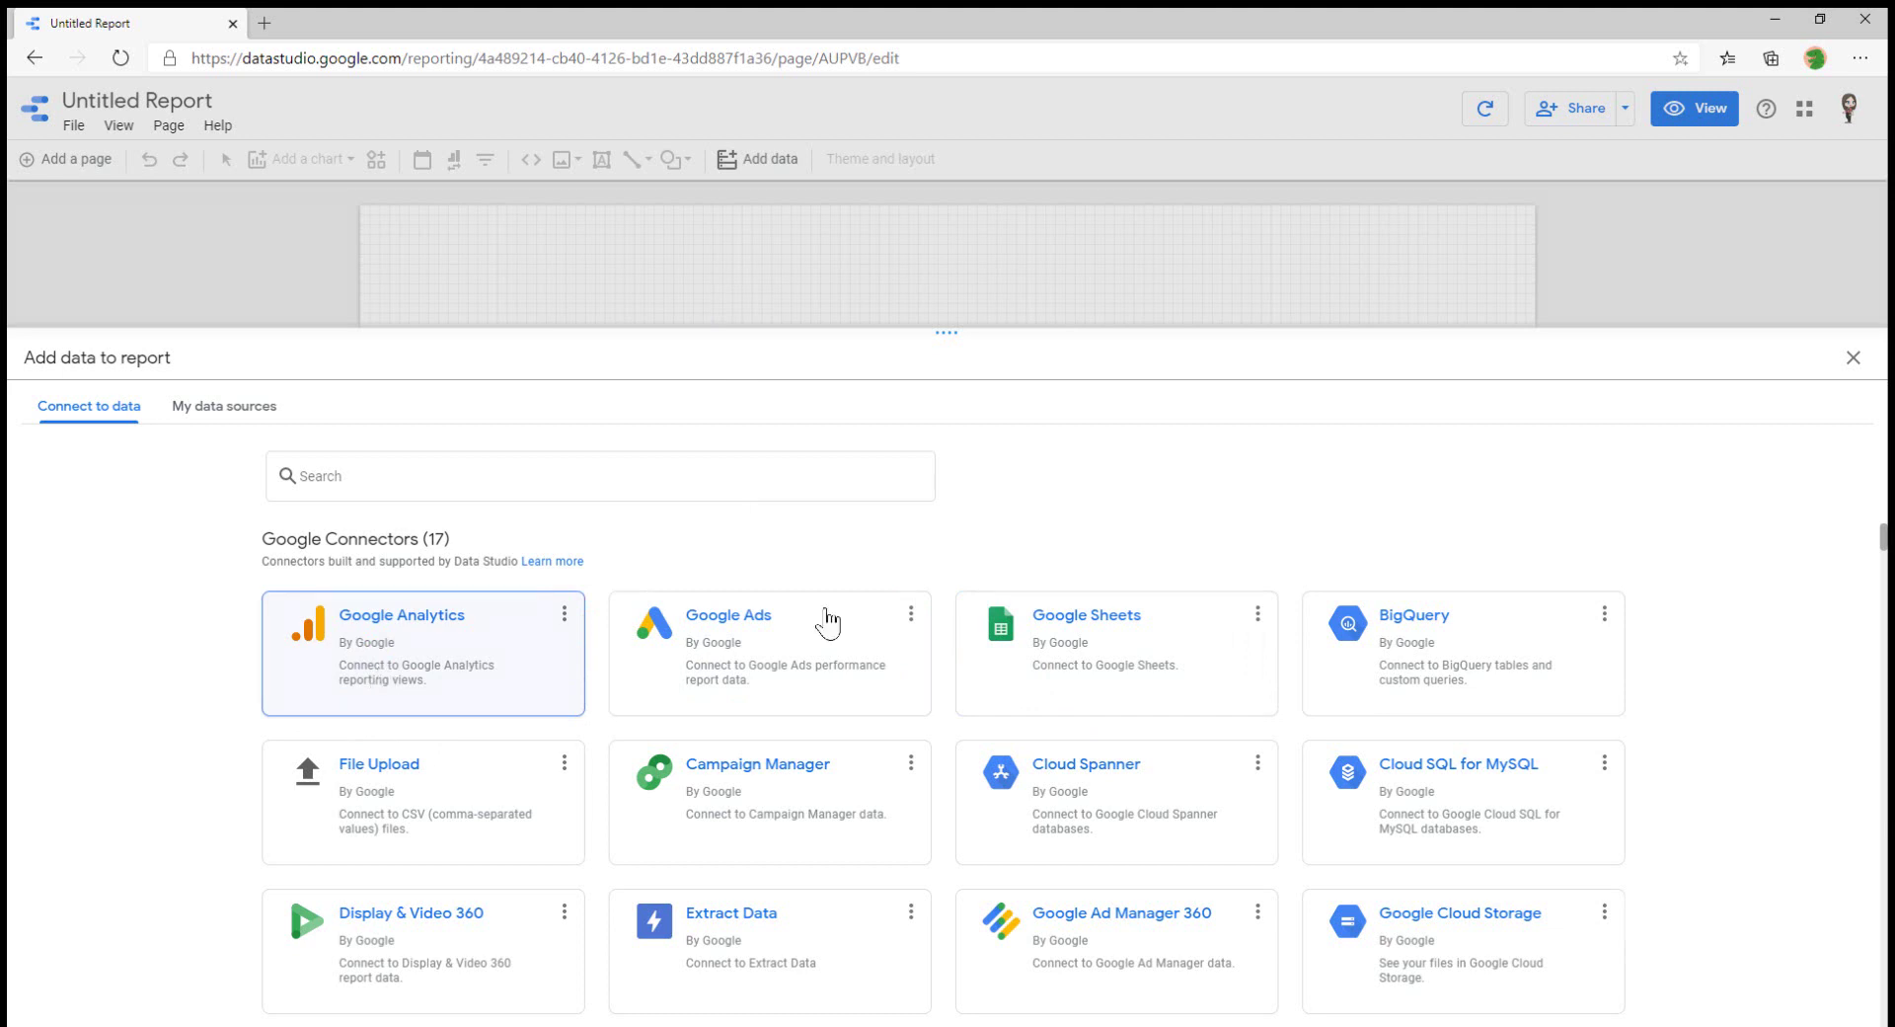
click(200, 411)
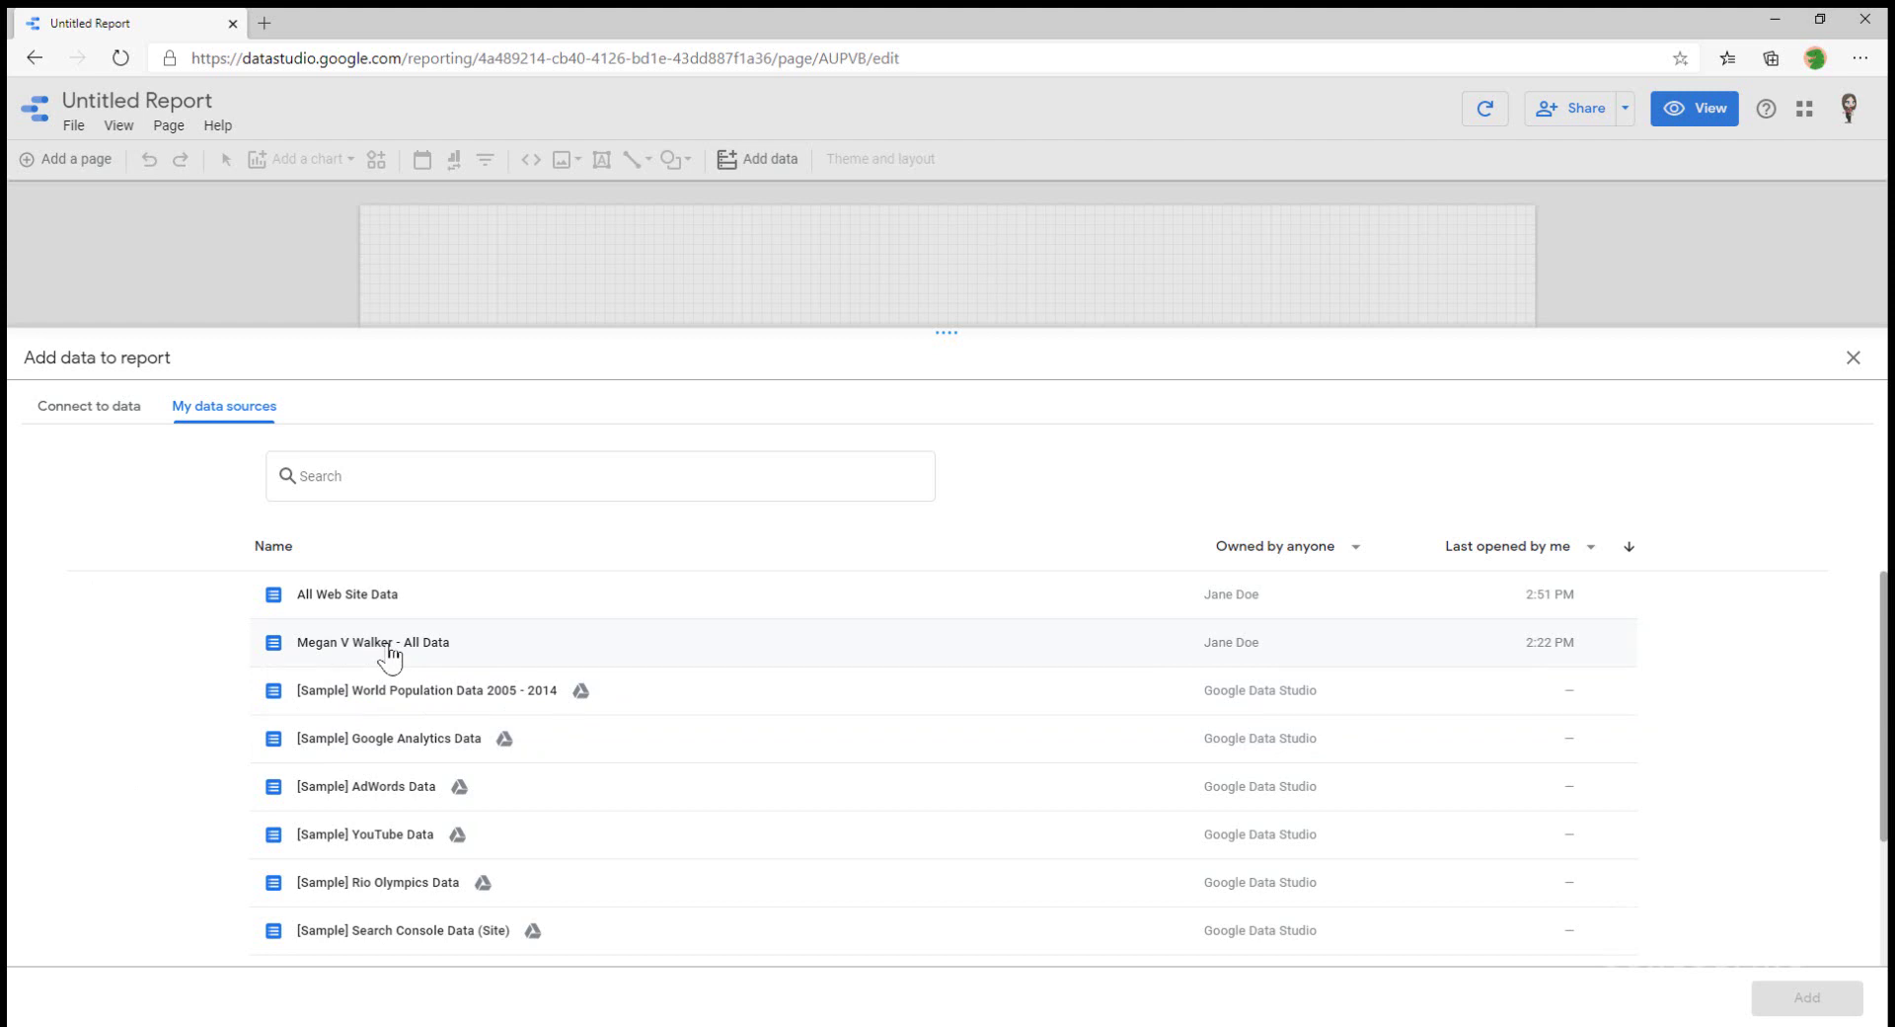
click(425, 650)
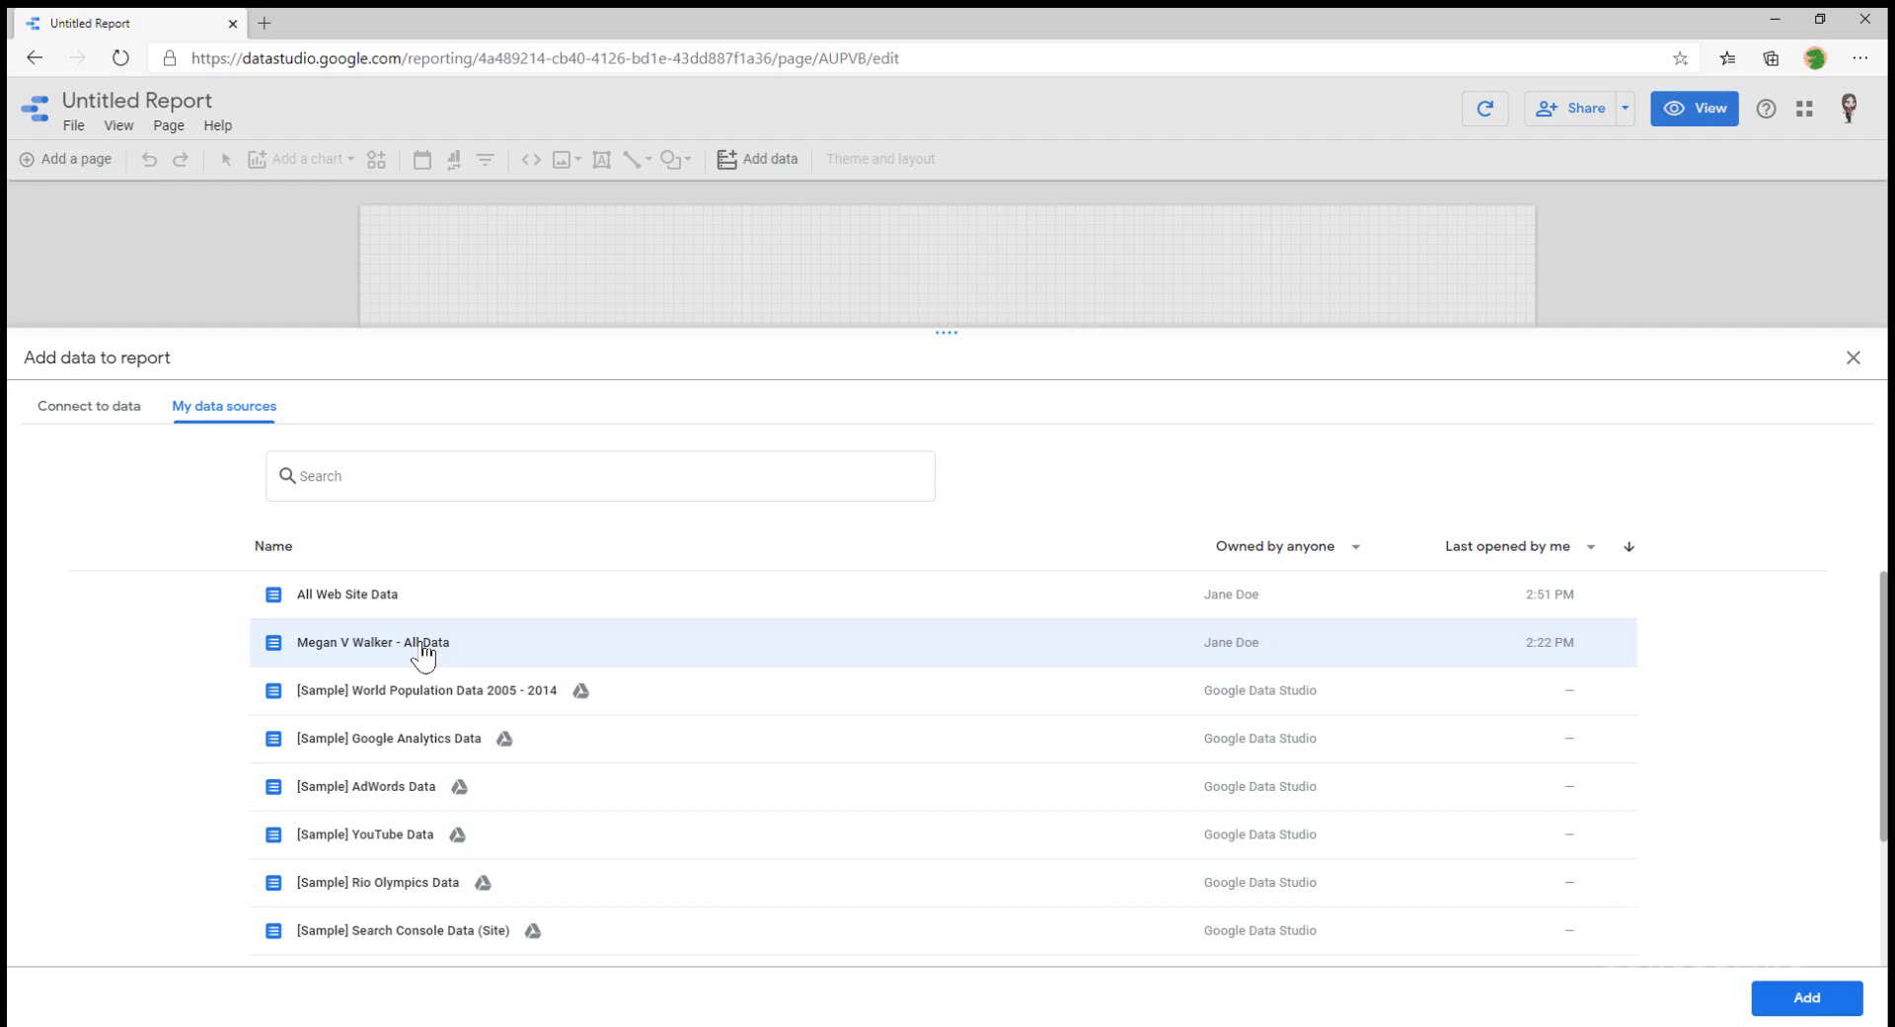
click(1795, 1002)
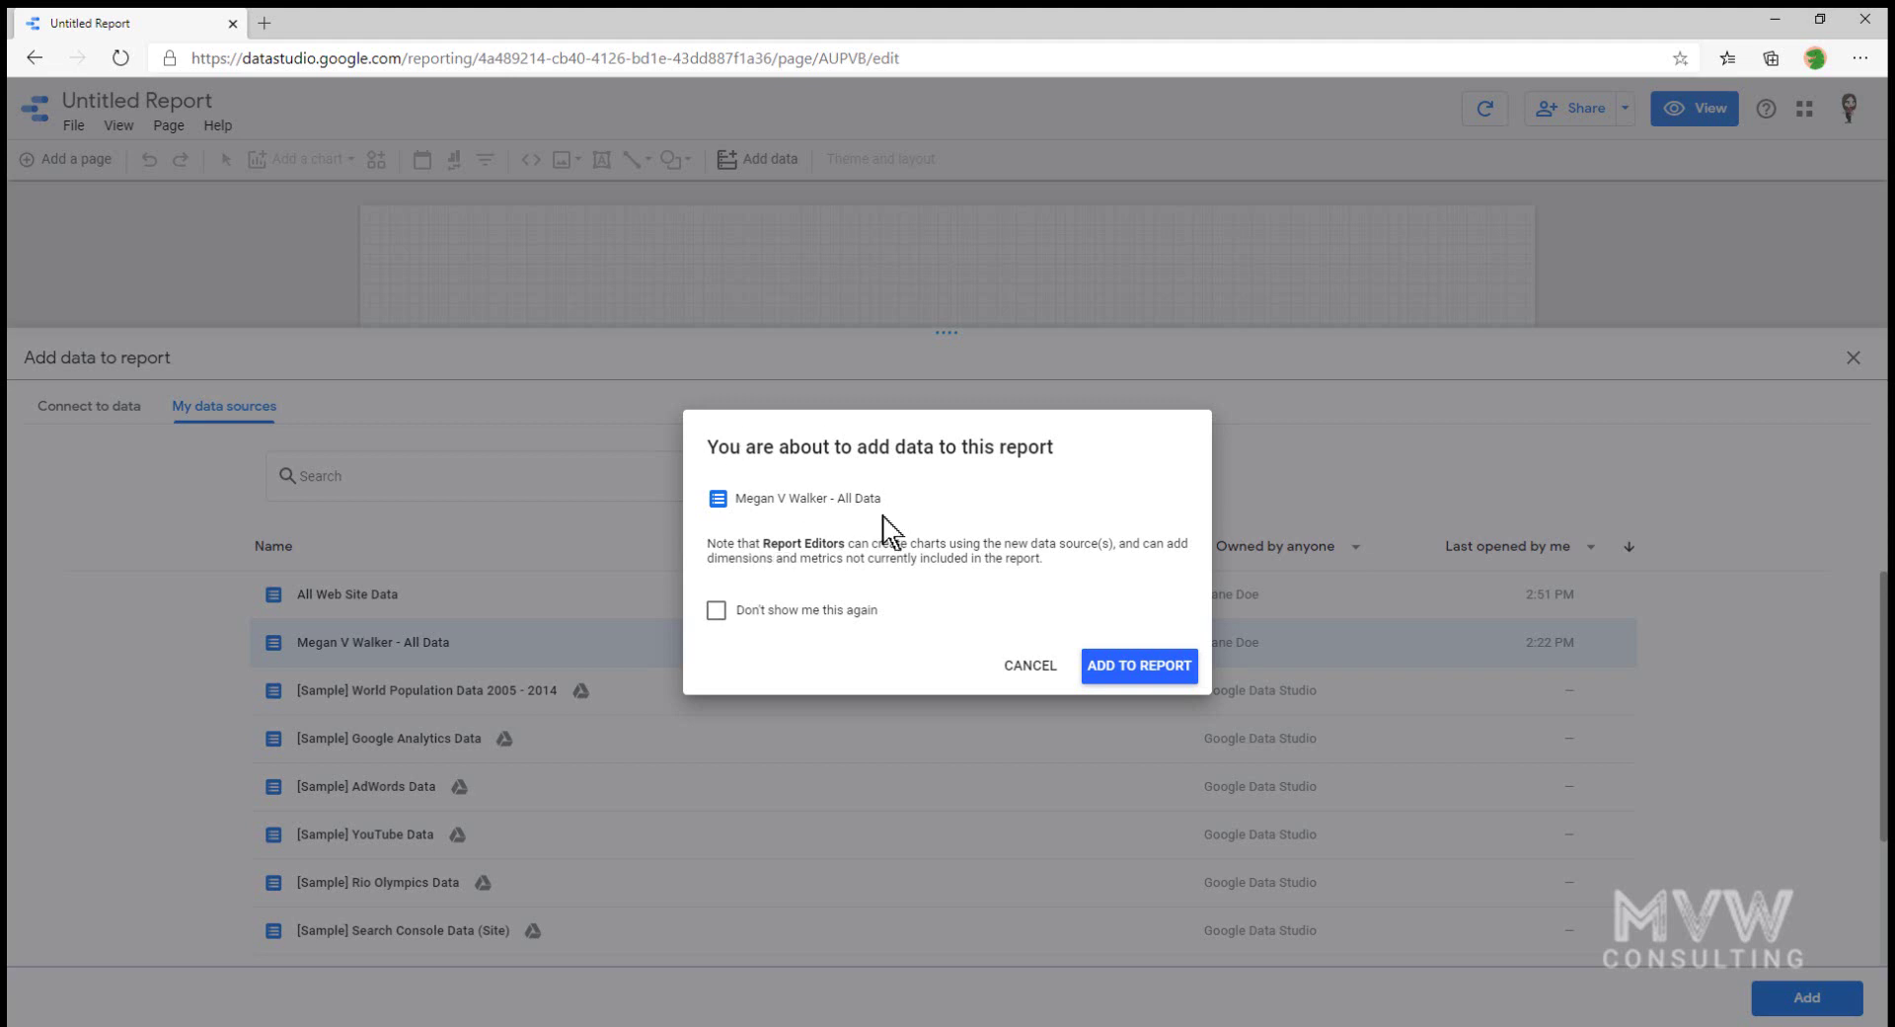
click(717, 611)
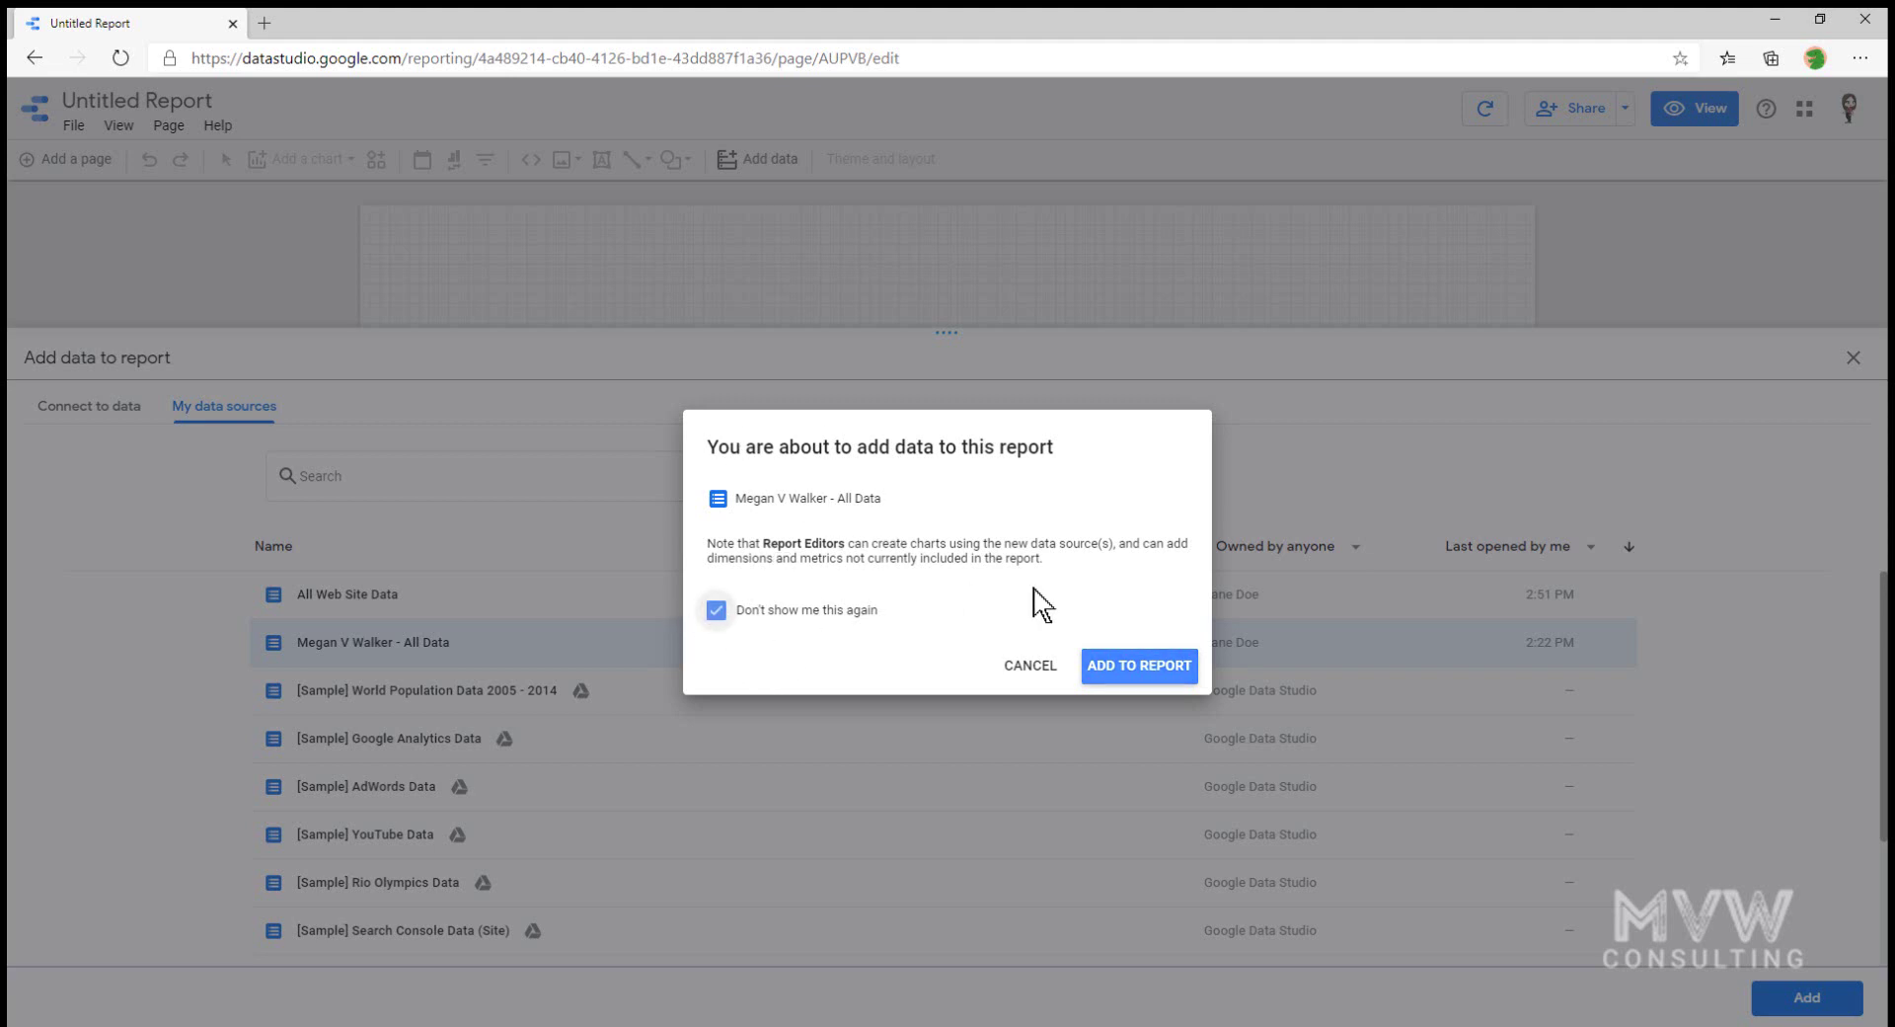
click(1155, 674)
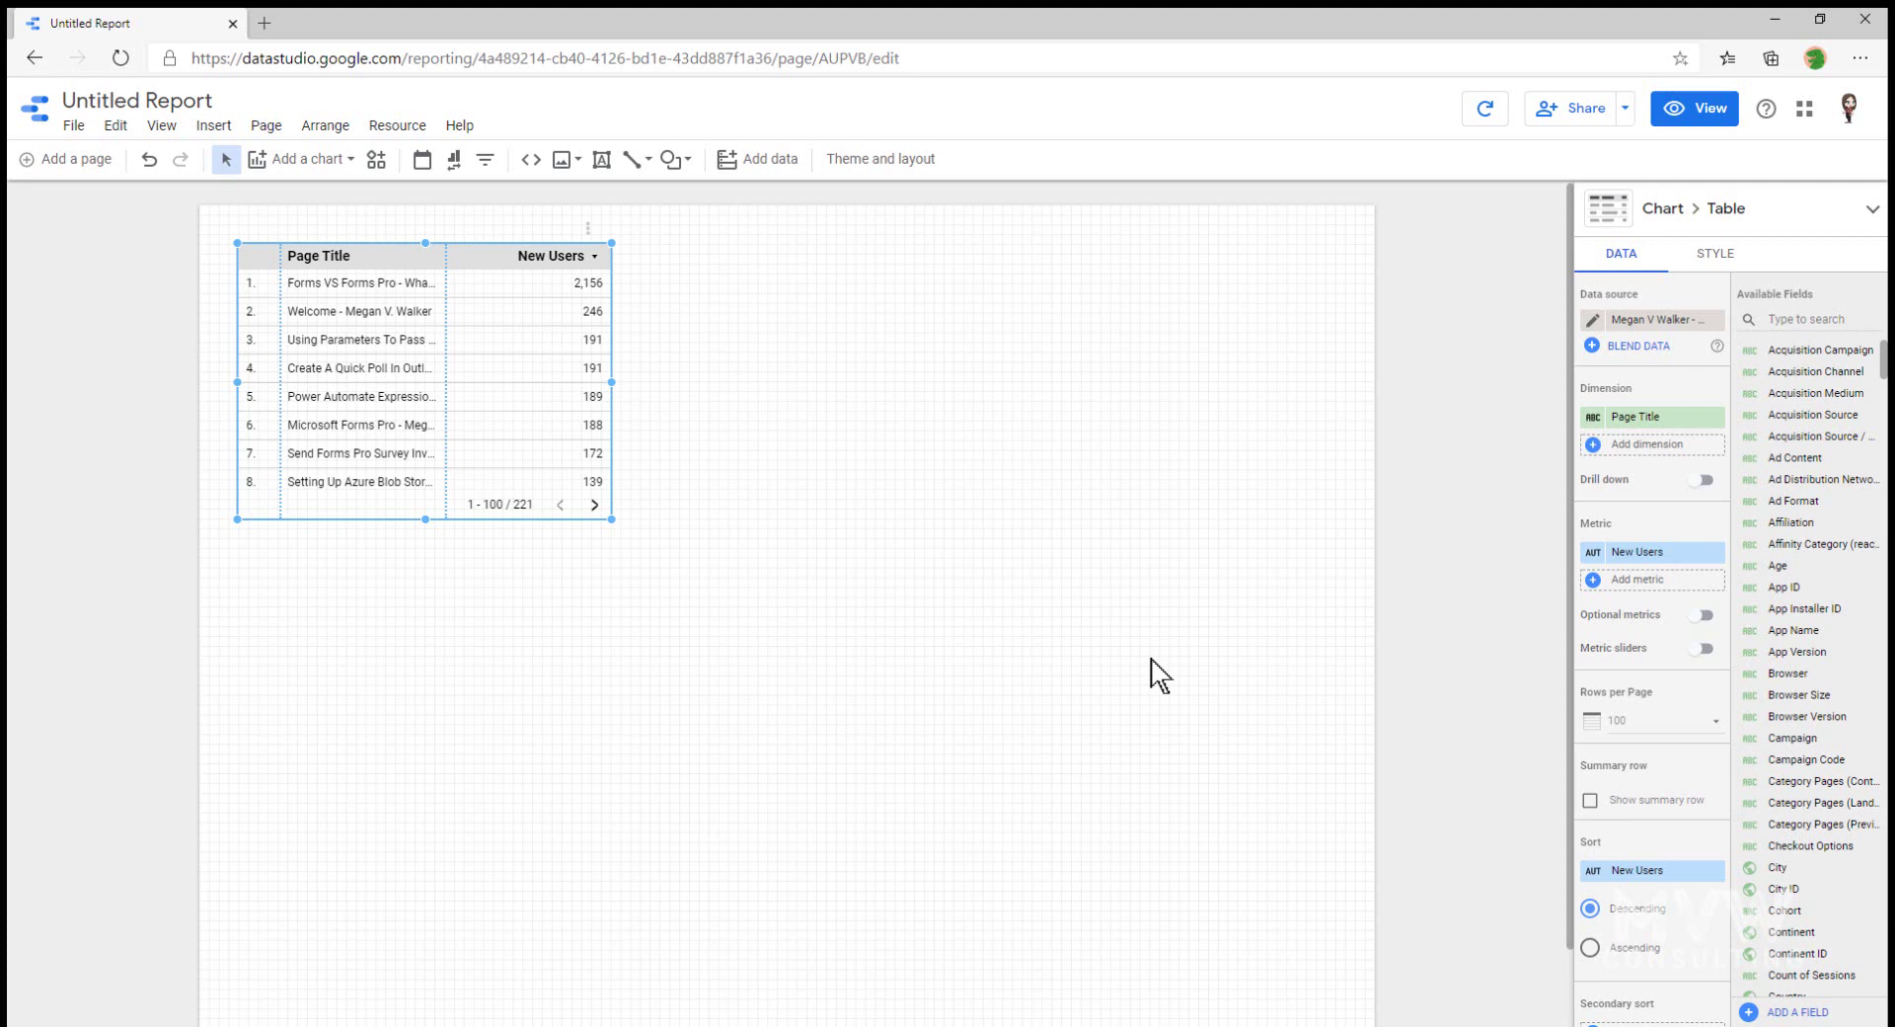
- Move the starter table down and rename the report 'Website Data - Location Overview'
drag(512, 258, 518, 553)
click(689, 376)
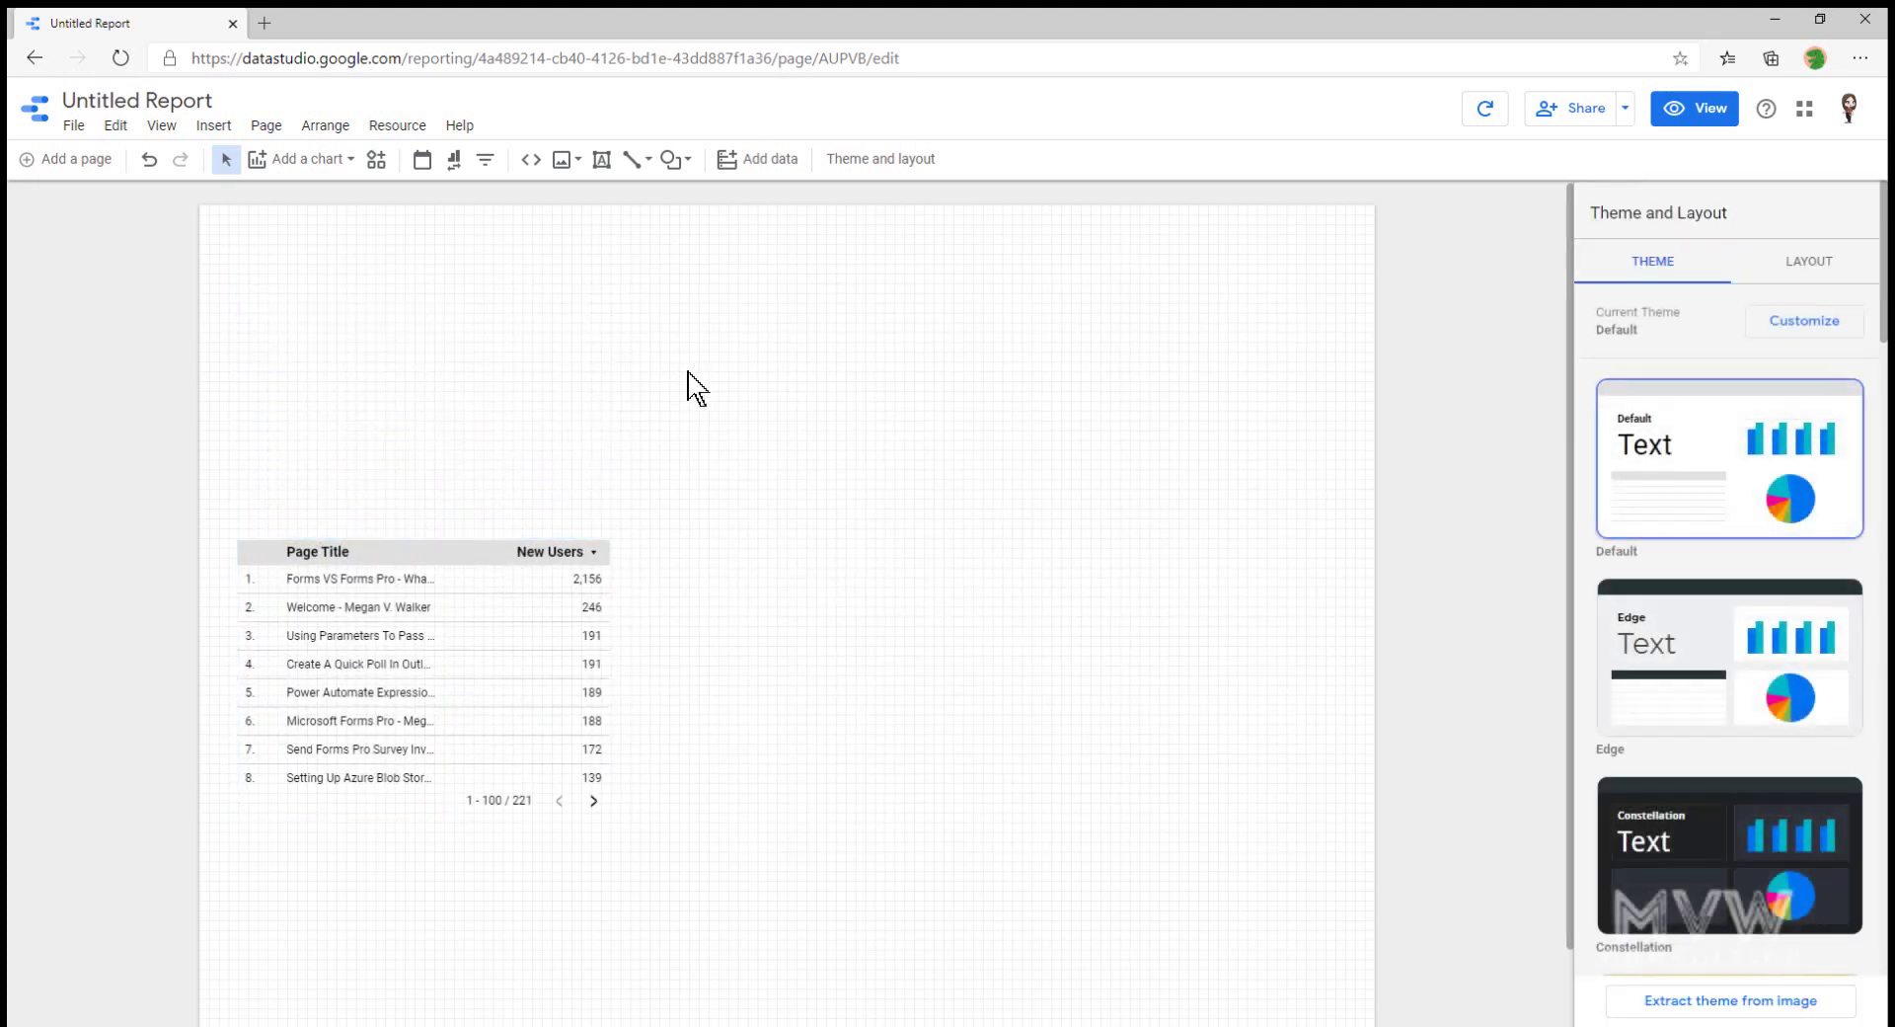
double_click(172, 101)
triple_click(172, 101)
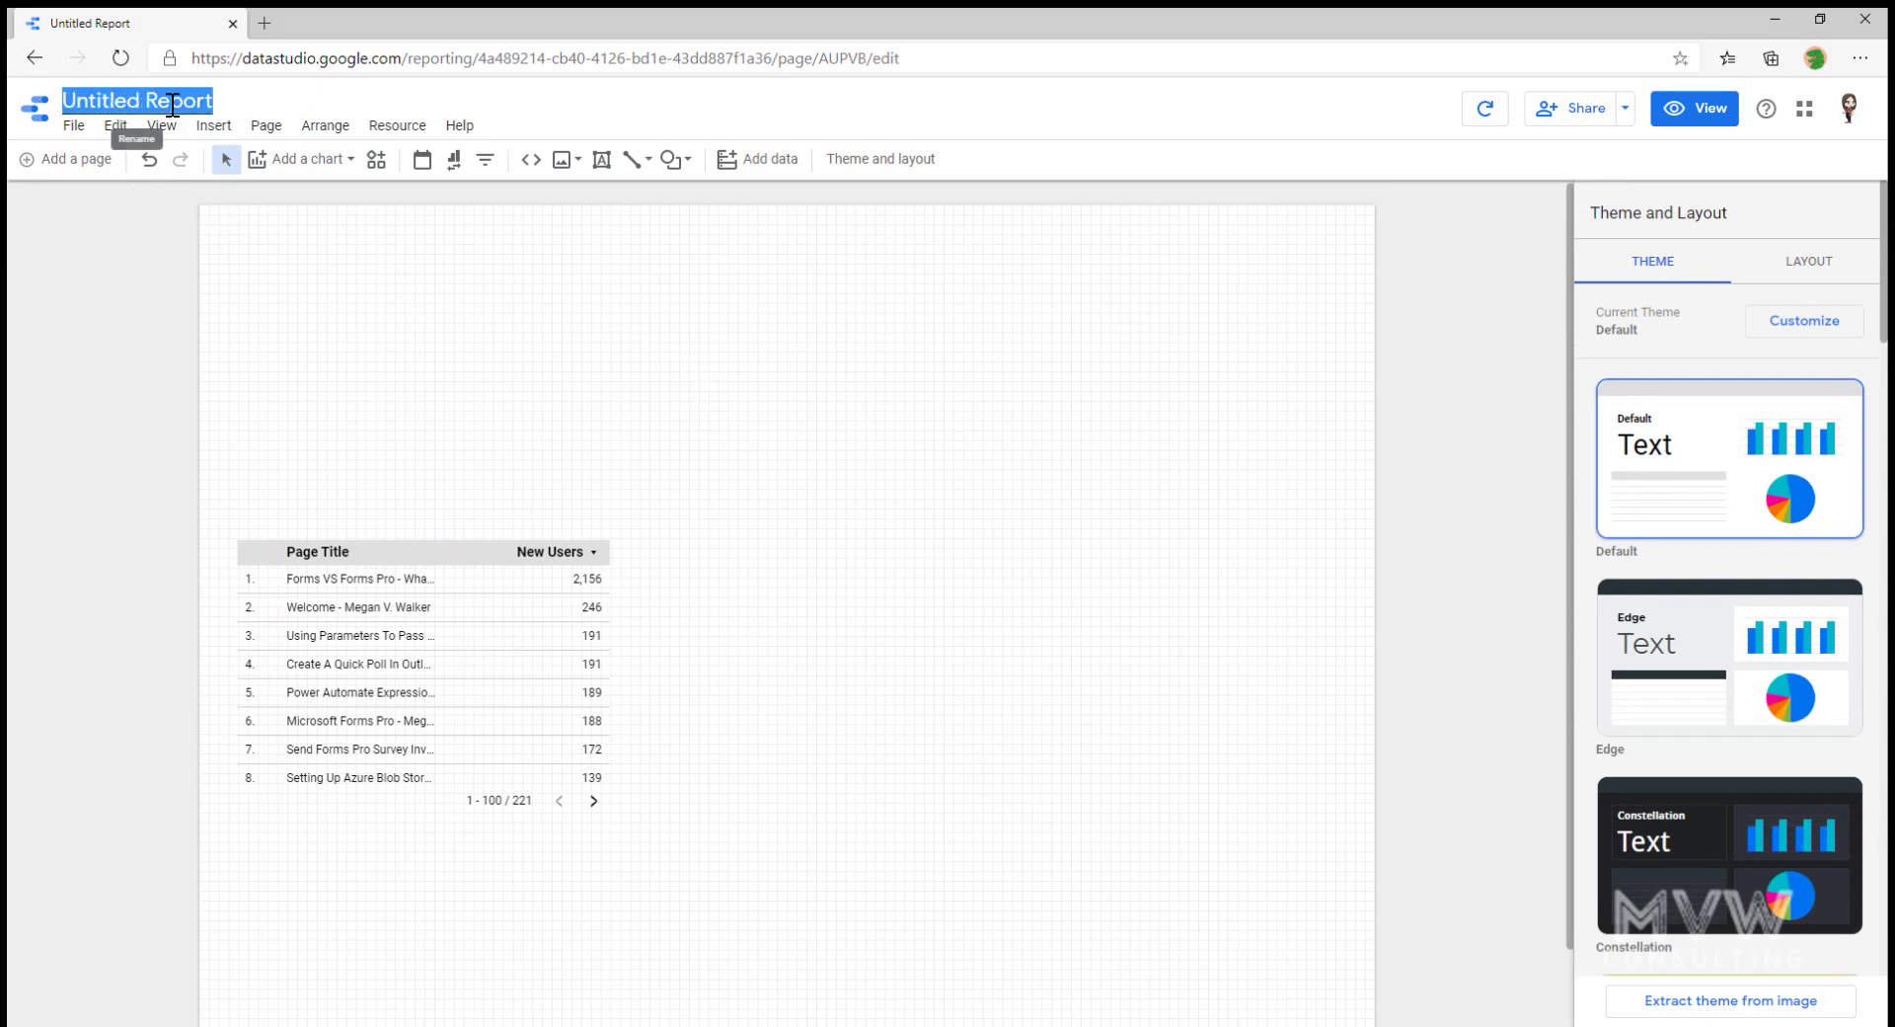
text(Website )
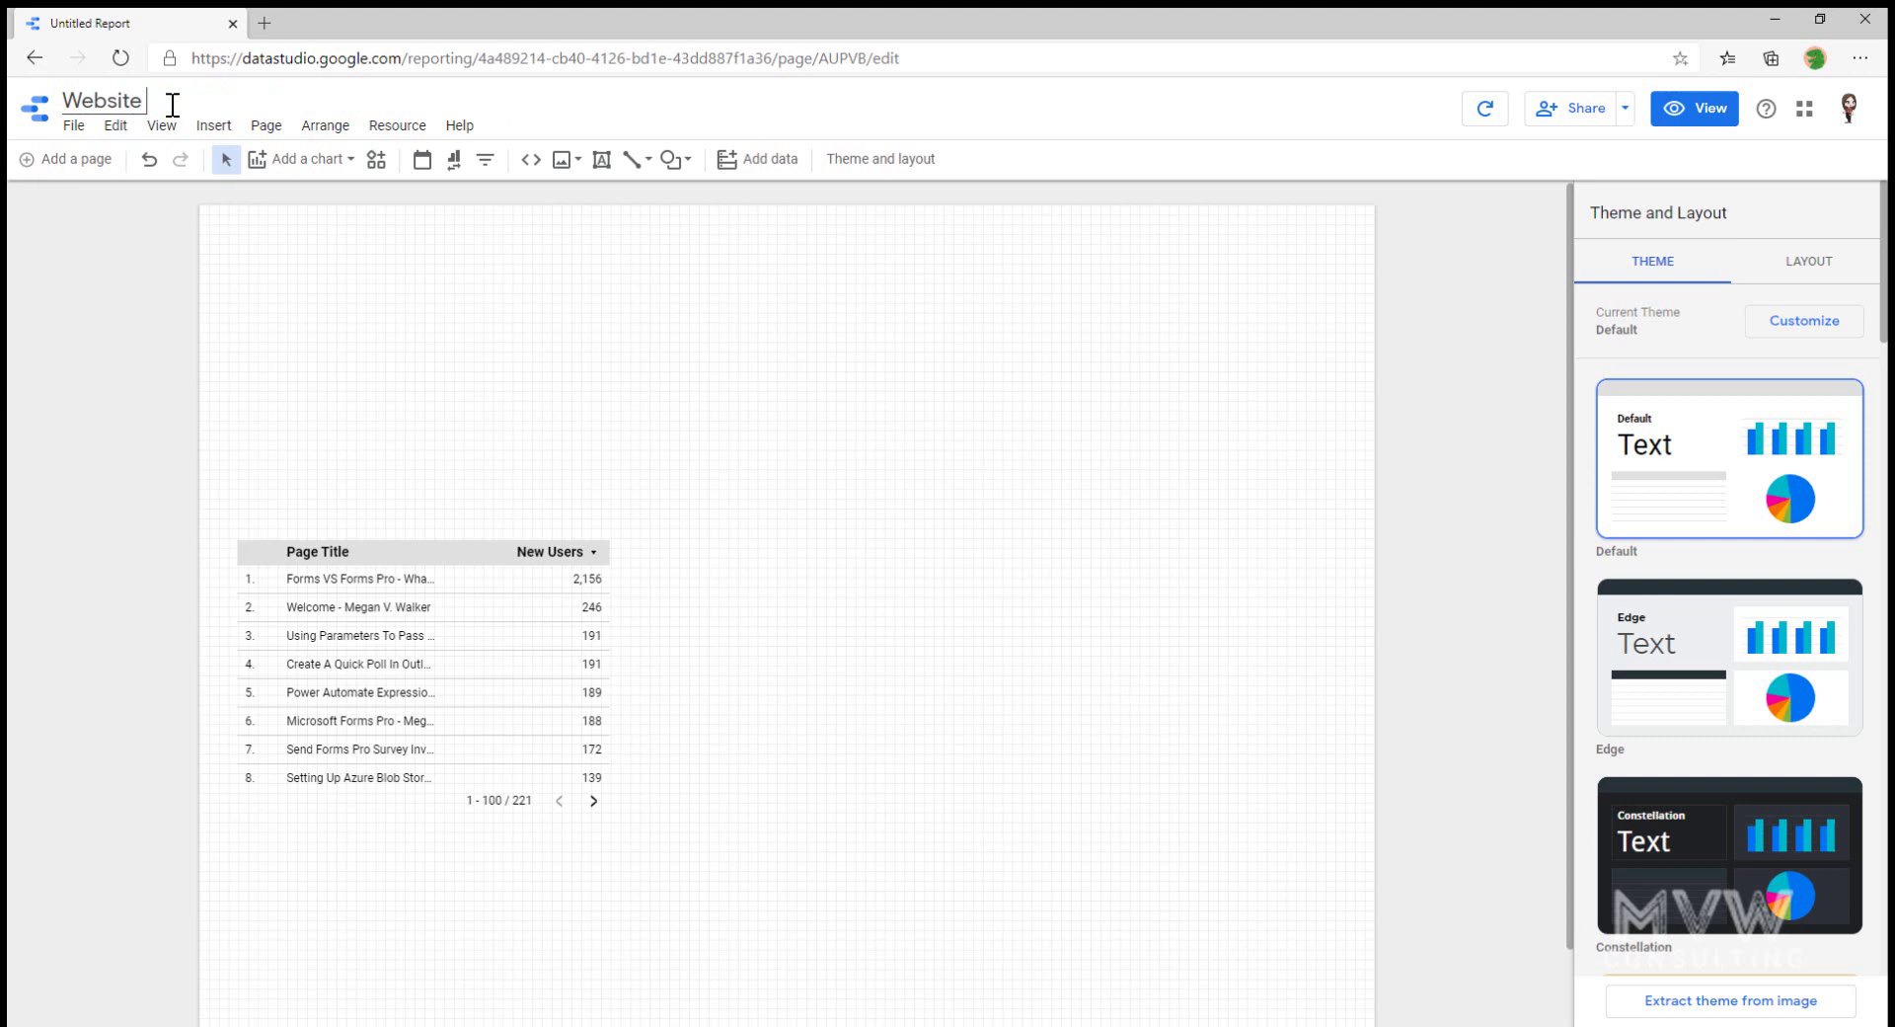
text(Data - Country)
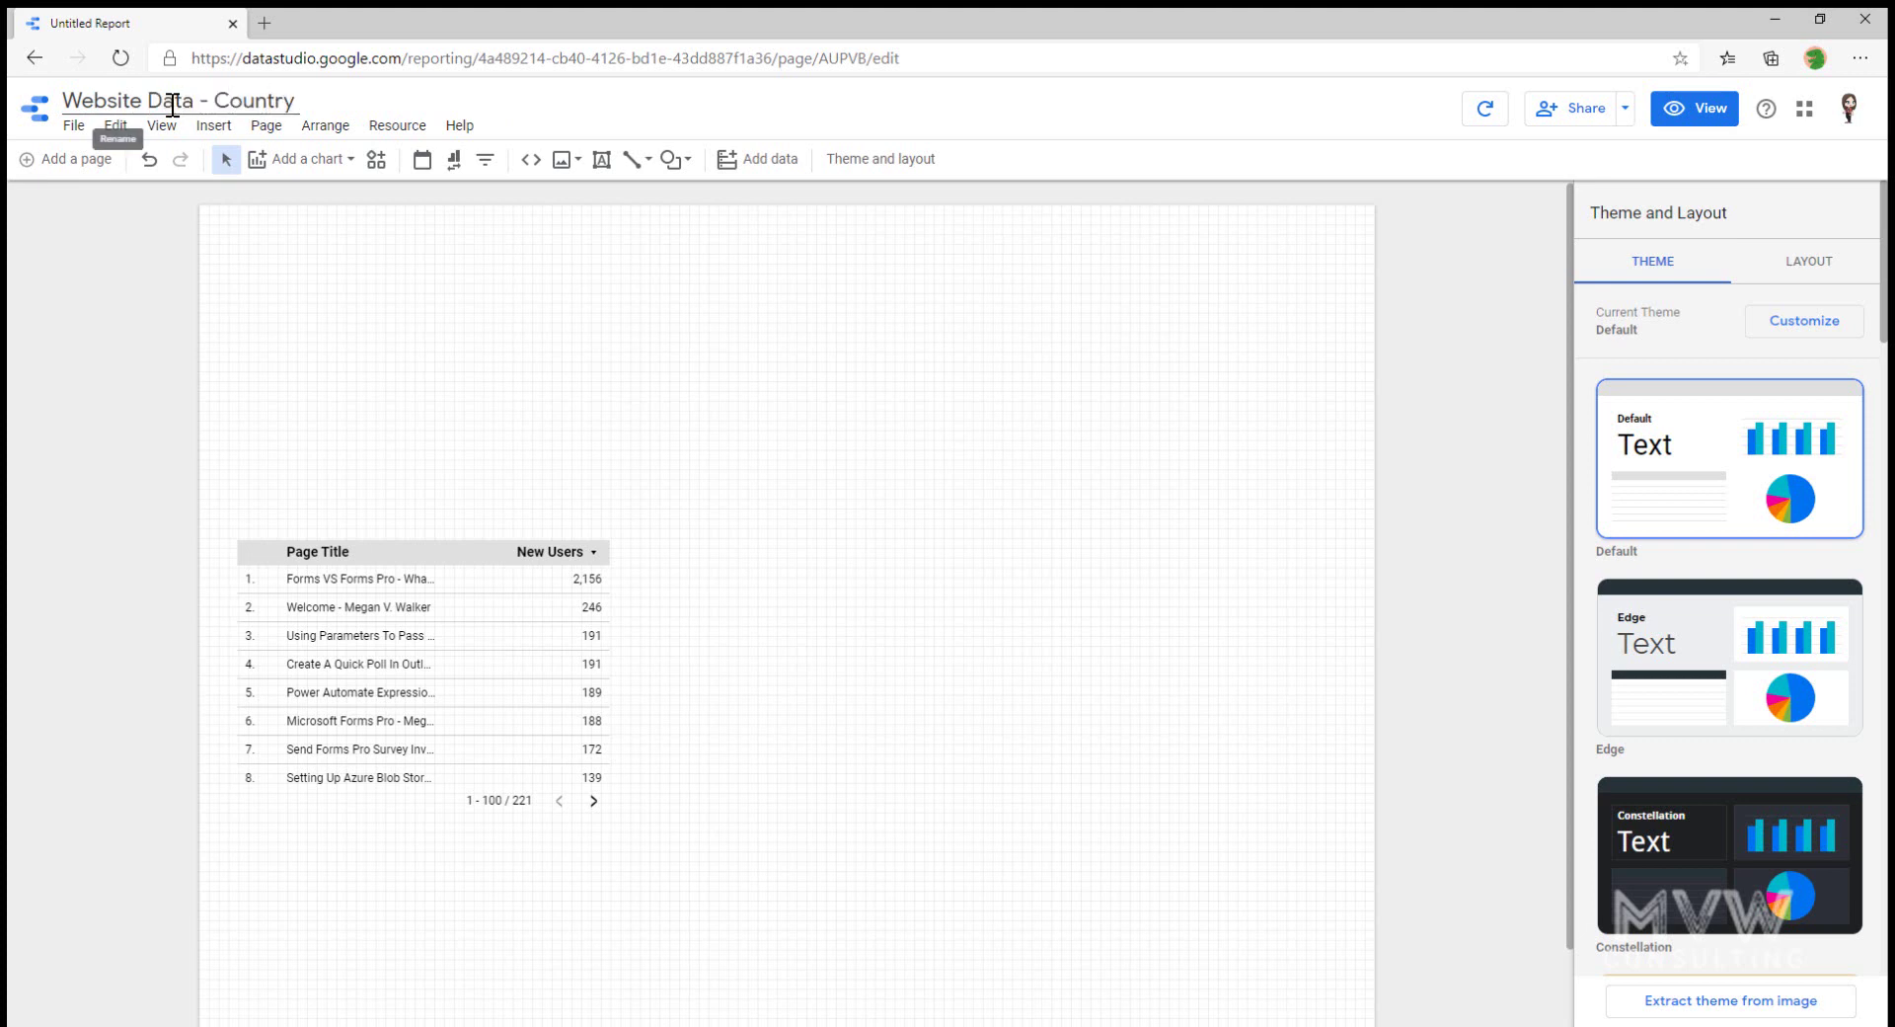
key(BackSpace)
key(BackSpace)
key(BackSpace)
key(BackSpace)
key(BackSpace)
key(BackSpace)
key(BackSpace)
text(Locatinon Overview)
click(748, 427)
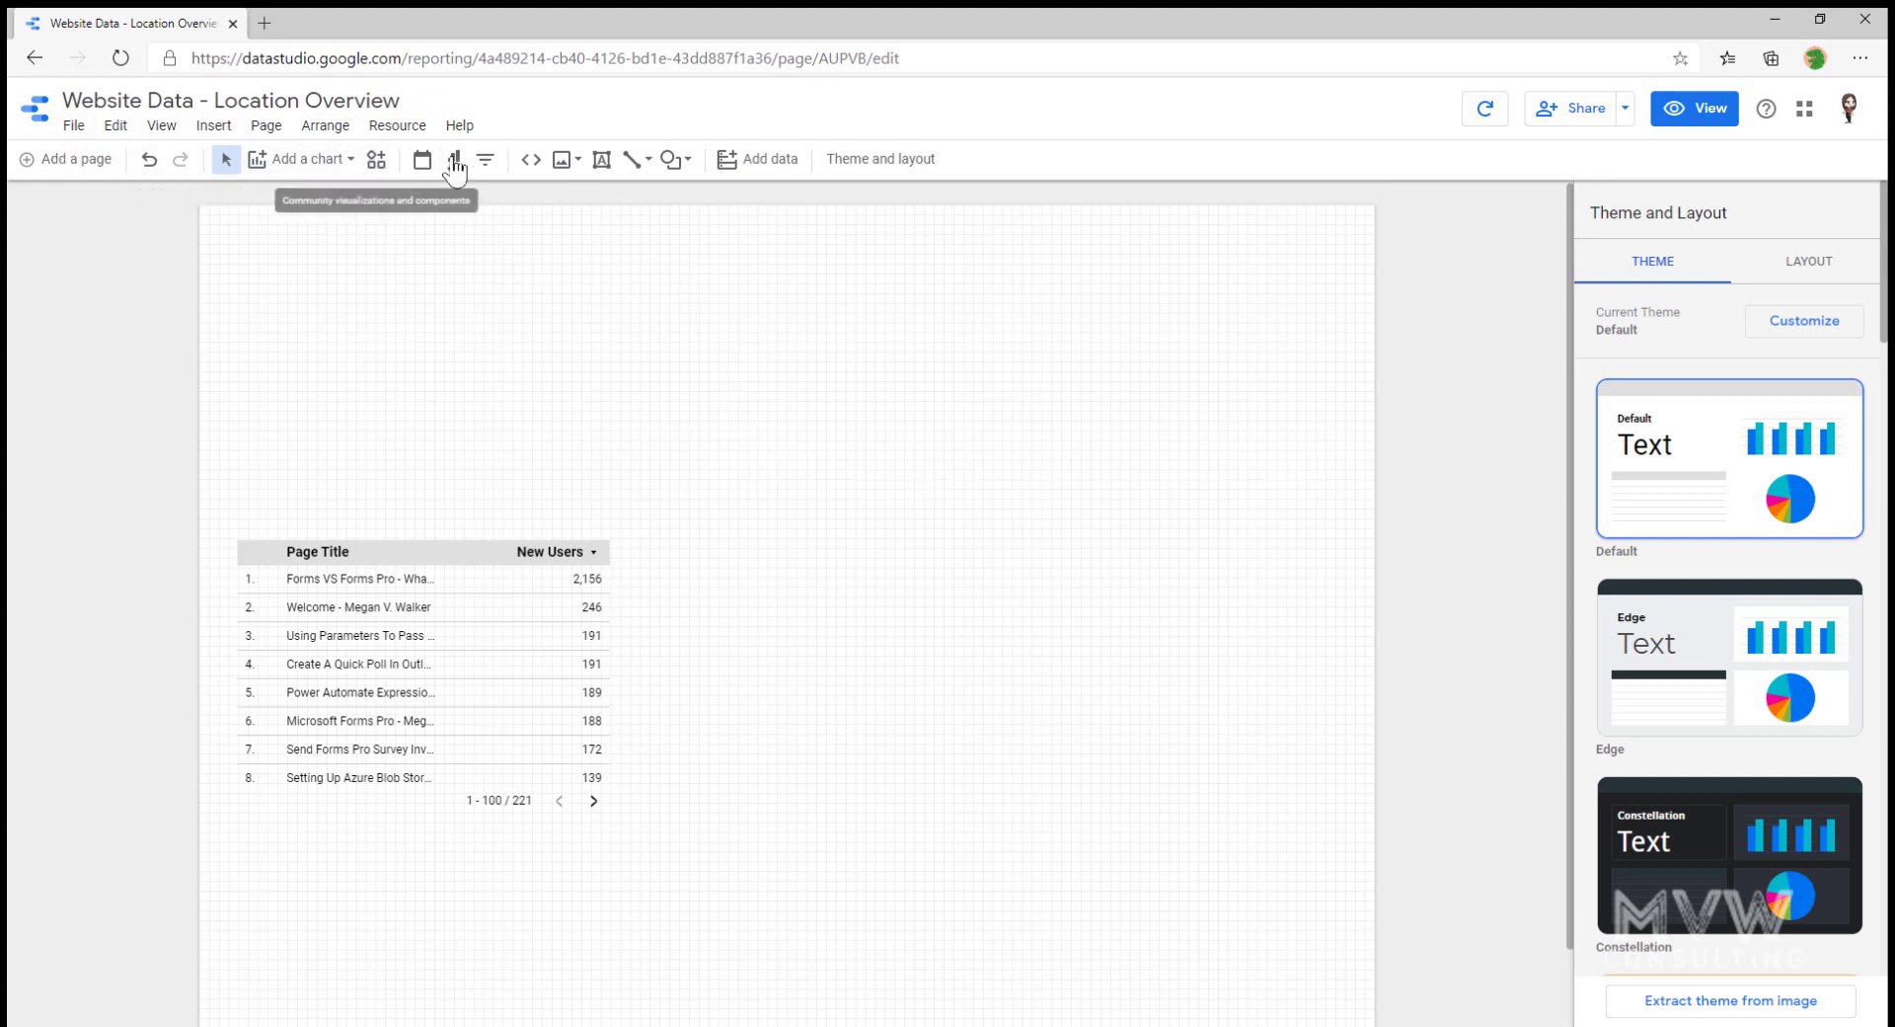
- Upload the 255x115.png logo image from the computer into the report
click(570, 161)
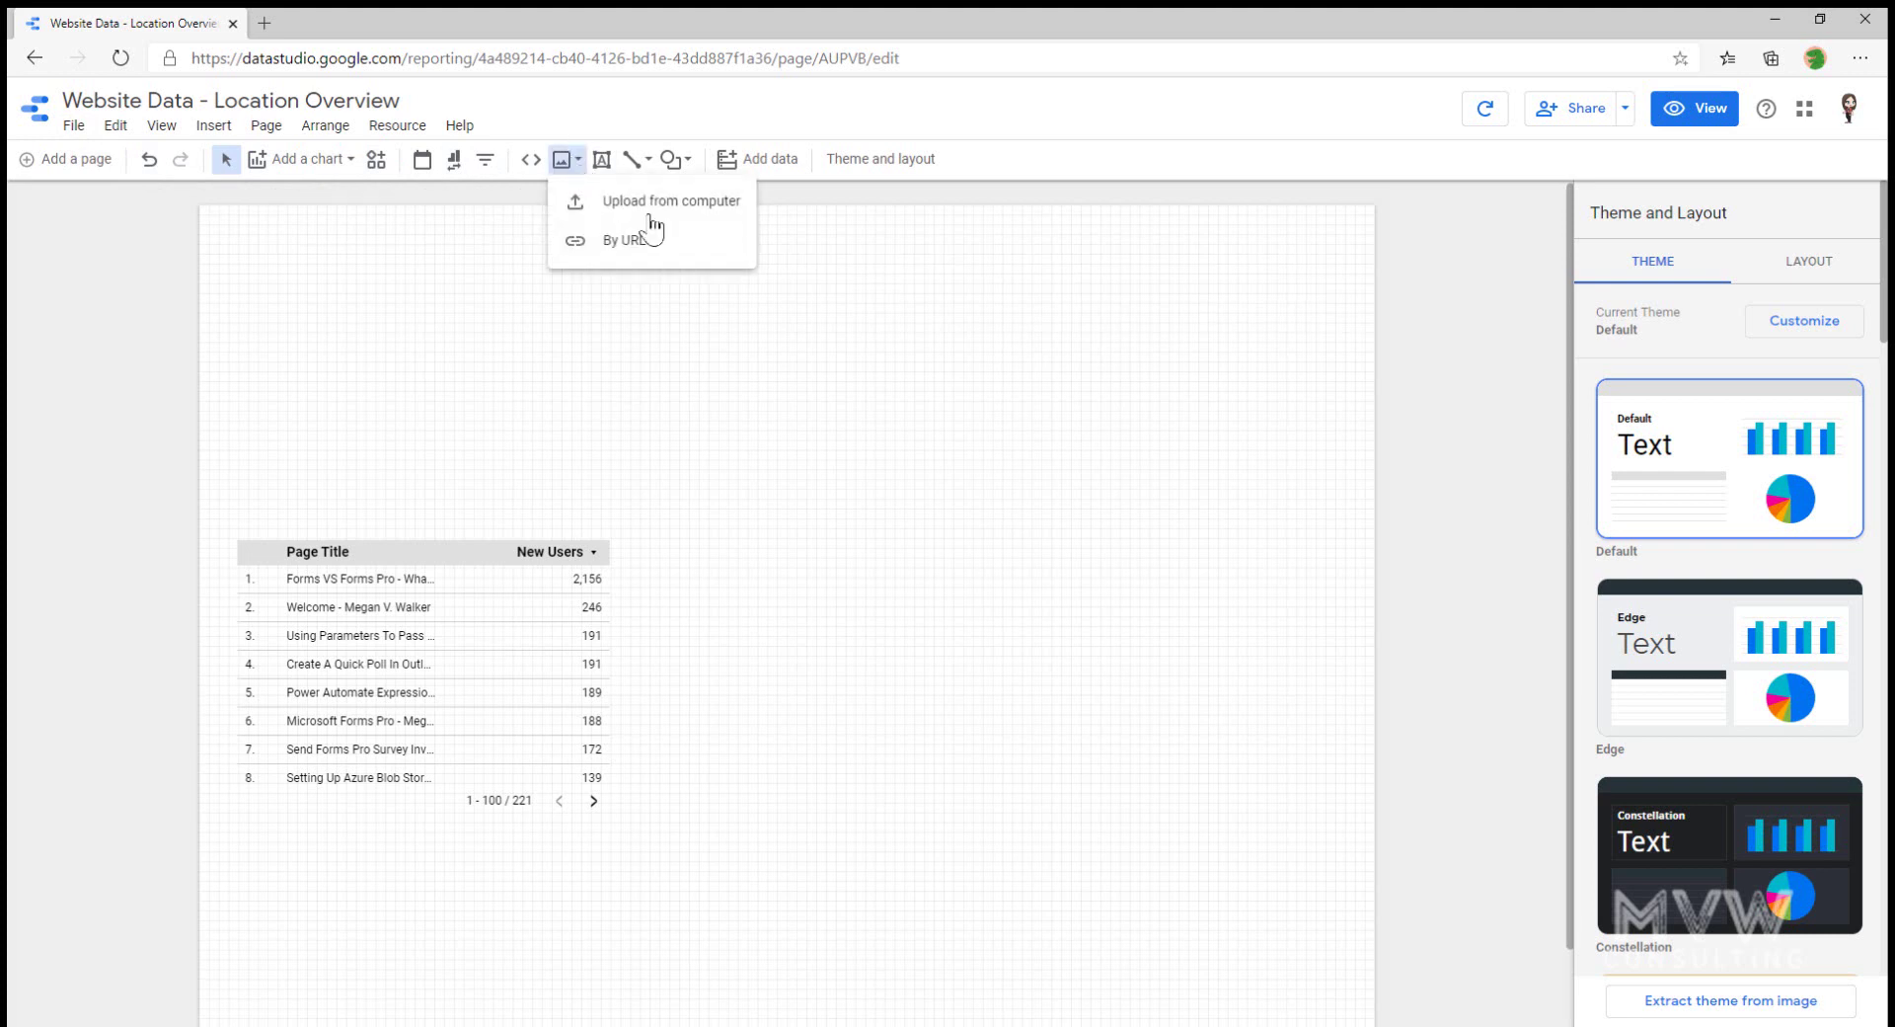
click(701, 207)
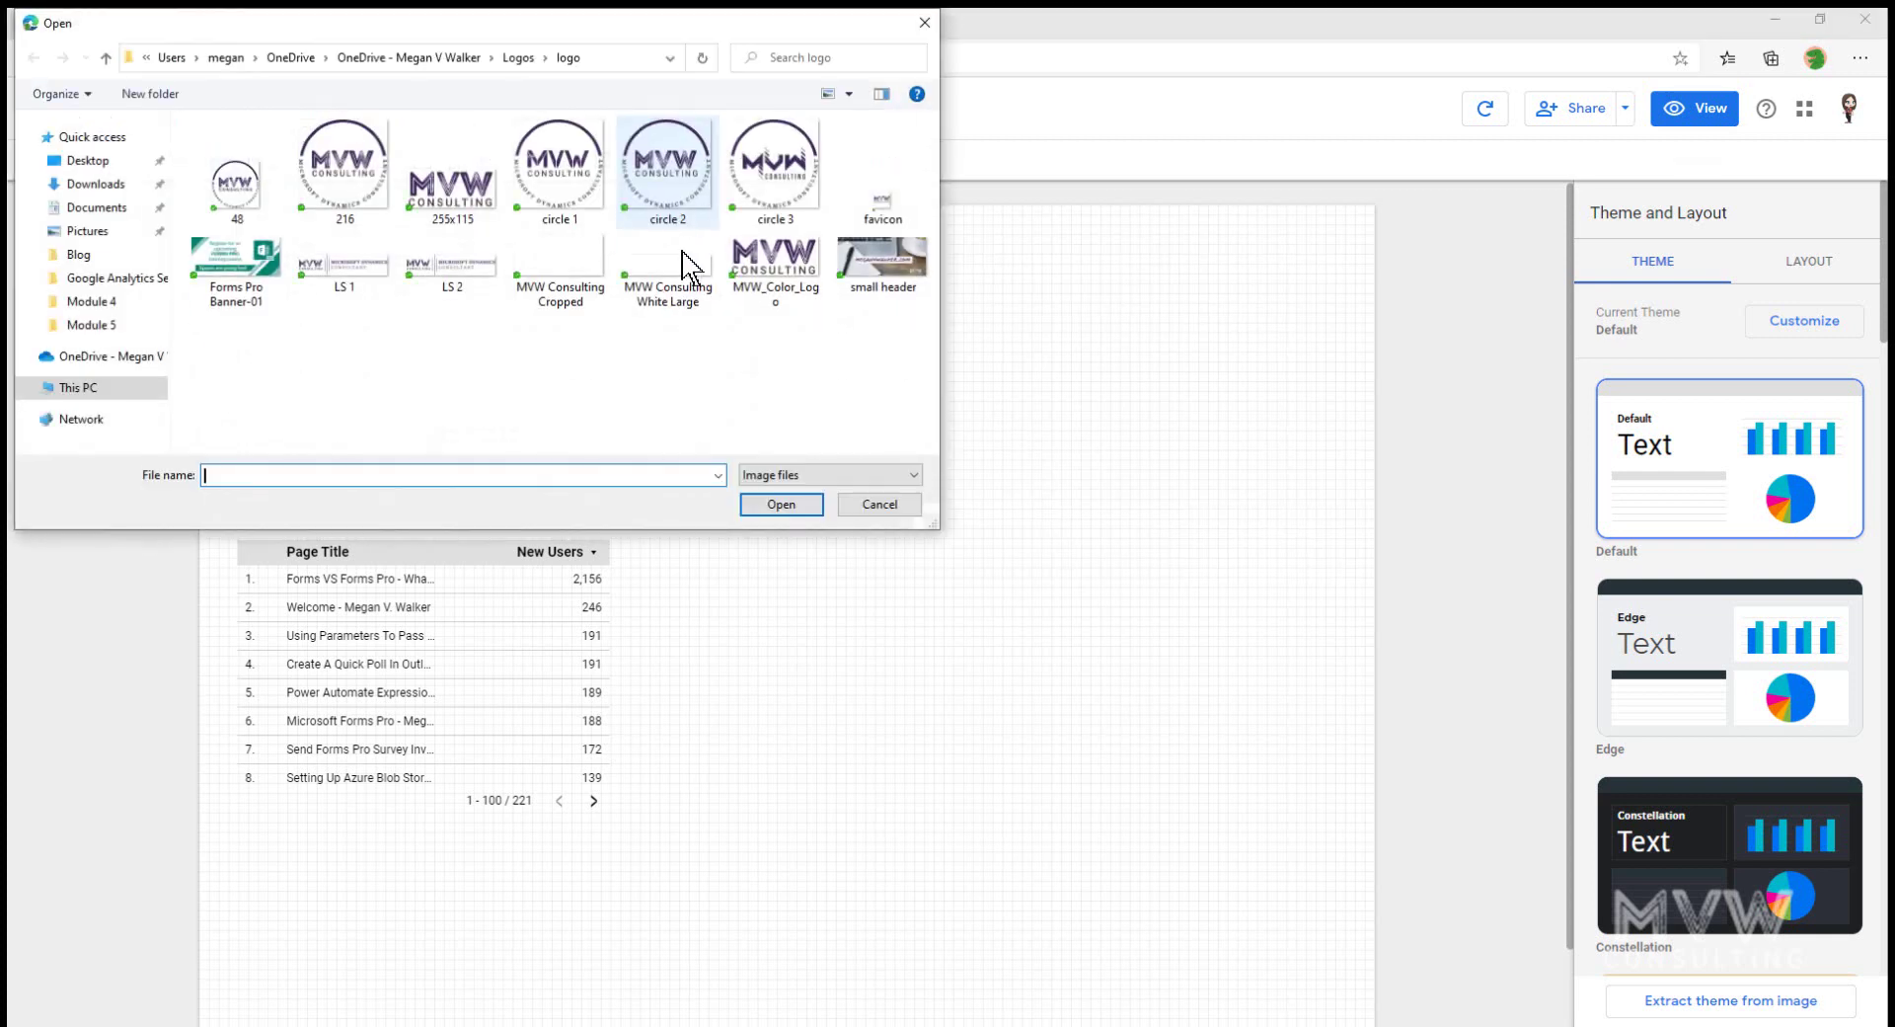
click(476, 177)
click(755, 503)
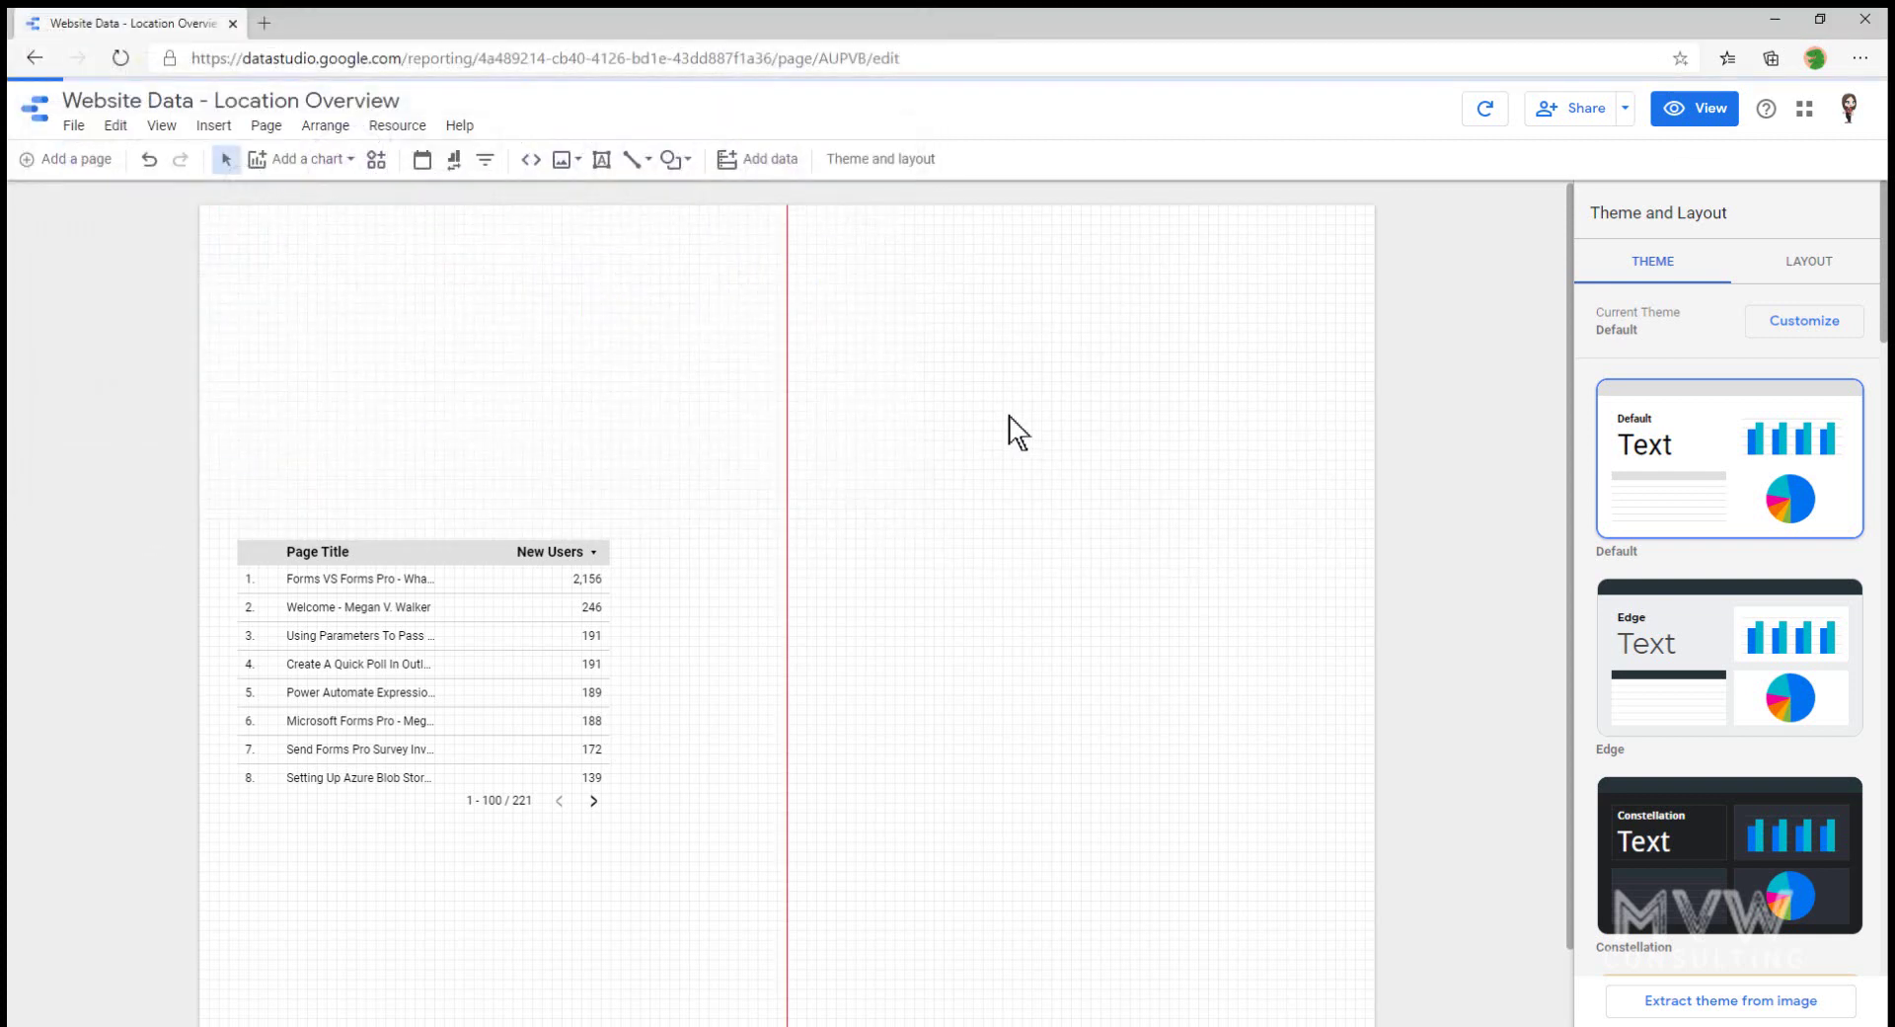
- Place the logo in the page's top-right corner and shrink it
drag(819, 590, 1188, 326)
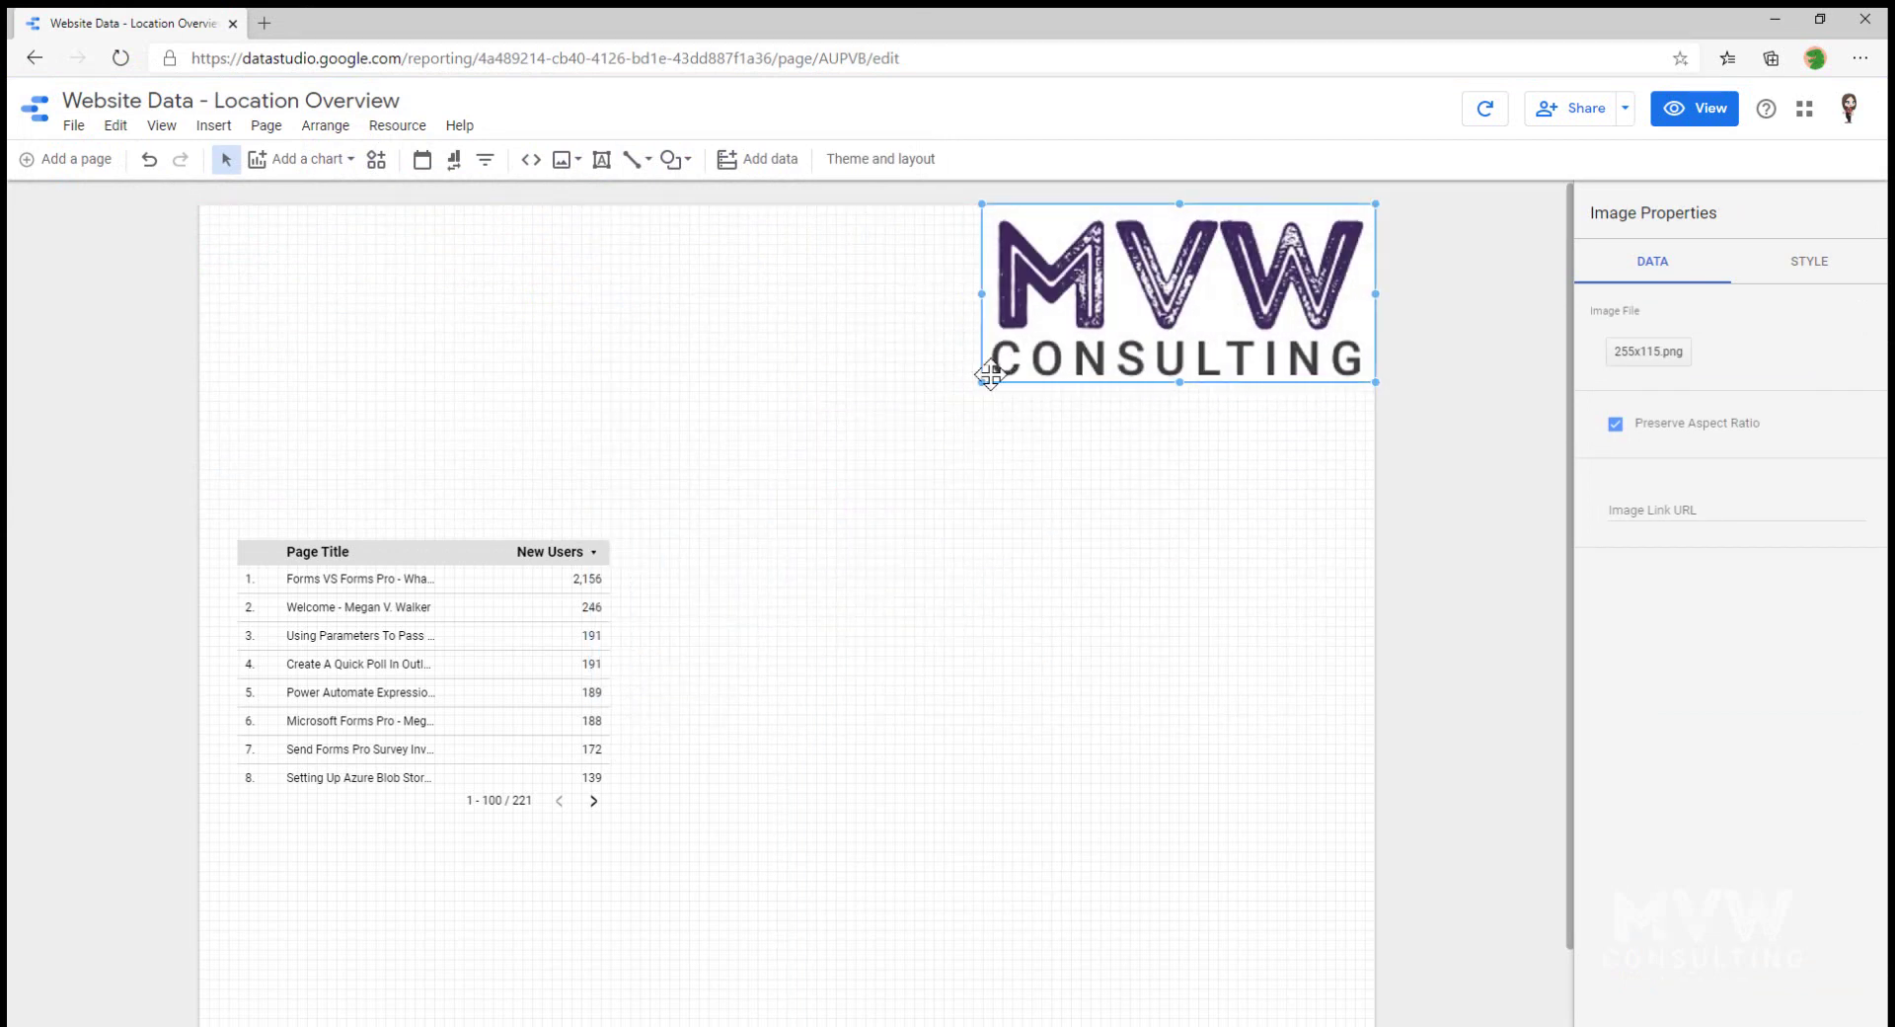
drag(982, 381, 1311, 264)
click(846, 470)
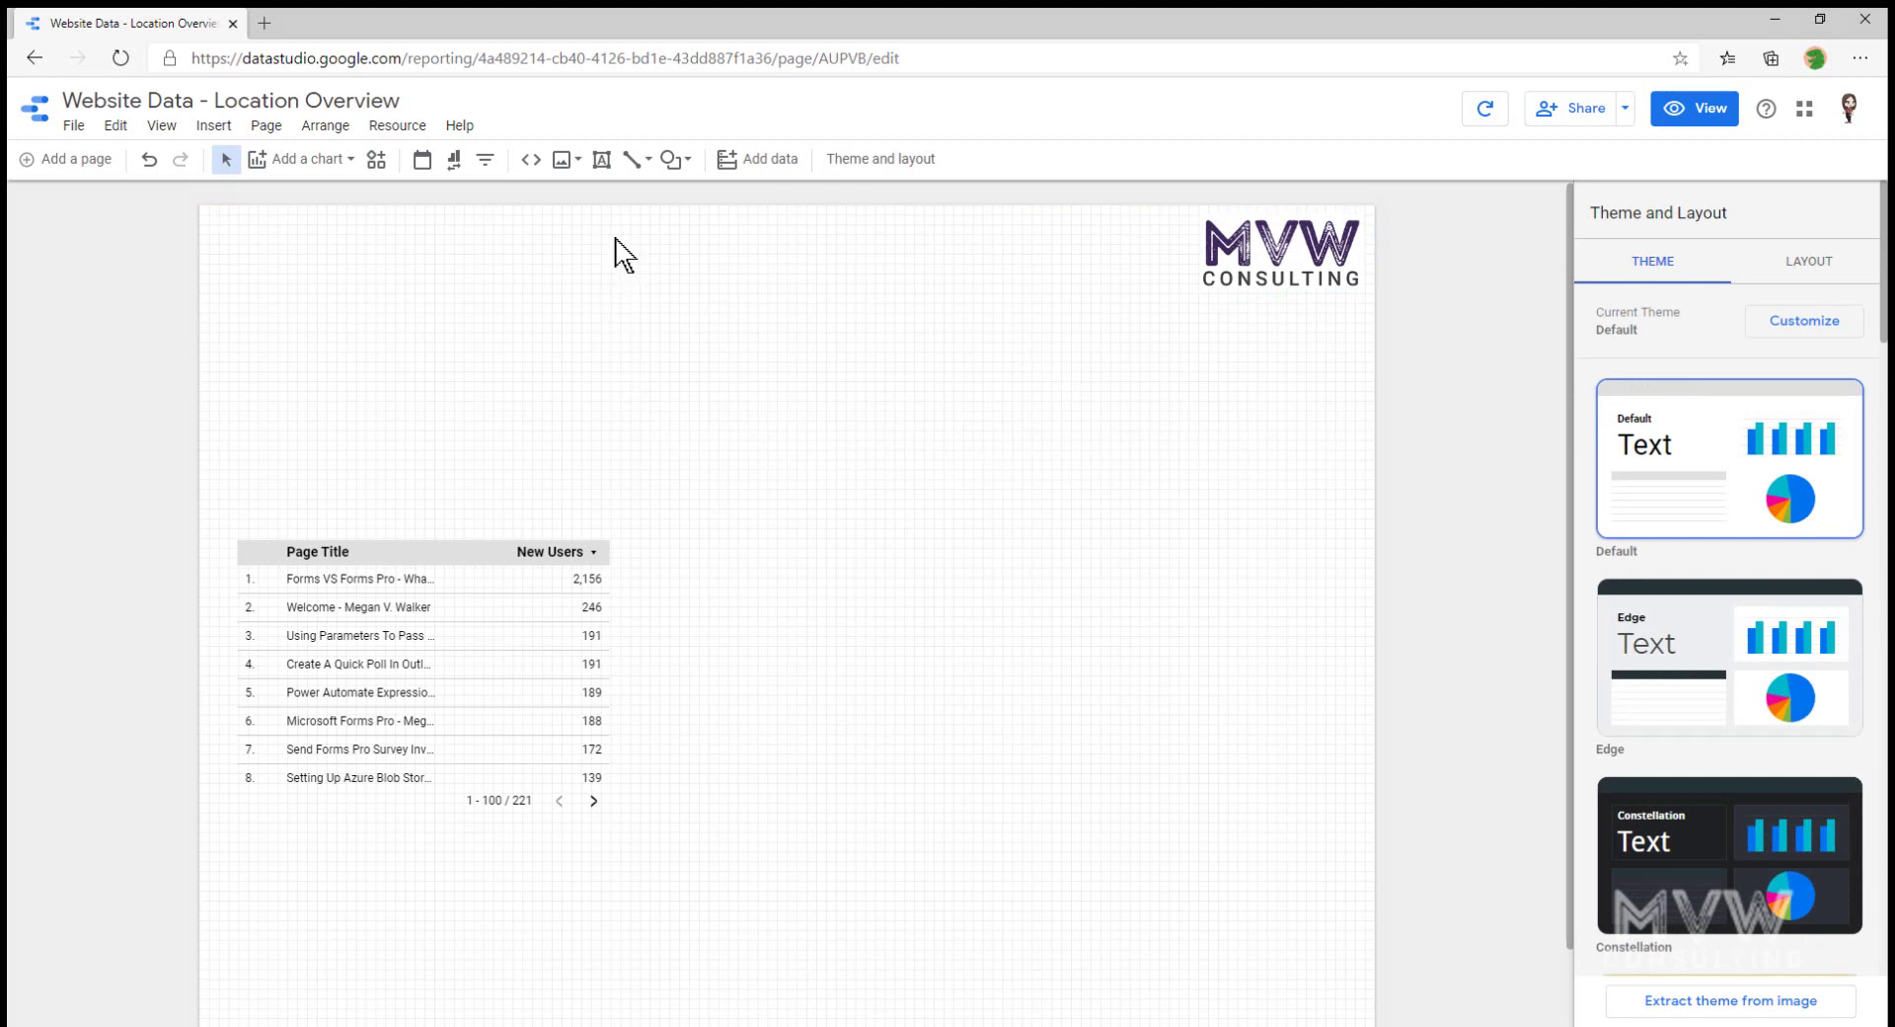
- Add a 'Location Overview' text box spanning the page width near the top
click(602, 160)
drag(465, 224, 1057, 296)
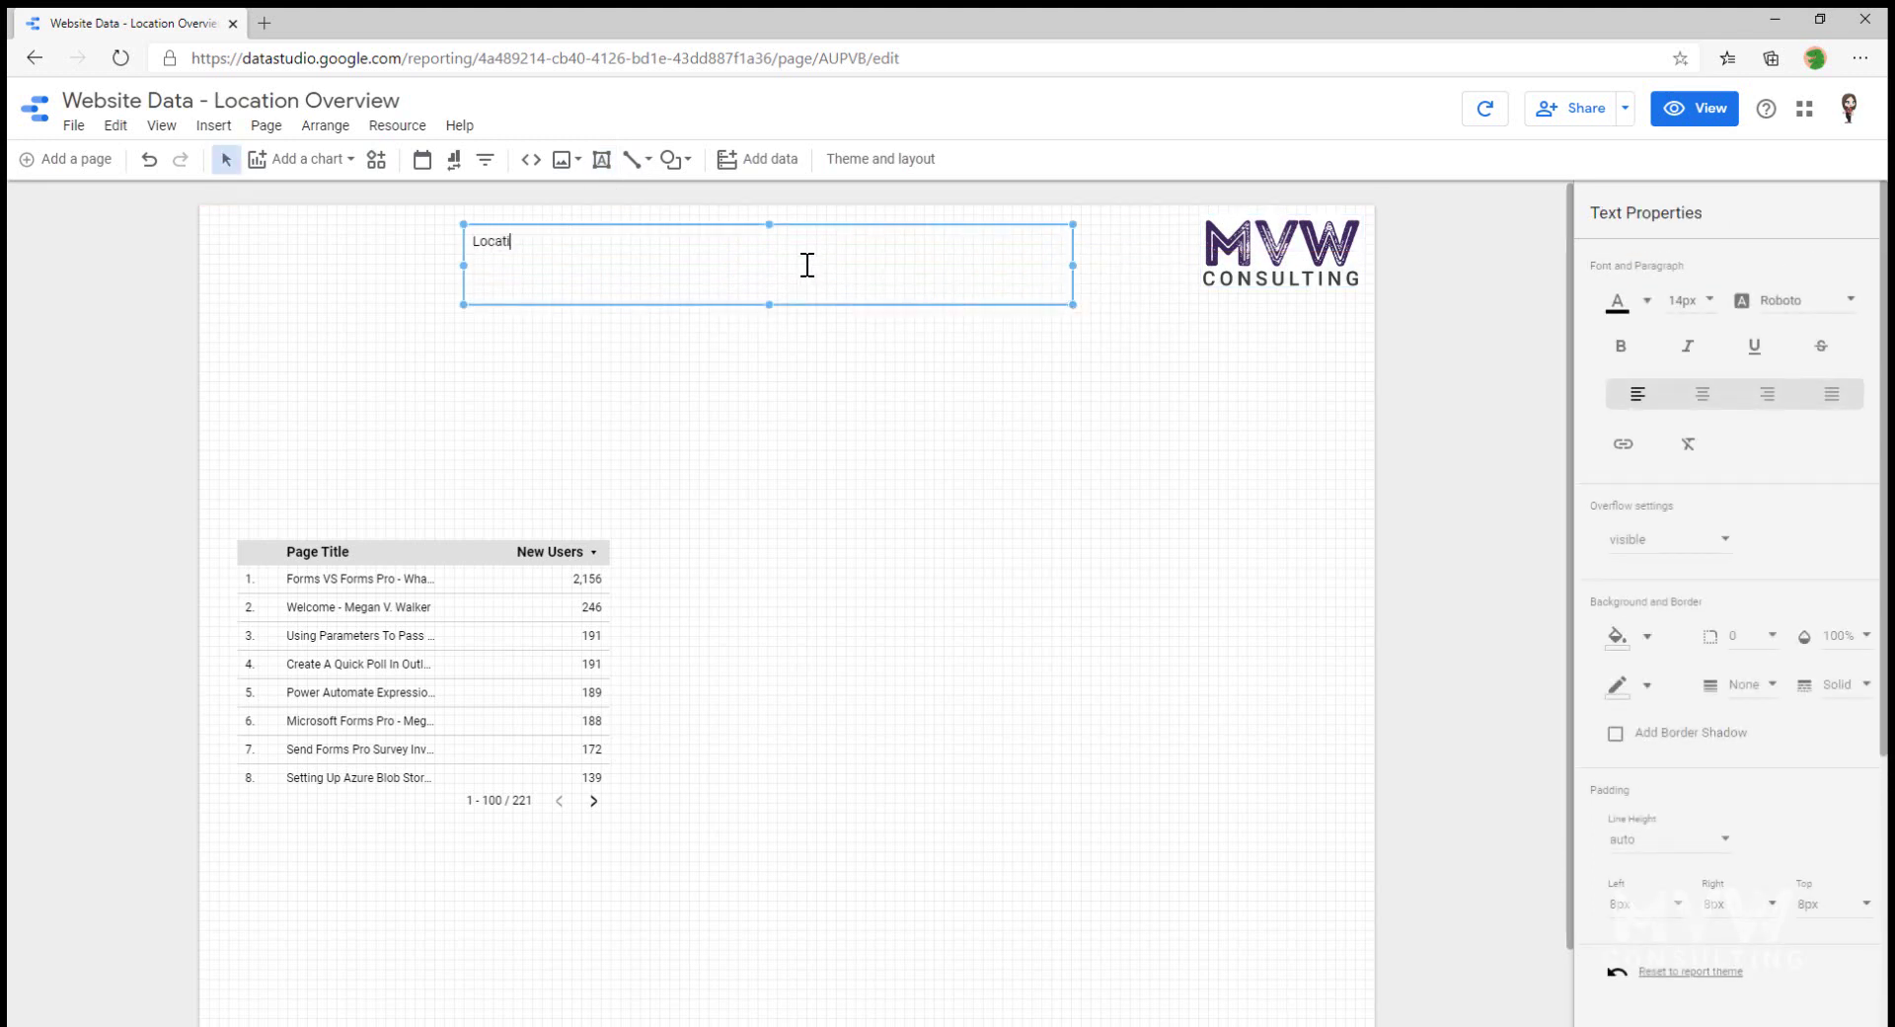
text(Location Overview)
drag(464, 265, 198, 271)
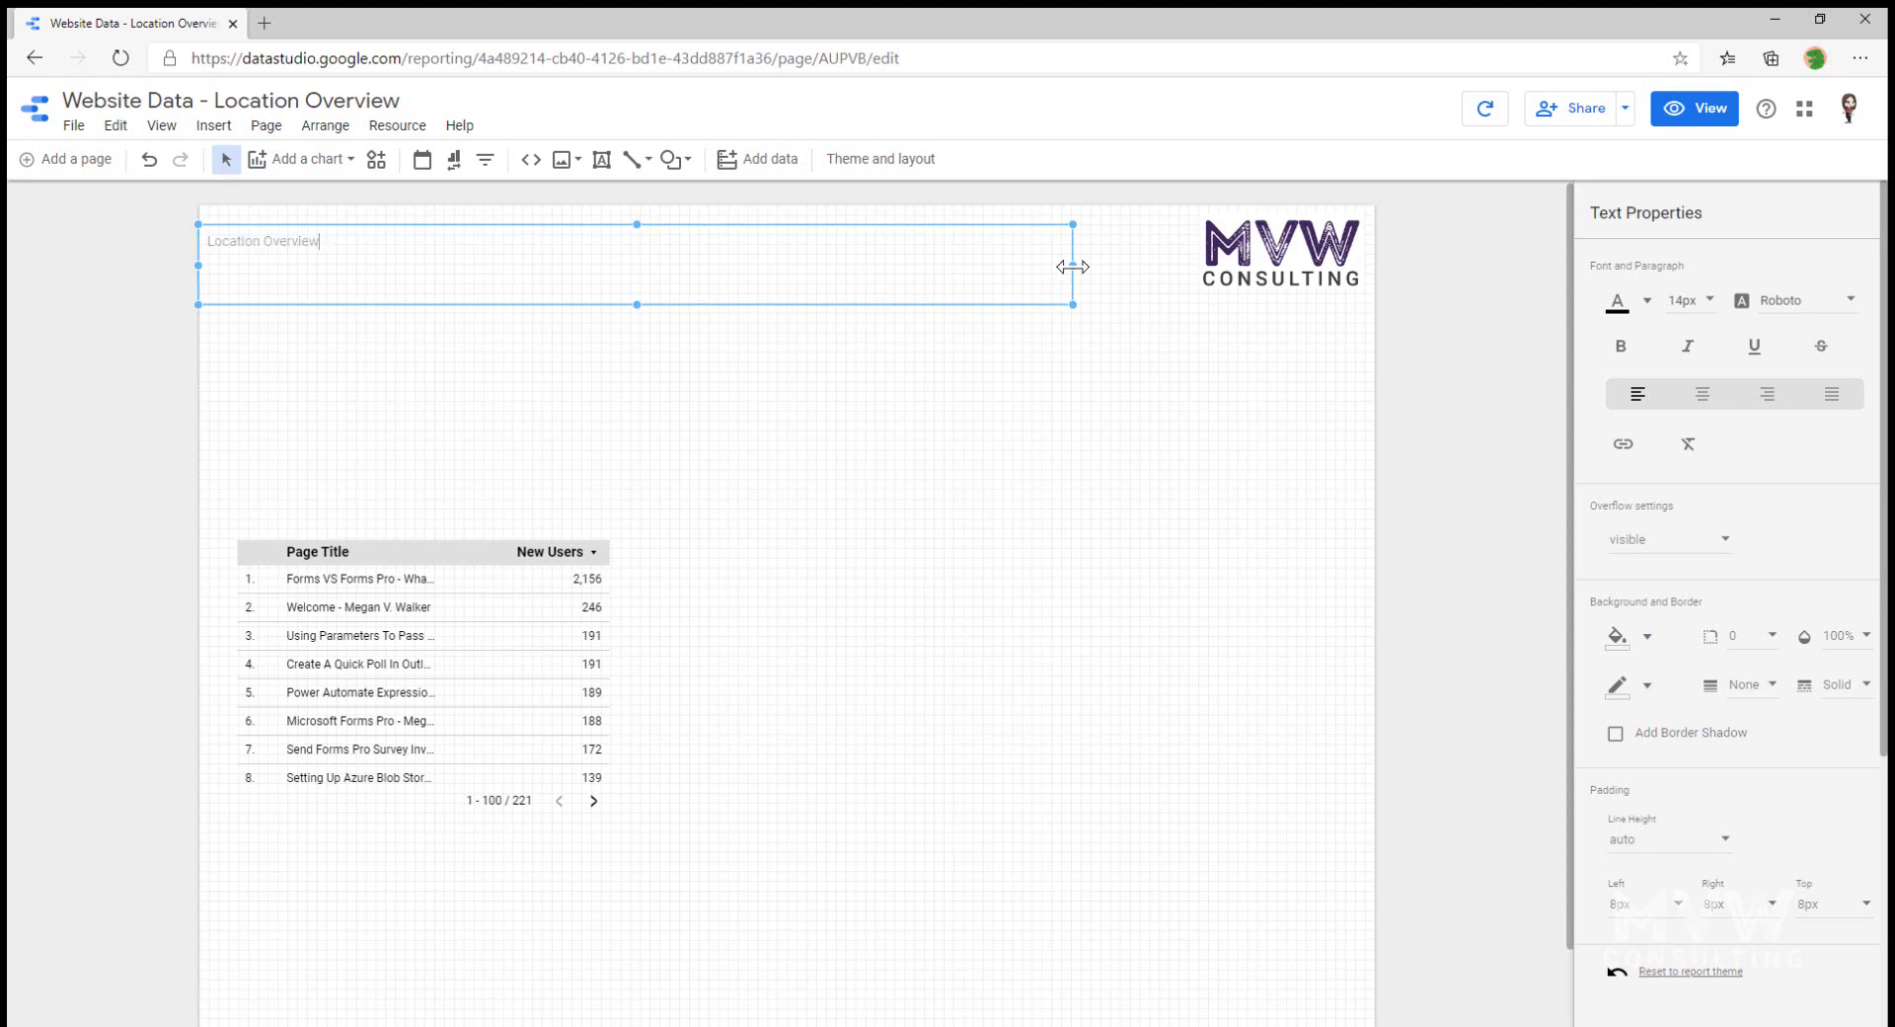
drag(1074, 267, 1370, 285)
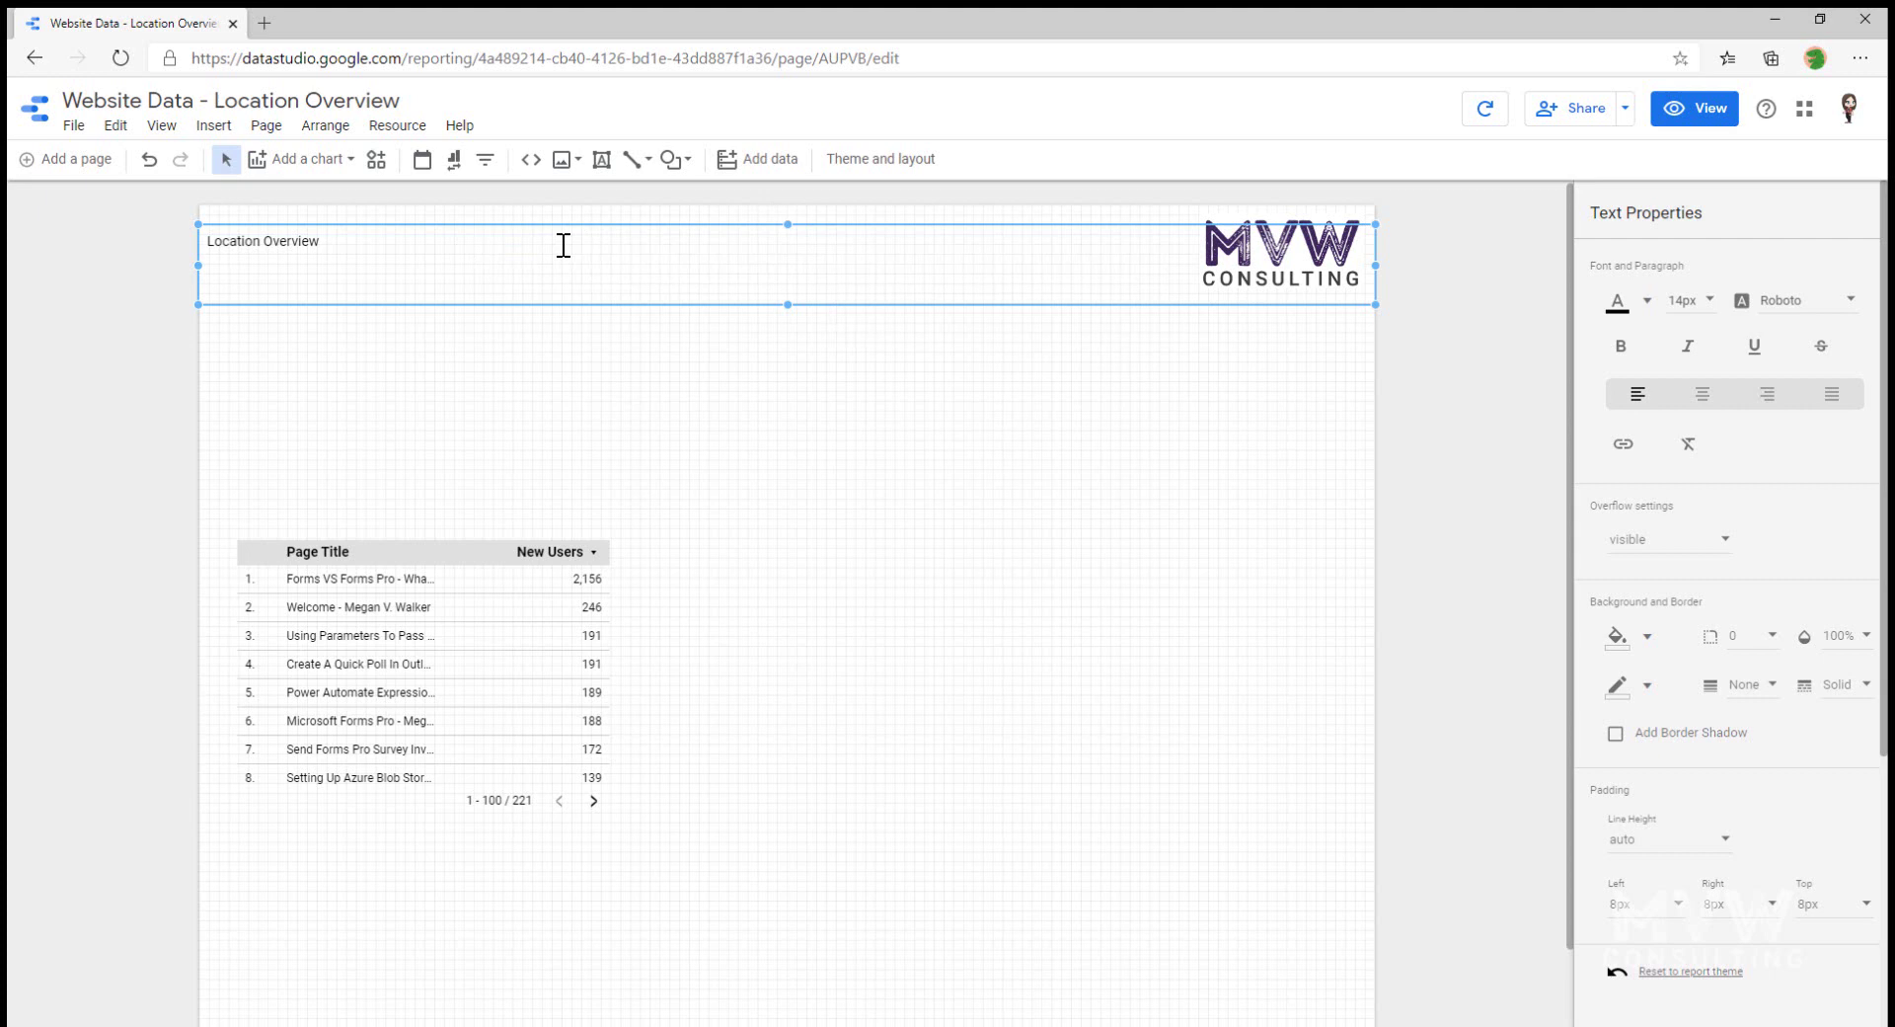
- Center the title text and set its size to 40px
click(1704, 394)
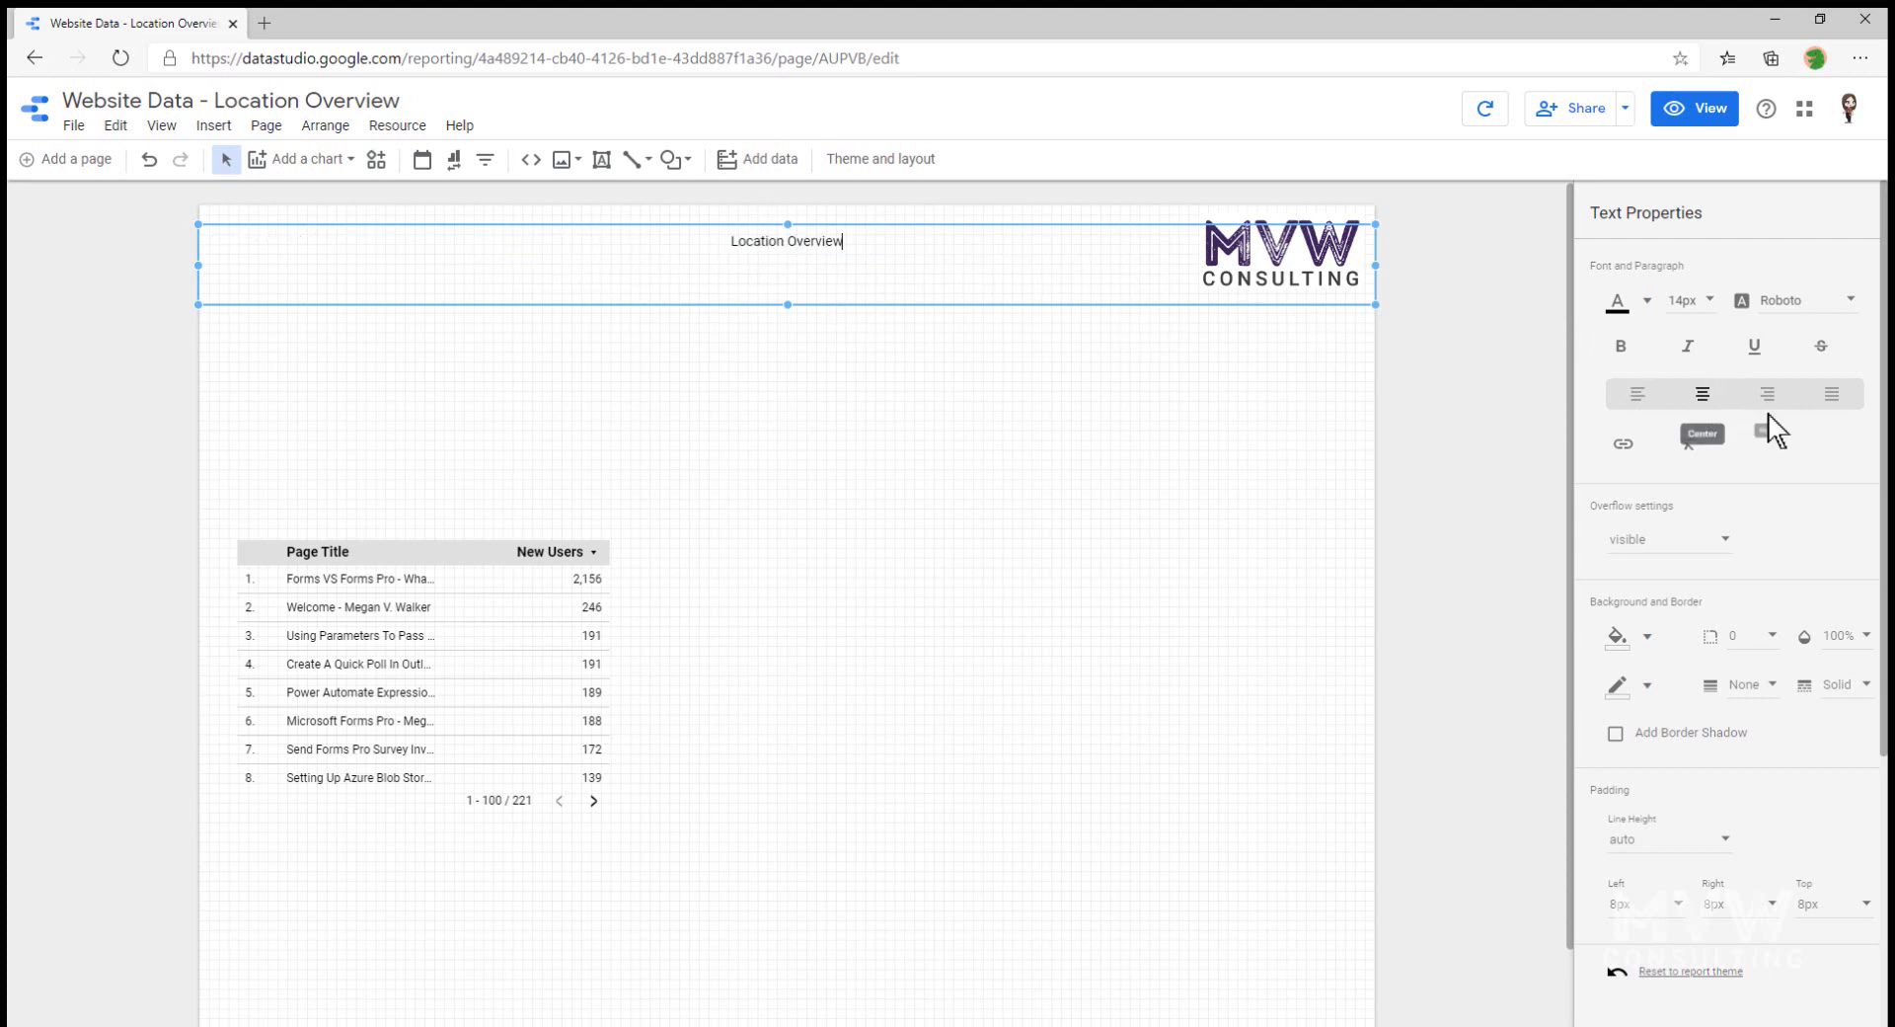
click(1700, 302)
scroll(1718, 329, down, 3)
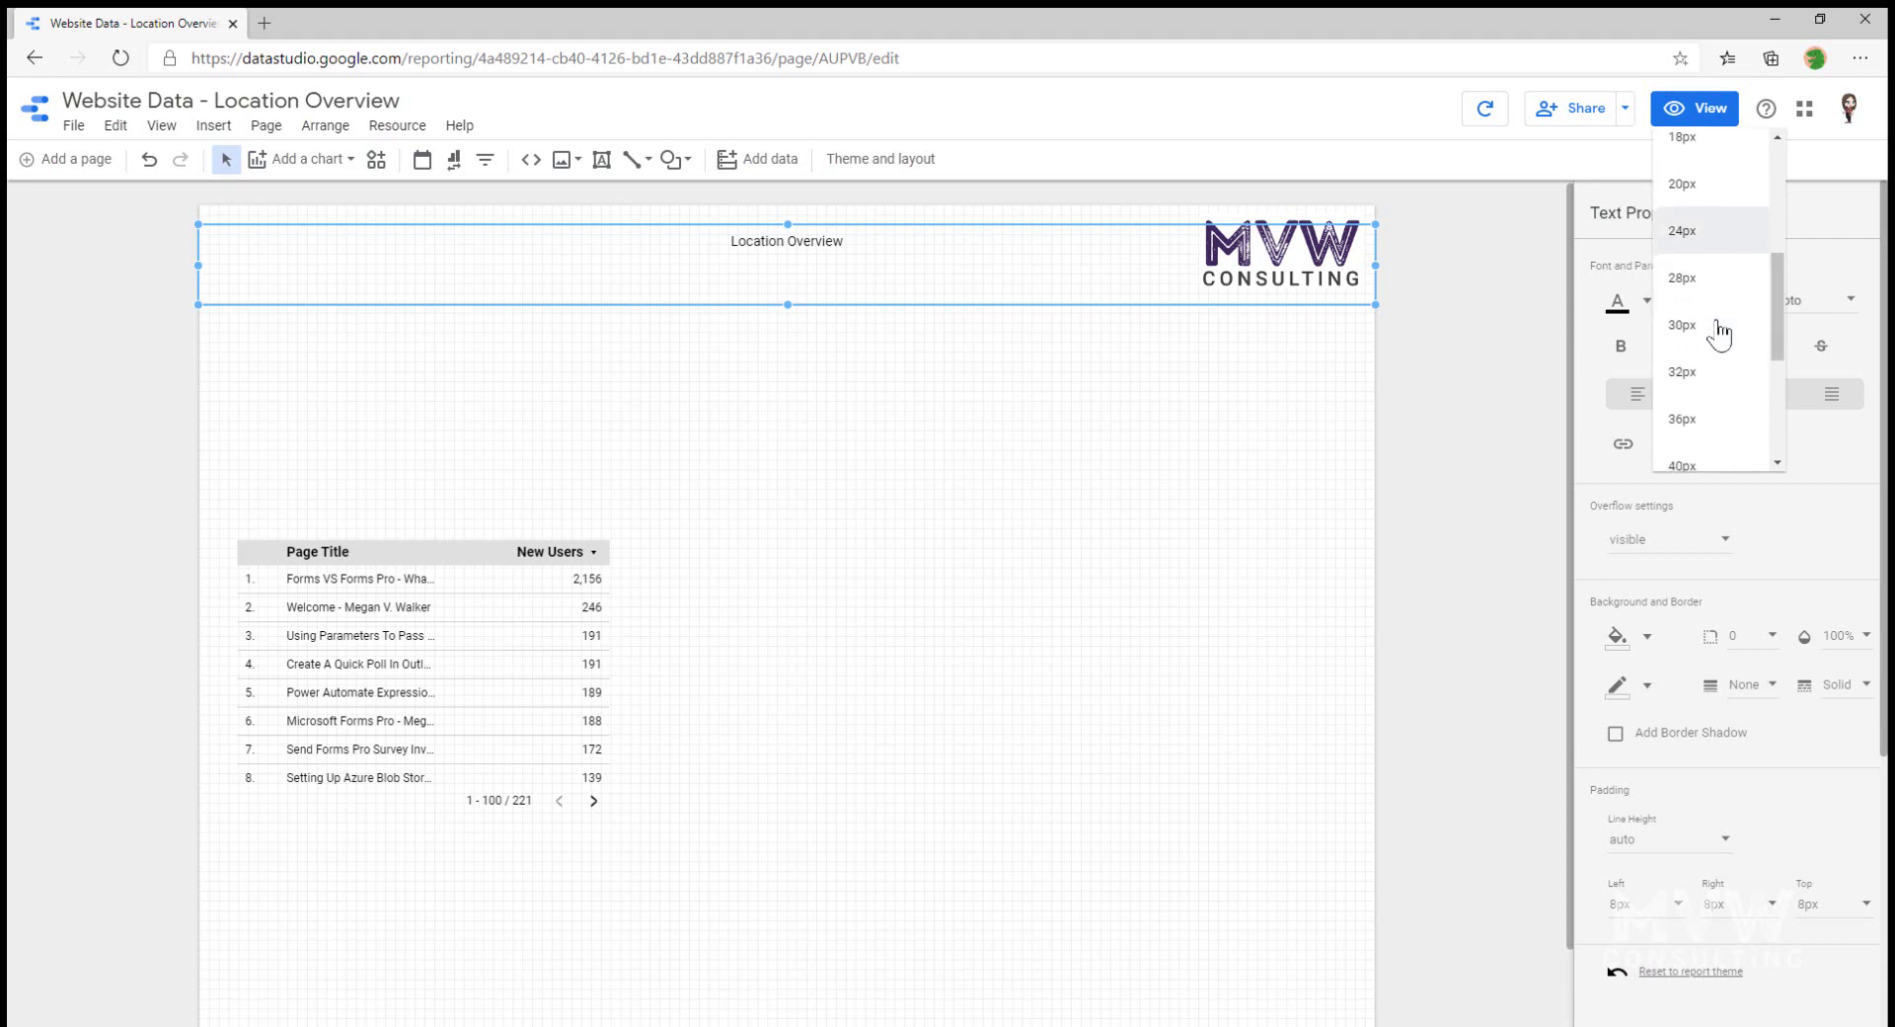
click(1706, 329)
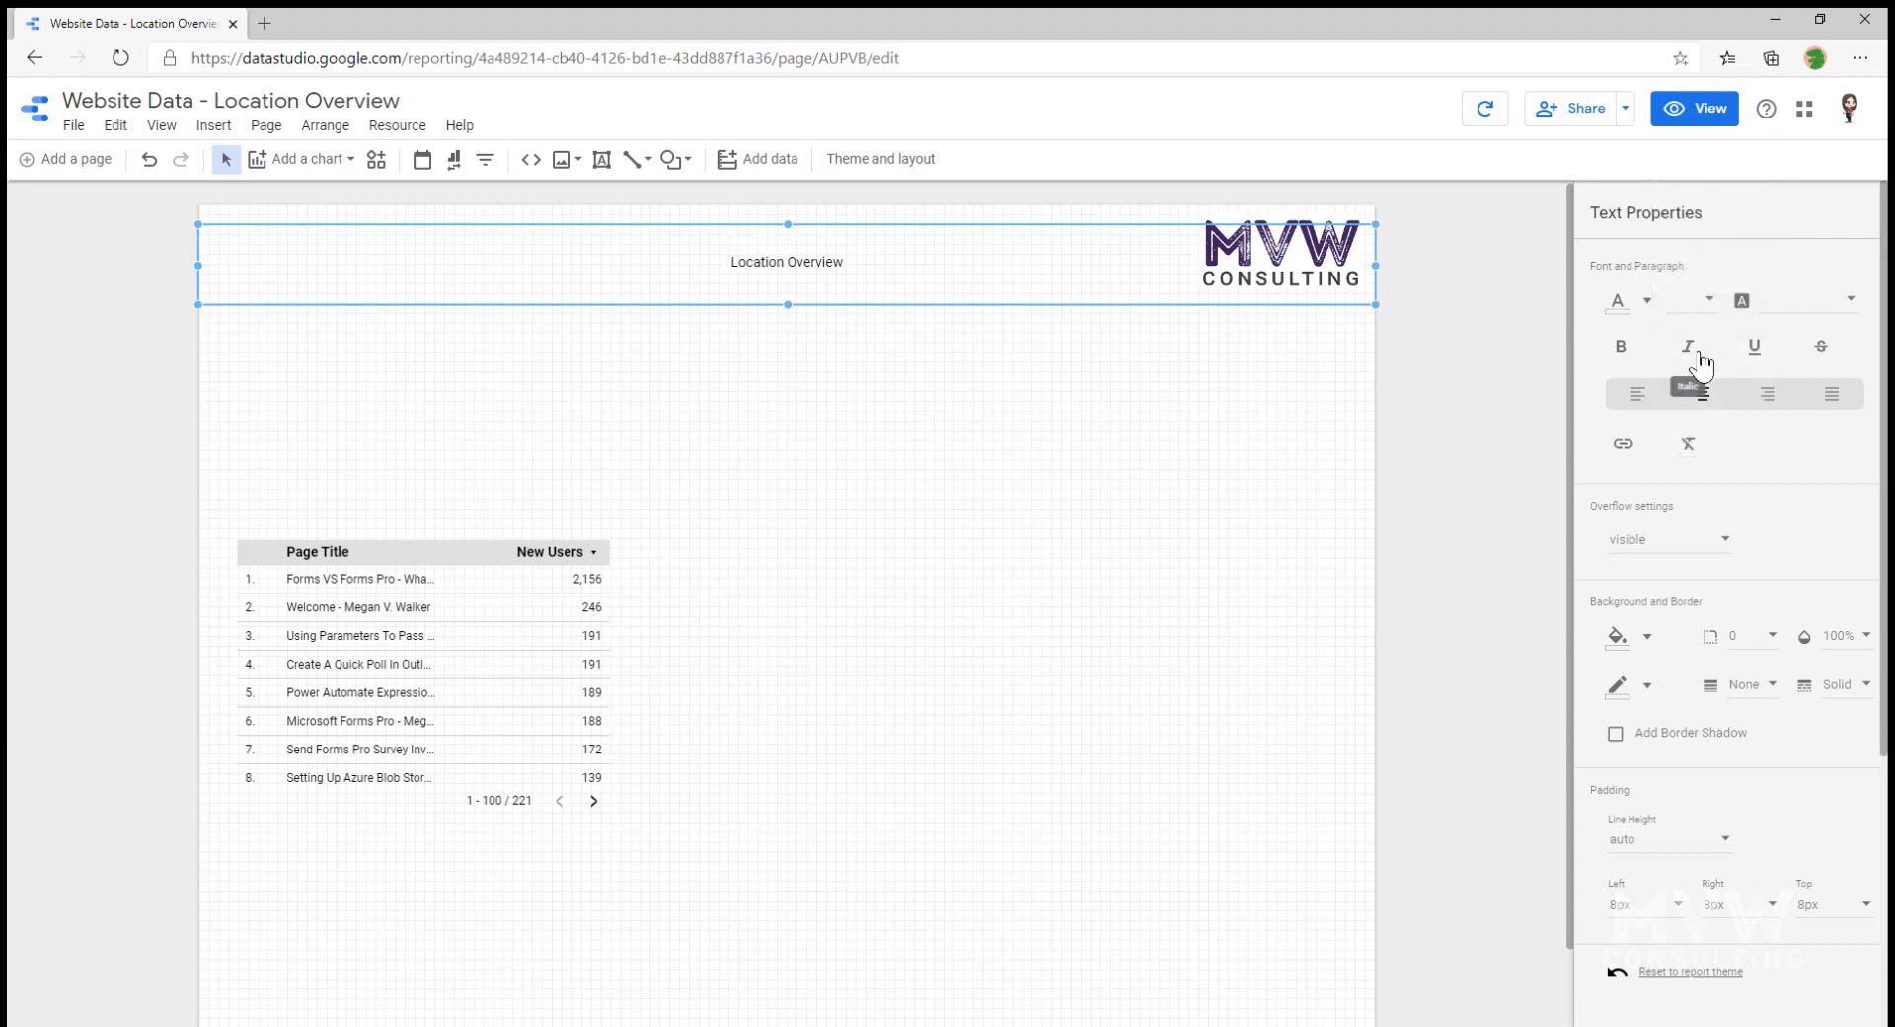
click(1694, 302)
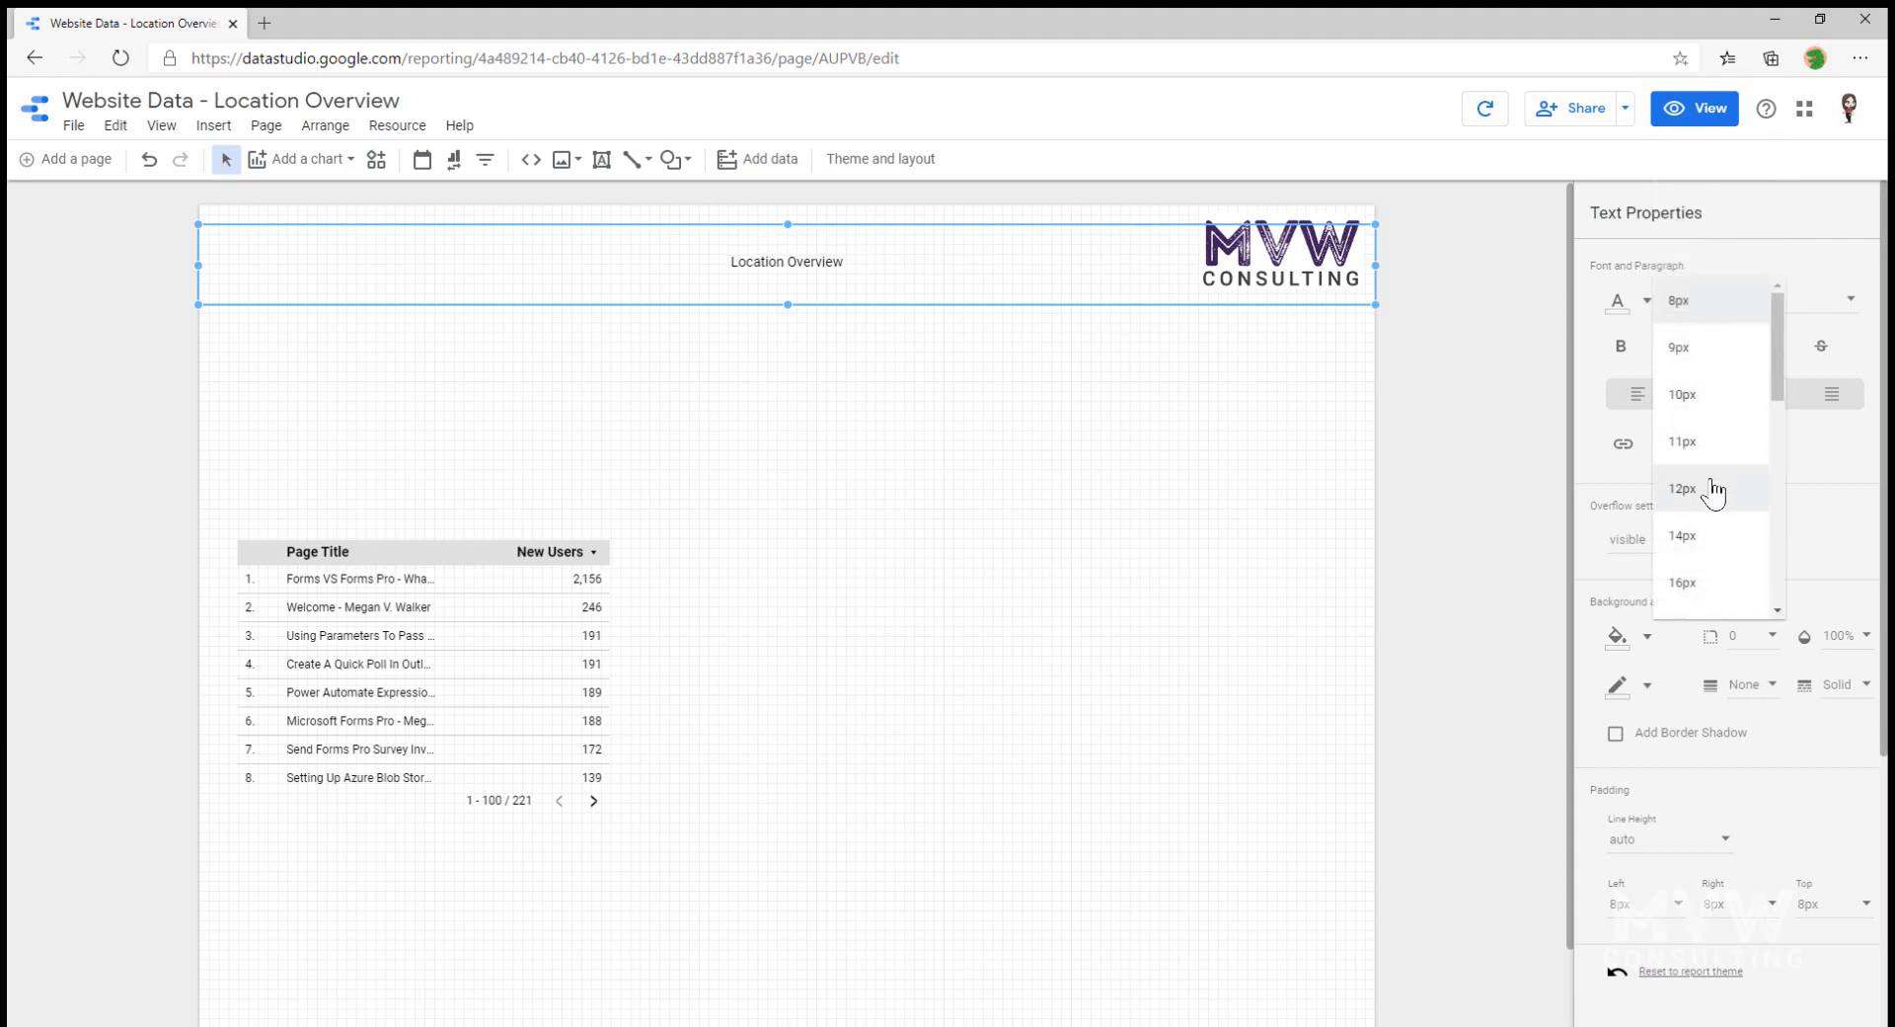
scroll(1713, 494, down, 5)
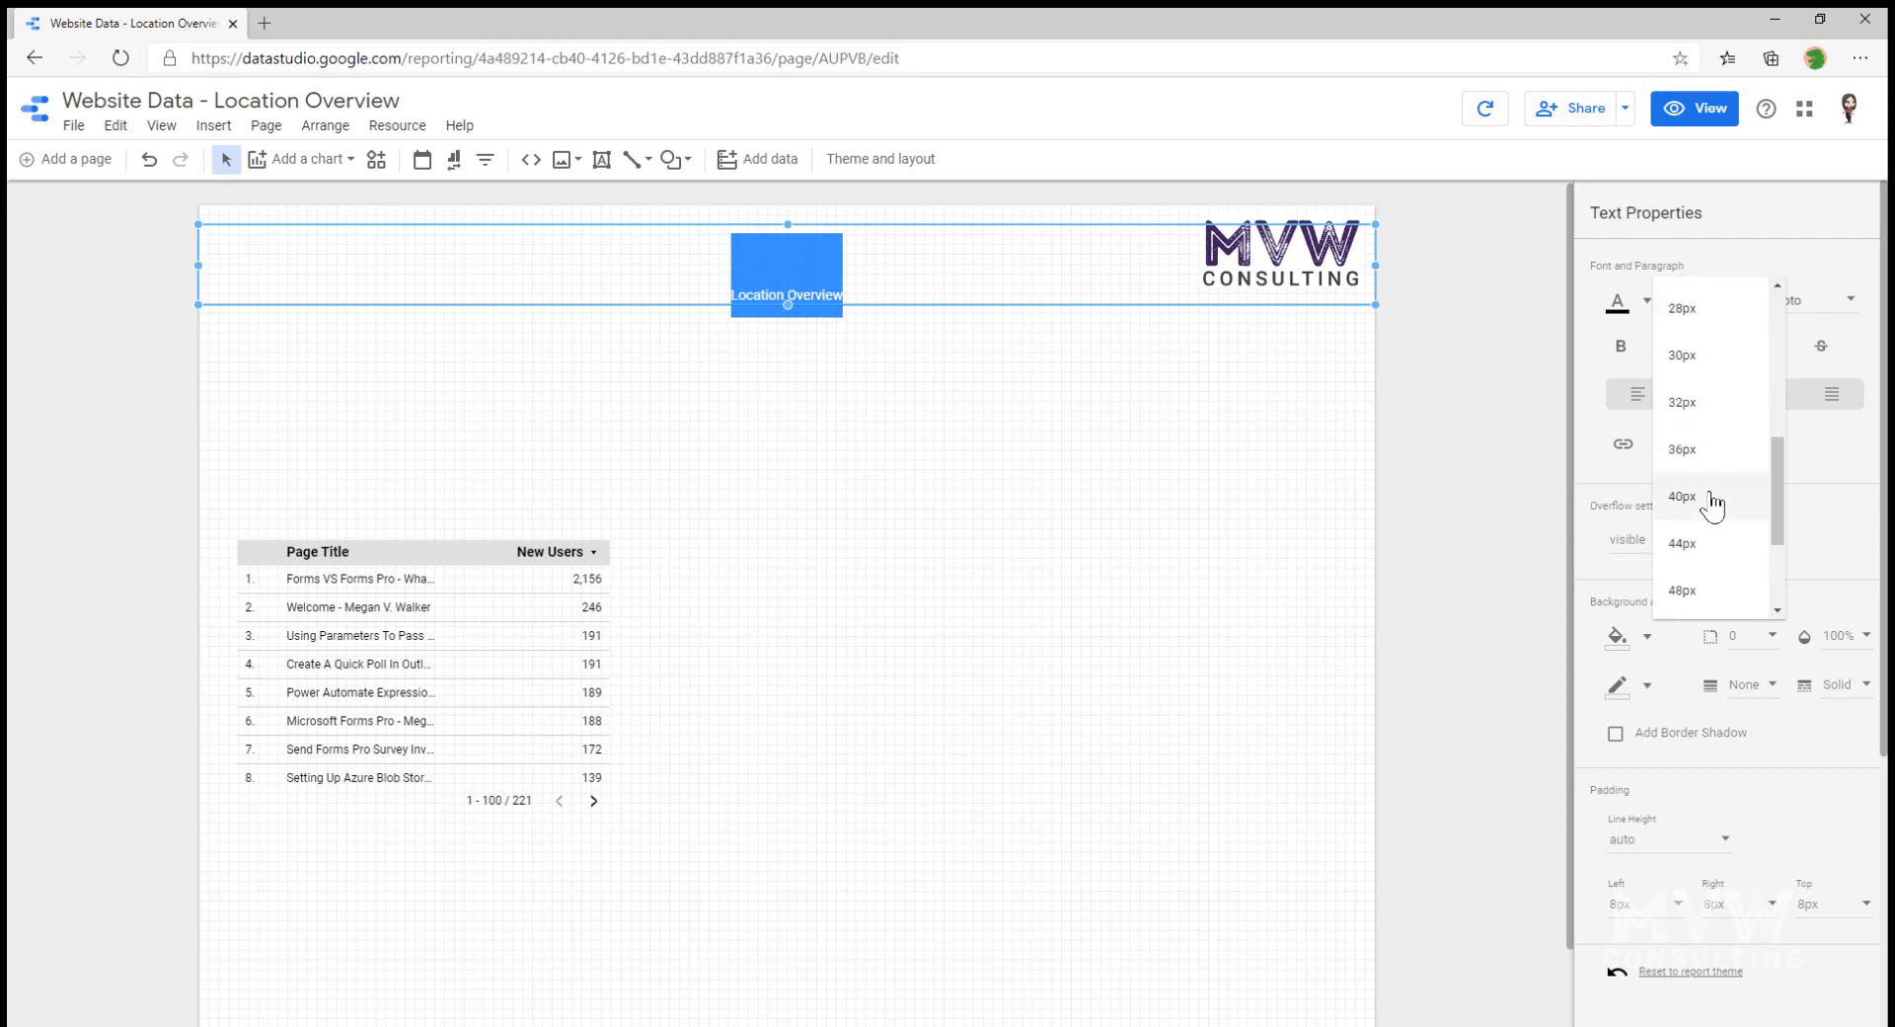
click(1713, 498)
click(972, 313)
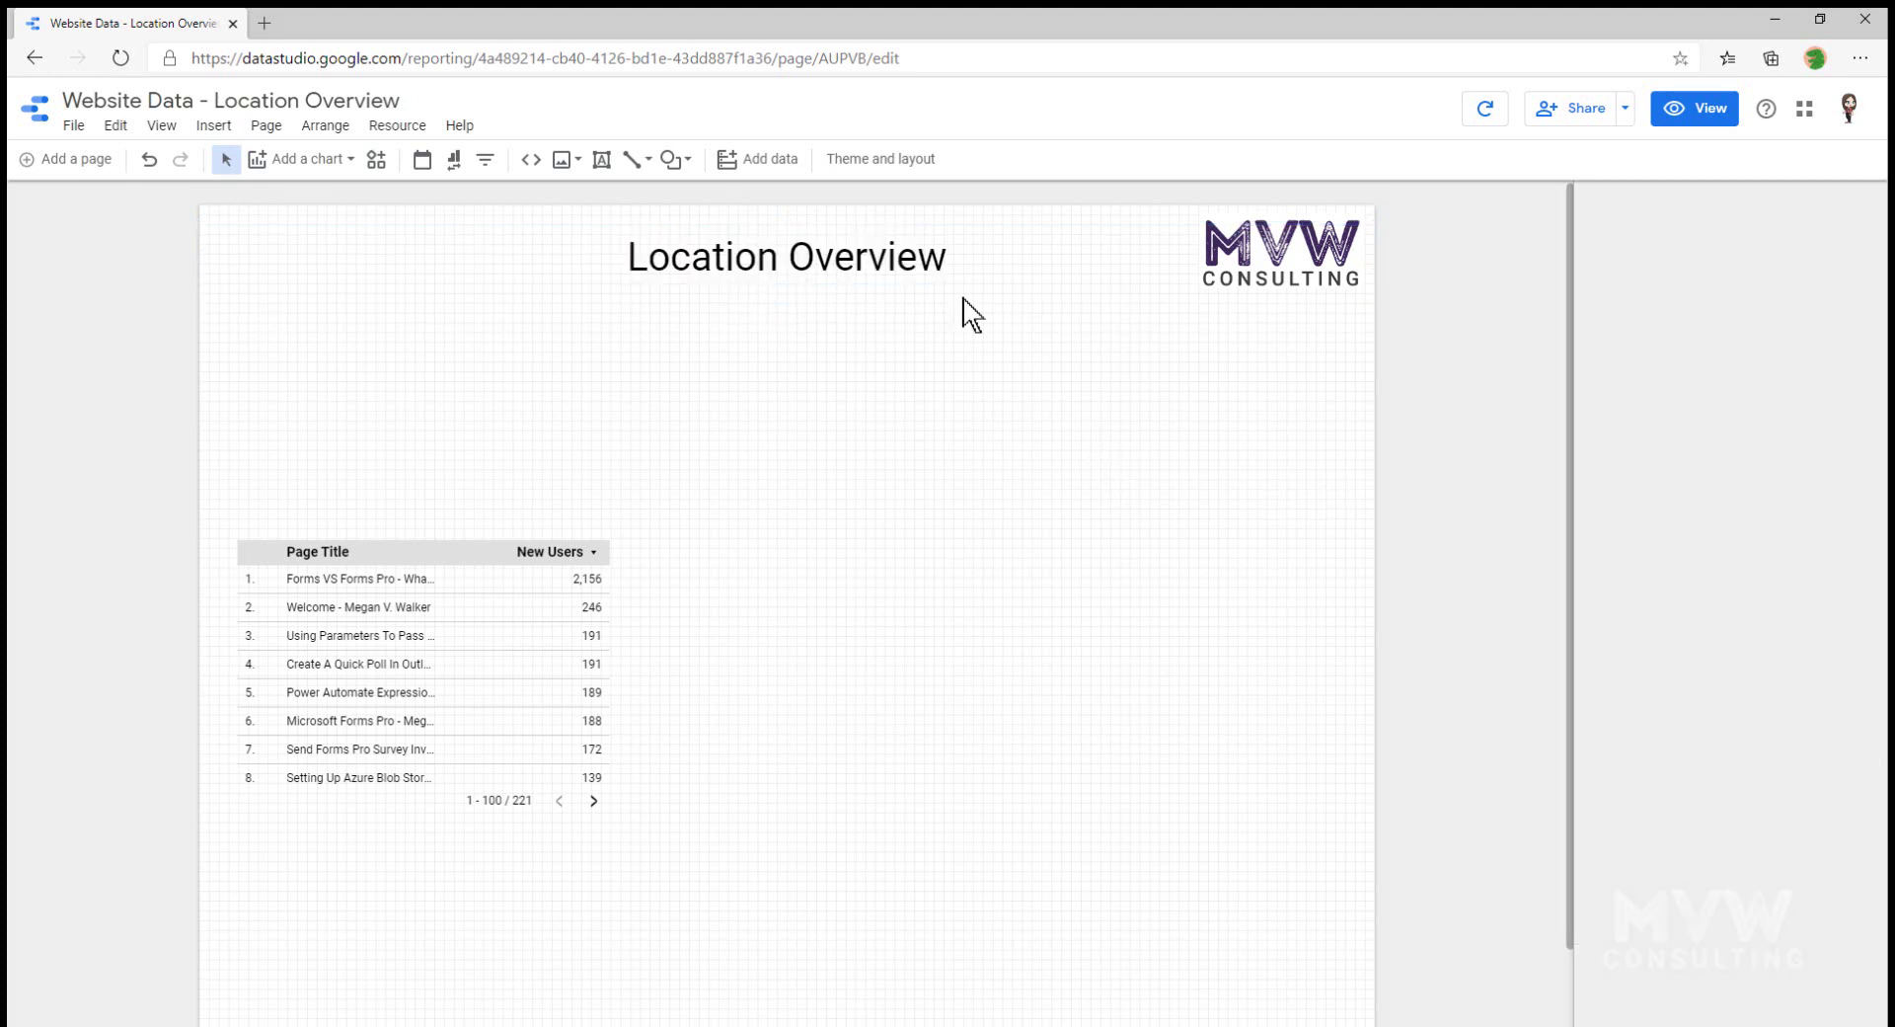
- Change the title font to Roboto
click(939, 263)
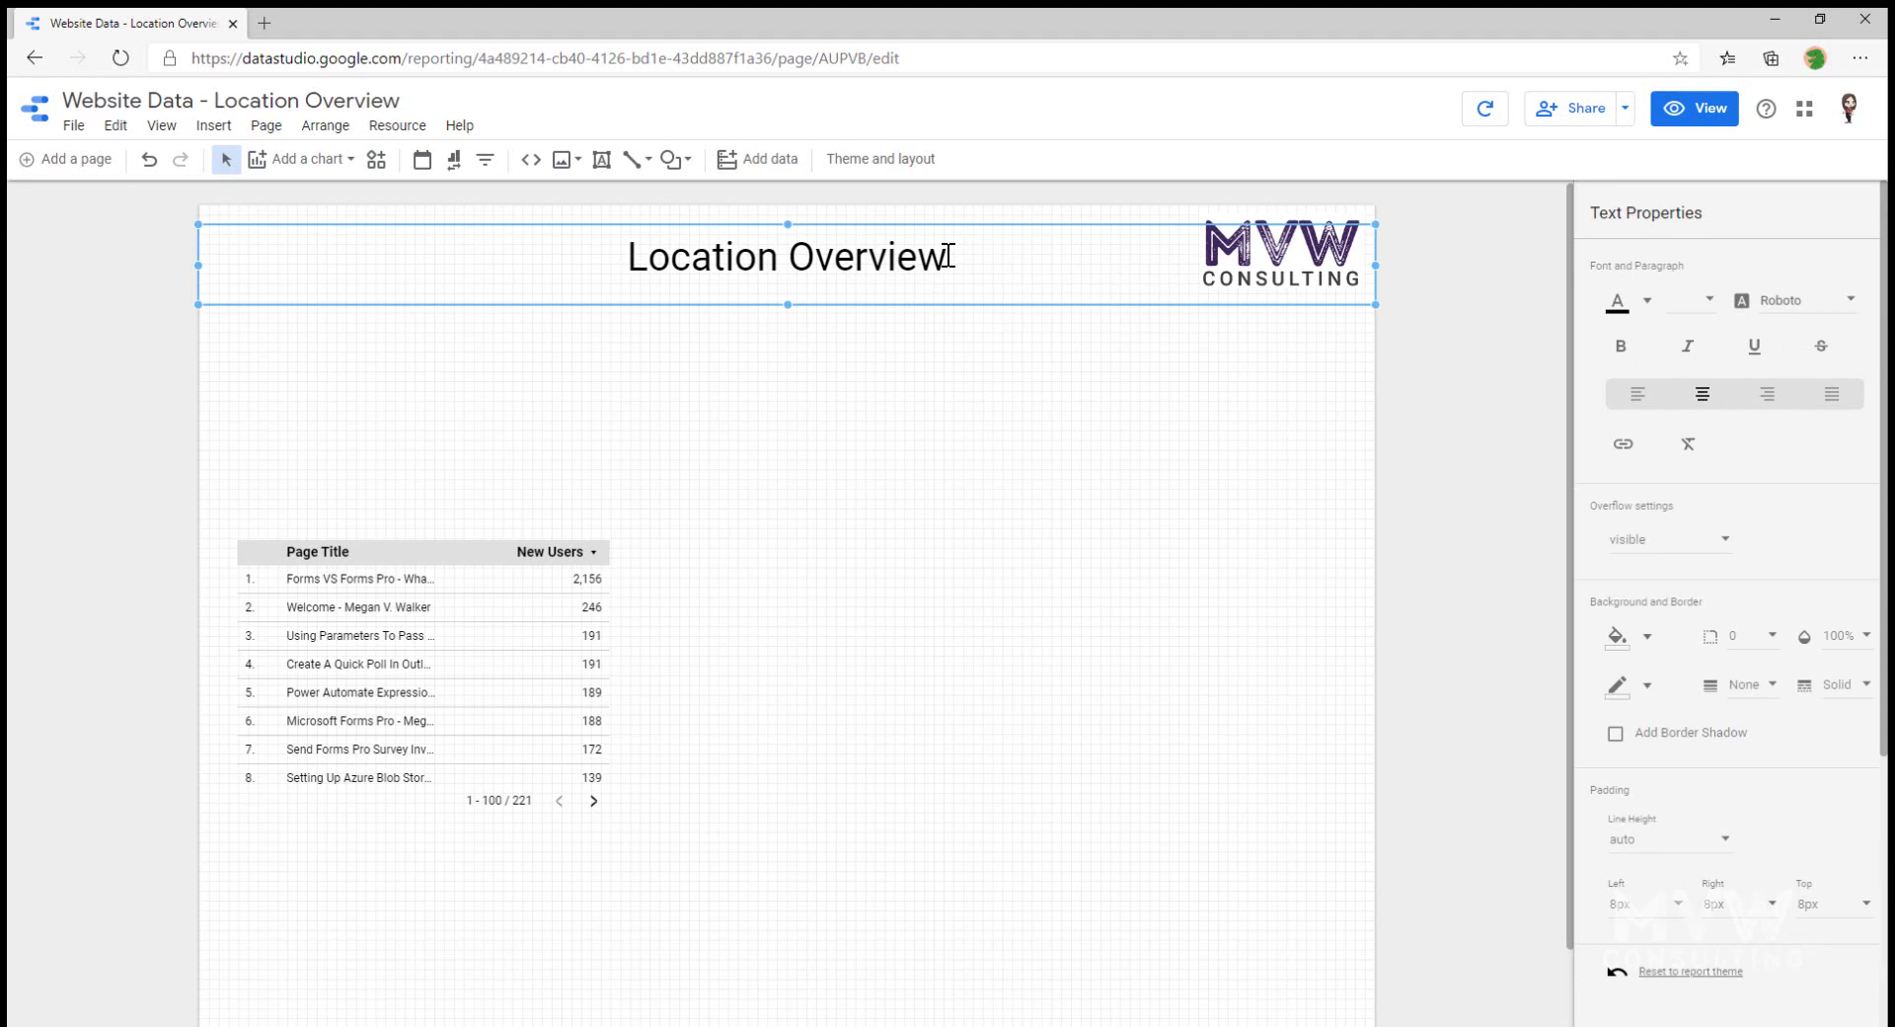
drag(947, 257, 566, 254)
click(1851, 299)
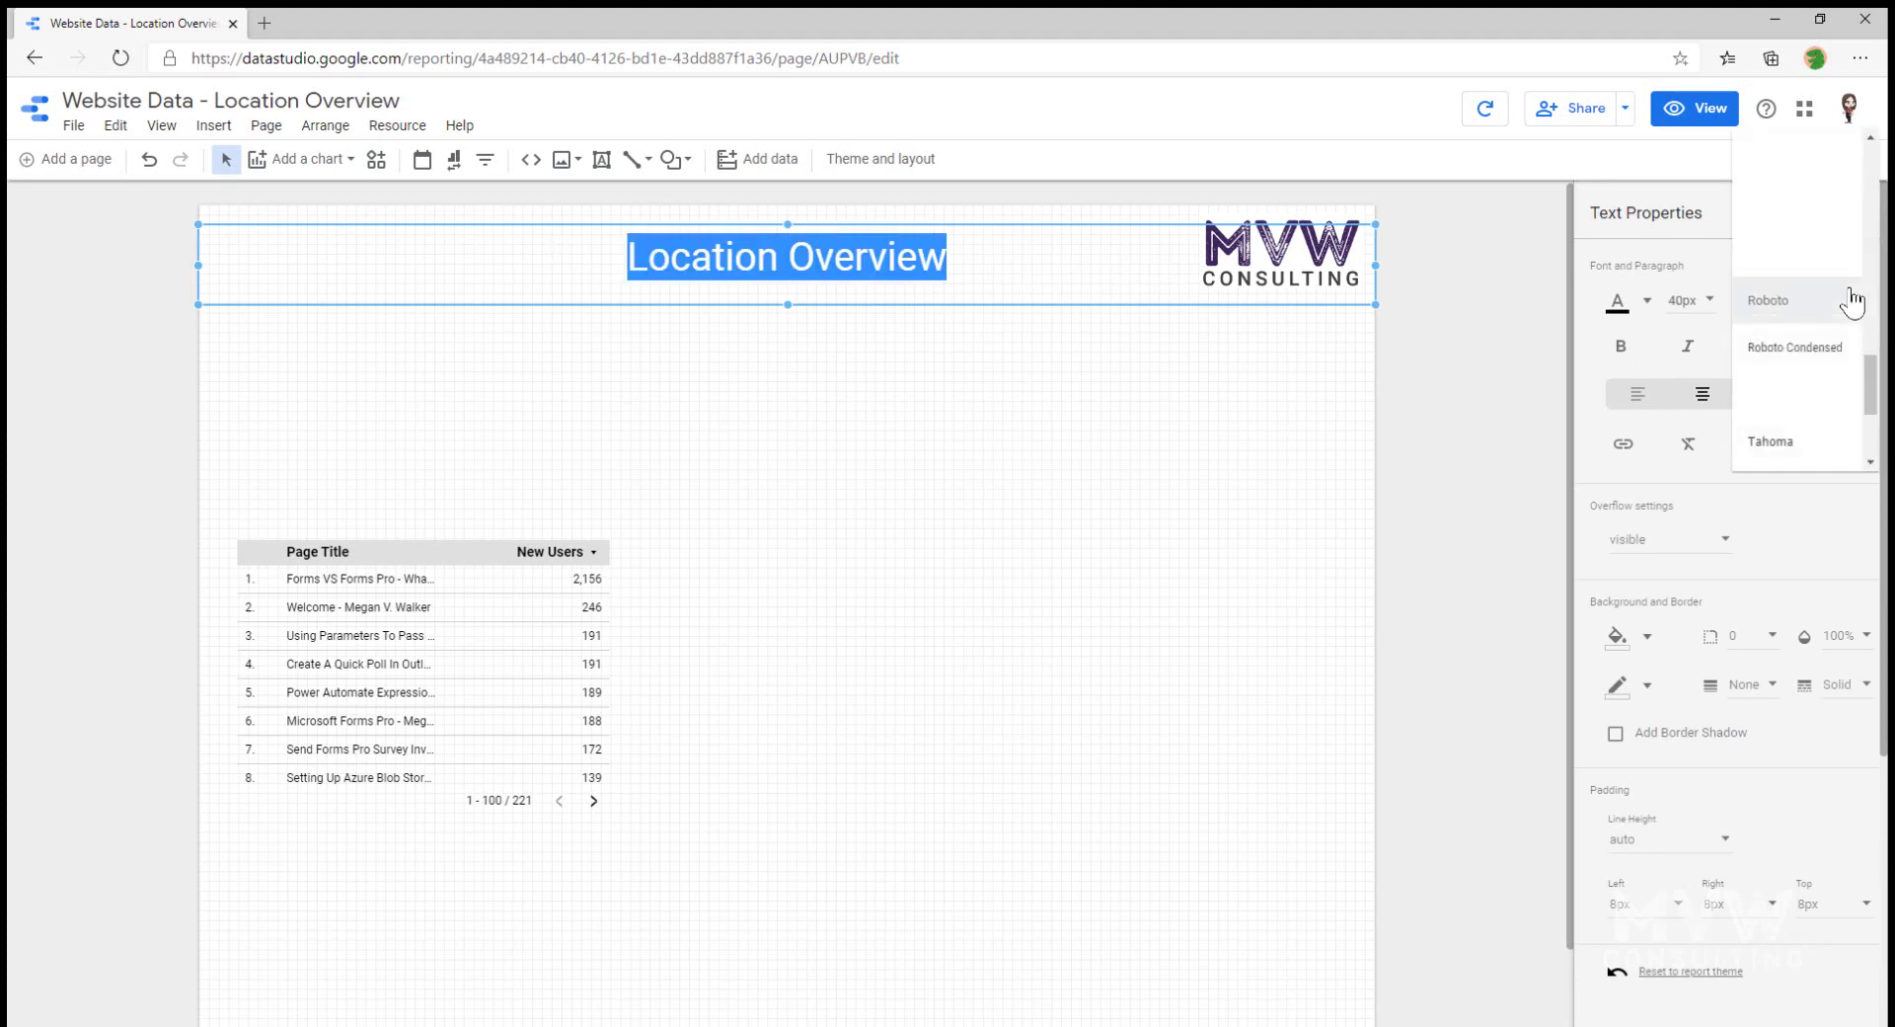
click(1831, 353)
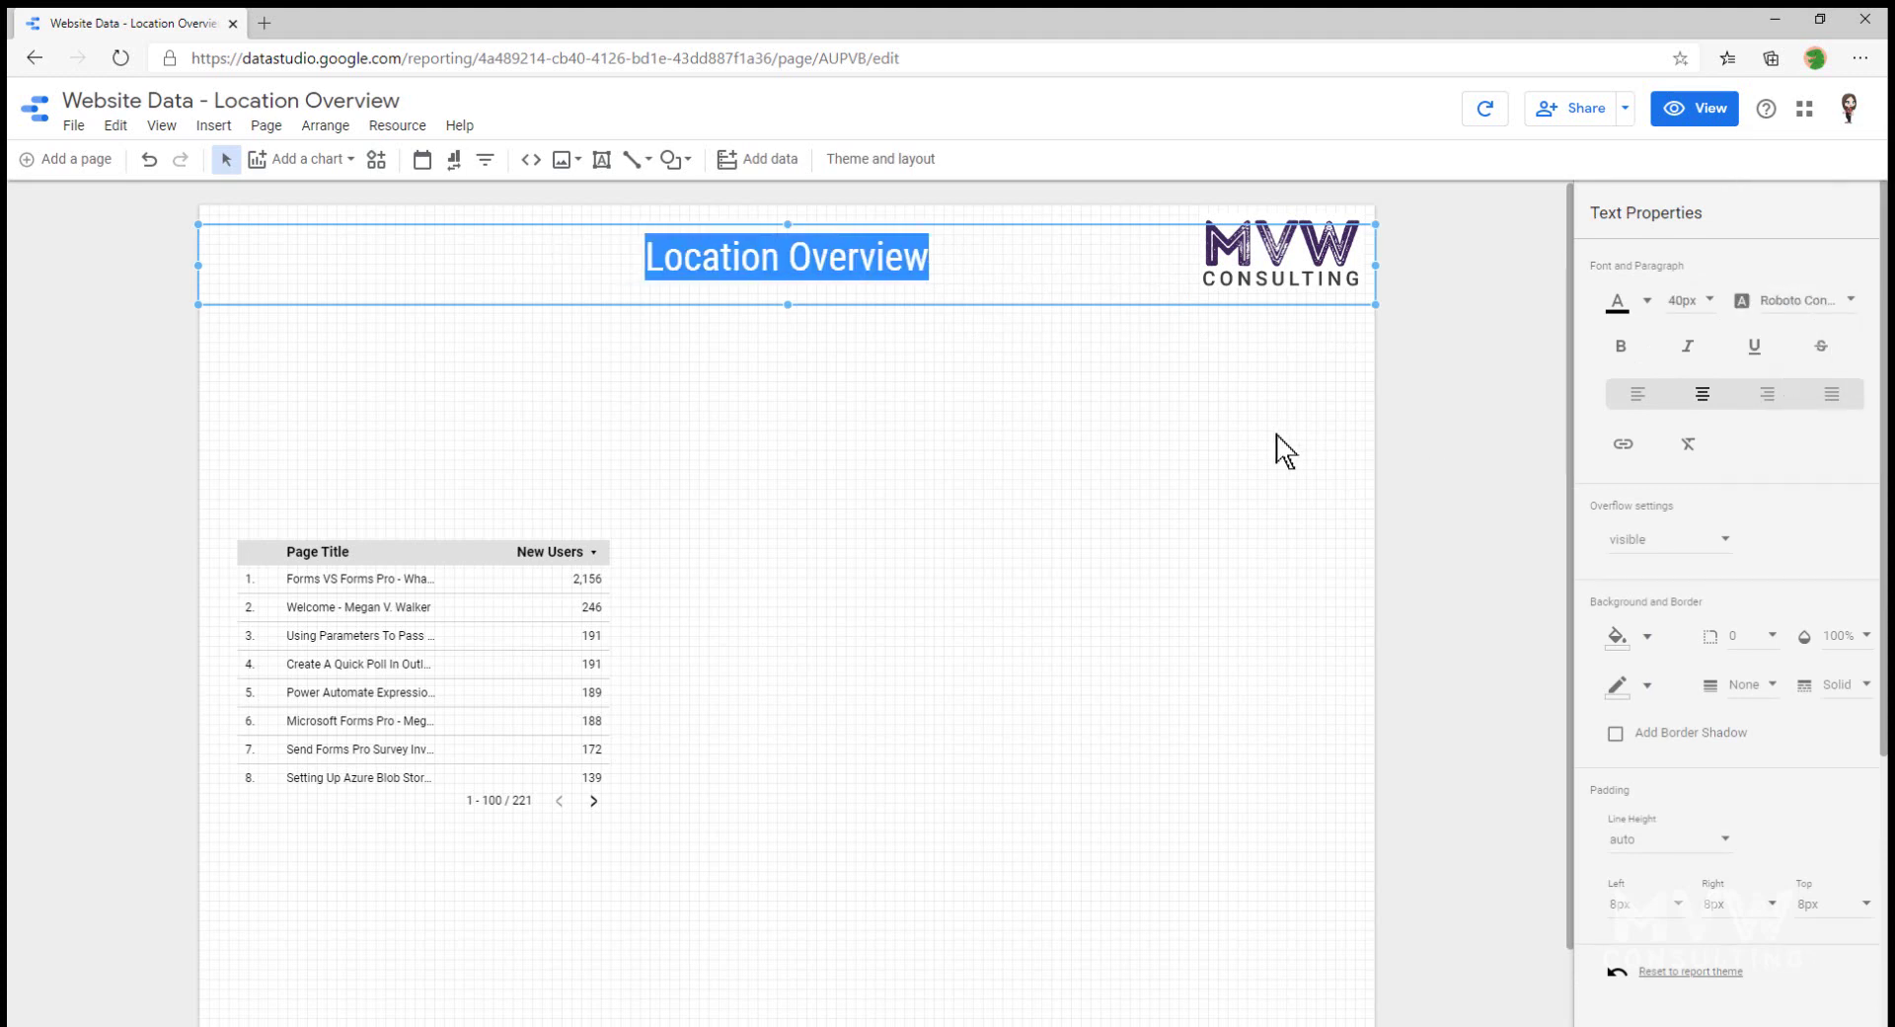
click(1802, 302)
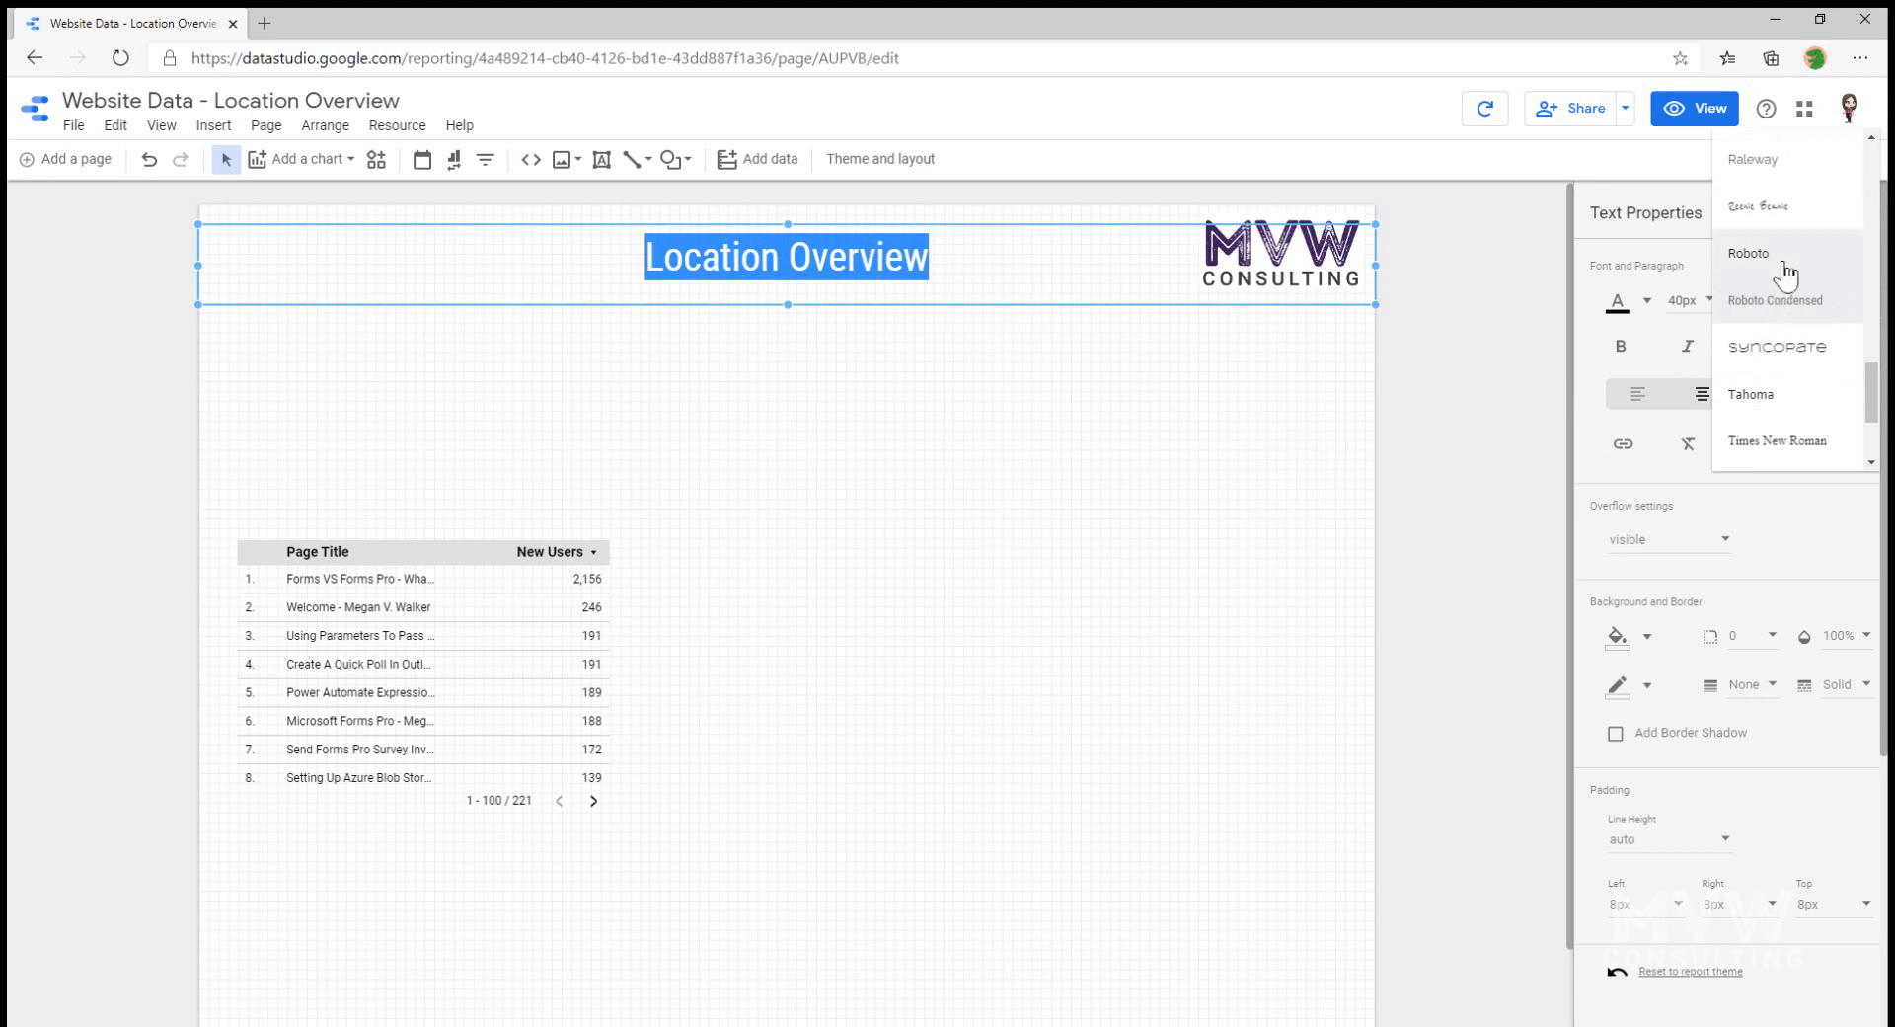
click(1781, 256)
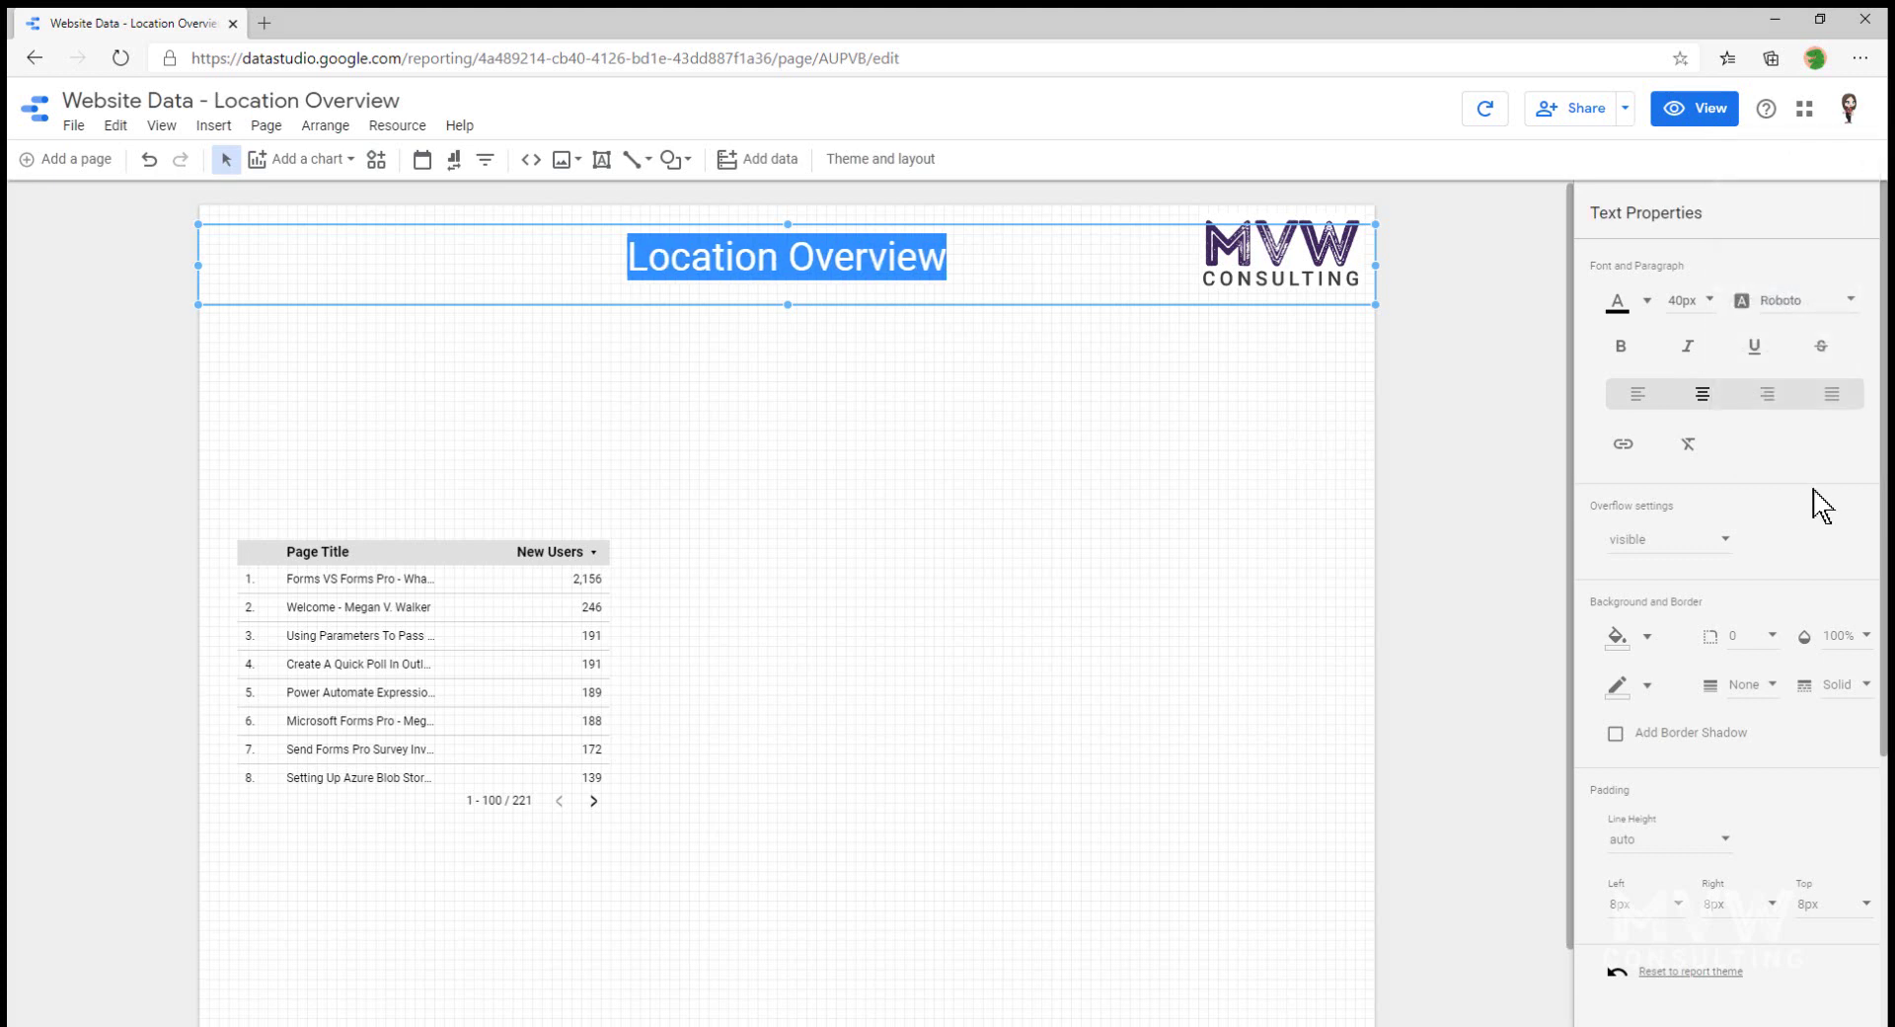
click(1149, 476)
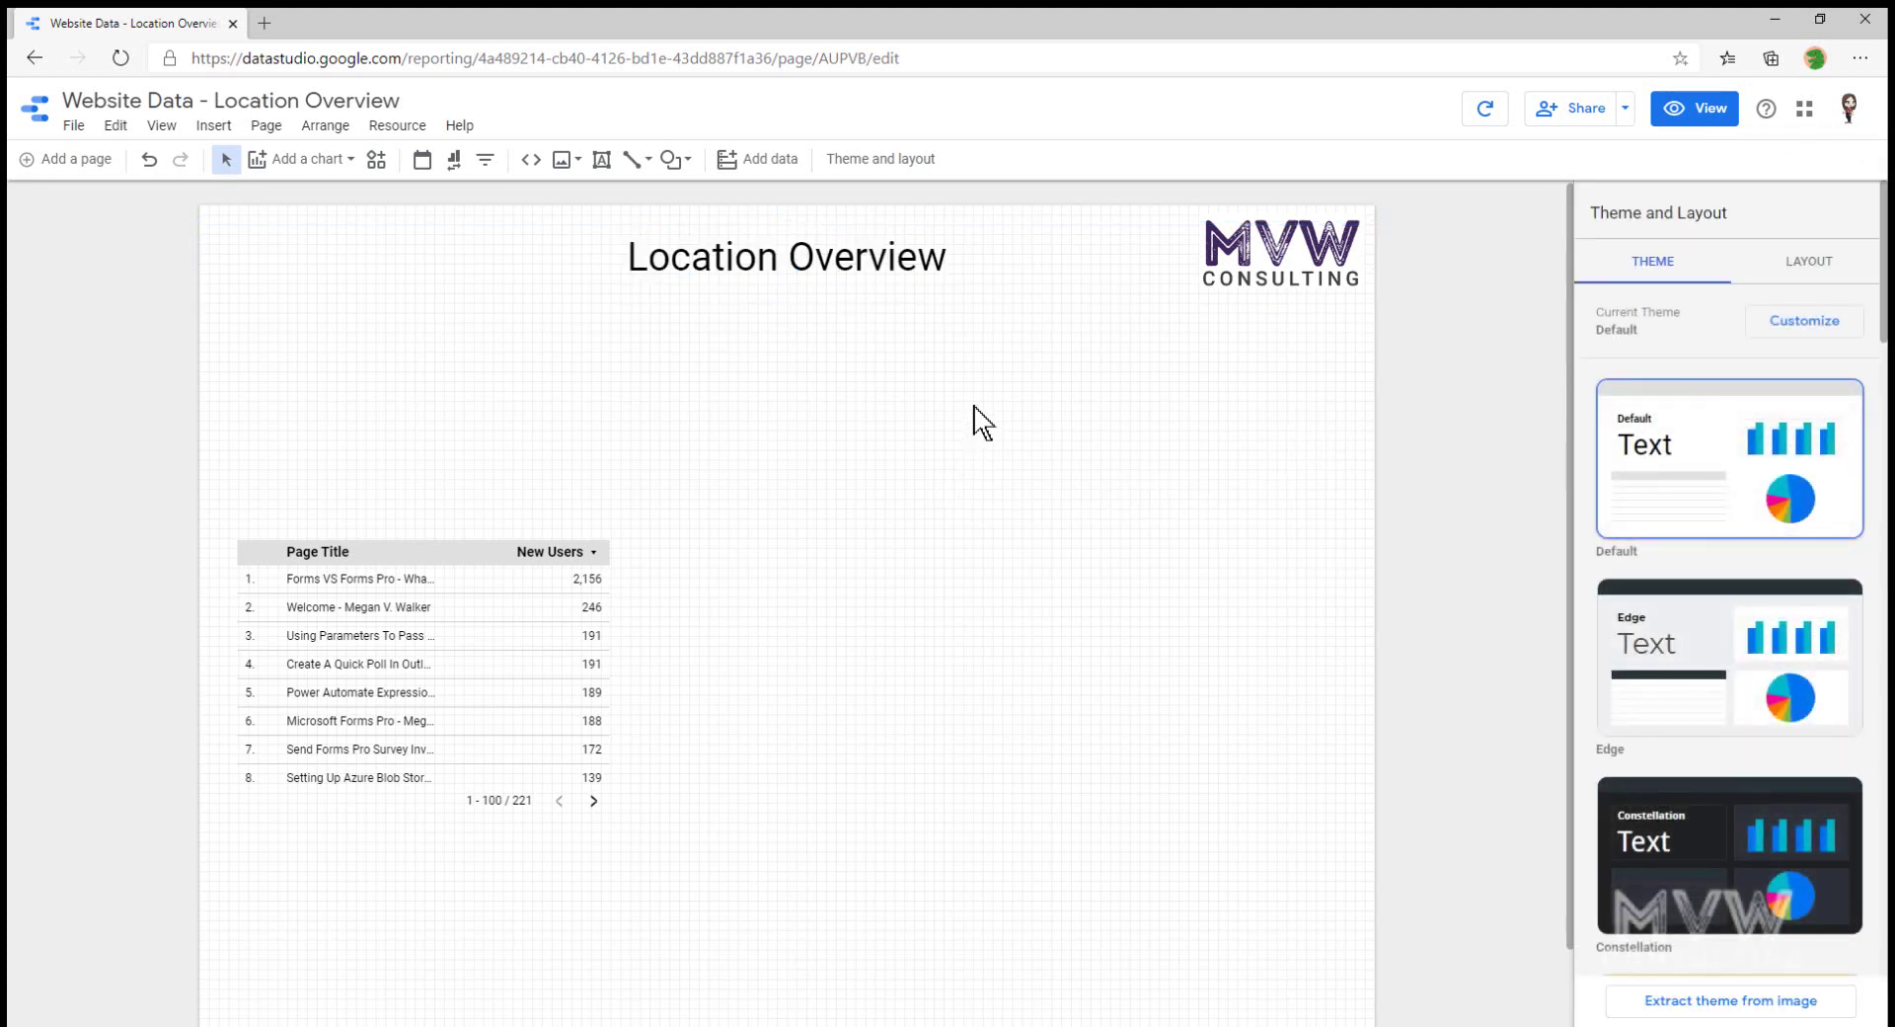
- Move the table up beneath the title, widen it and lengthen it to show 20 rows
drag(470, 565, 490, 463)
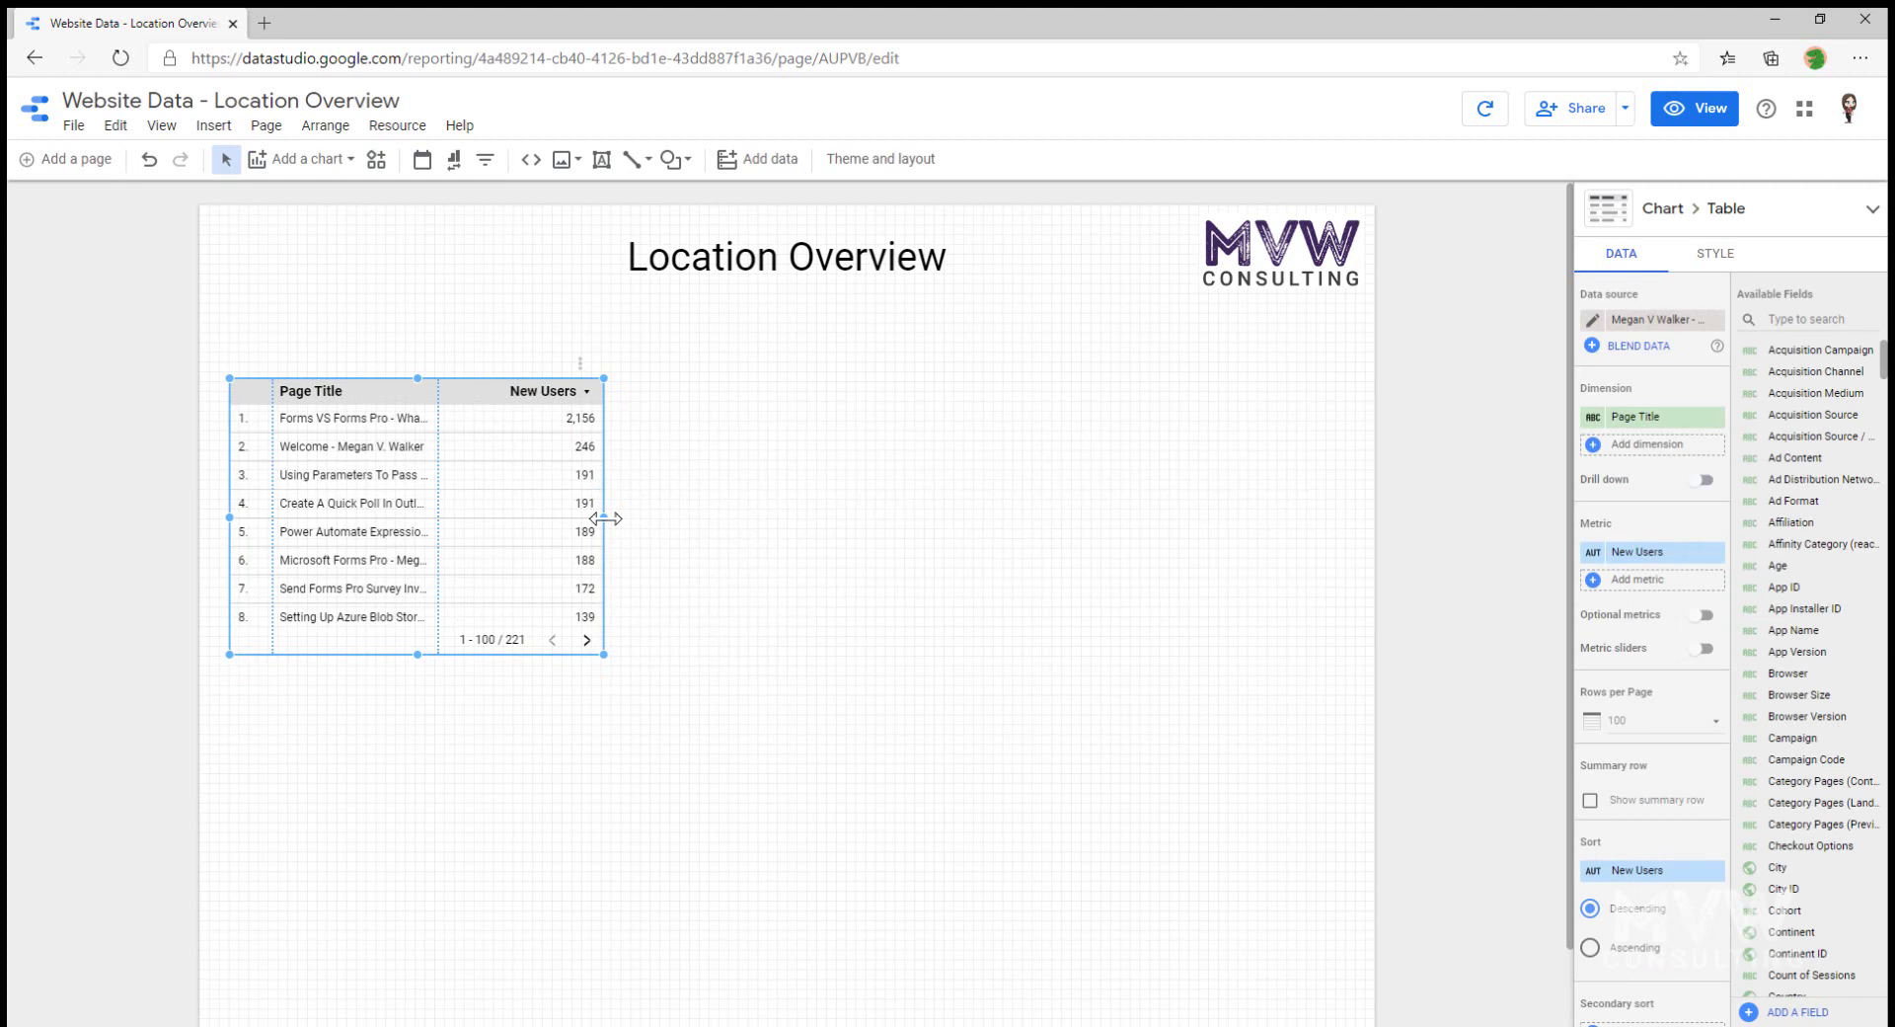
drag(604, 518, 788, 506)
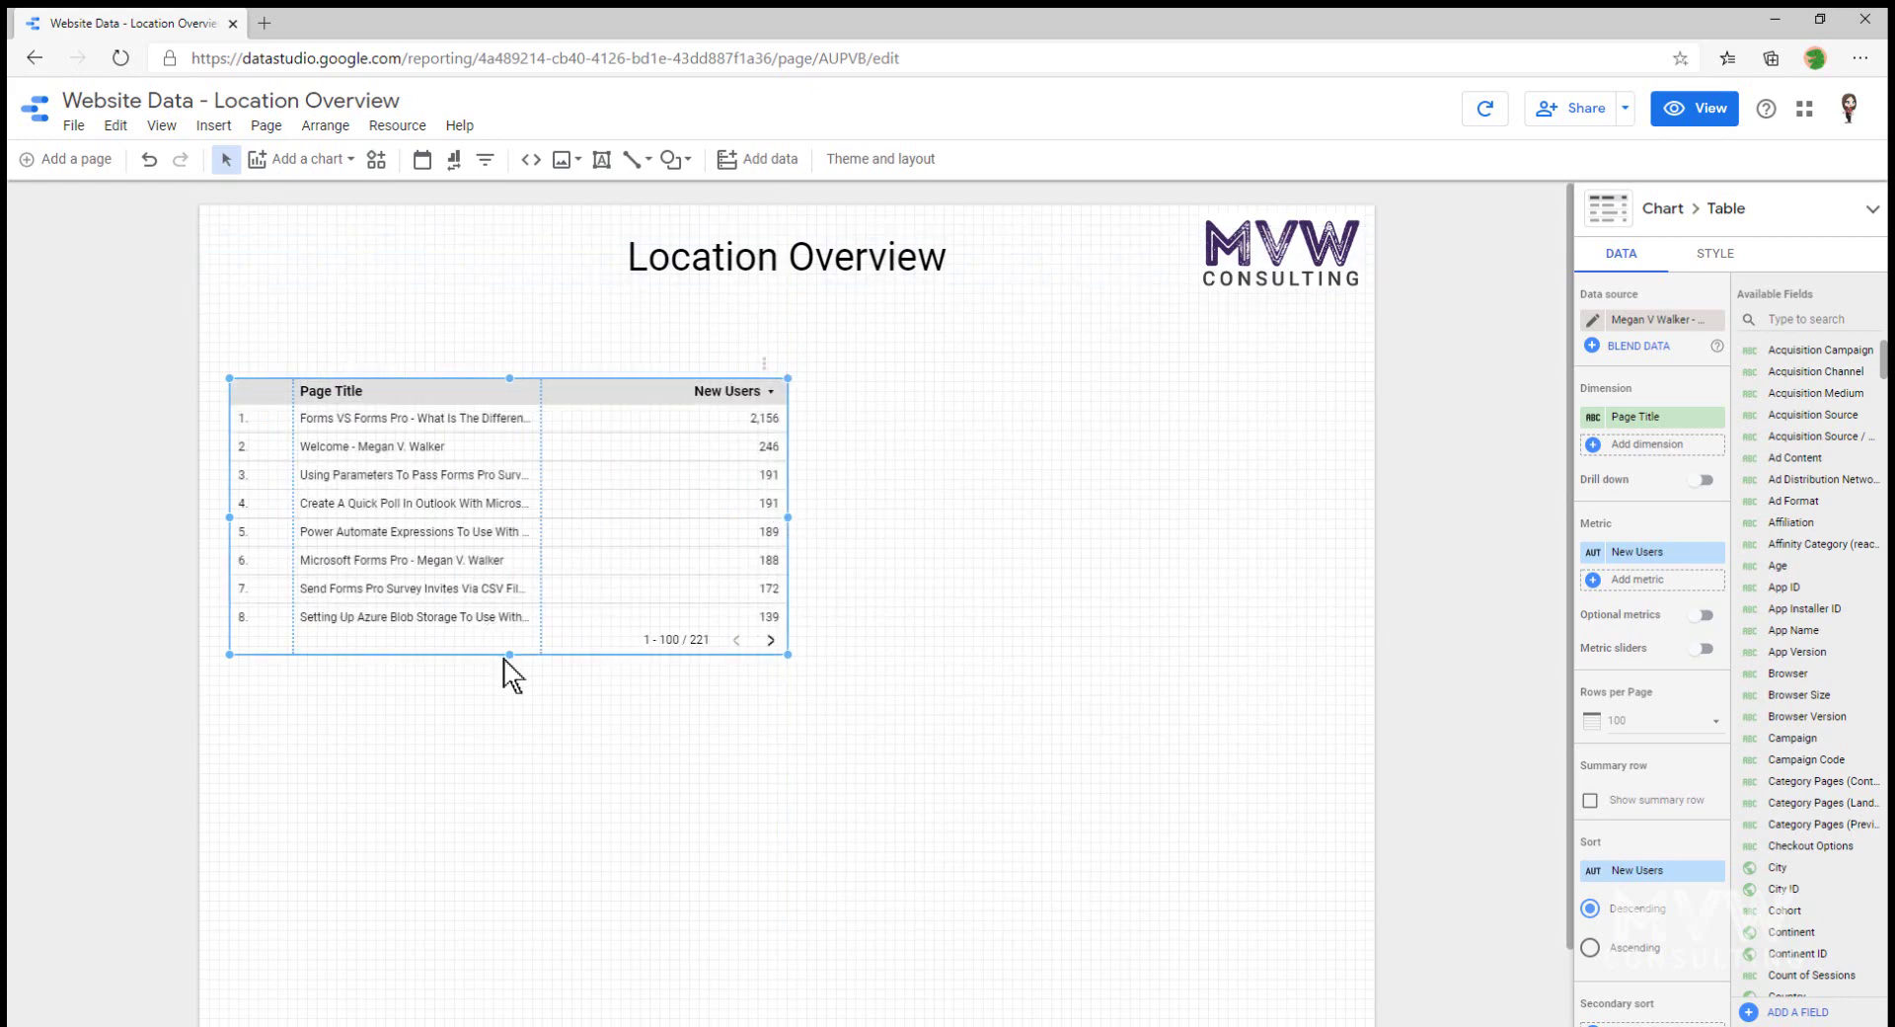
drag(507, 652, 522, 987)
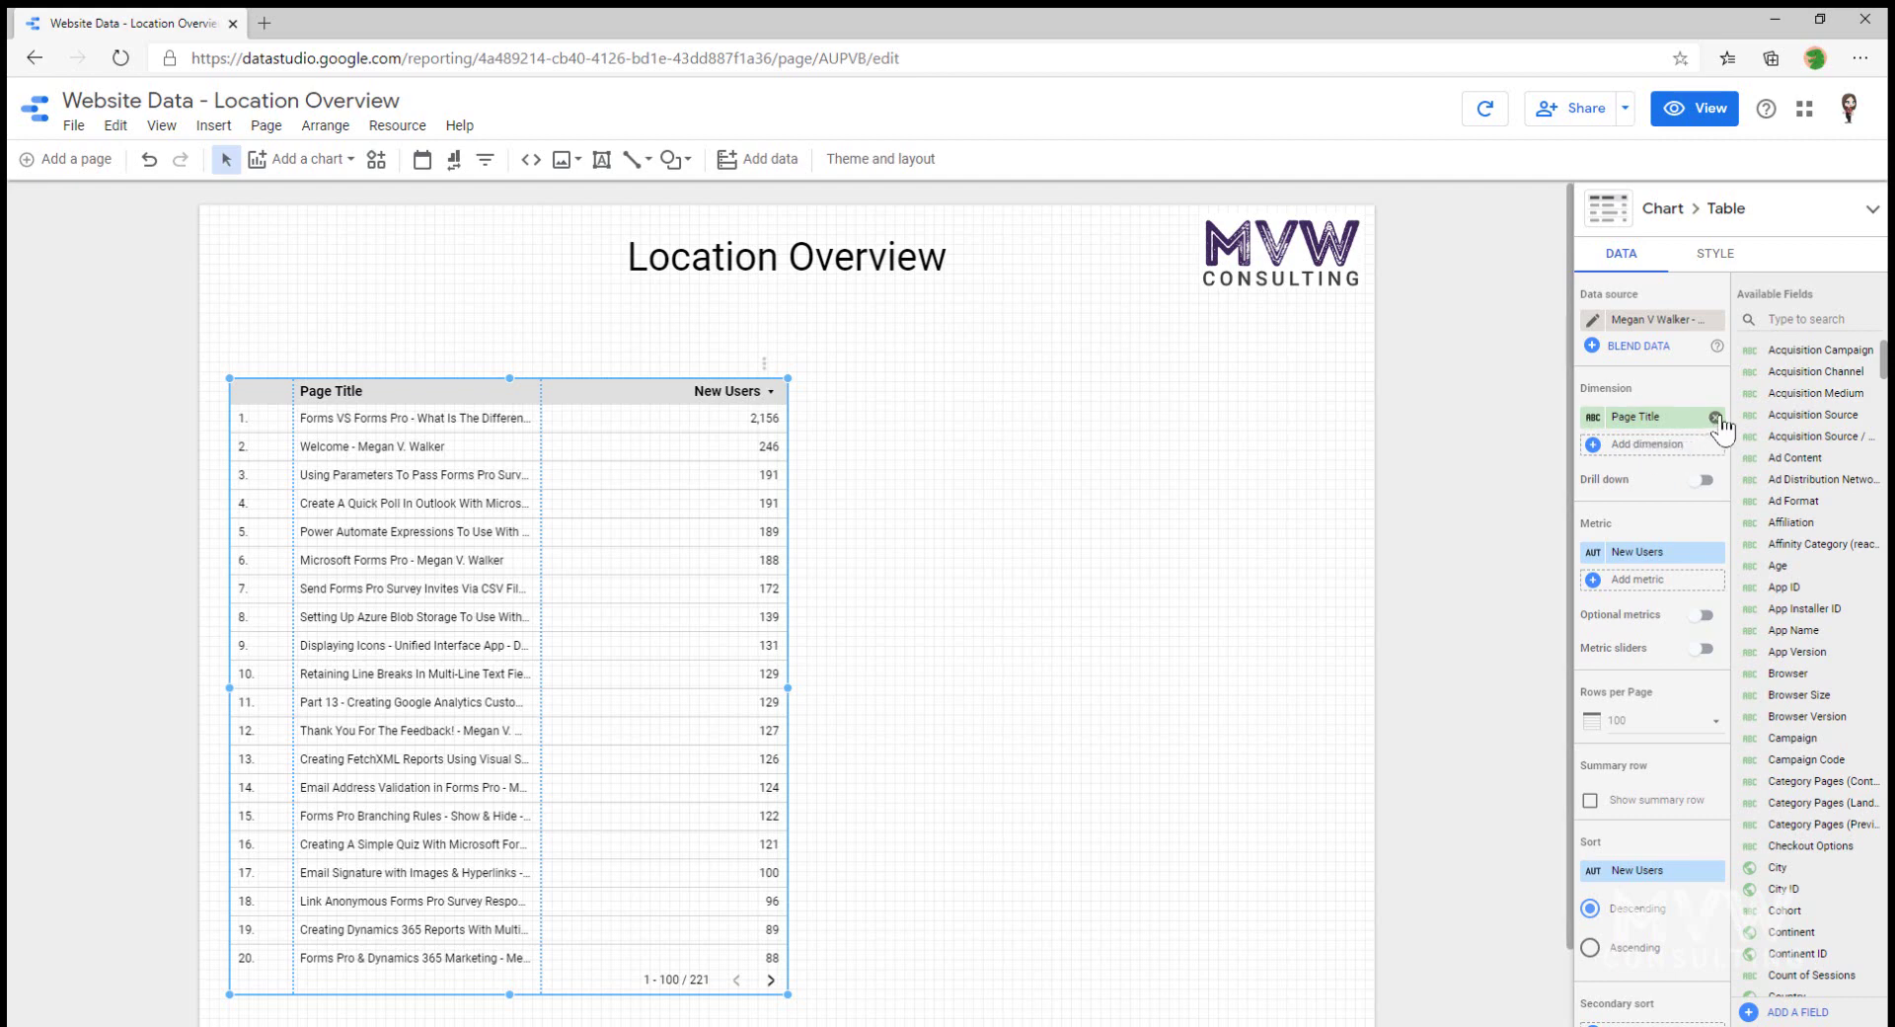
- Replace the table's Page Title dimension with Country
click(1656, 462)
click(1822, 318)
text(Country)
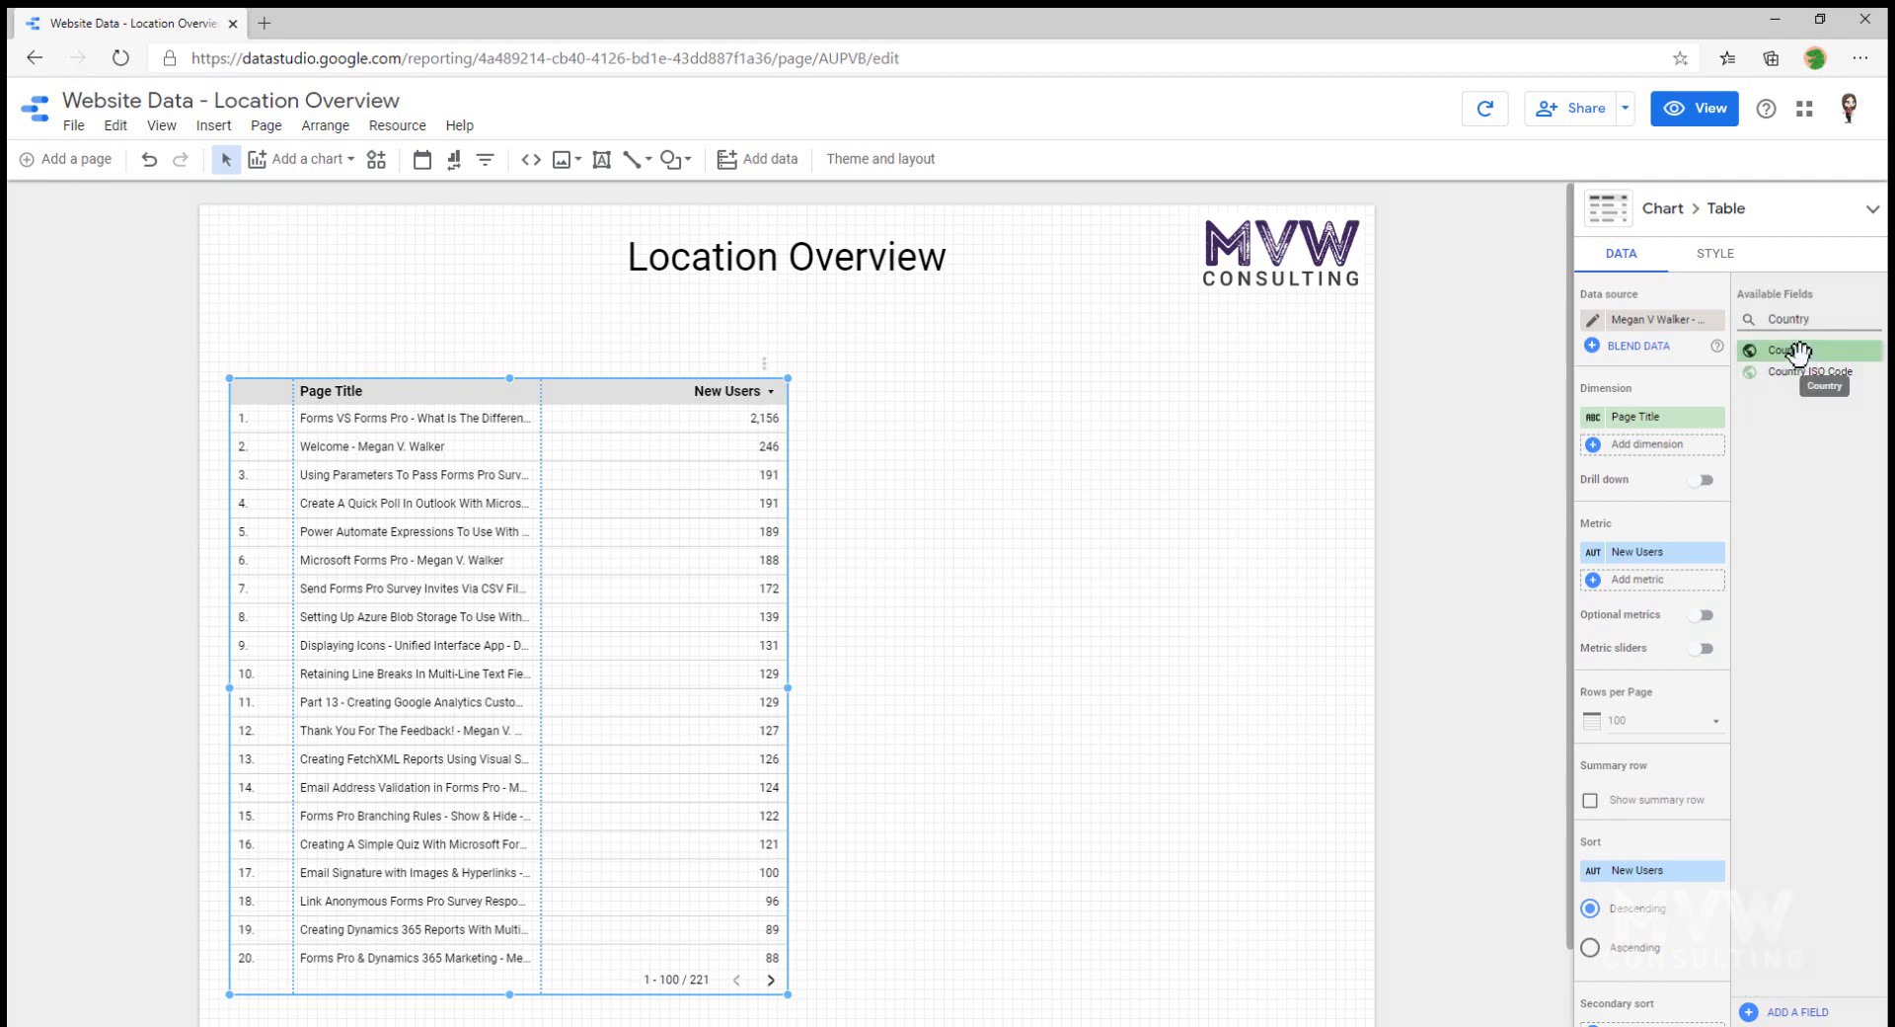
drag(1794, 350, 1658, 444)
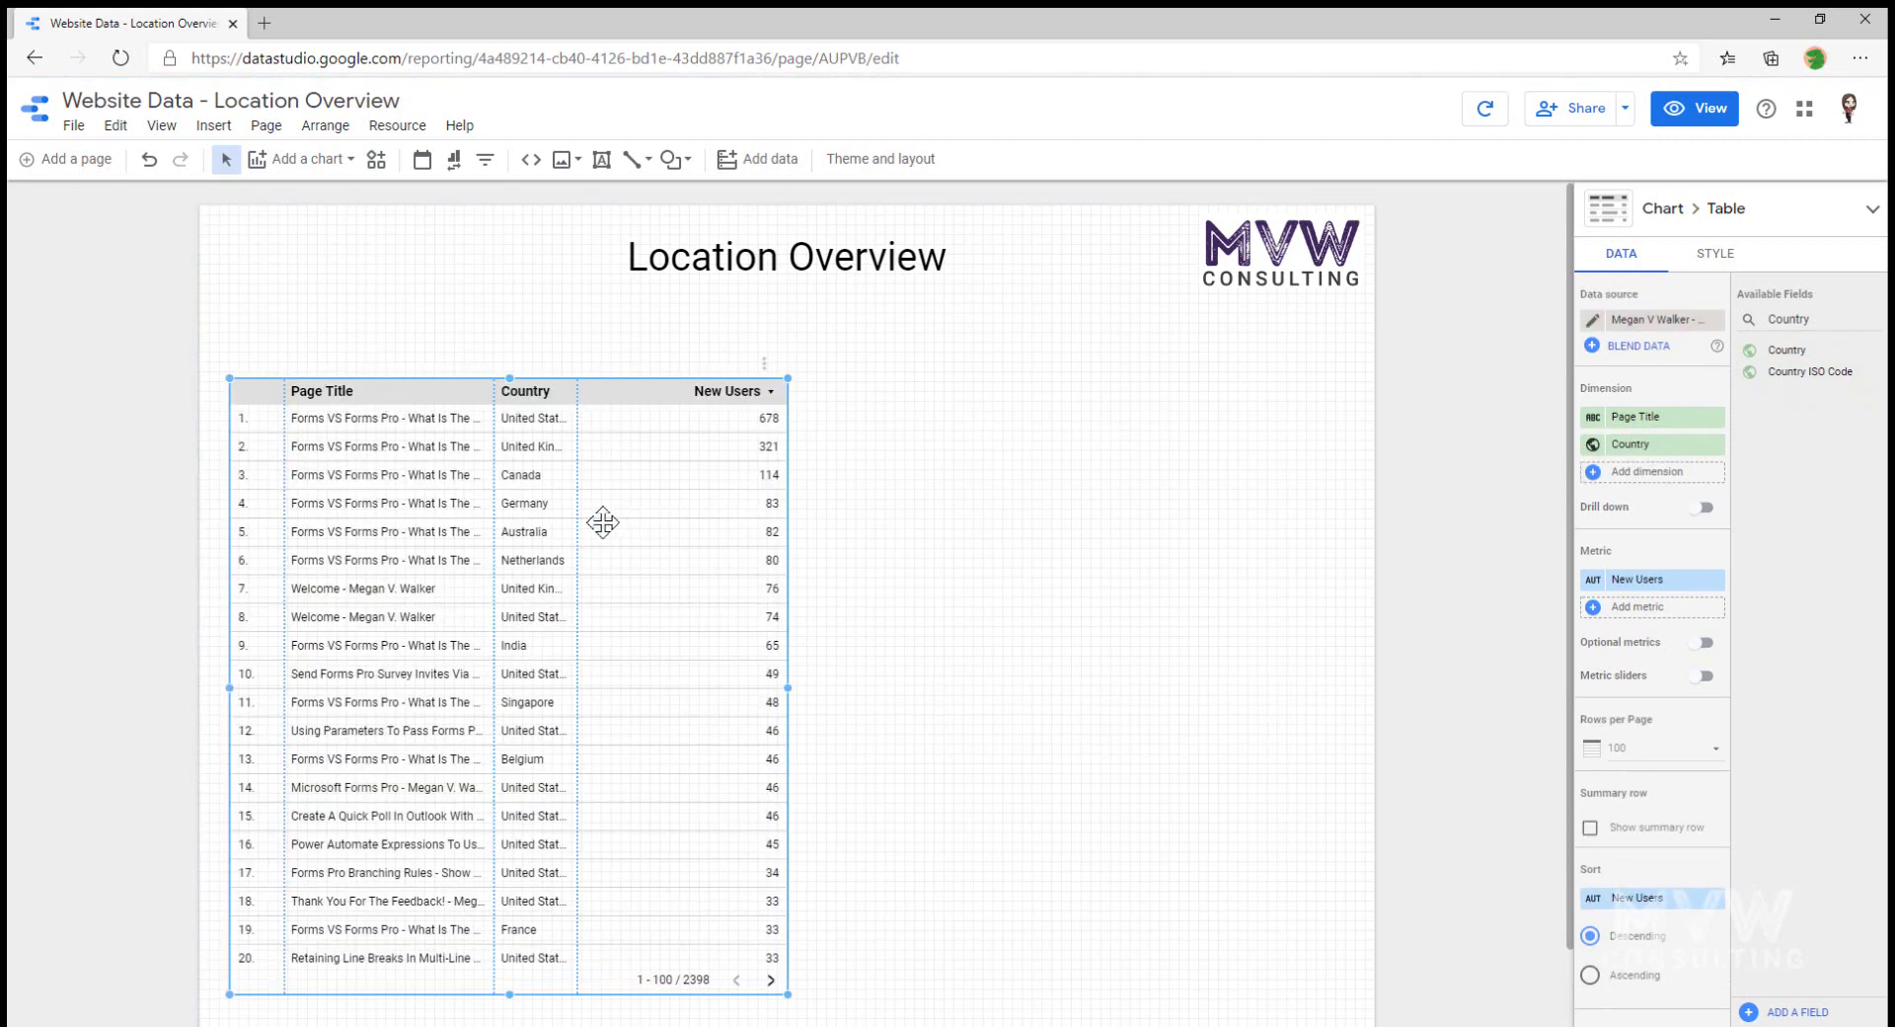
click(1718, 419)
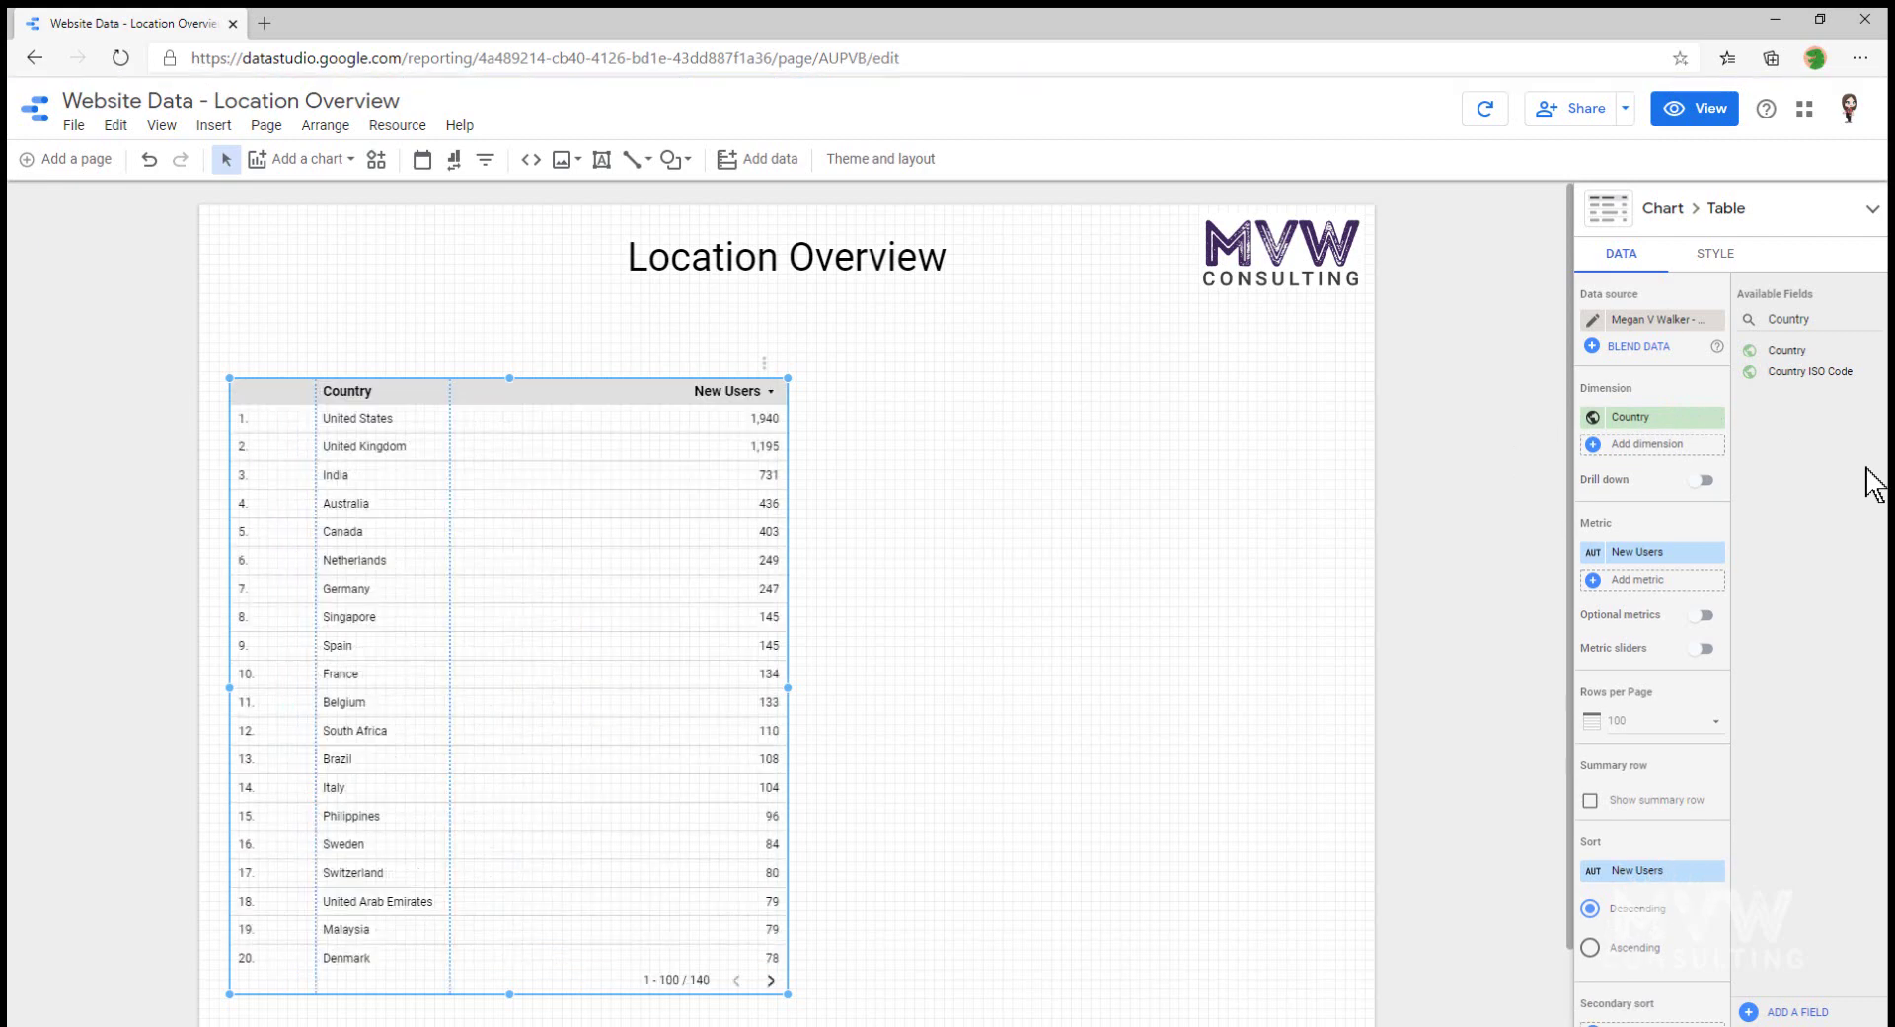
drag(1810, 318, 1783, 316)
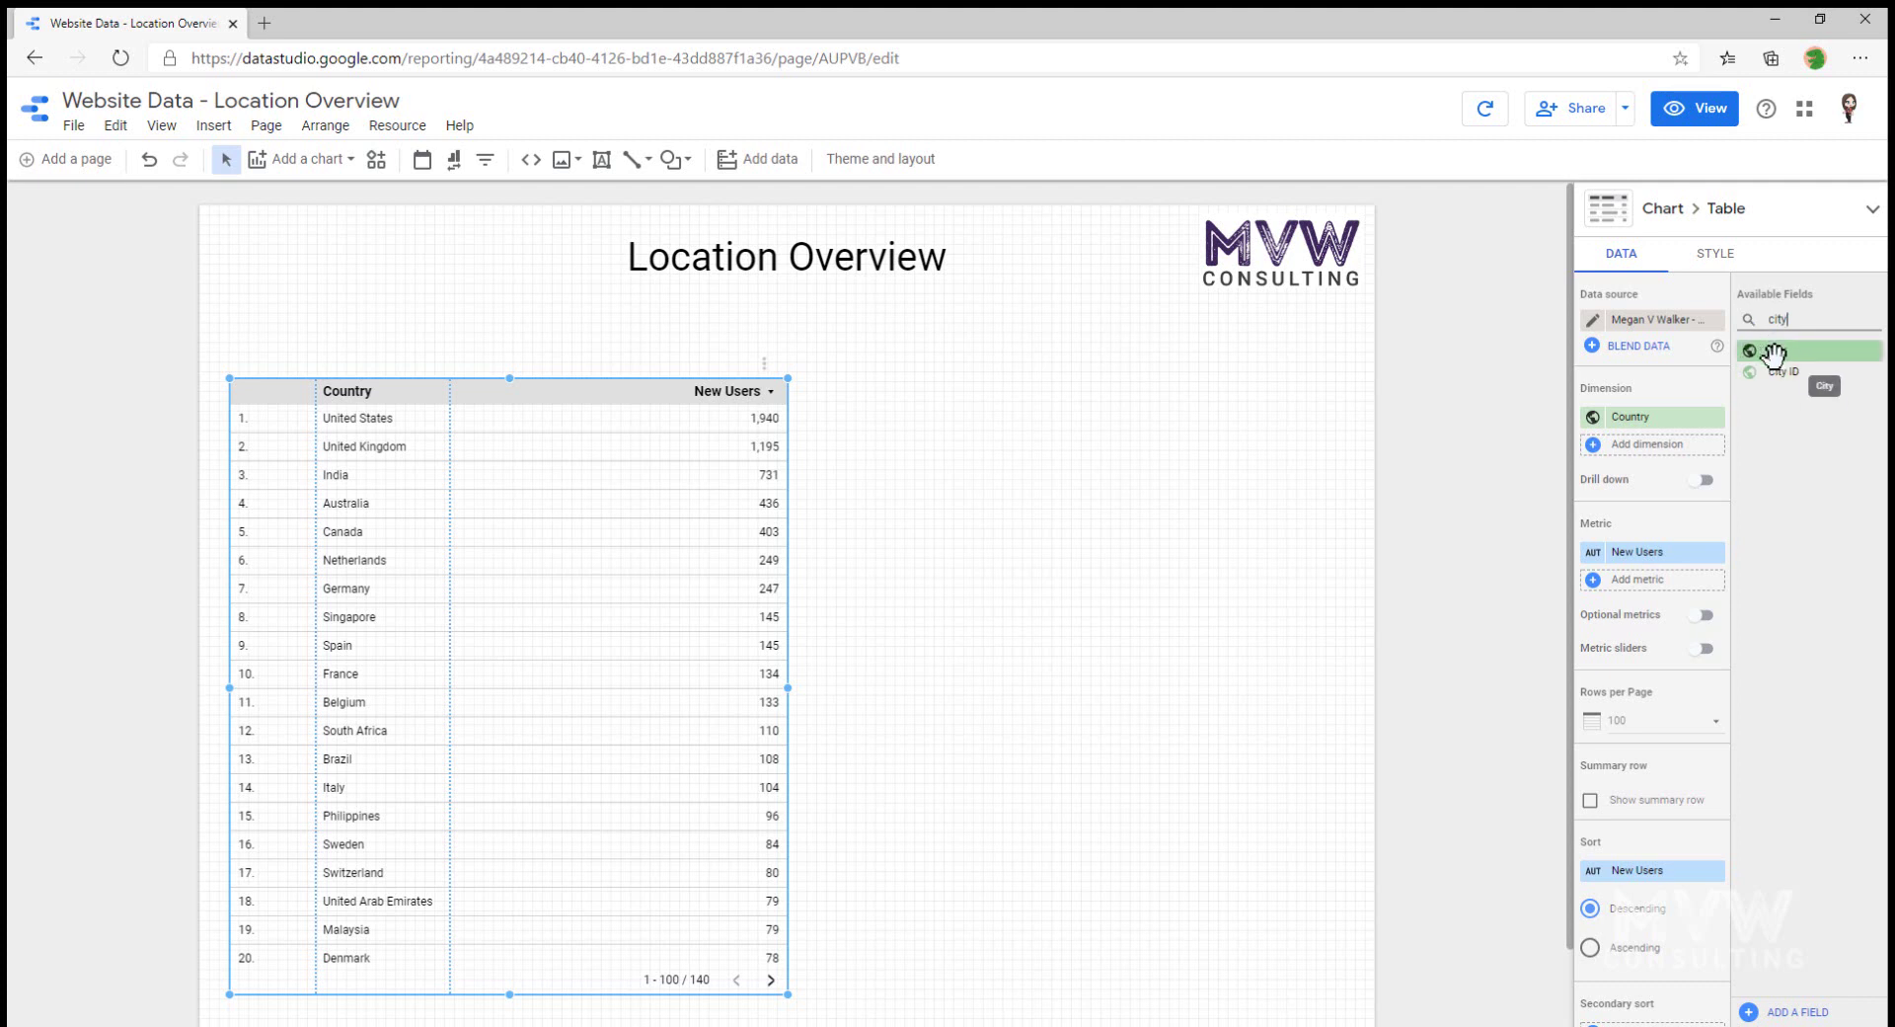
- Add City and User Type as further table dimensions after Country
drag(1772, 350, 1670, 462)
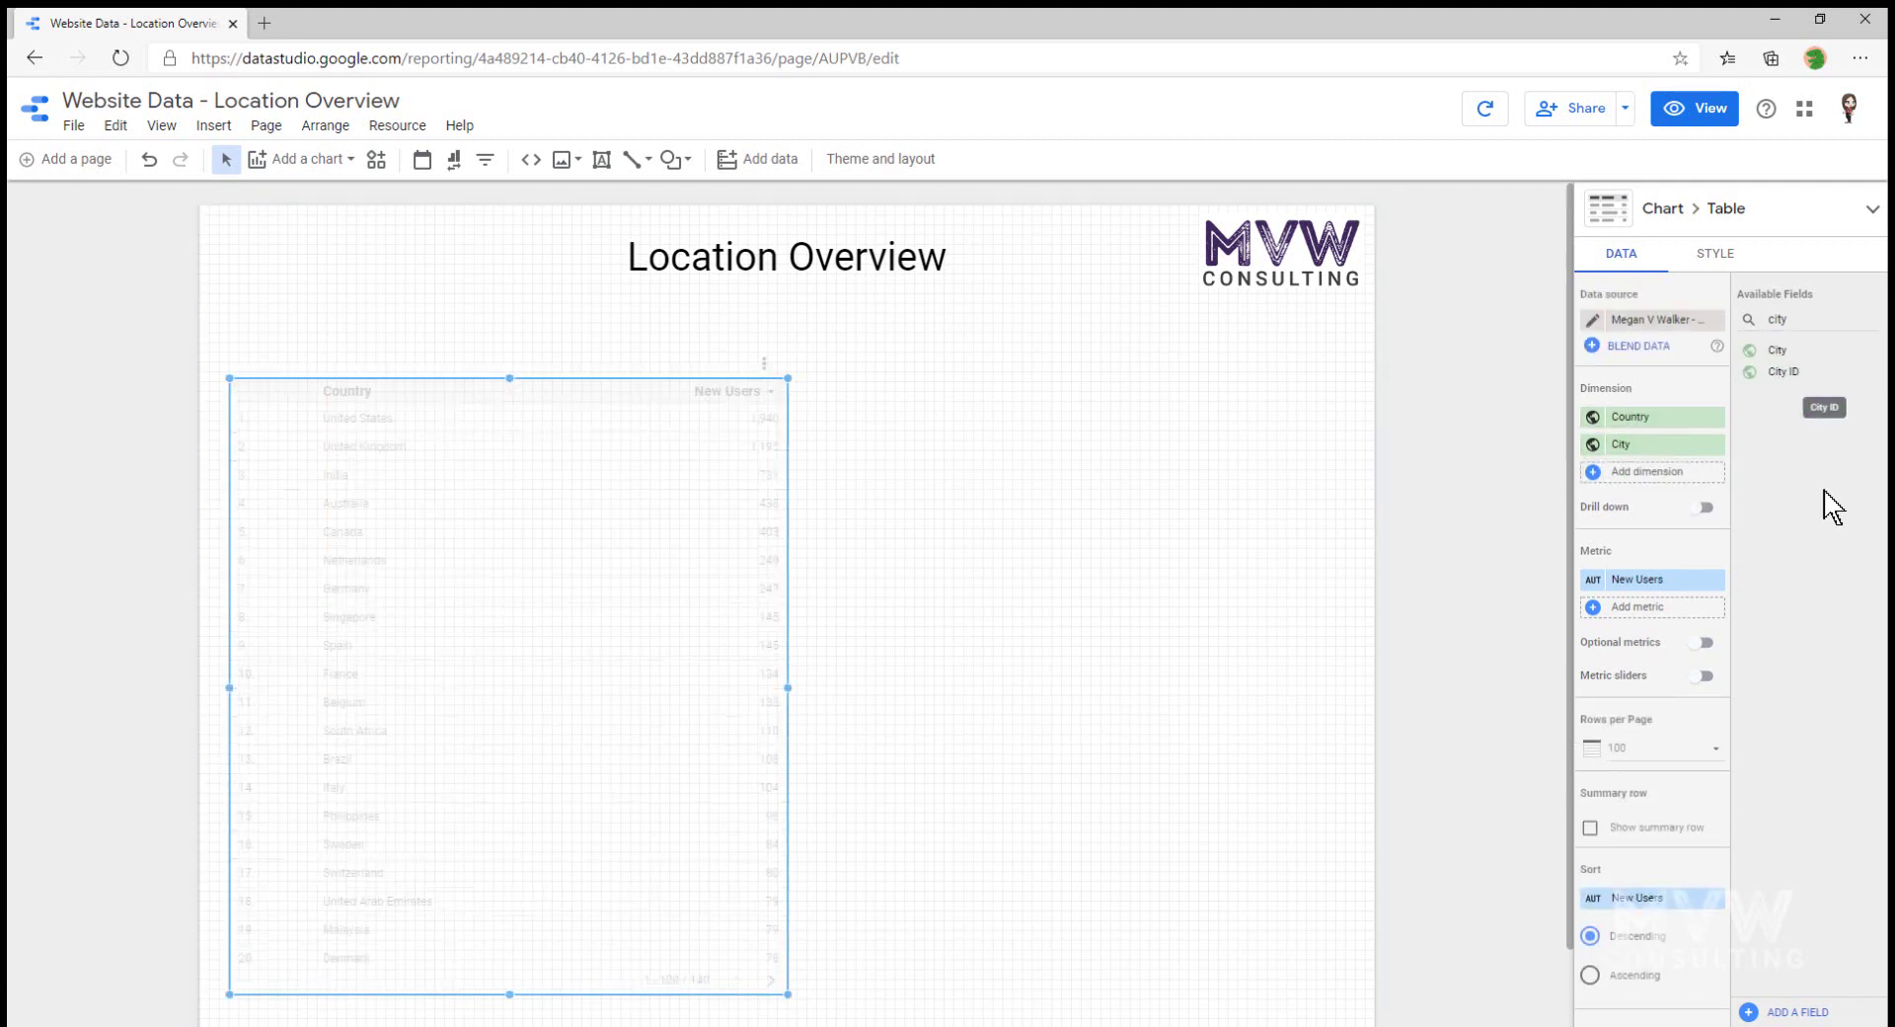
click(1766, 321)
text(user)
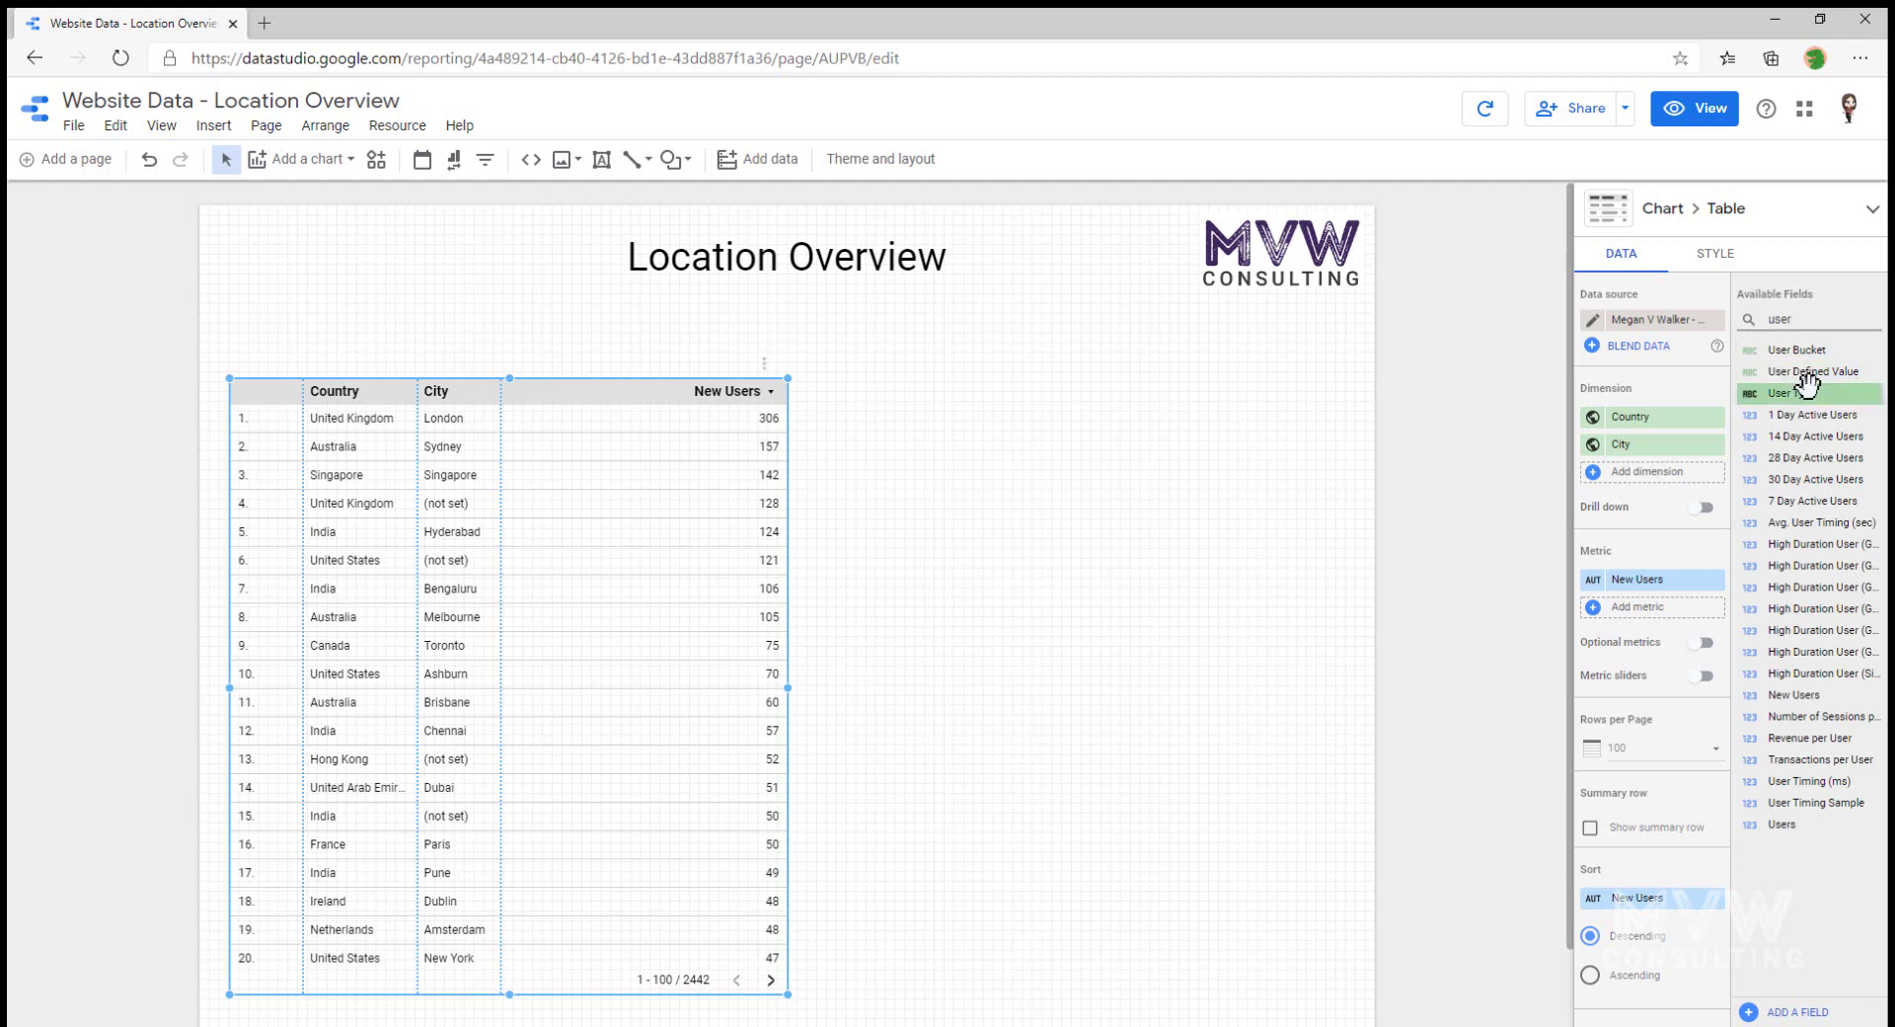
drag(1816, 393, 1654, 474)
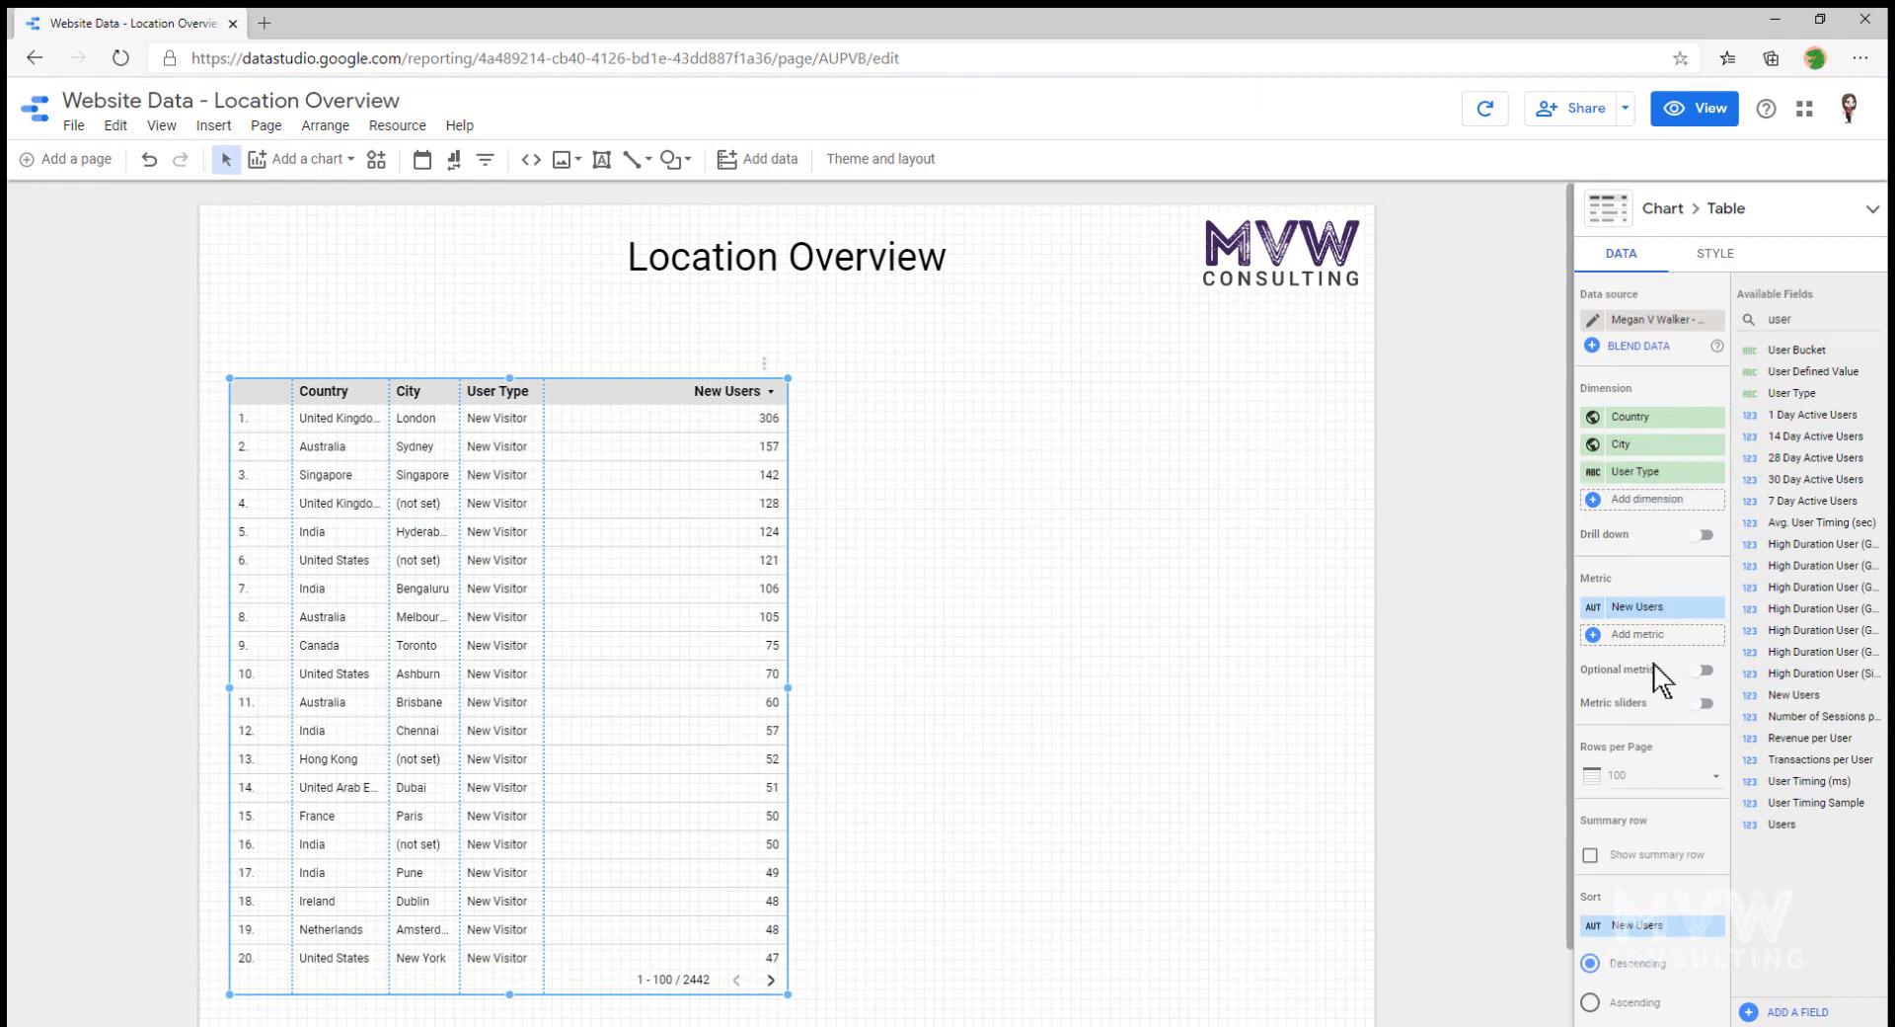
- Replace the table's New Users metric with Users
mouse_move(1717, 612)
click(1717, 608)
click(1680, 620)
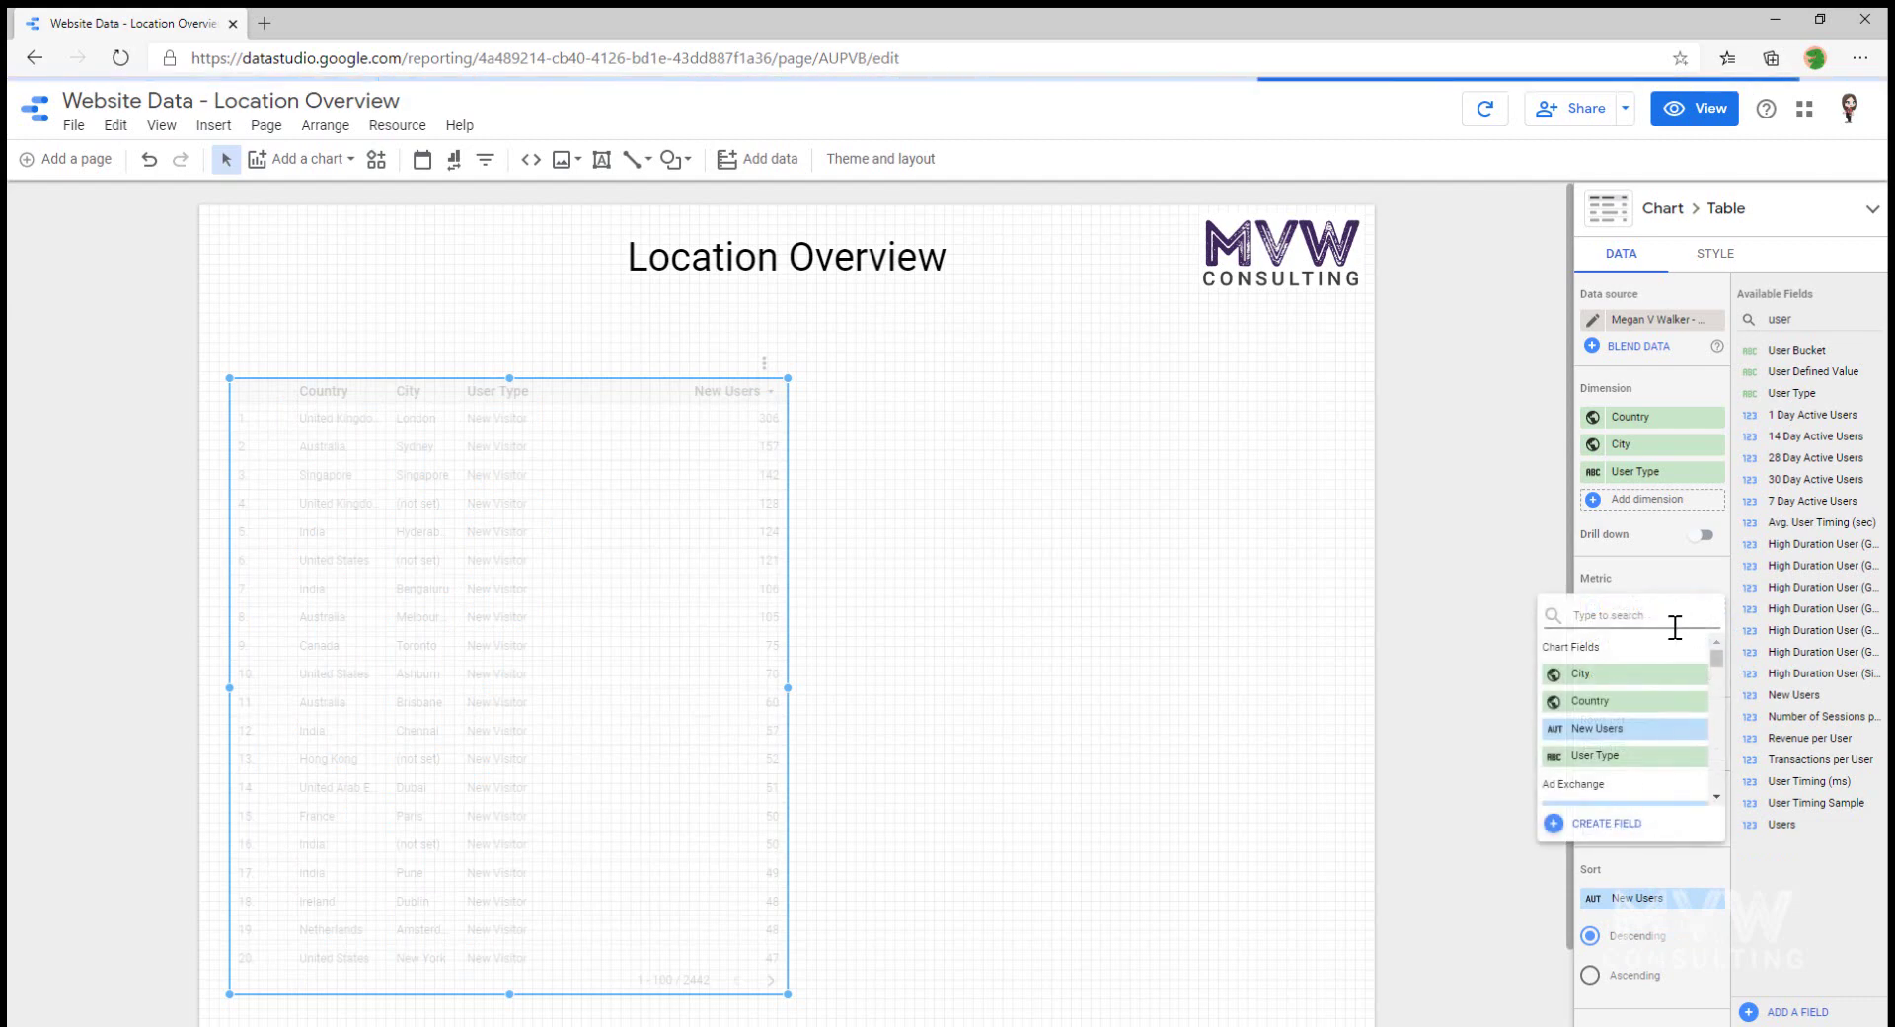
text(use)
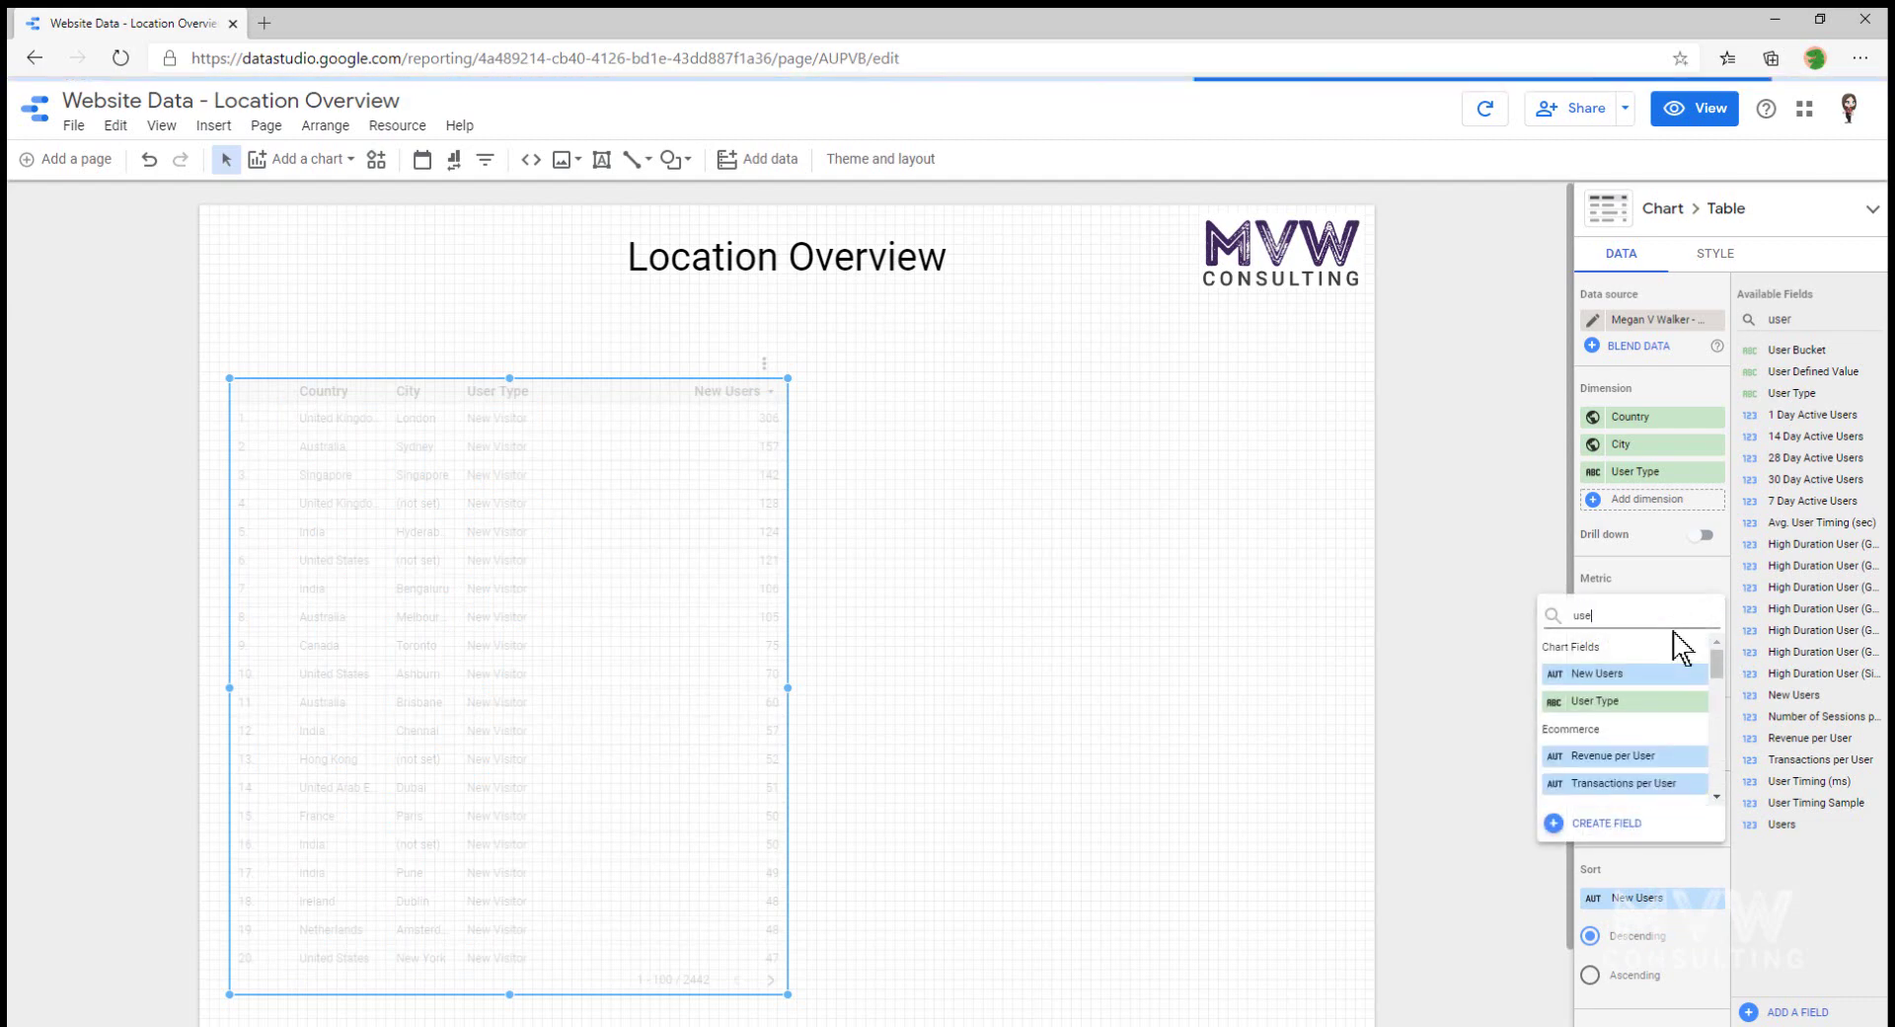
text(r)
scroll(1683, 720, down, 2)
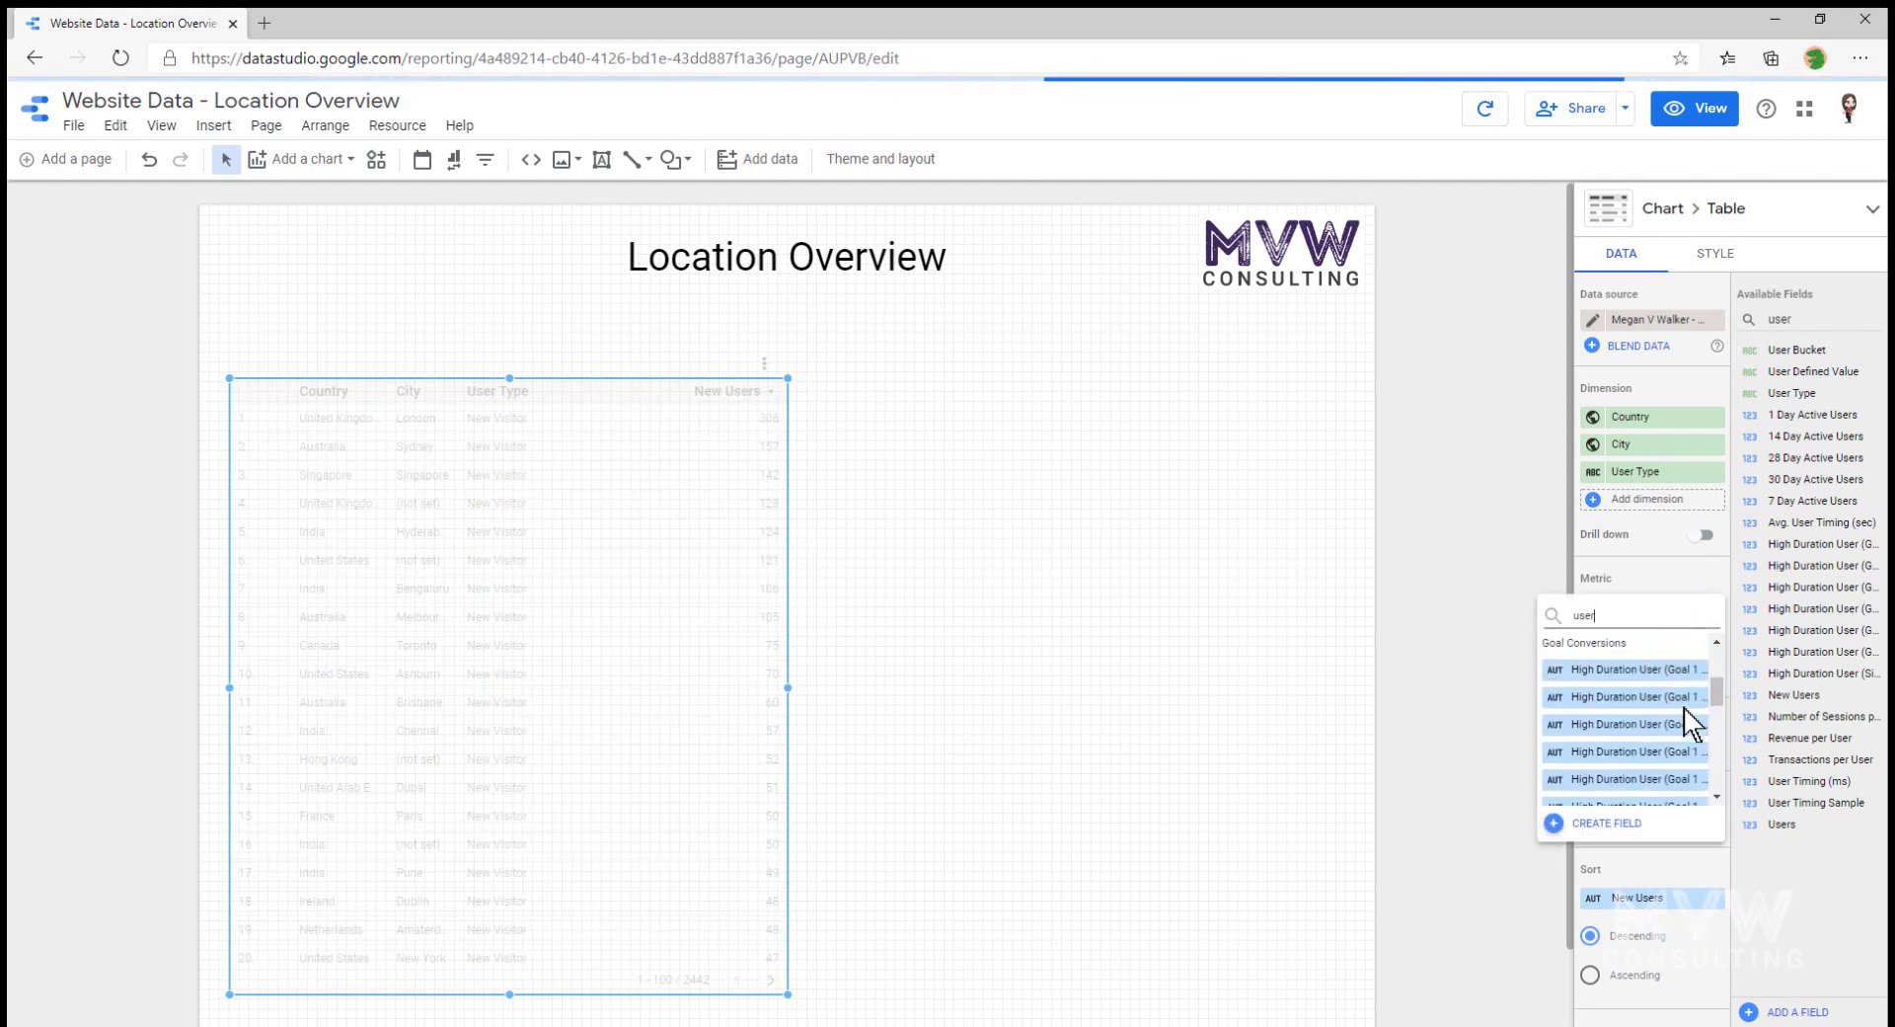
scroll(1691, 724, down, 5)
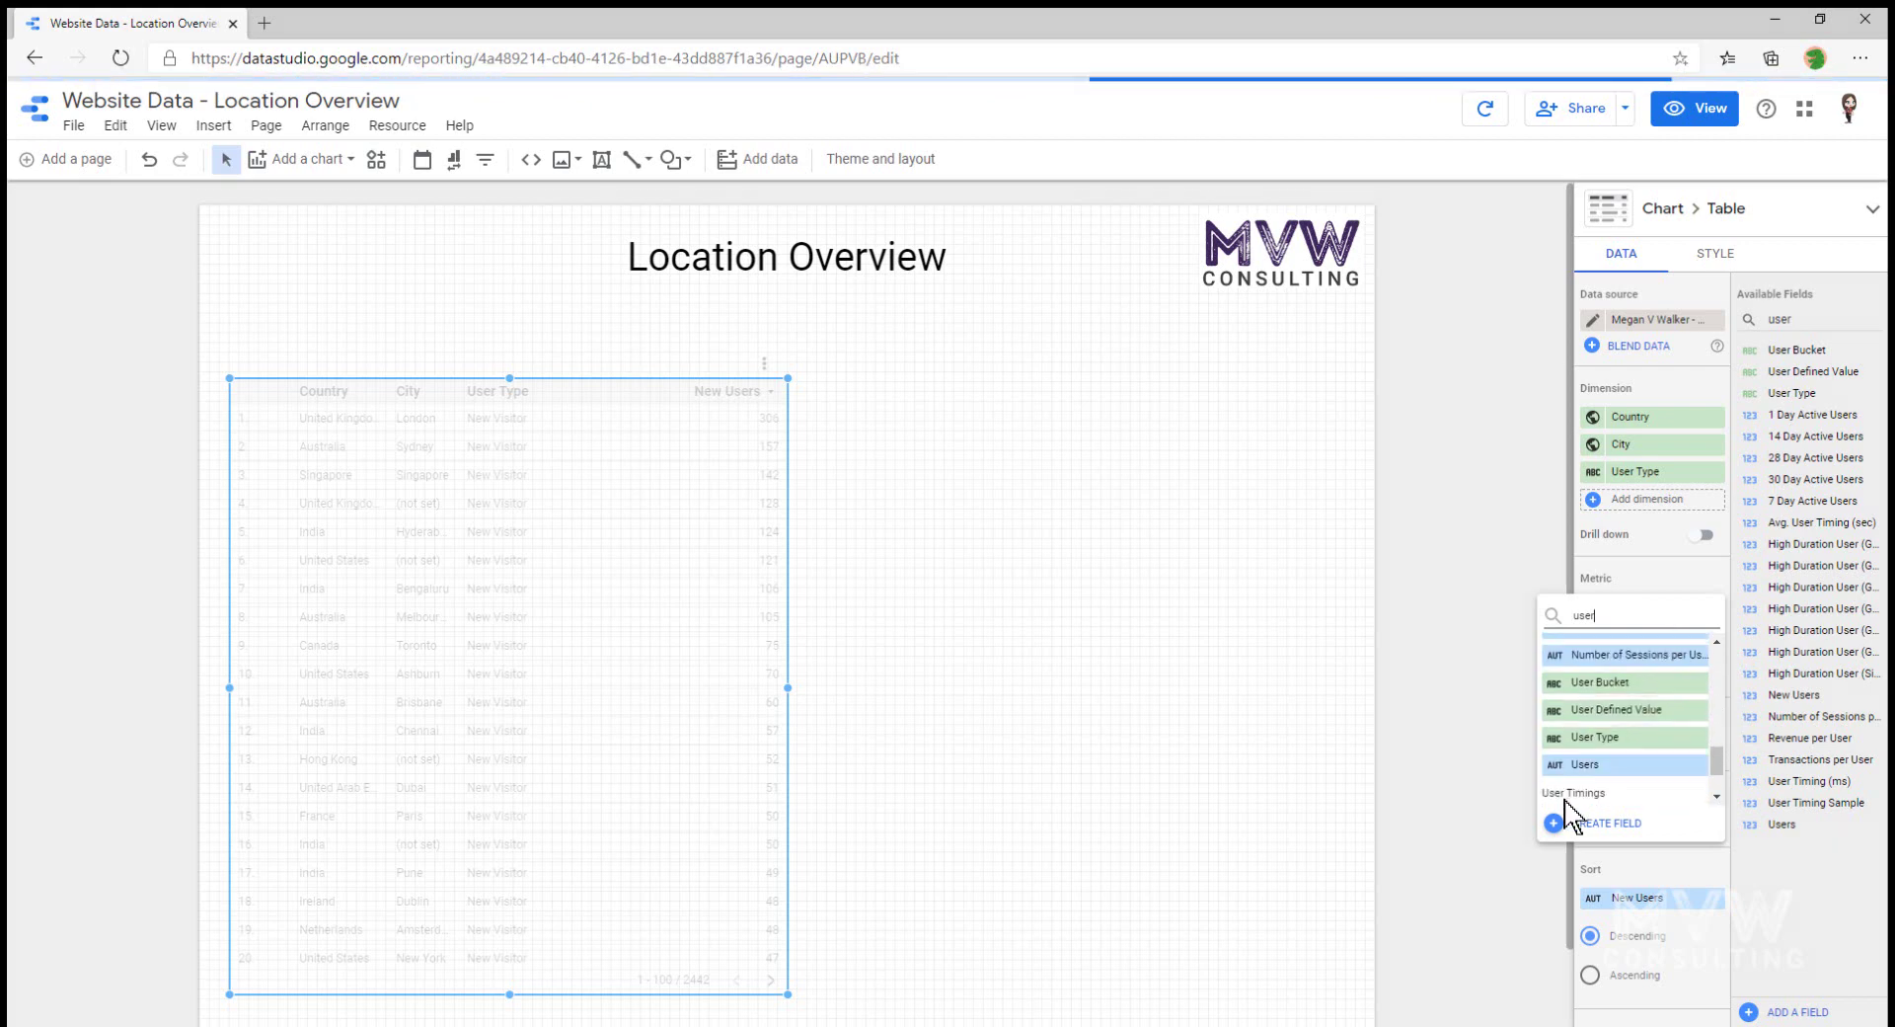
click(1580, 764)
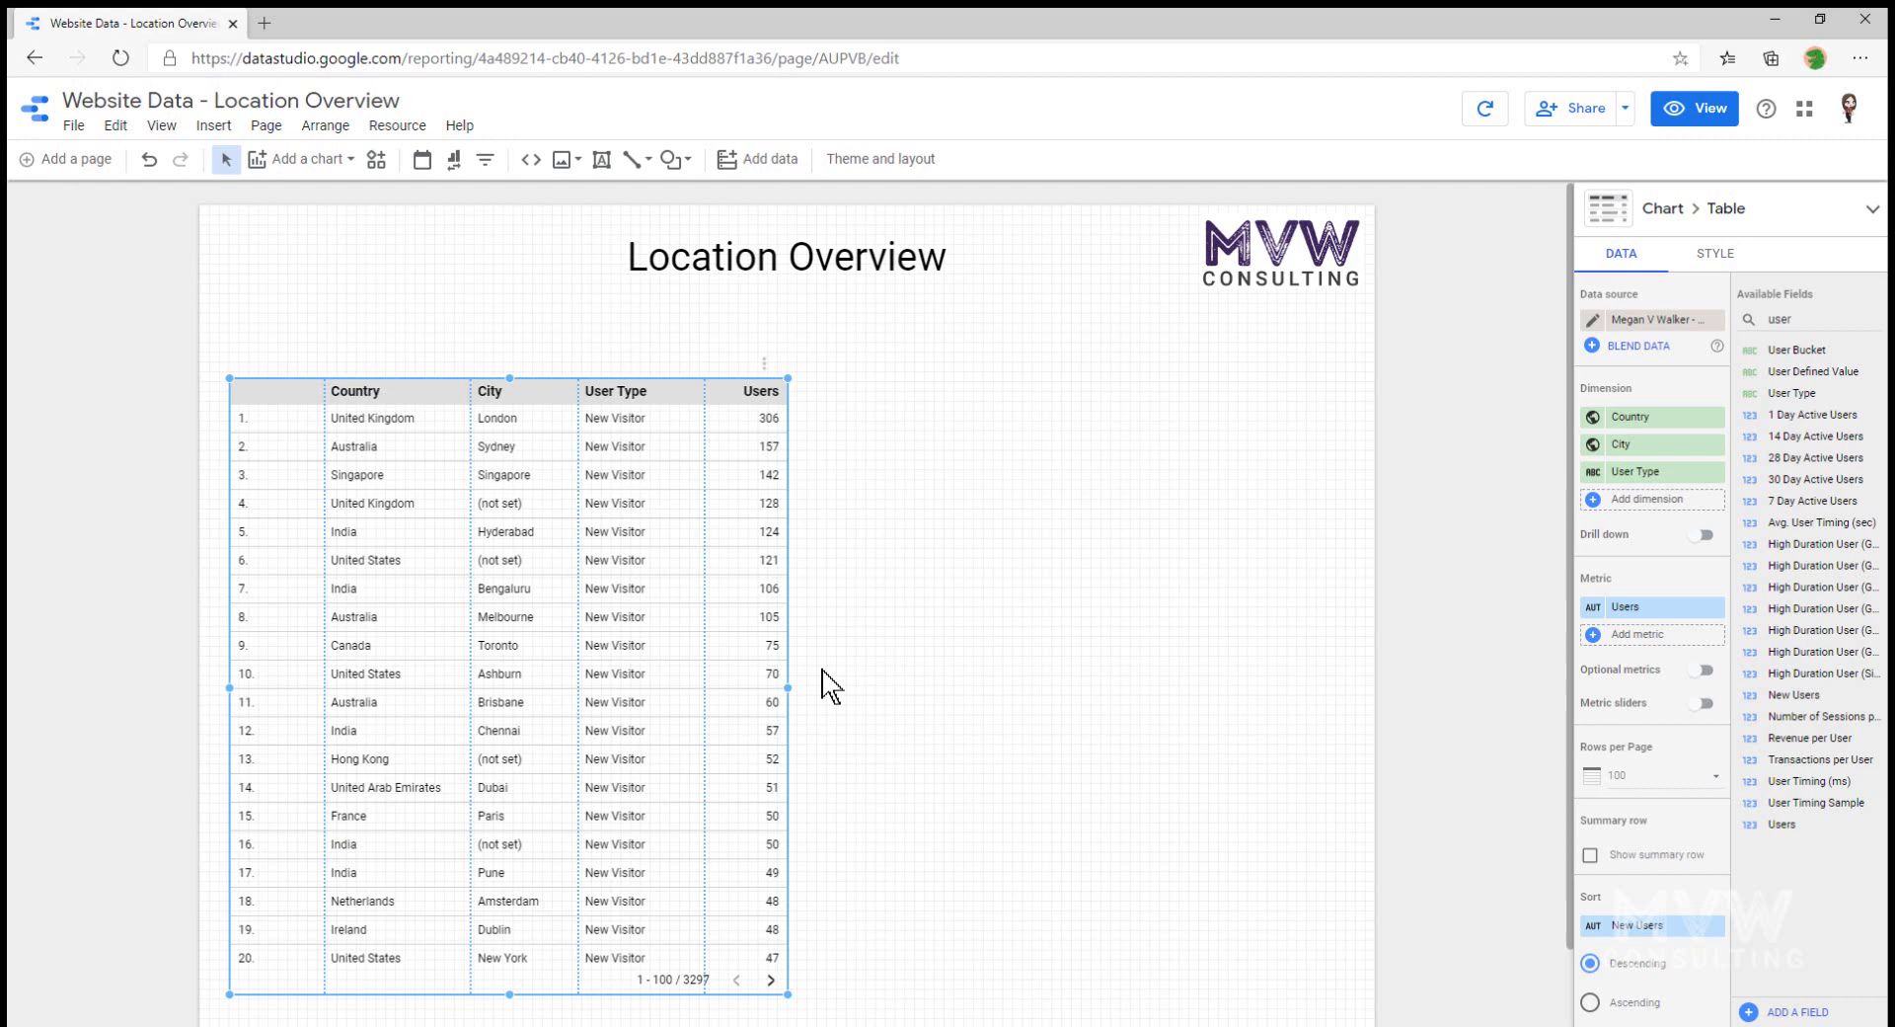
- Sort the table by Country, with City as the secondary sort
scroll(1661, 775, down, 2)
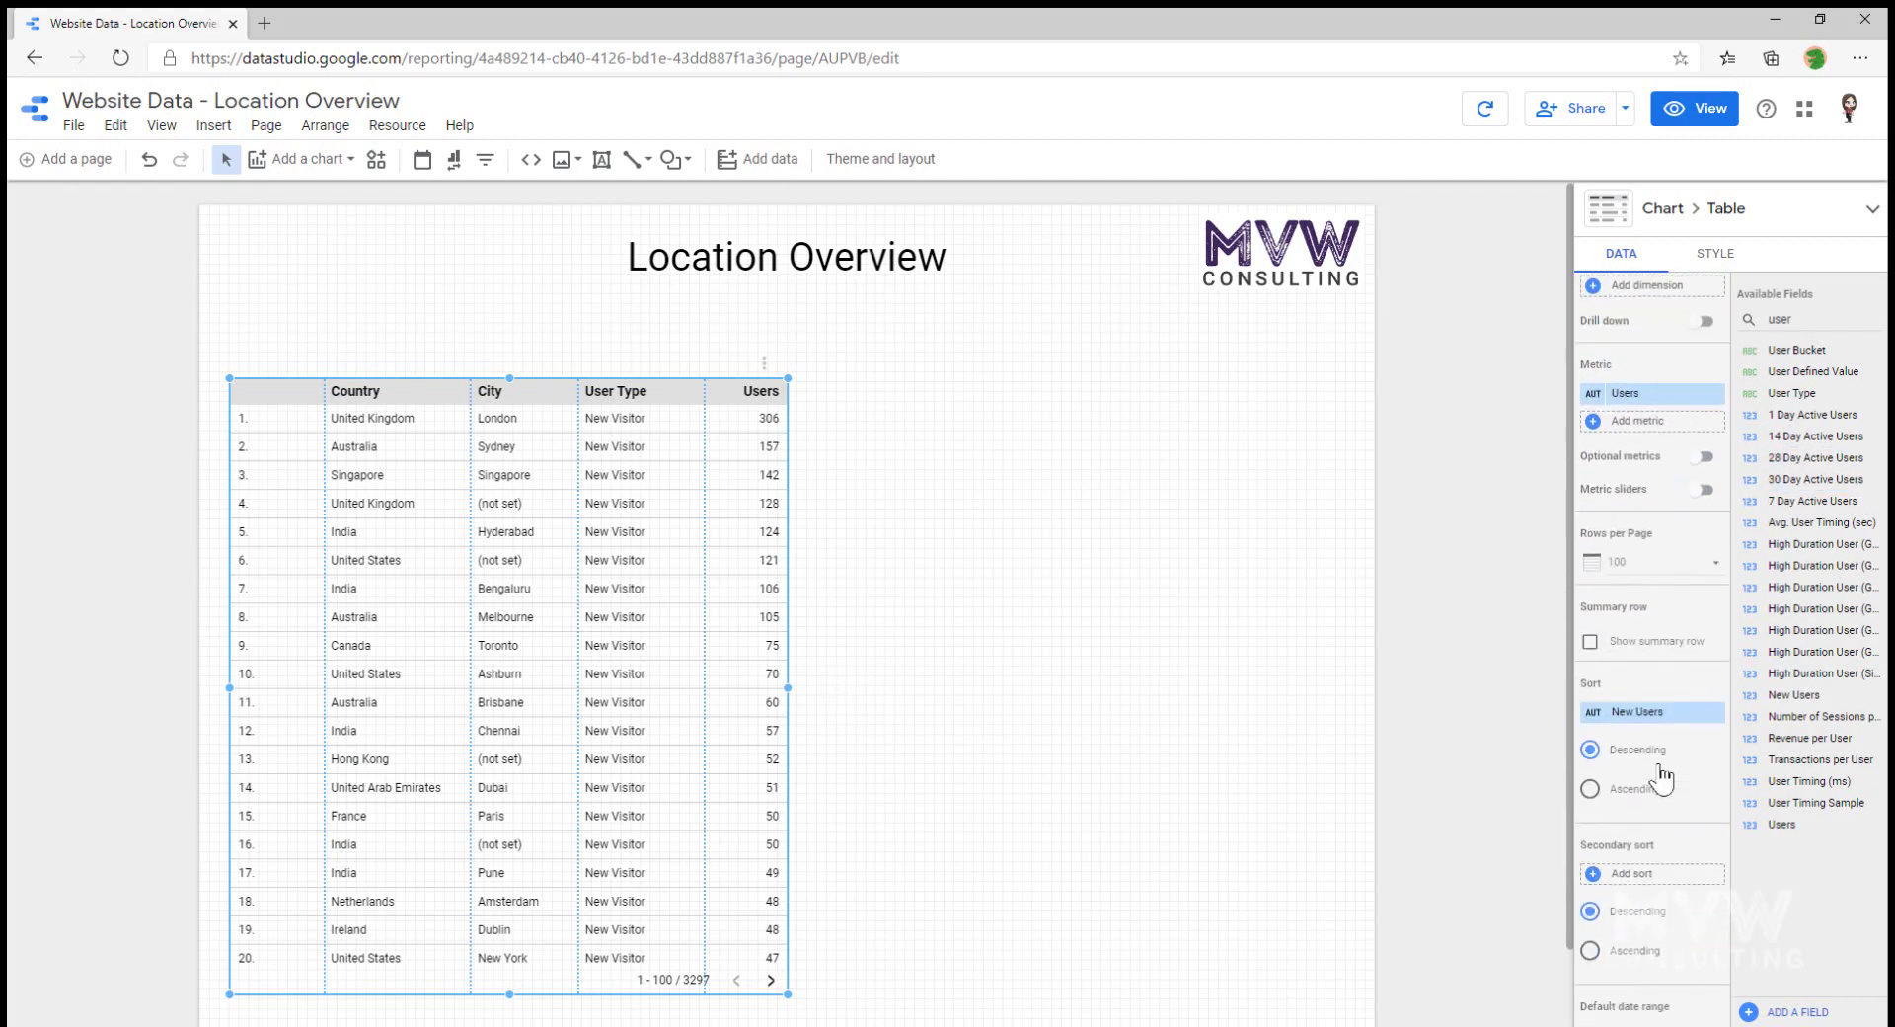
scroll(1661, 775, down, 5)
scroll(1624, 375, up, 1)
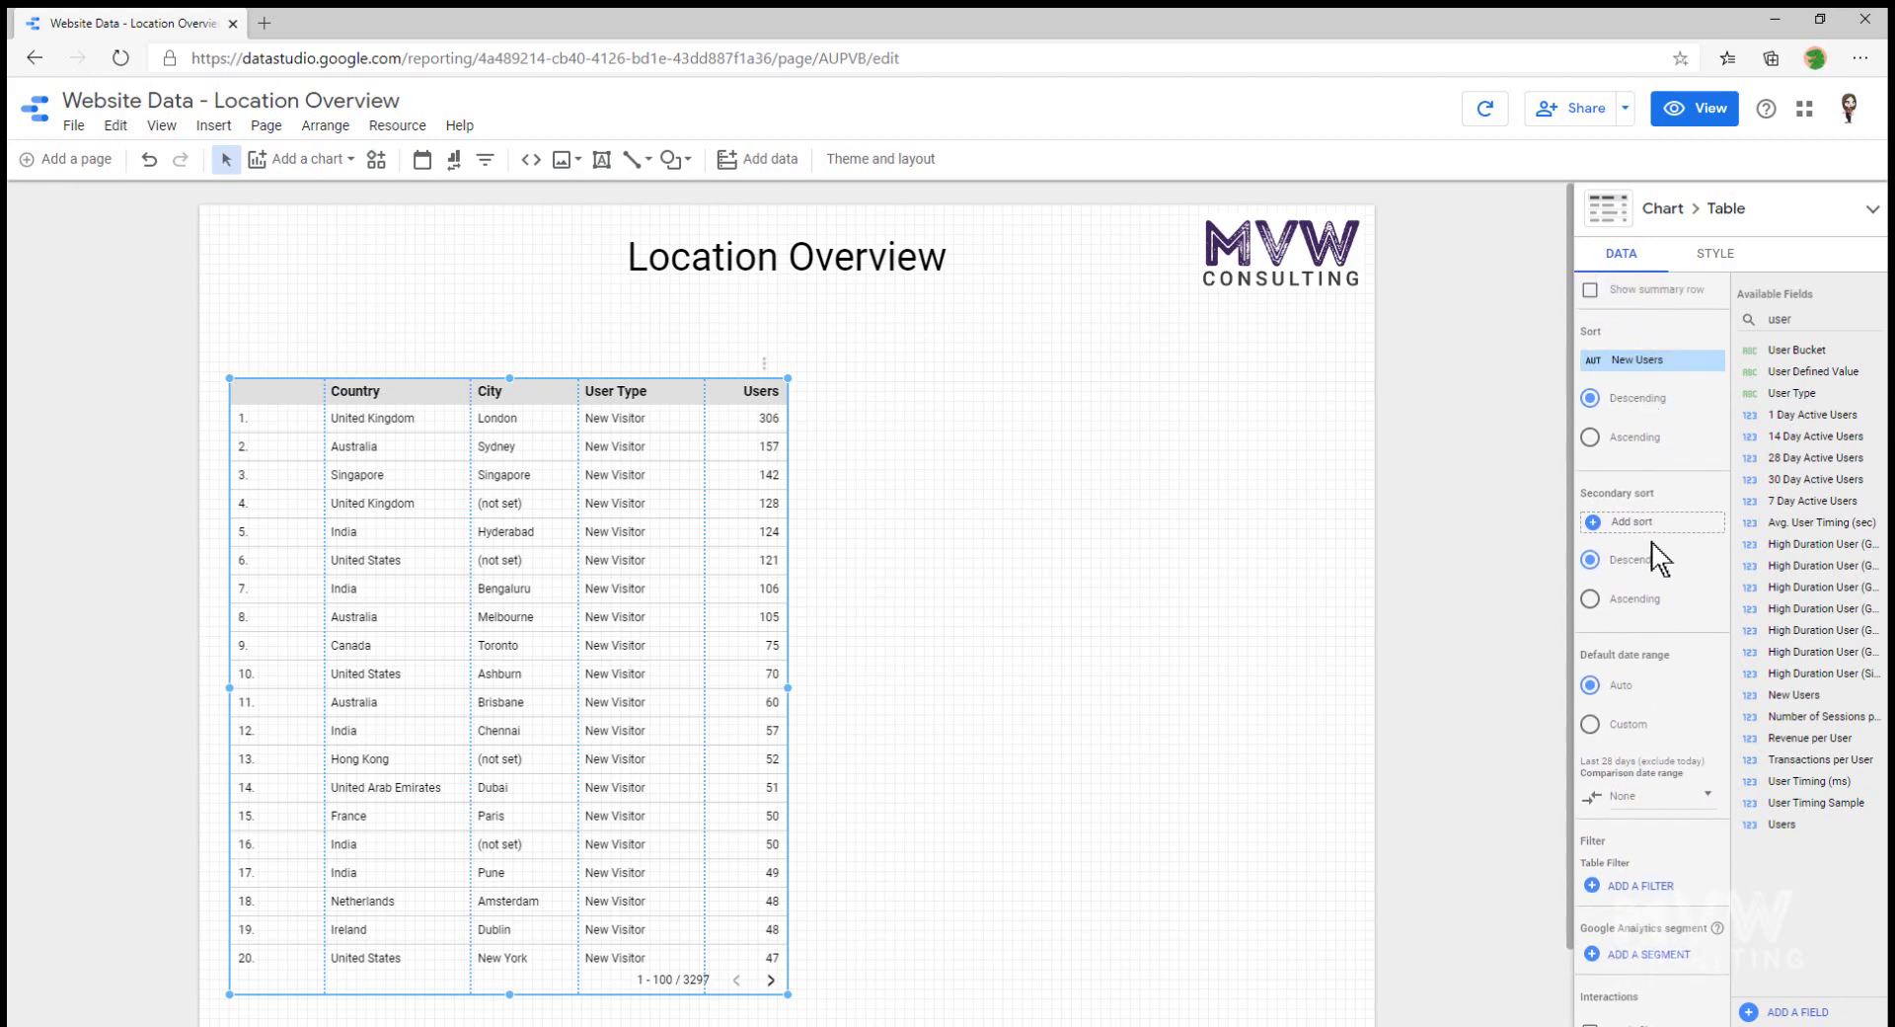
click(1686, 361)
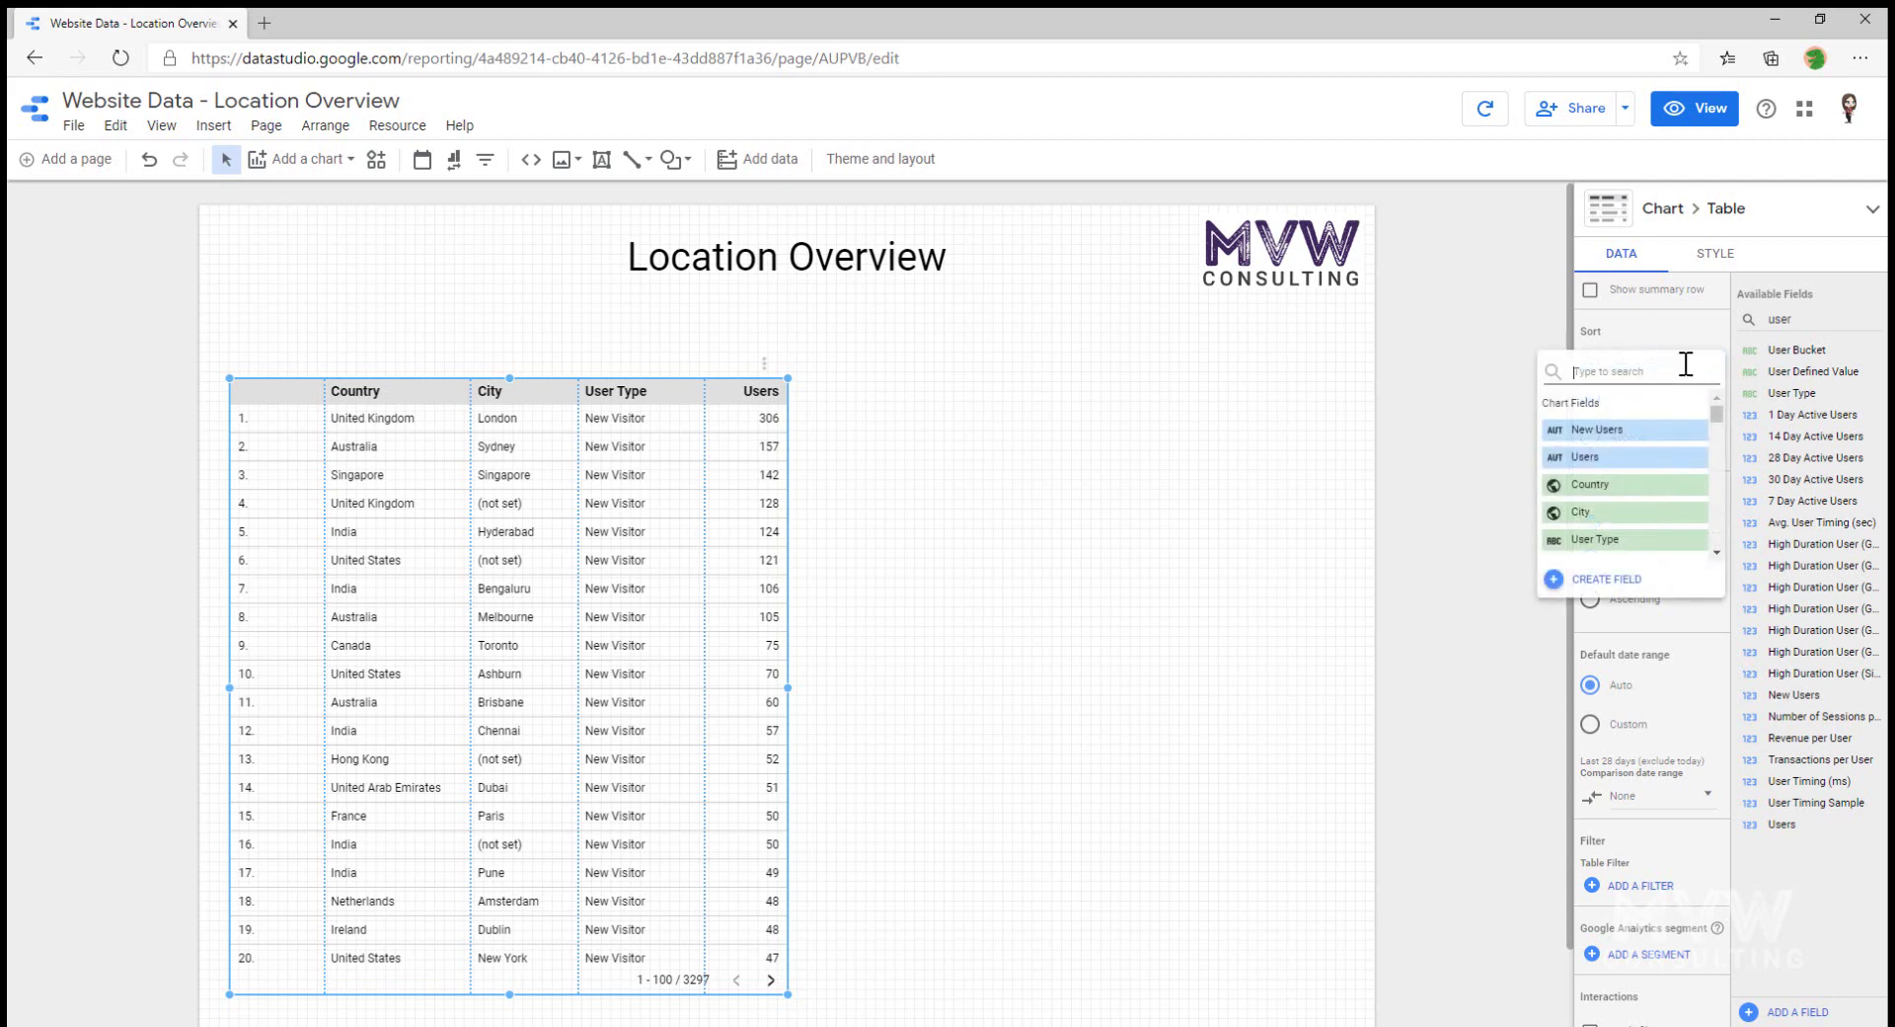
text(country)
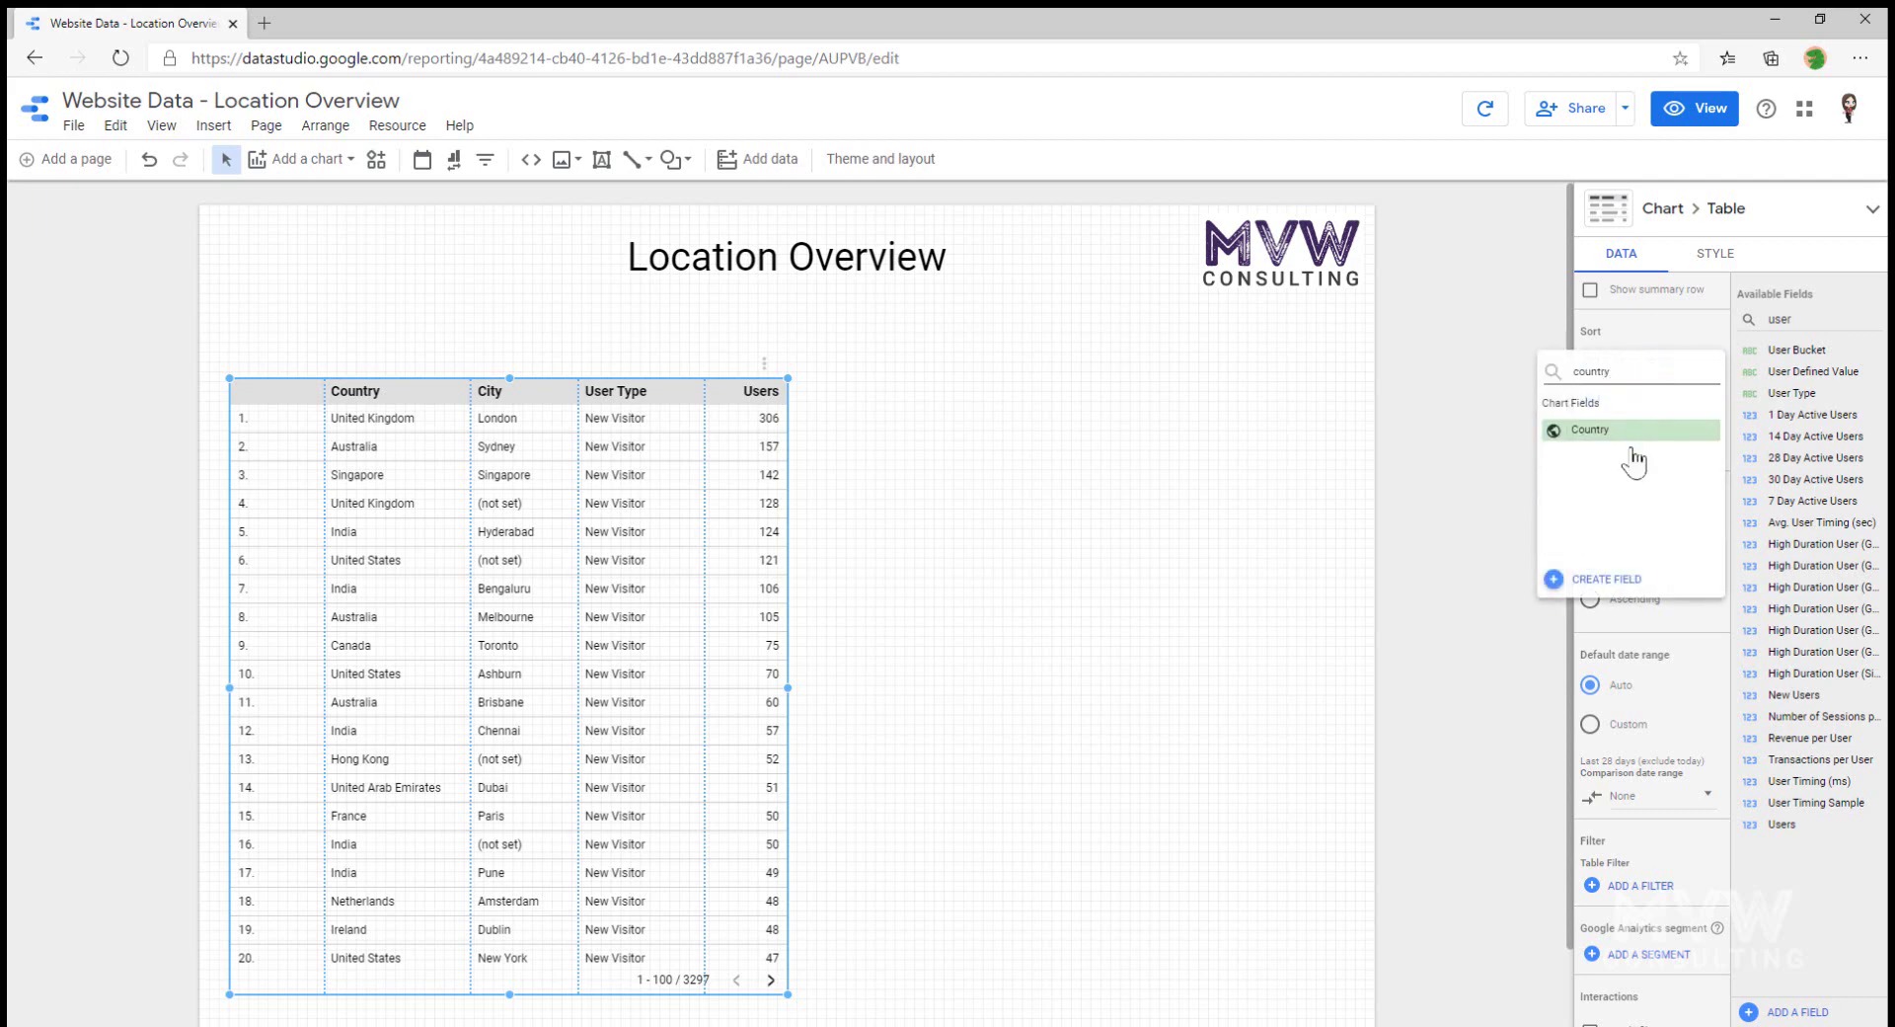
click(1624, 432)
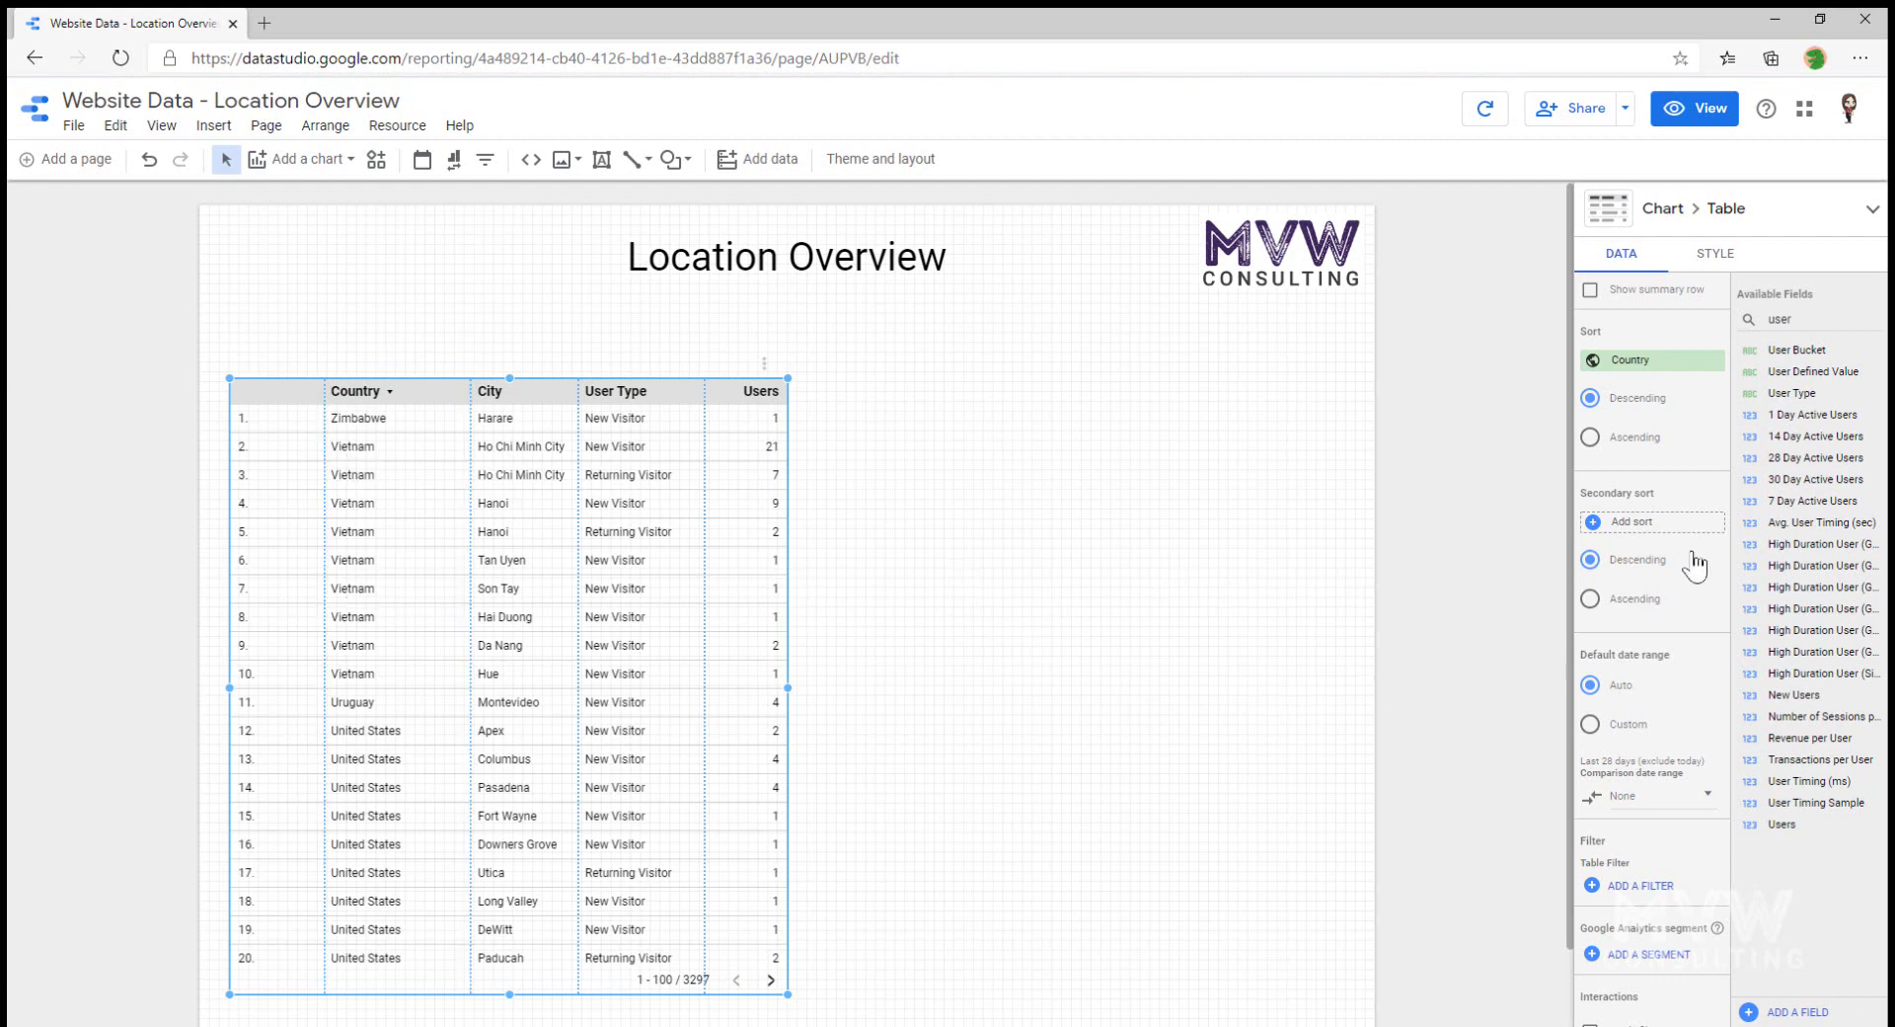
click(1650, 521)
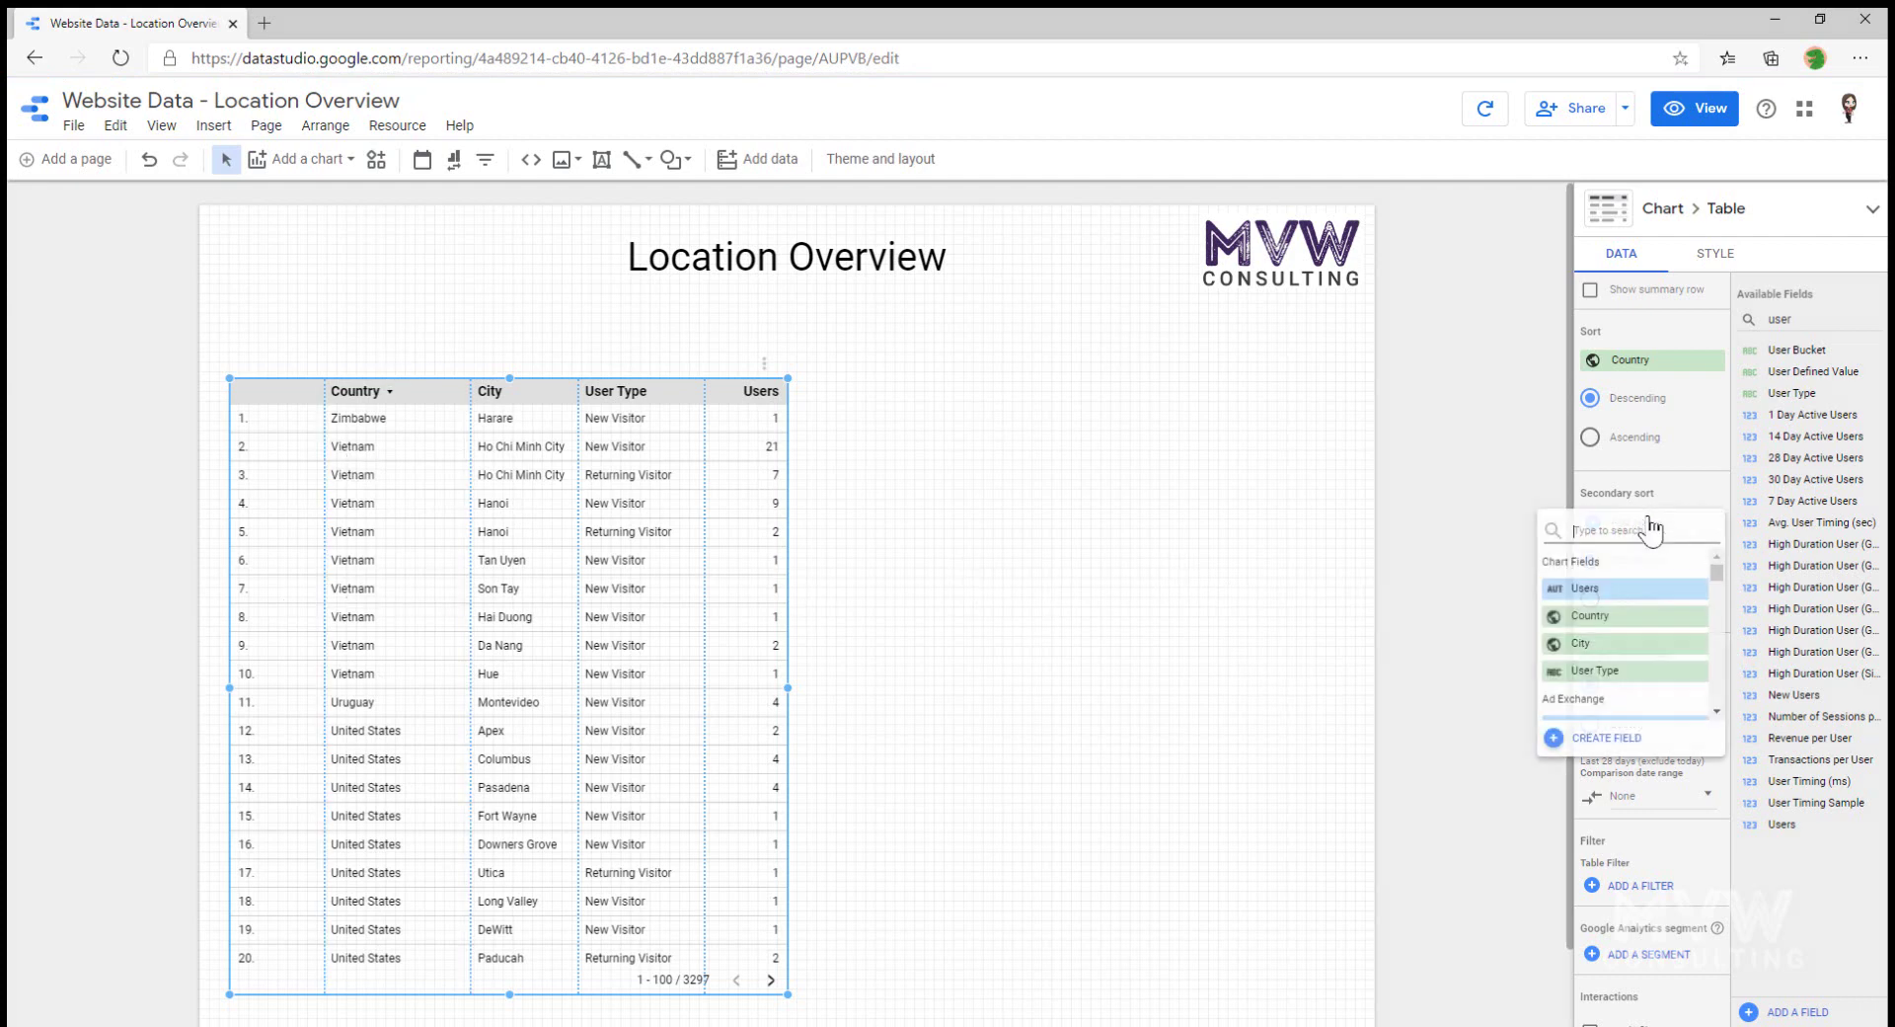
text(city)
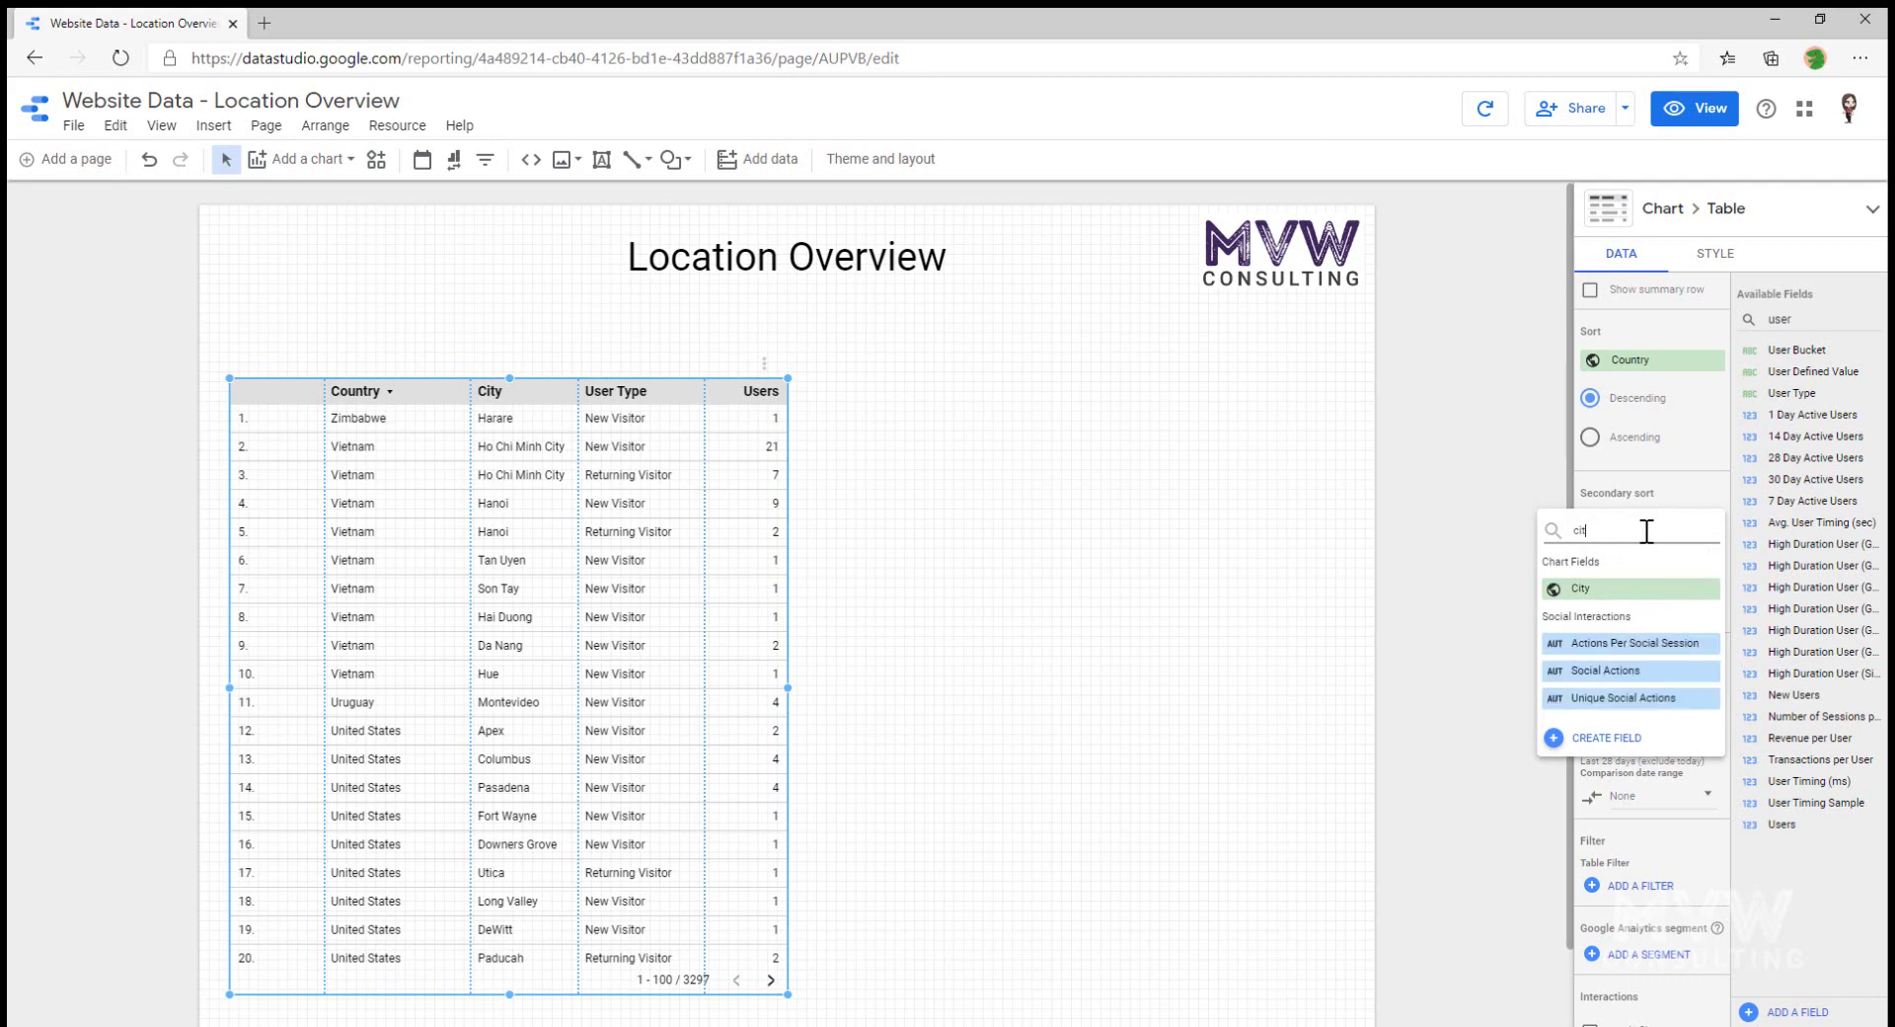
click(1634, 589)
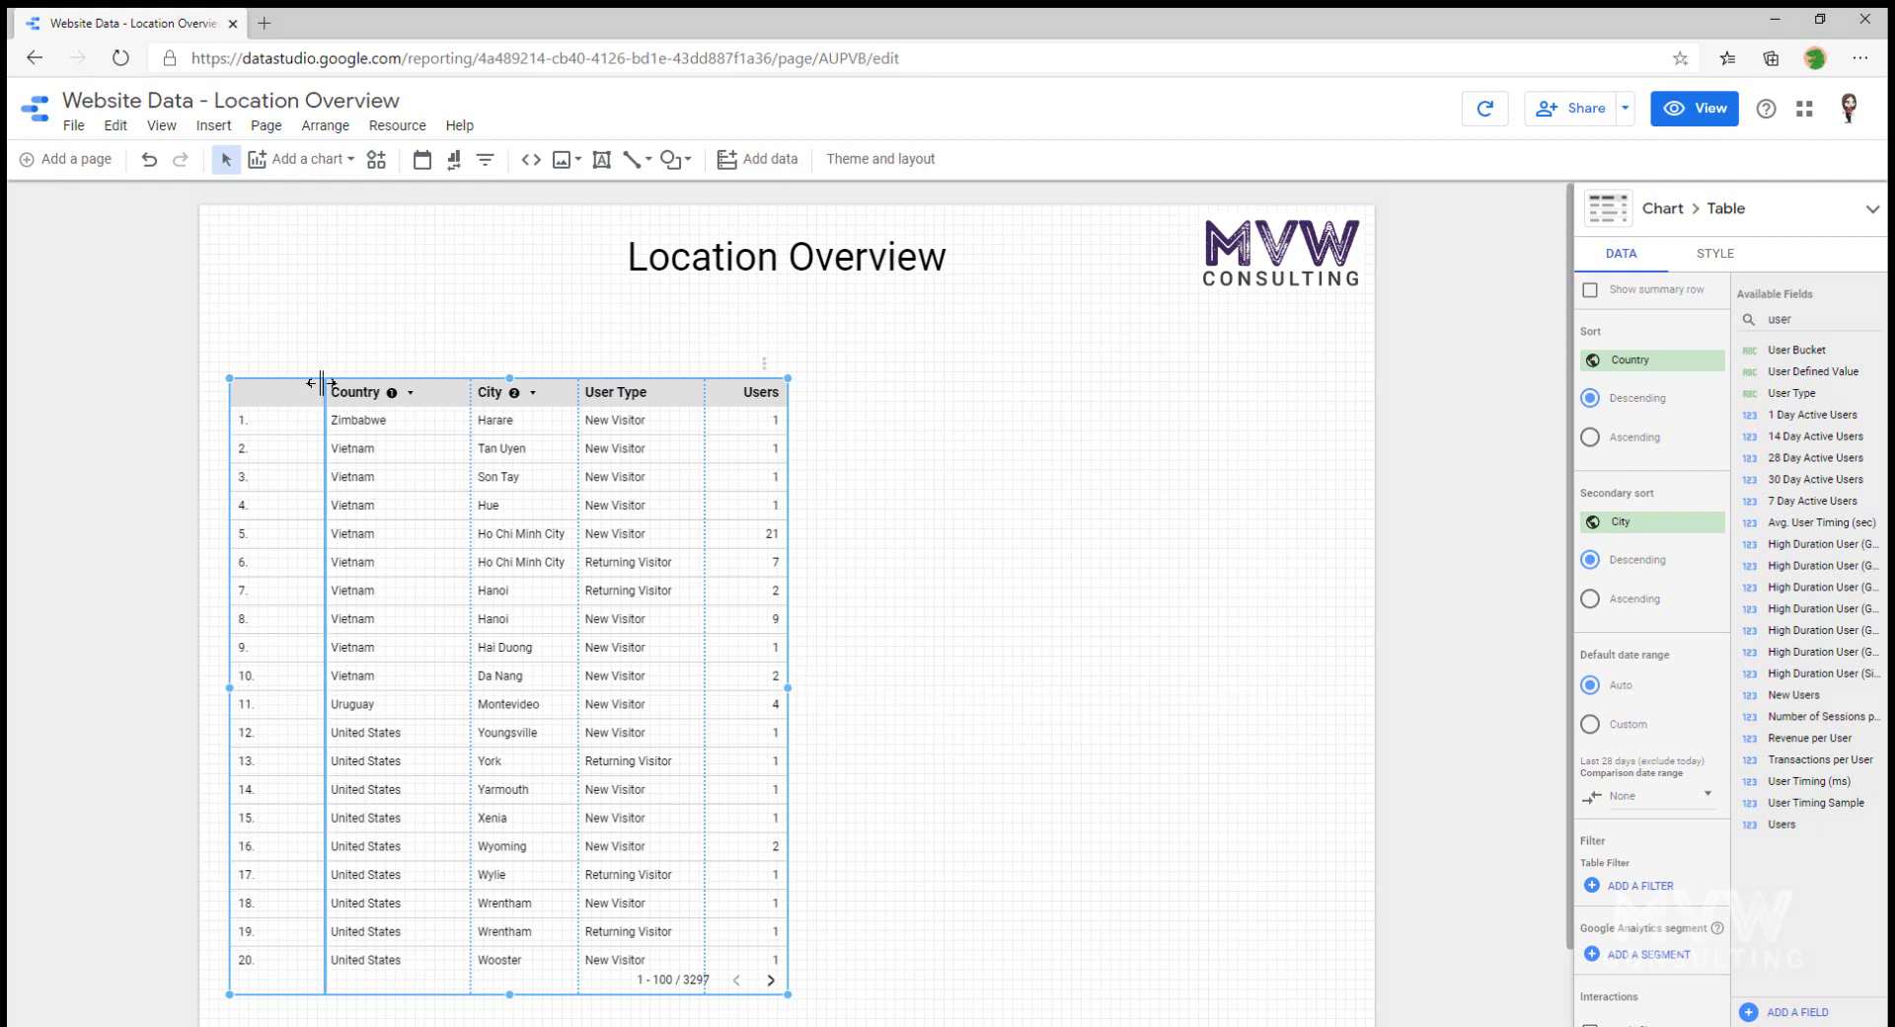
- Narrow the row-number, Country and City columns
drag(320, 383, 277, 383)
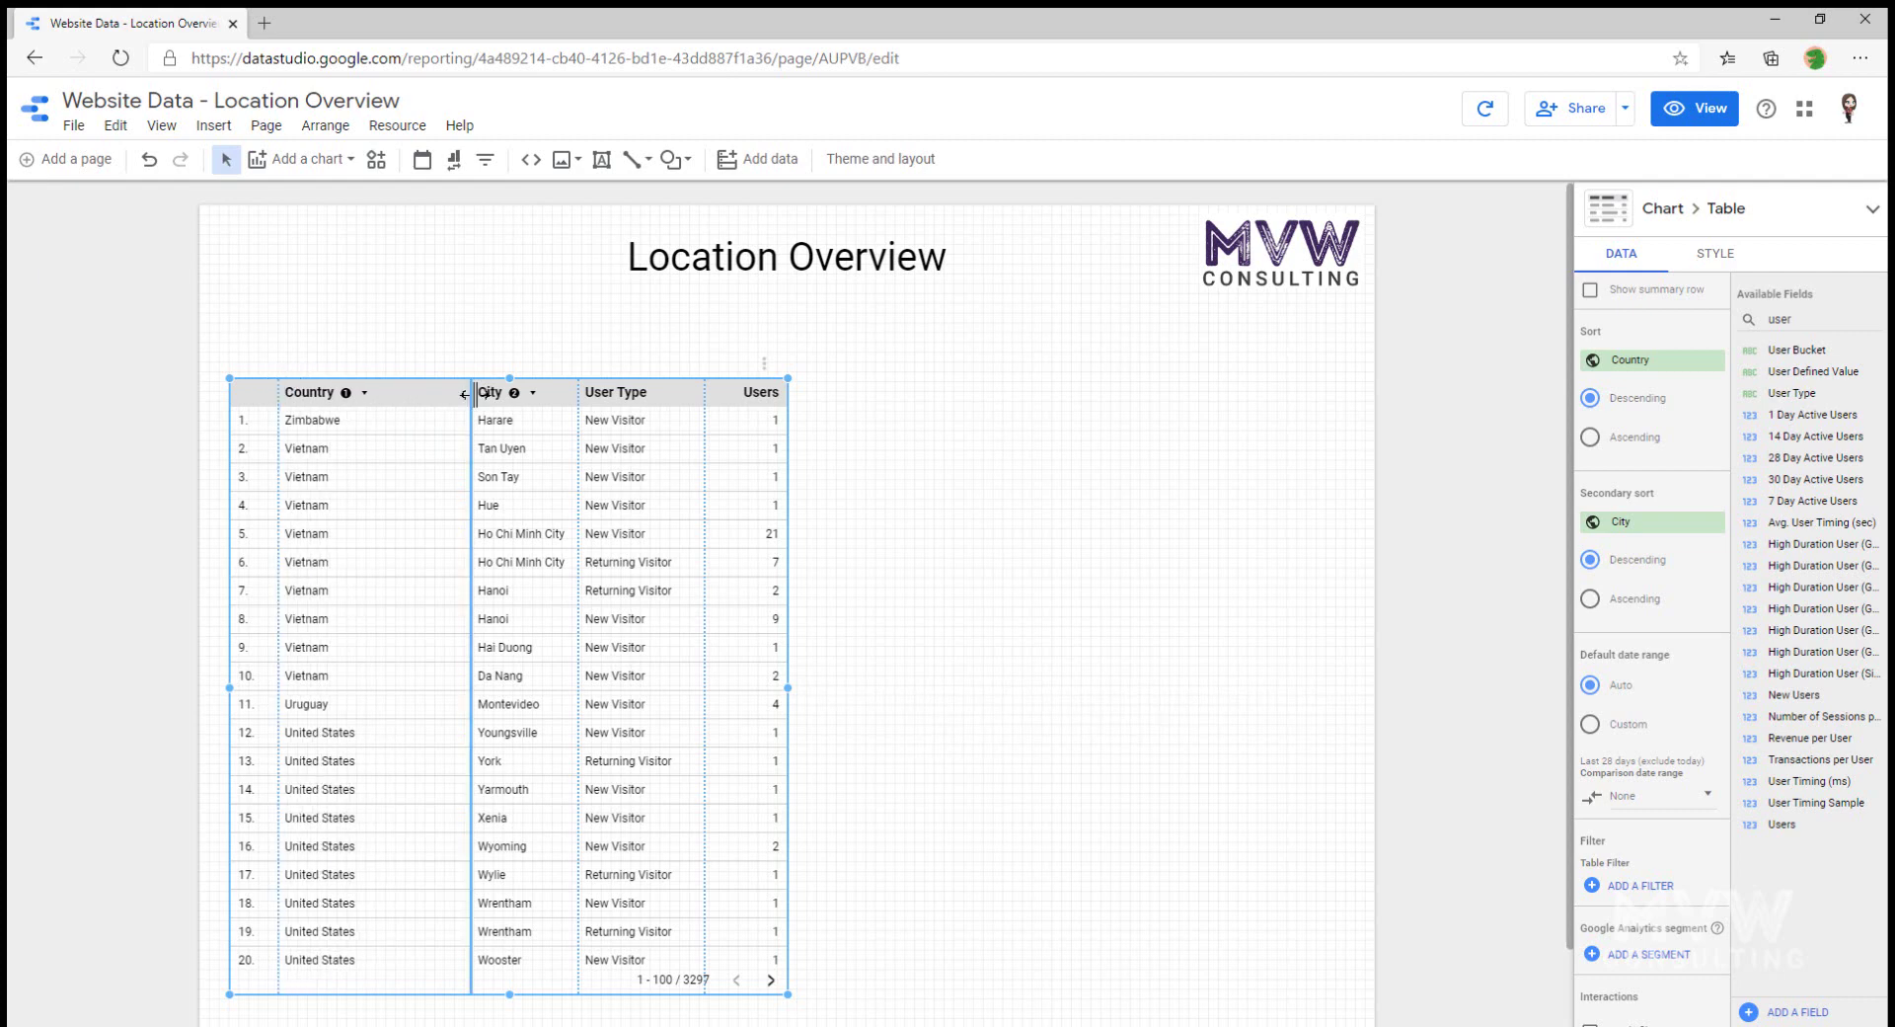
drag(470, 393, 429, 397)
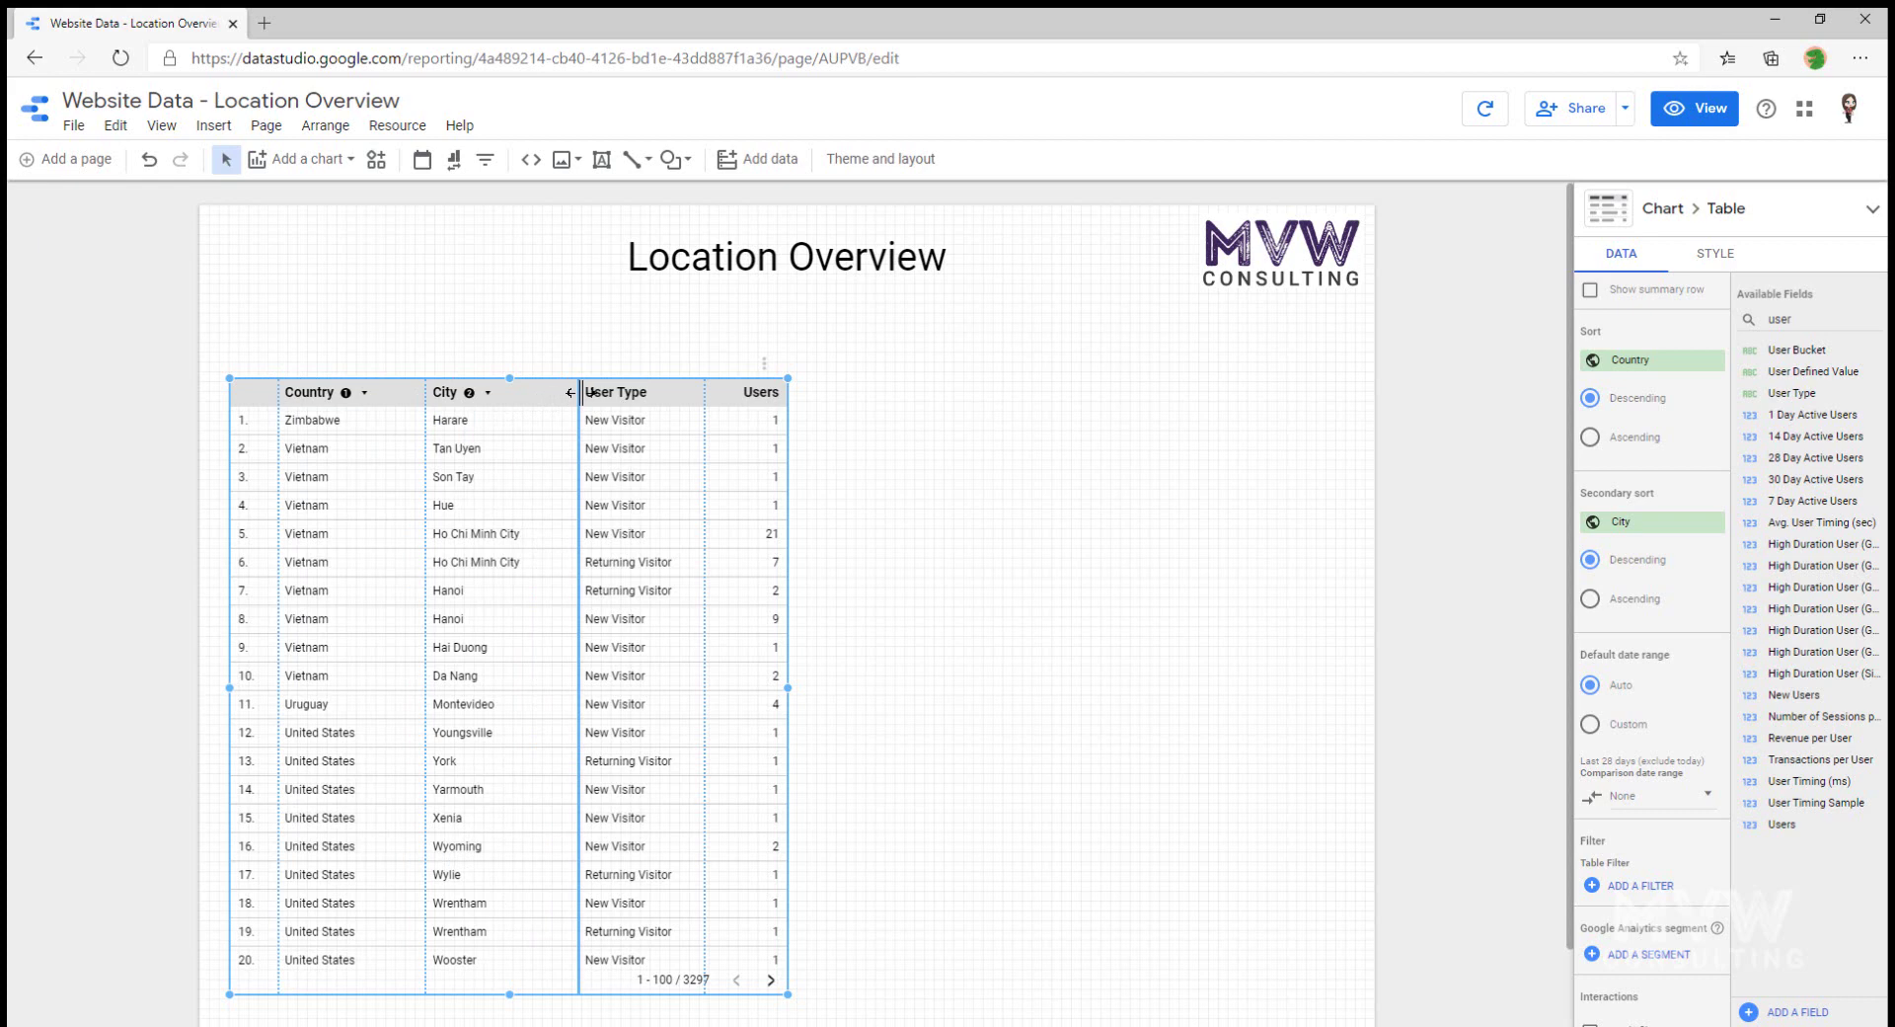
drag(578, 395, 568, 395)
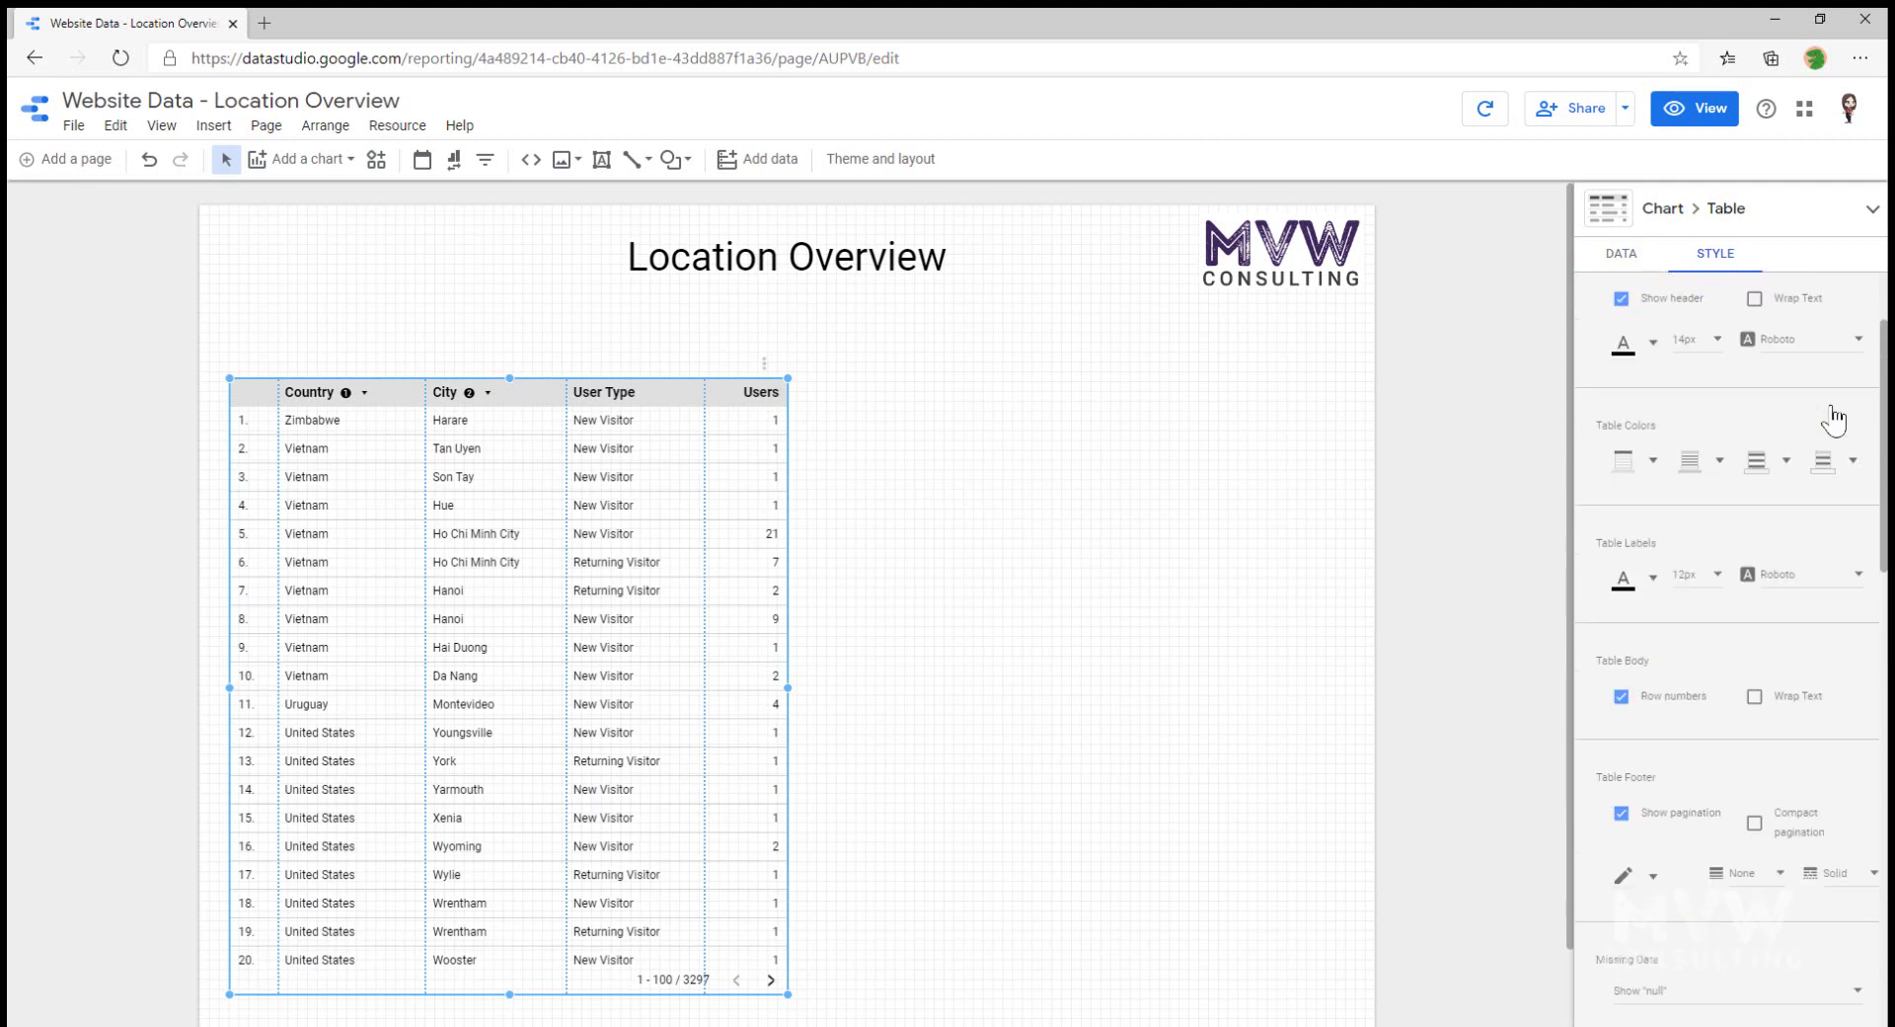
- Set the table header background to dark magenta
scroll(1833, 420, up, 2)
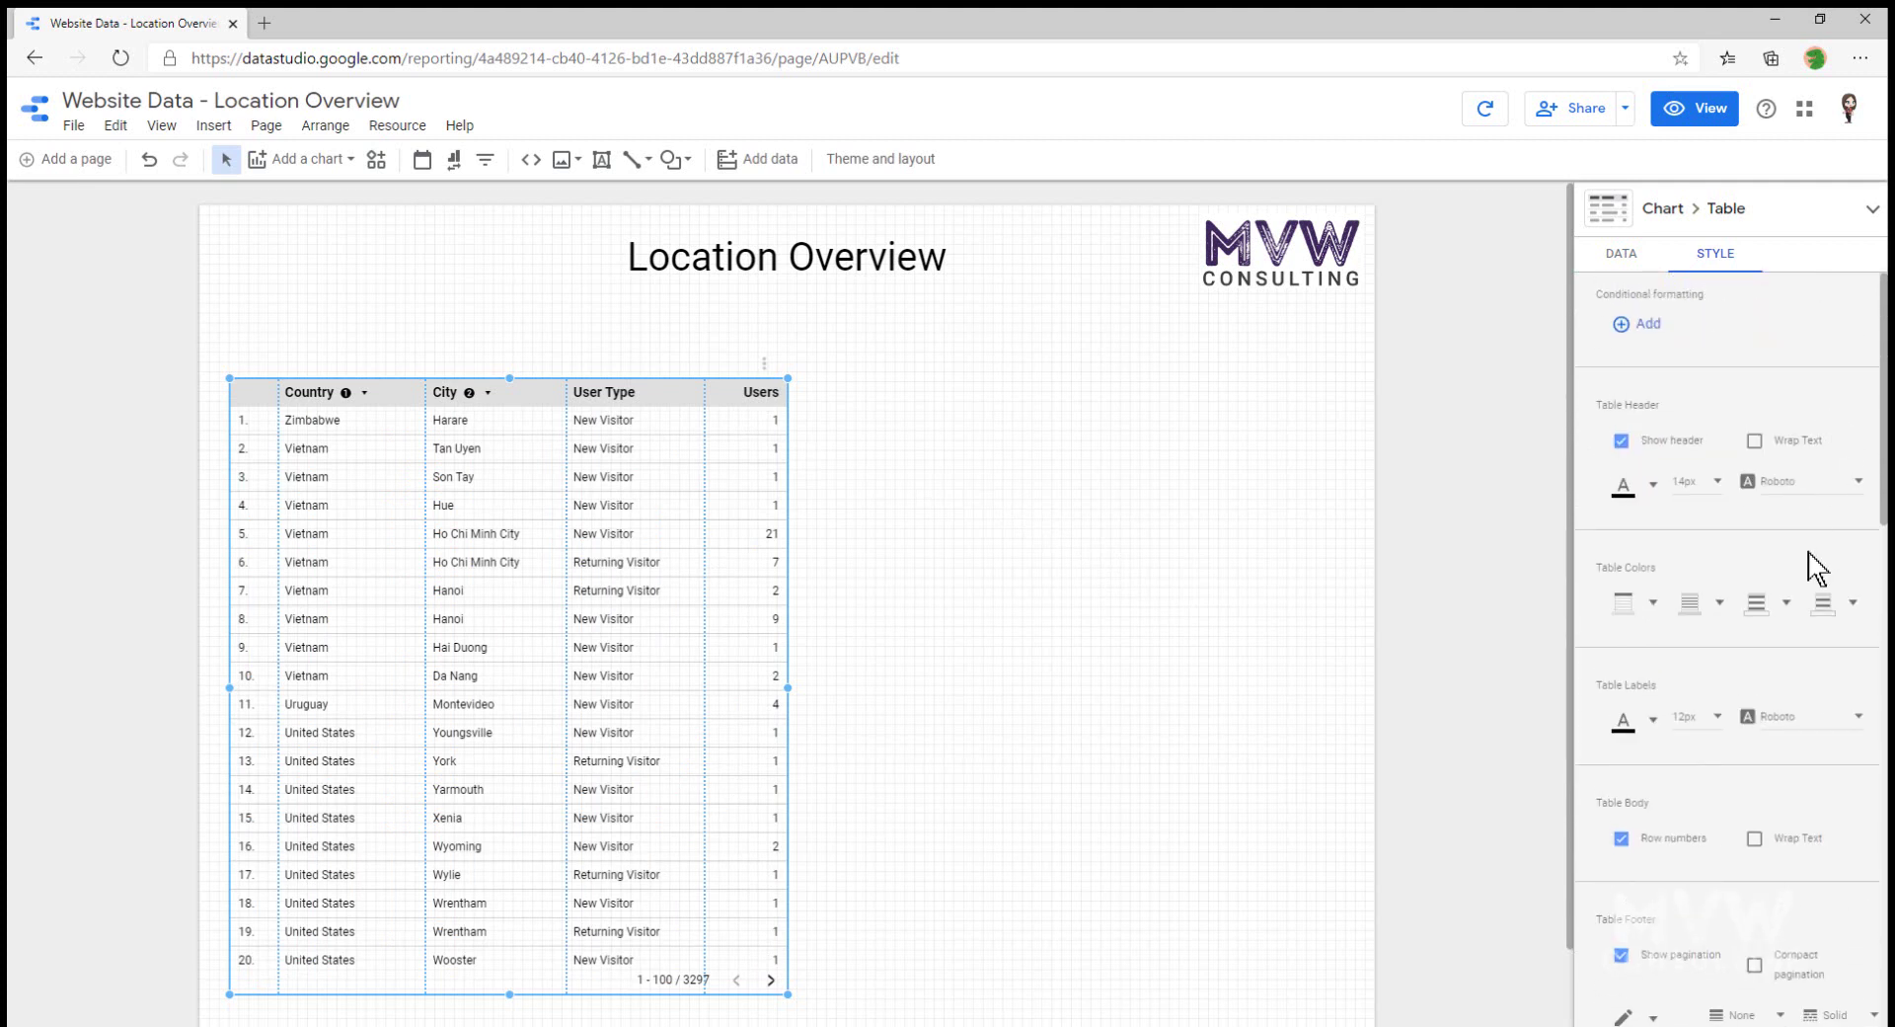
click(1649, 612)
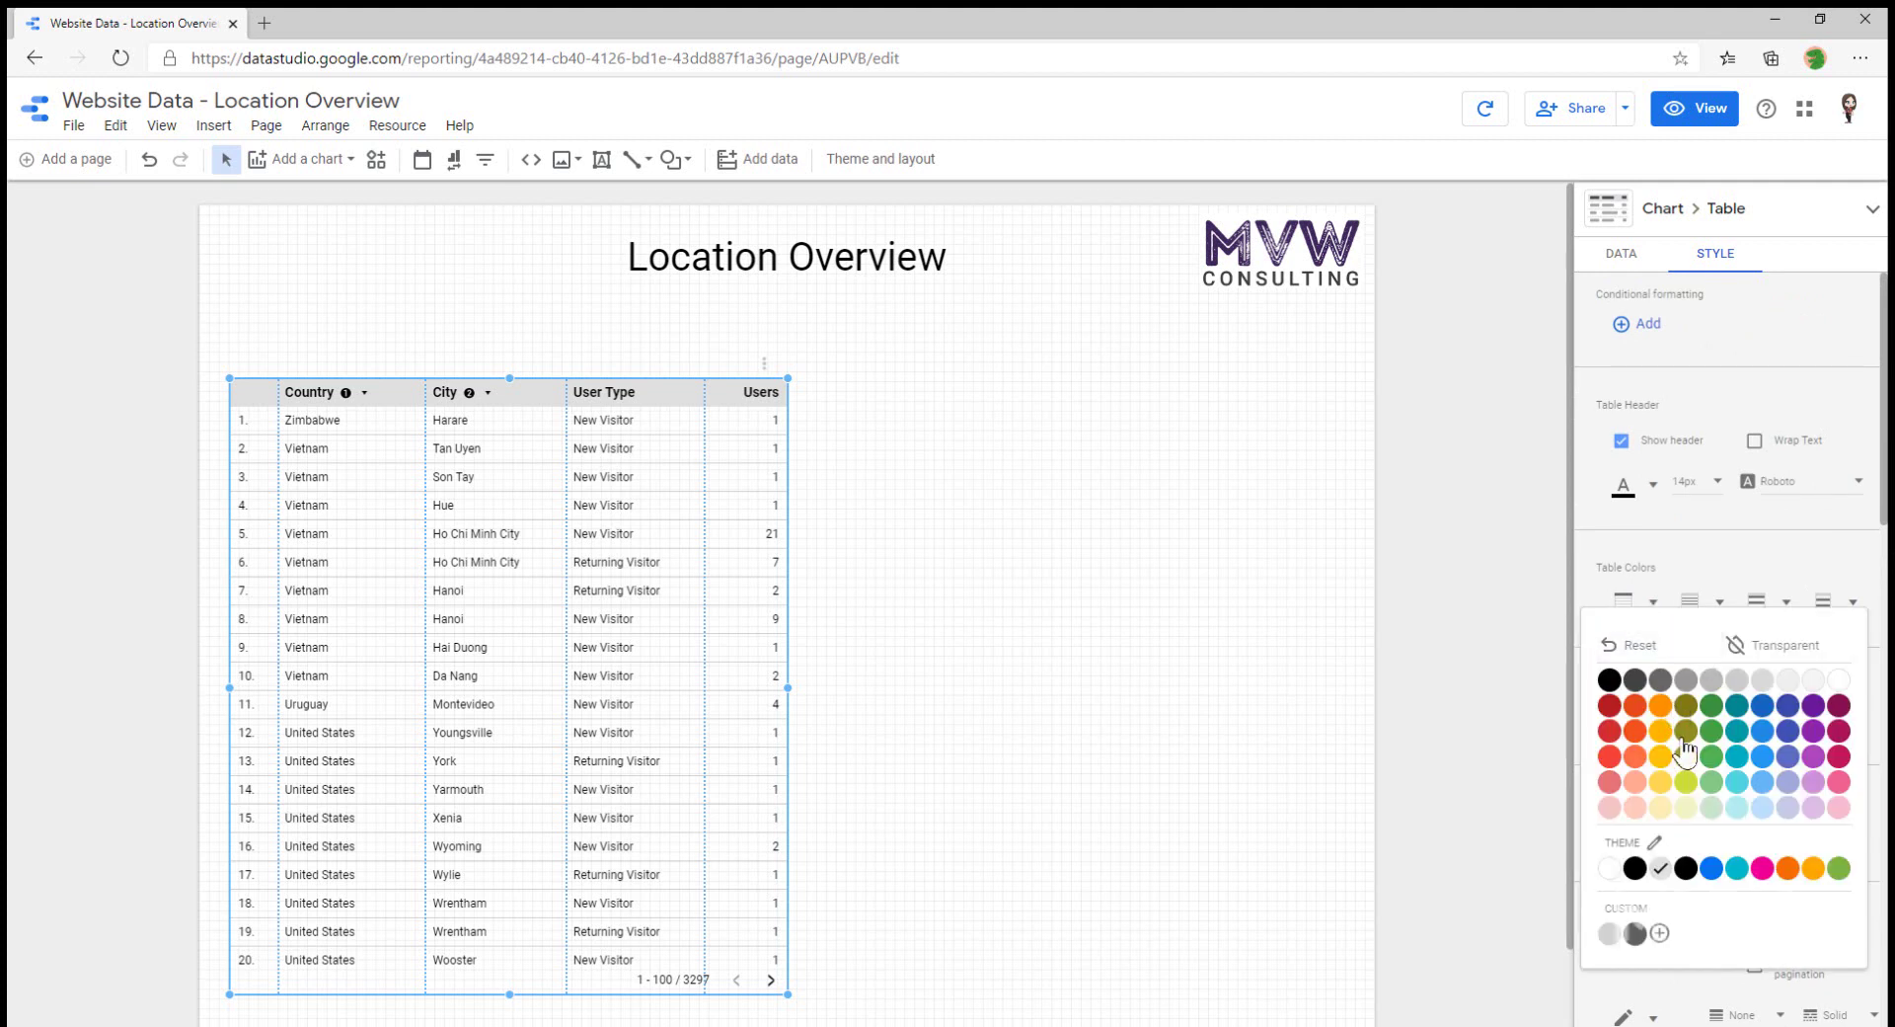
click(1634, 732)
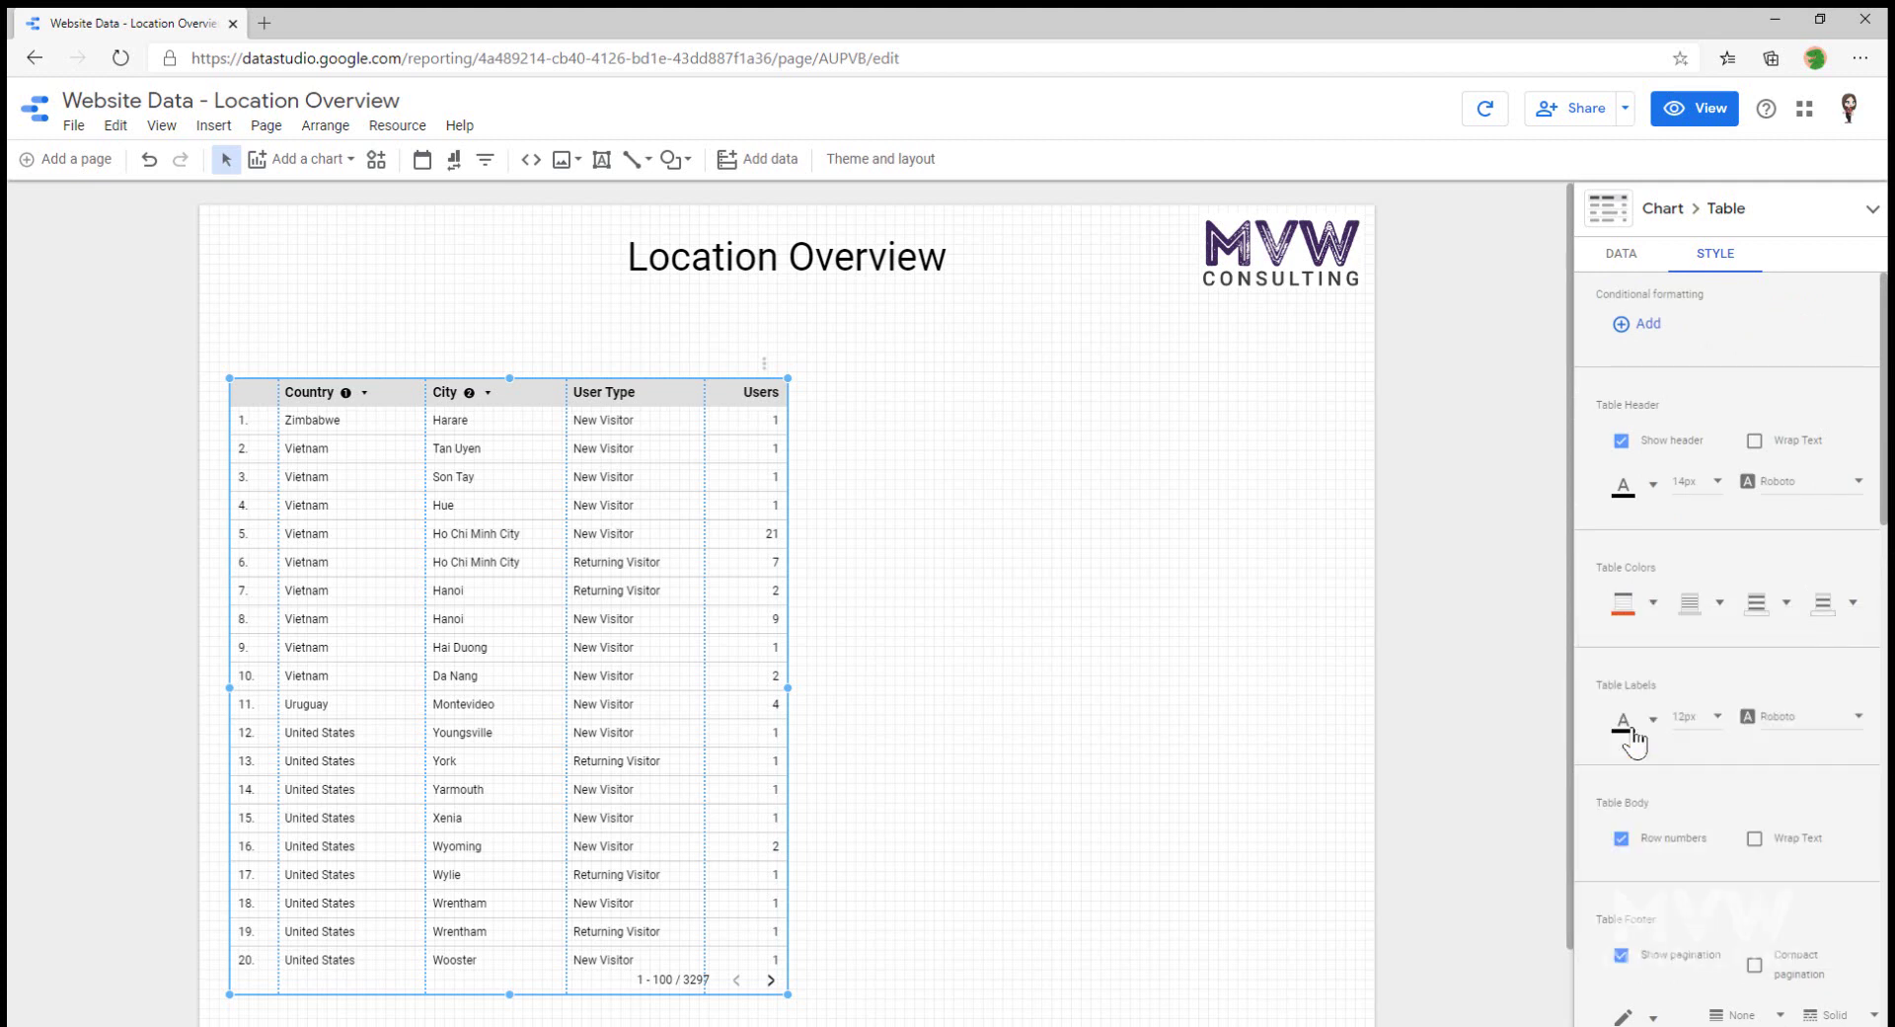
click(1654, 604)
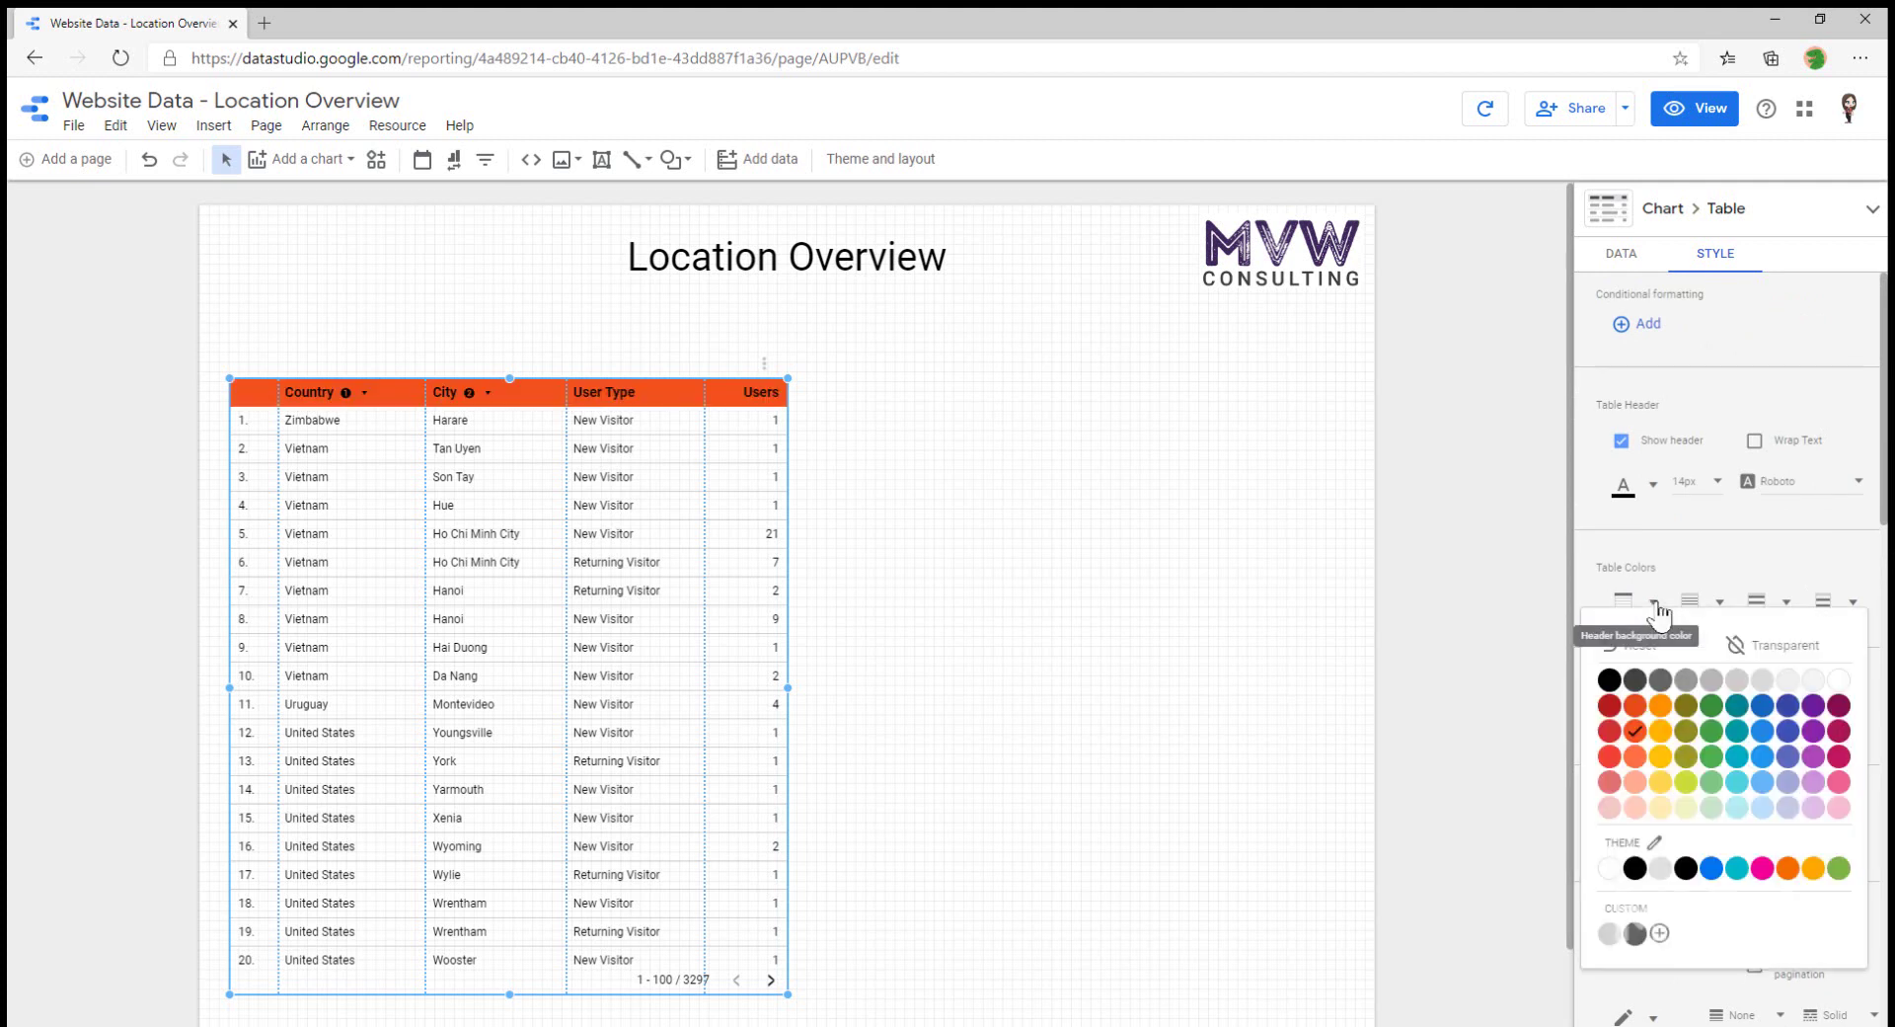
click(1840, 709)
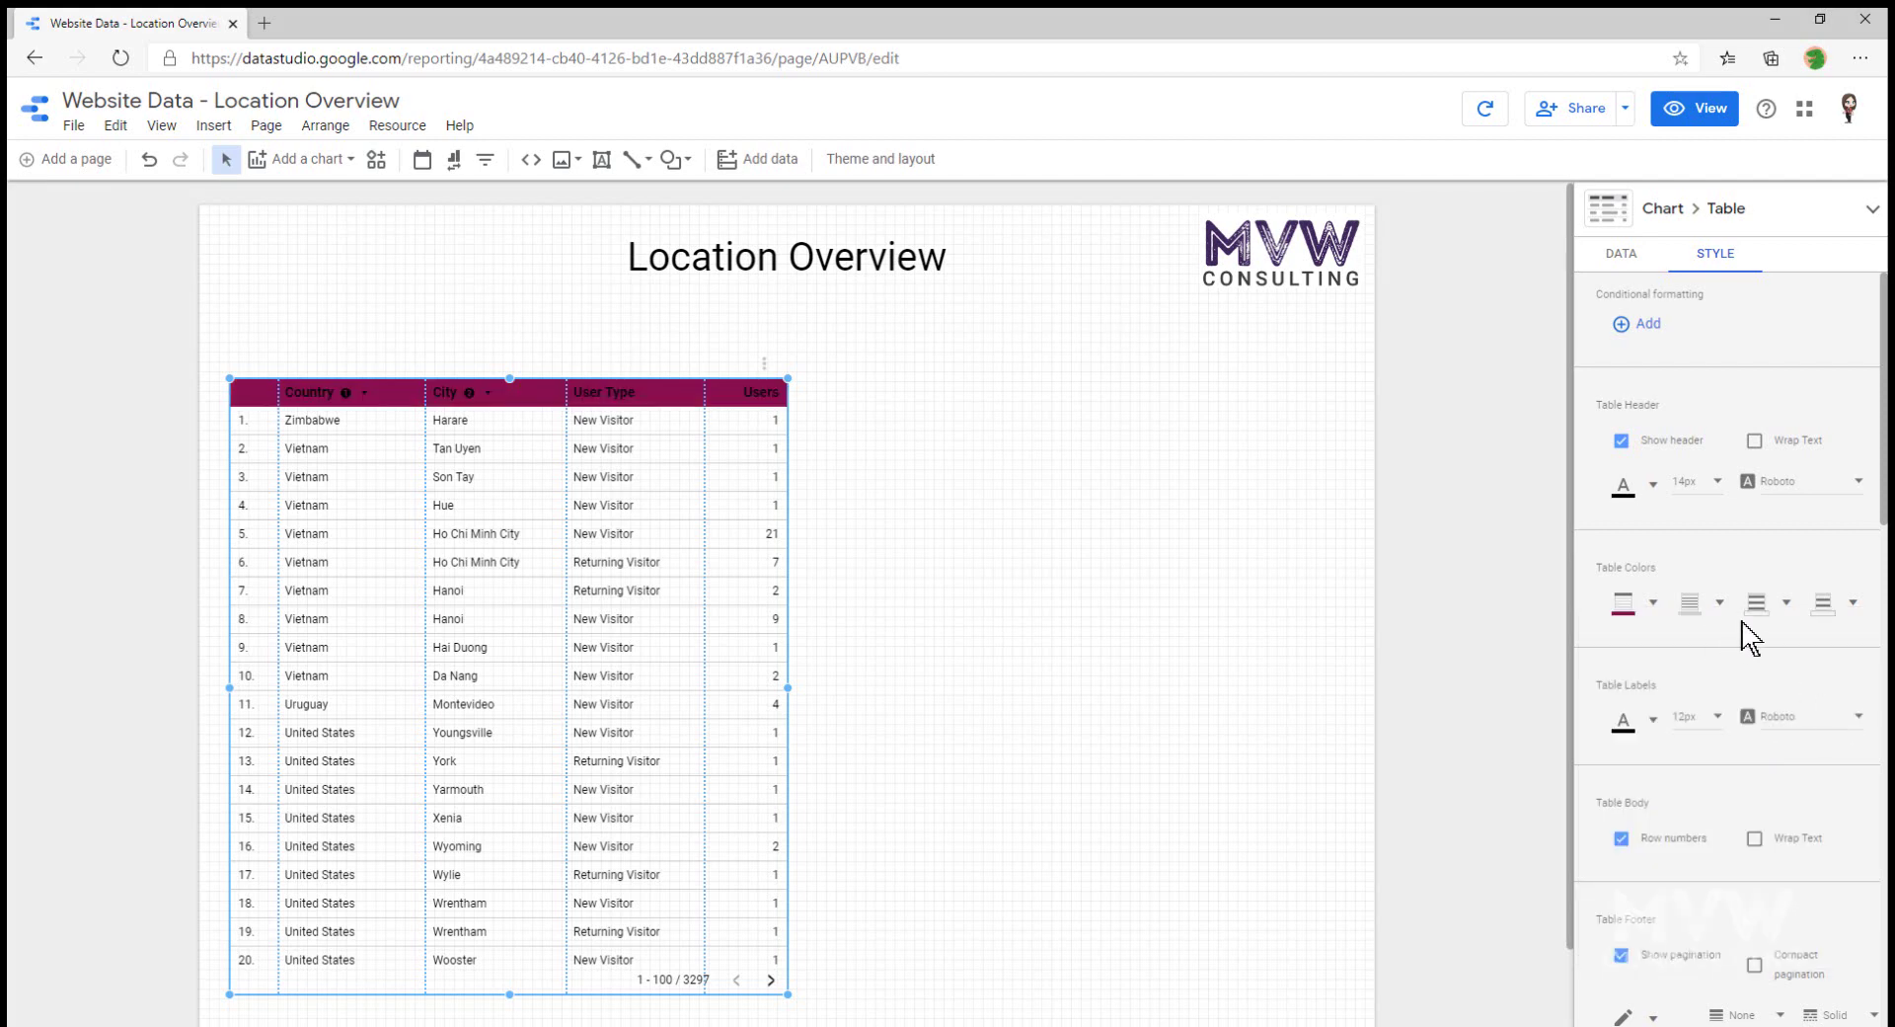
- Make the header text white while keeping the body text black
click(1649, 721)
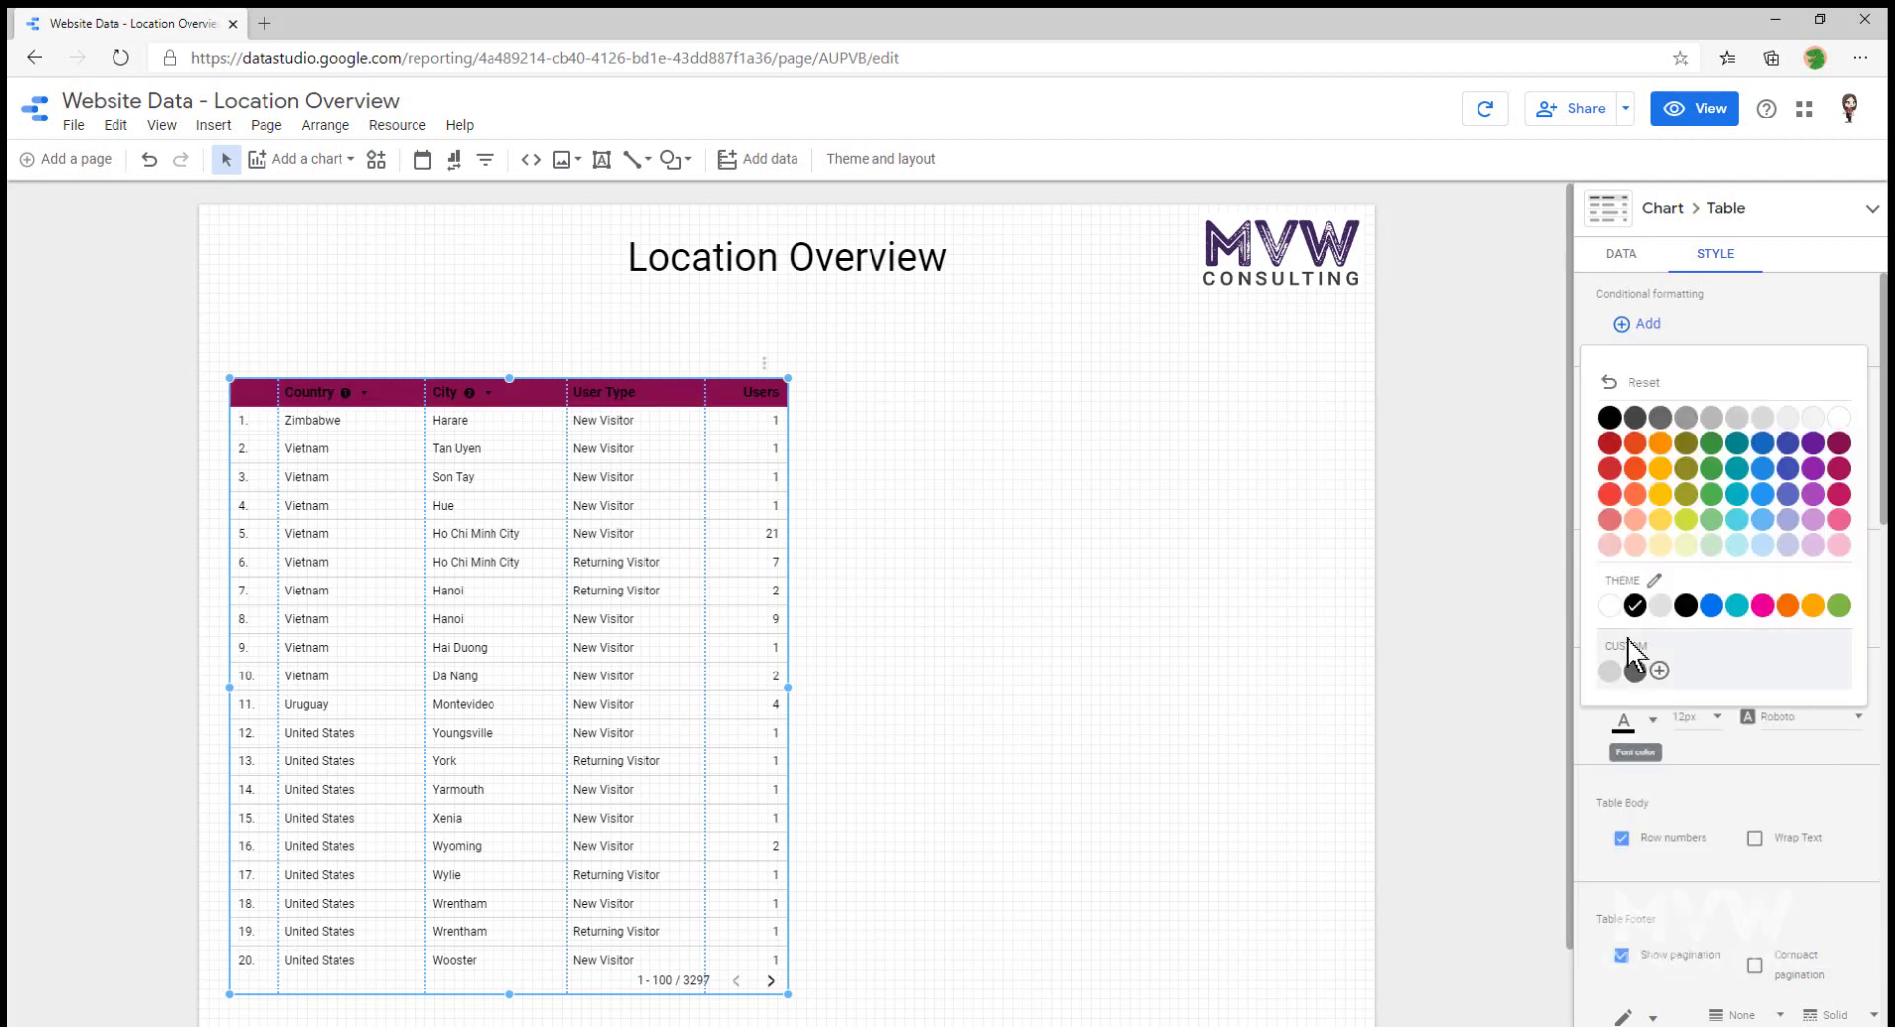
click(1839, 419)
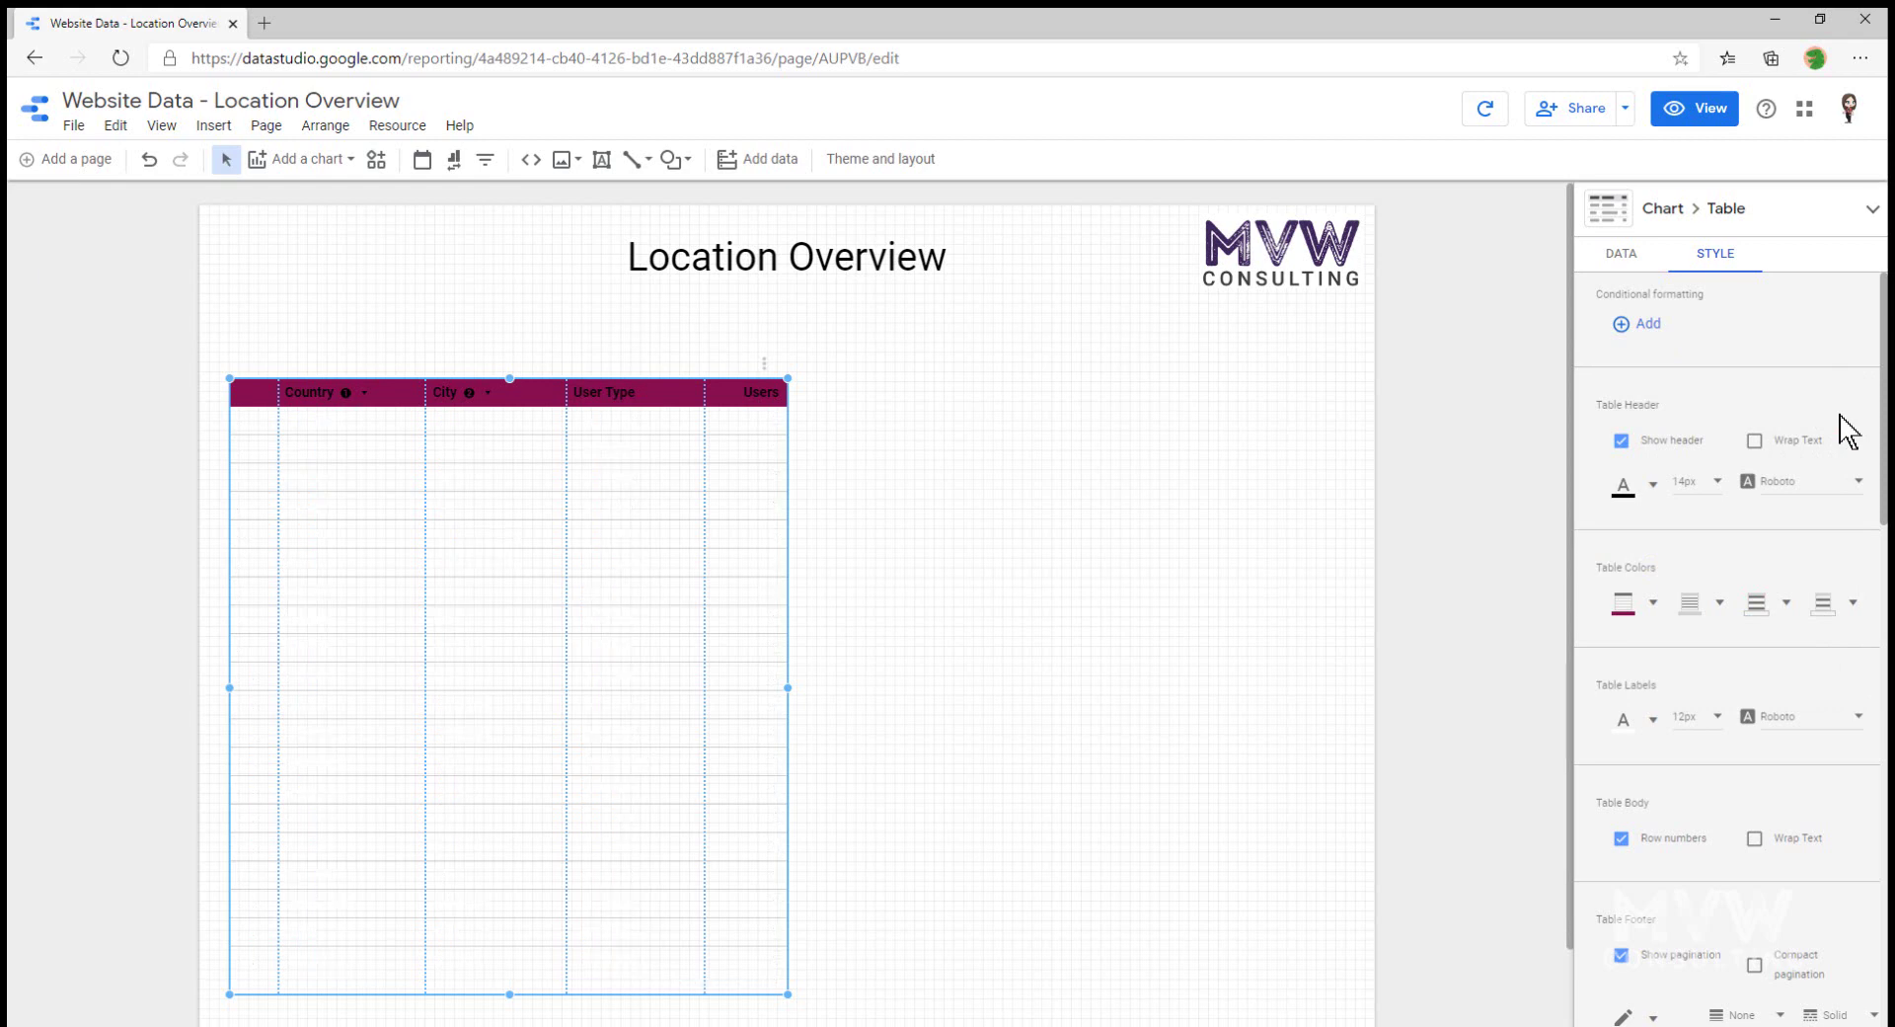
click(1651, 721)
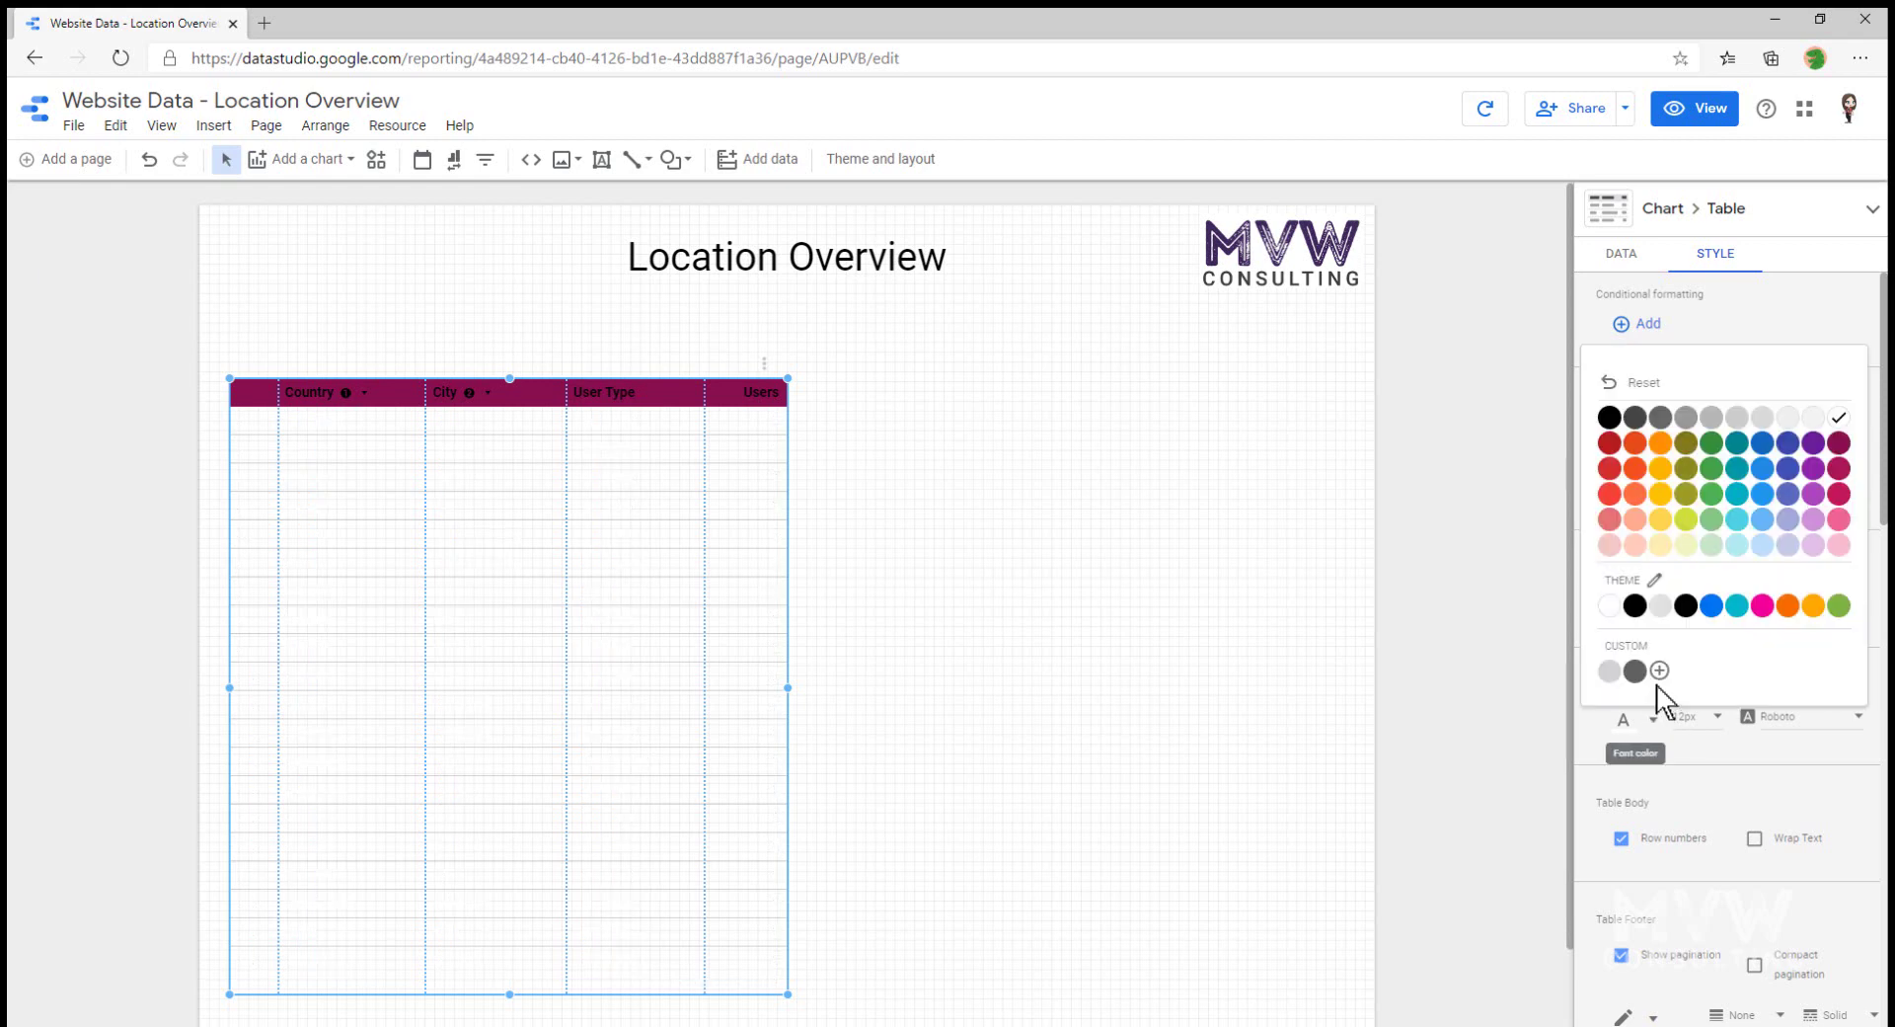
click(1641, 606)
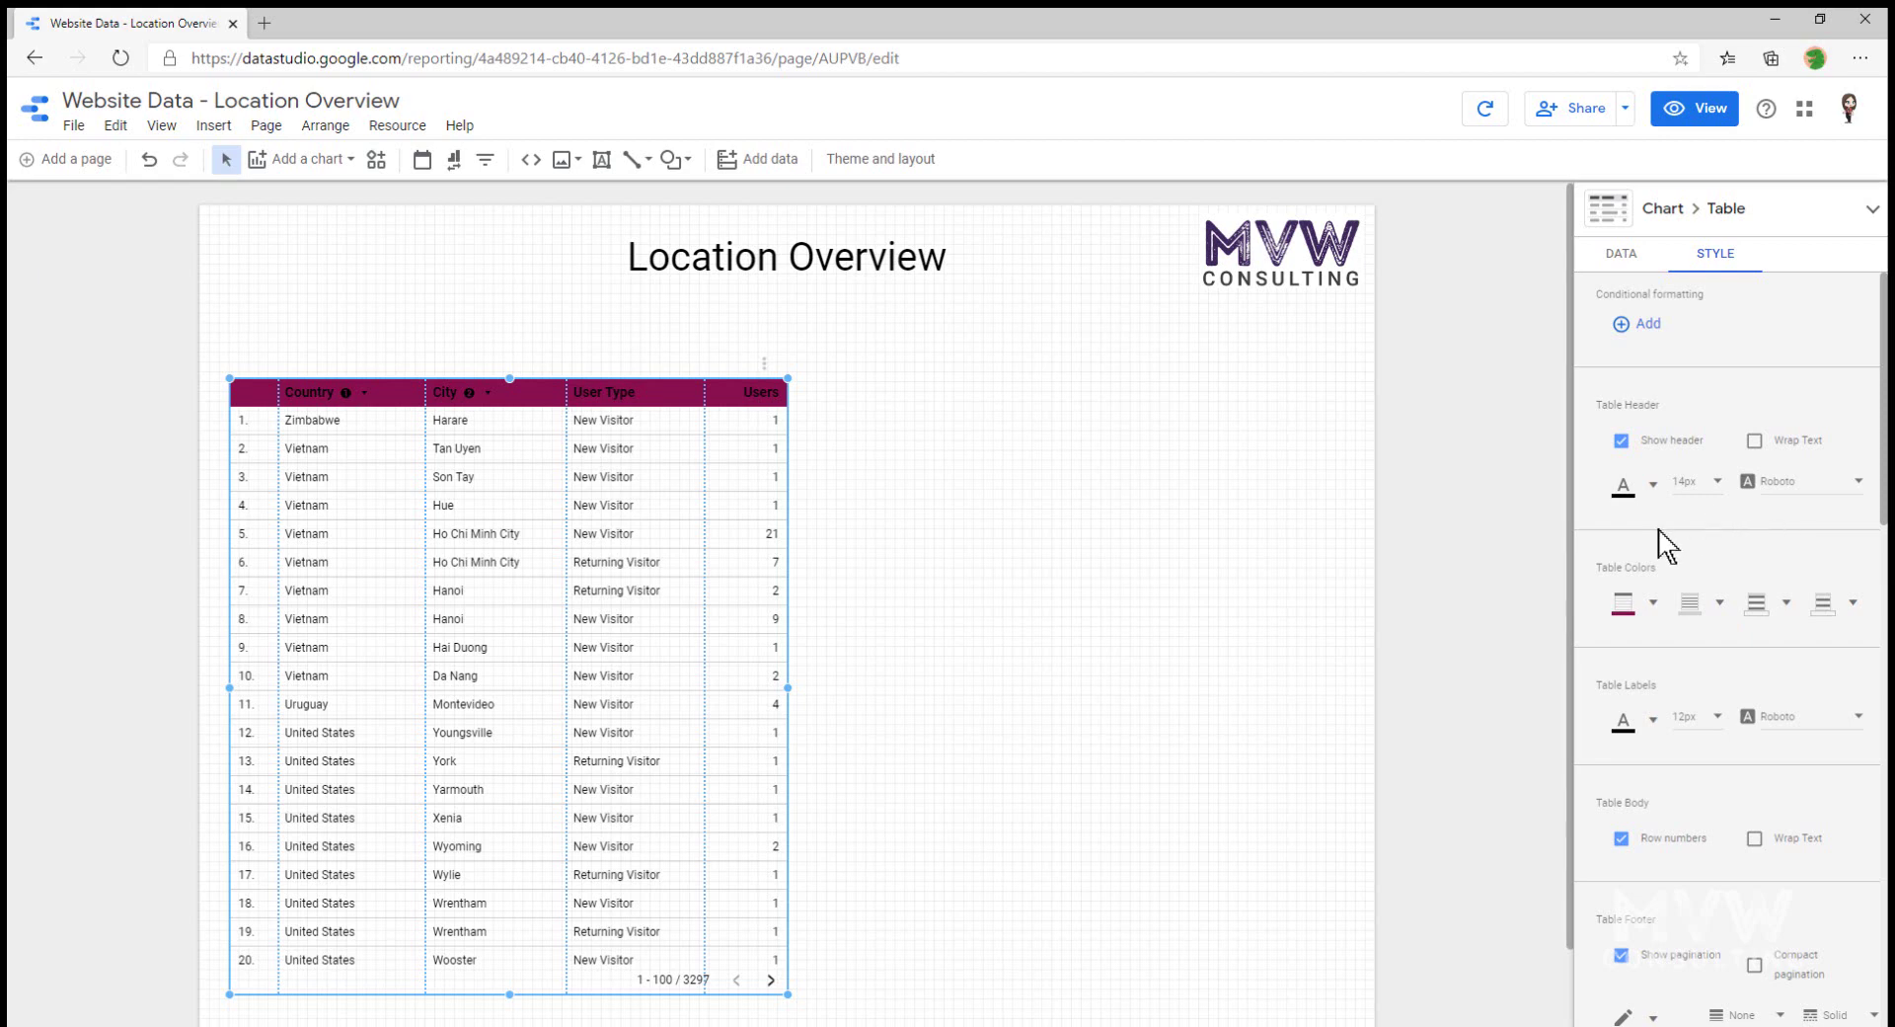
click(1651, 486)
click(1838, 559)
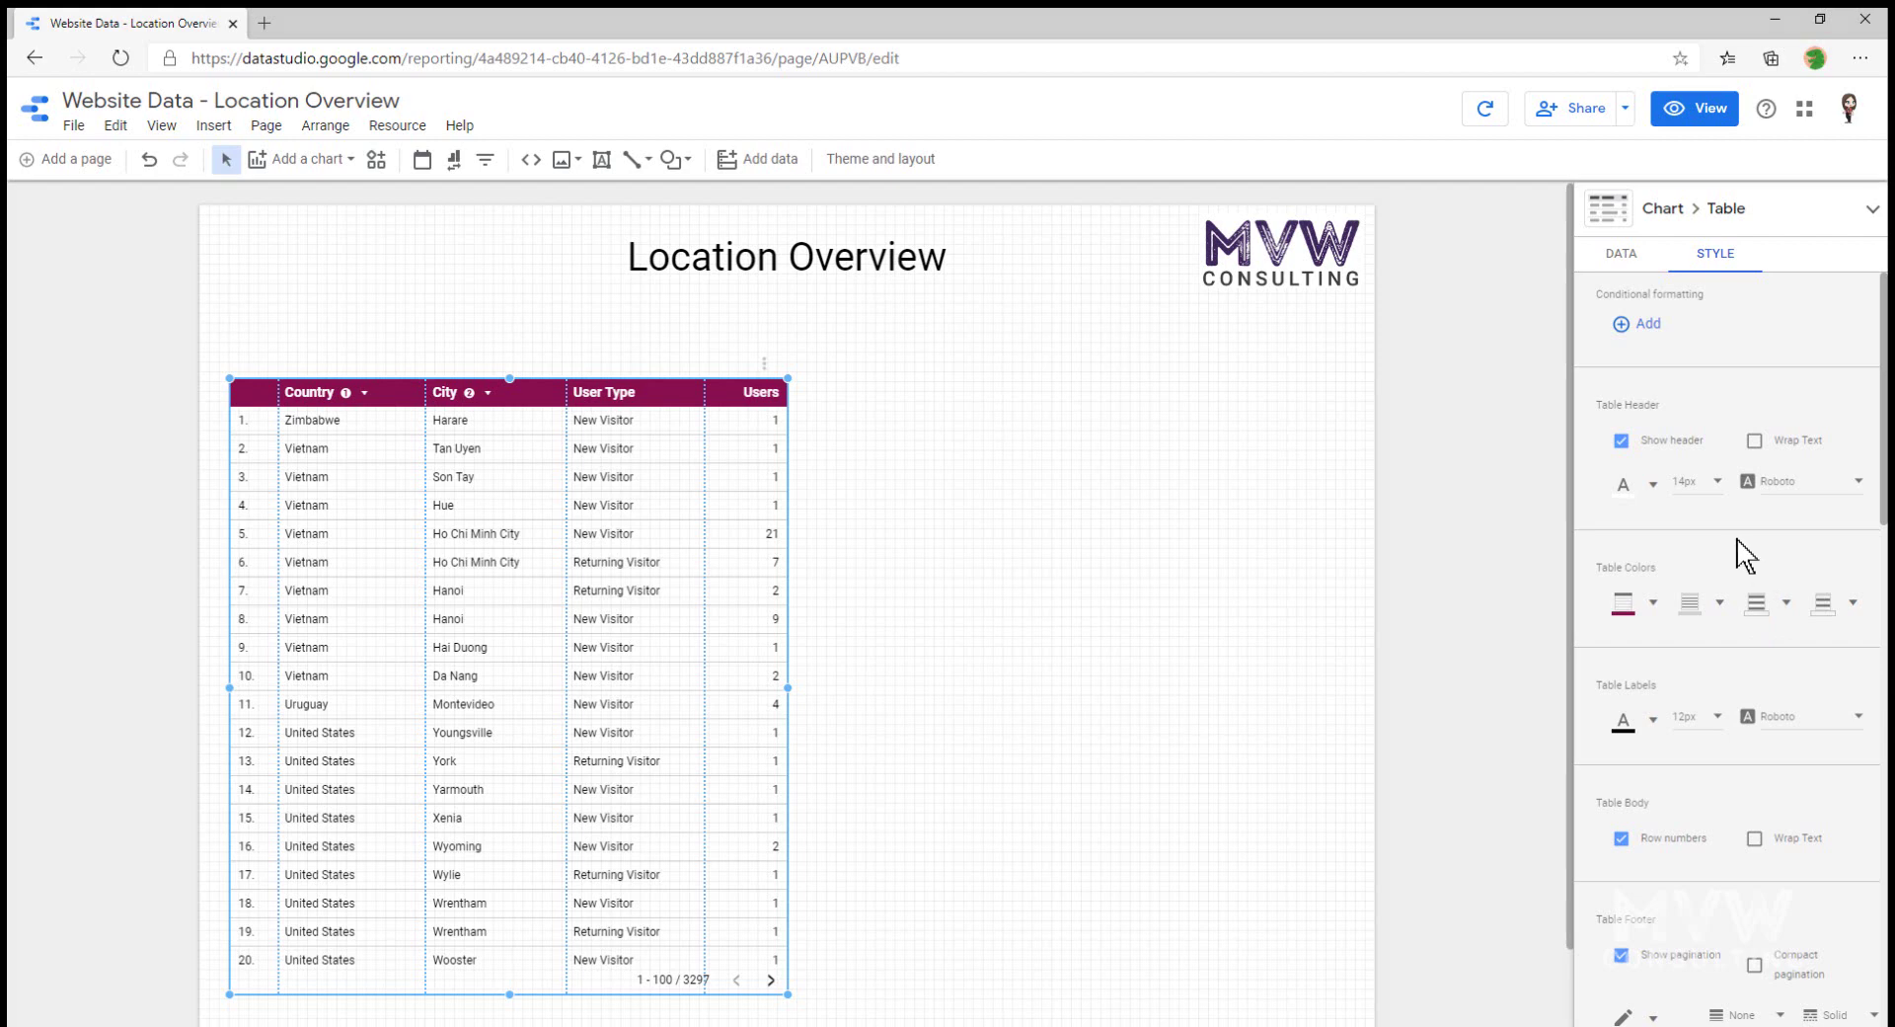
- Shade the table's odd rows light grey
click(1787, 604)
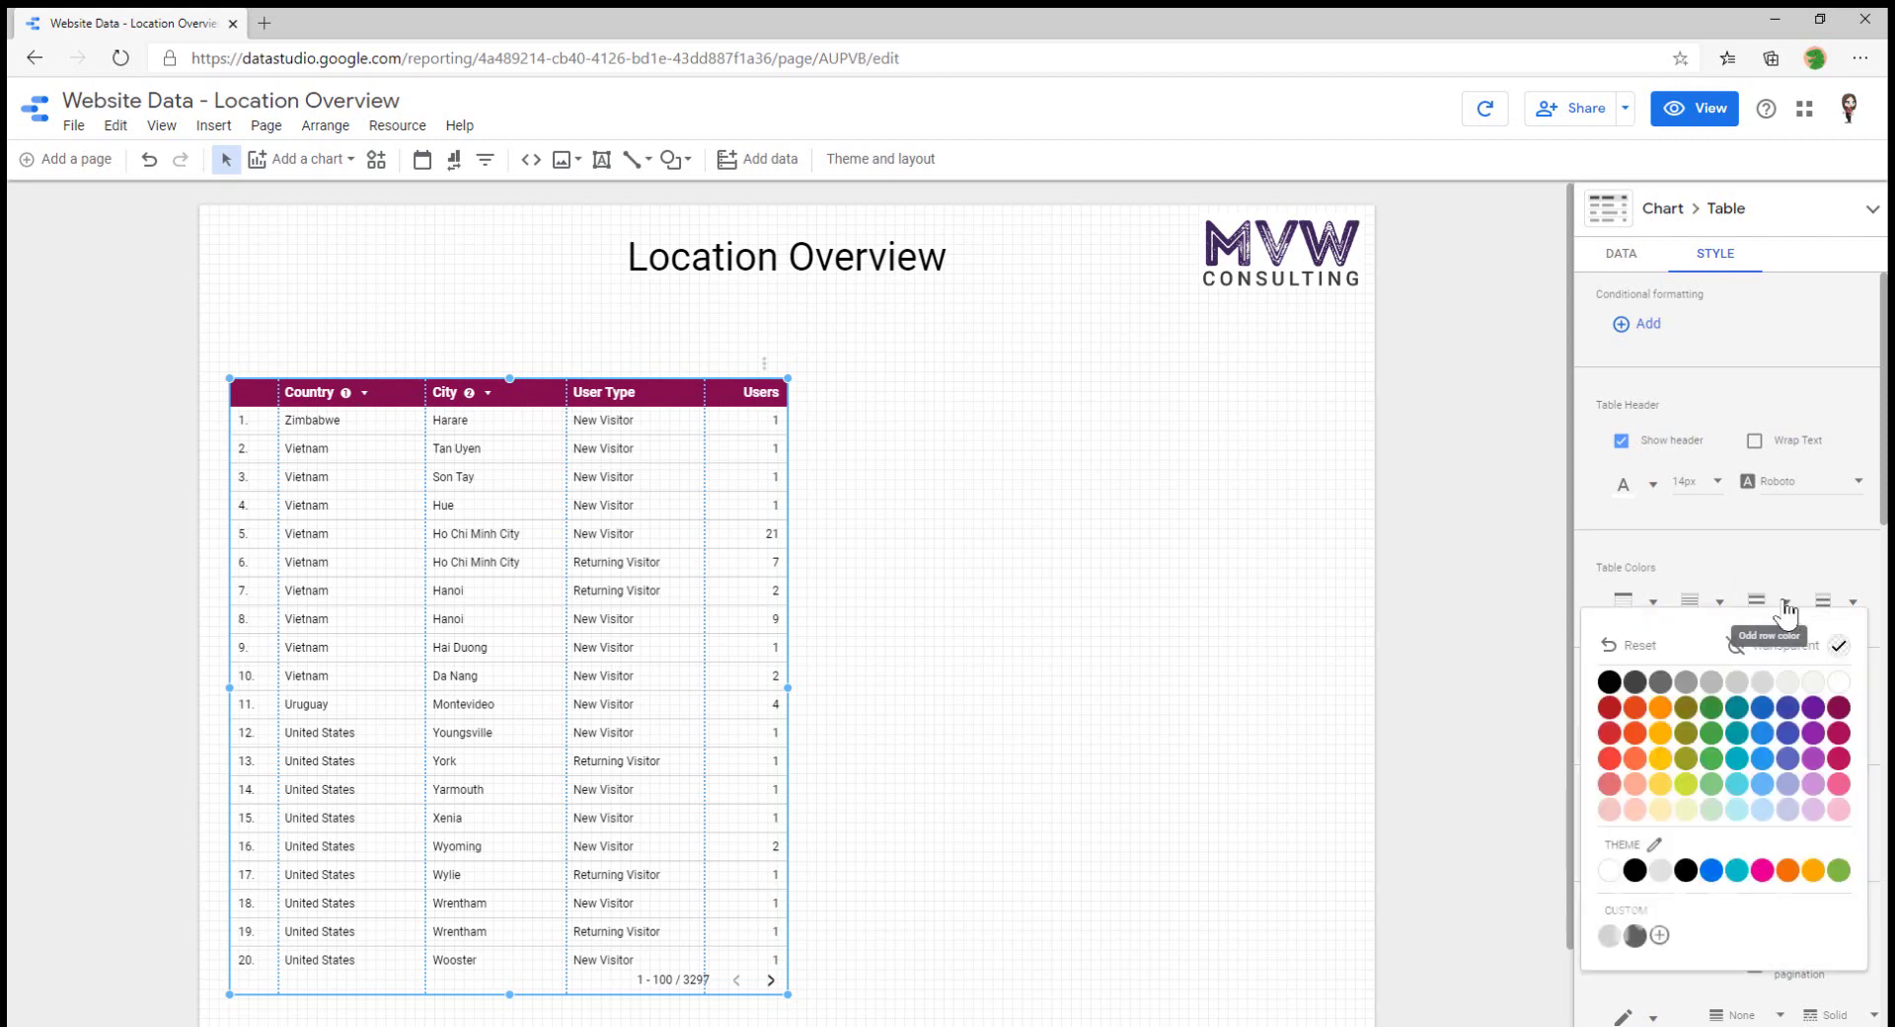
click(1789, 682)
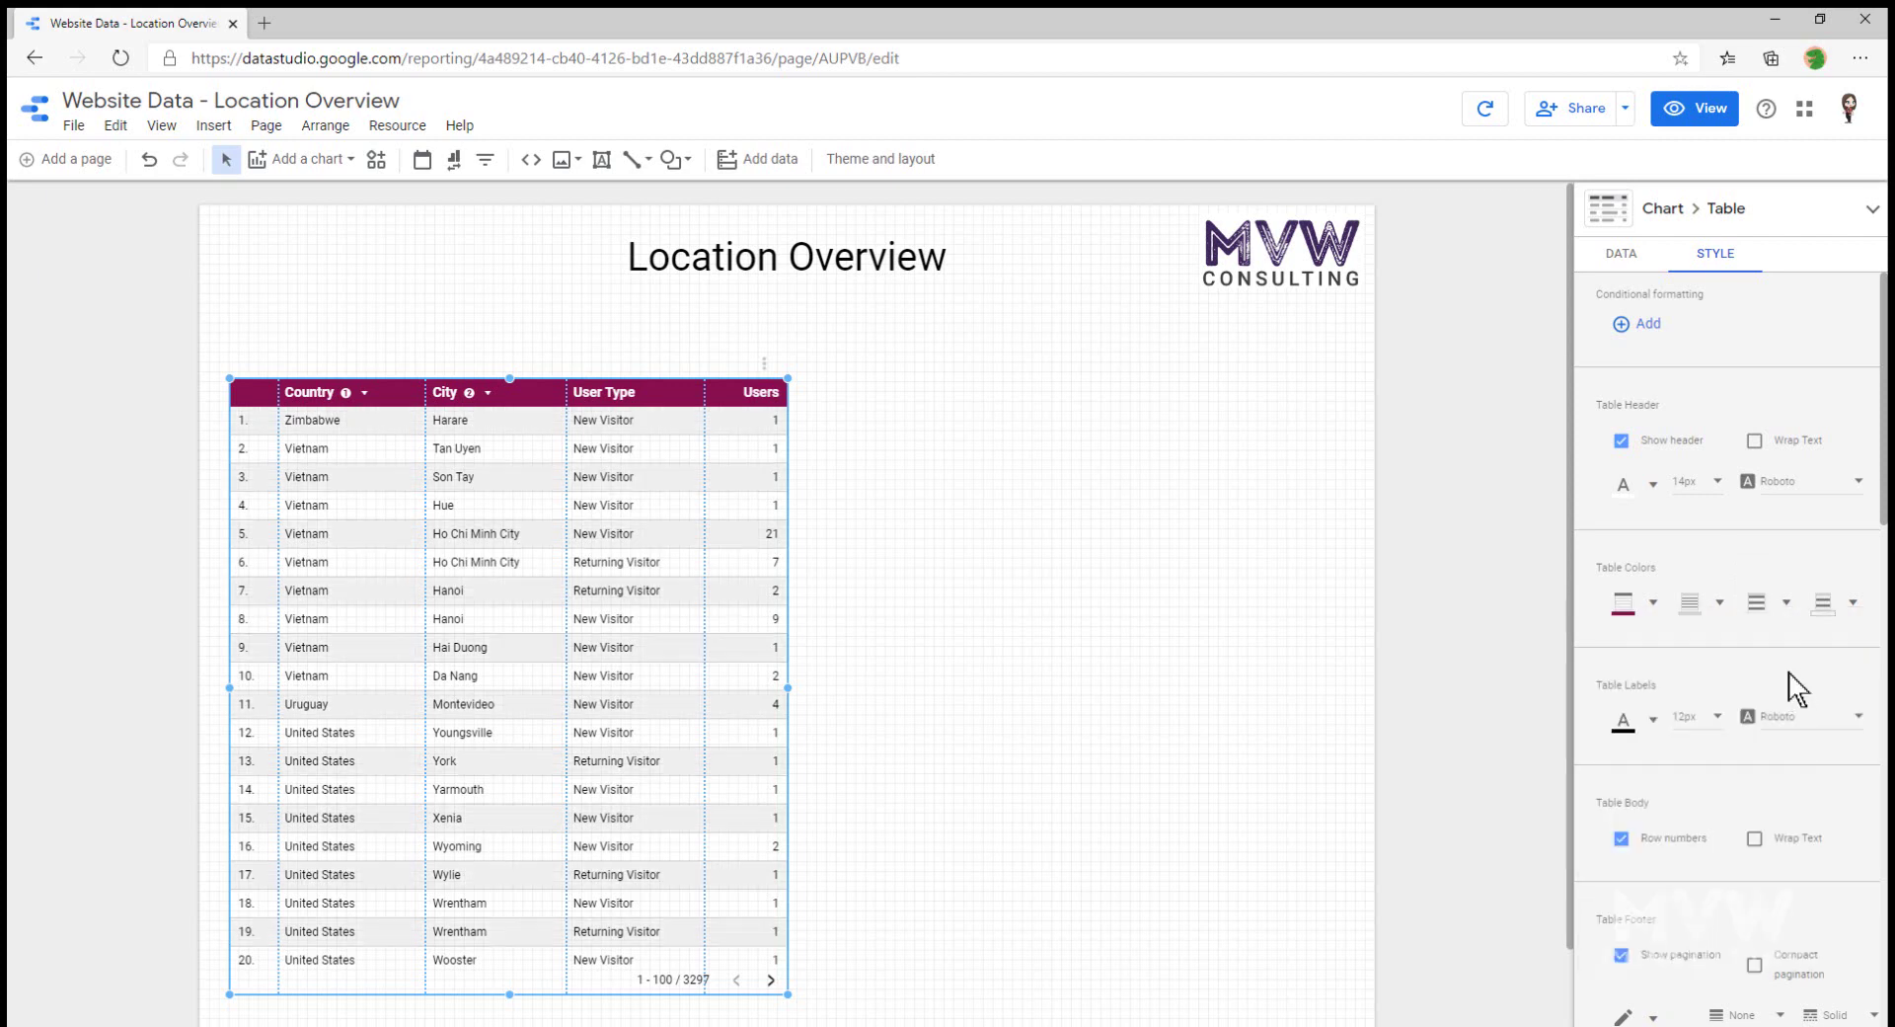
click(1136, 626)
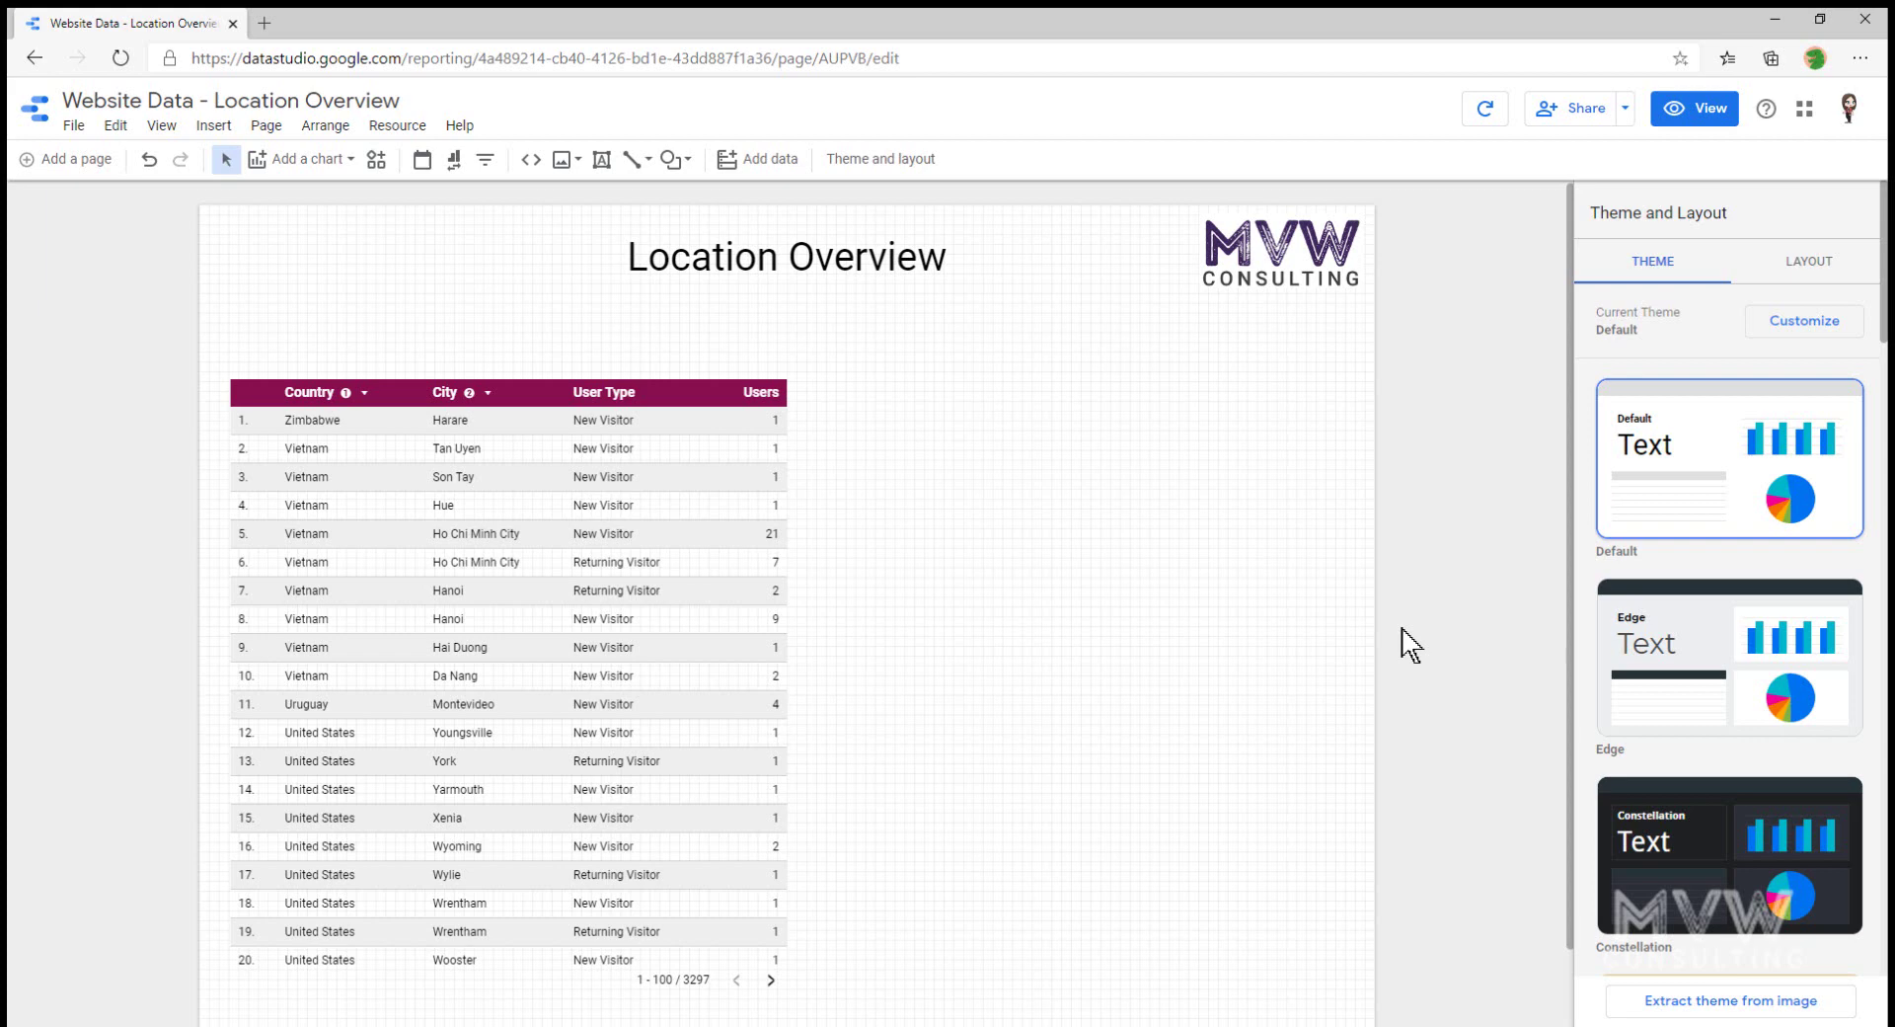
- Open the Add a chart list and scroll through the available chart types
click(327, 162)
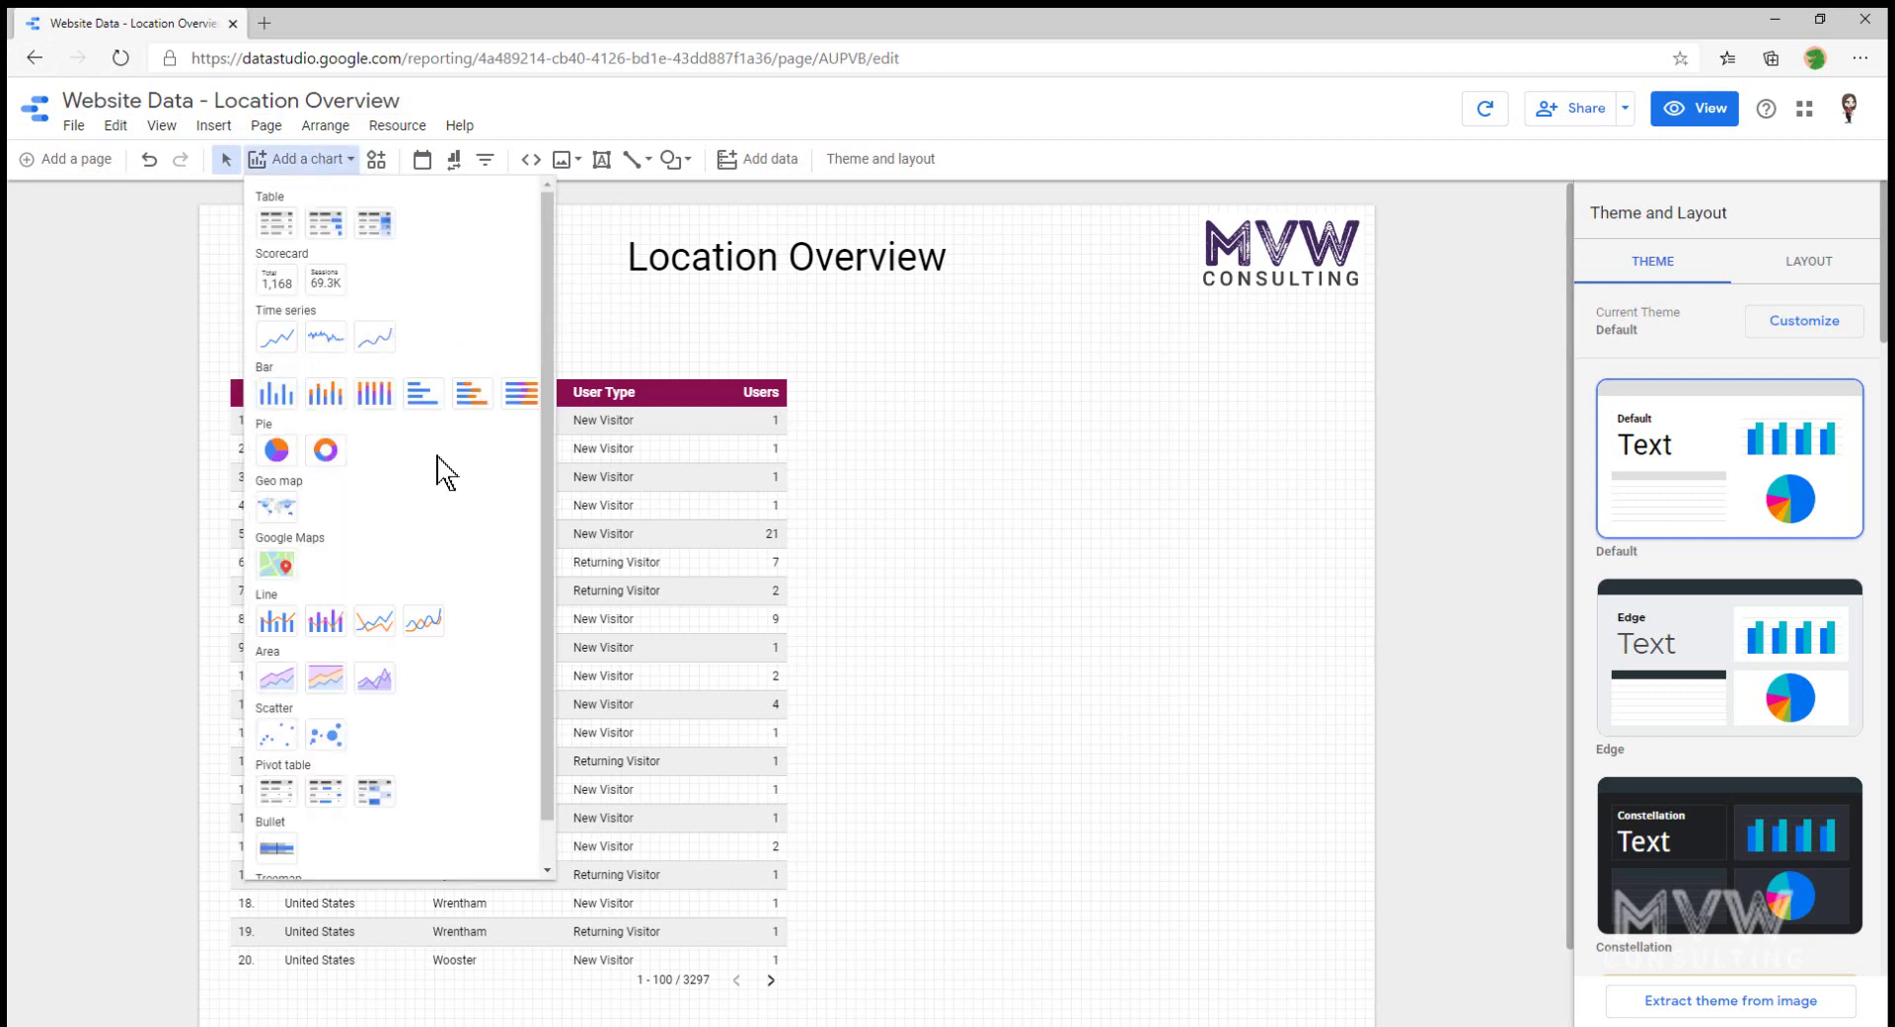
scroll(472, 506, down, 1)
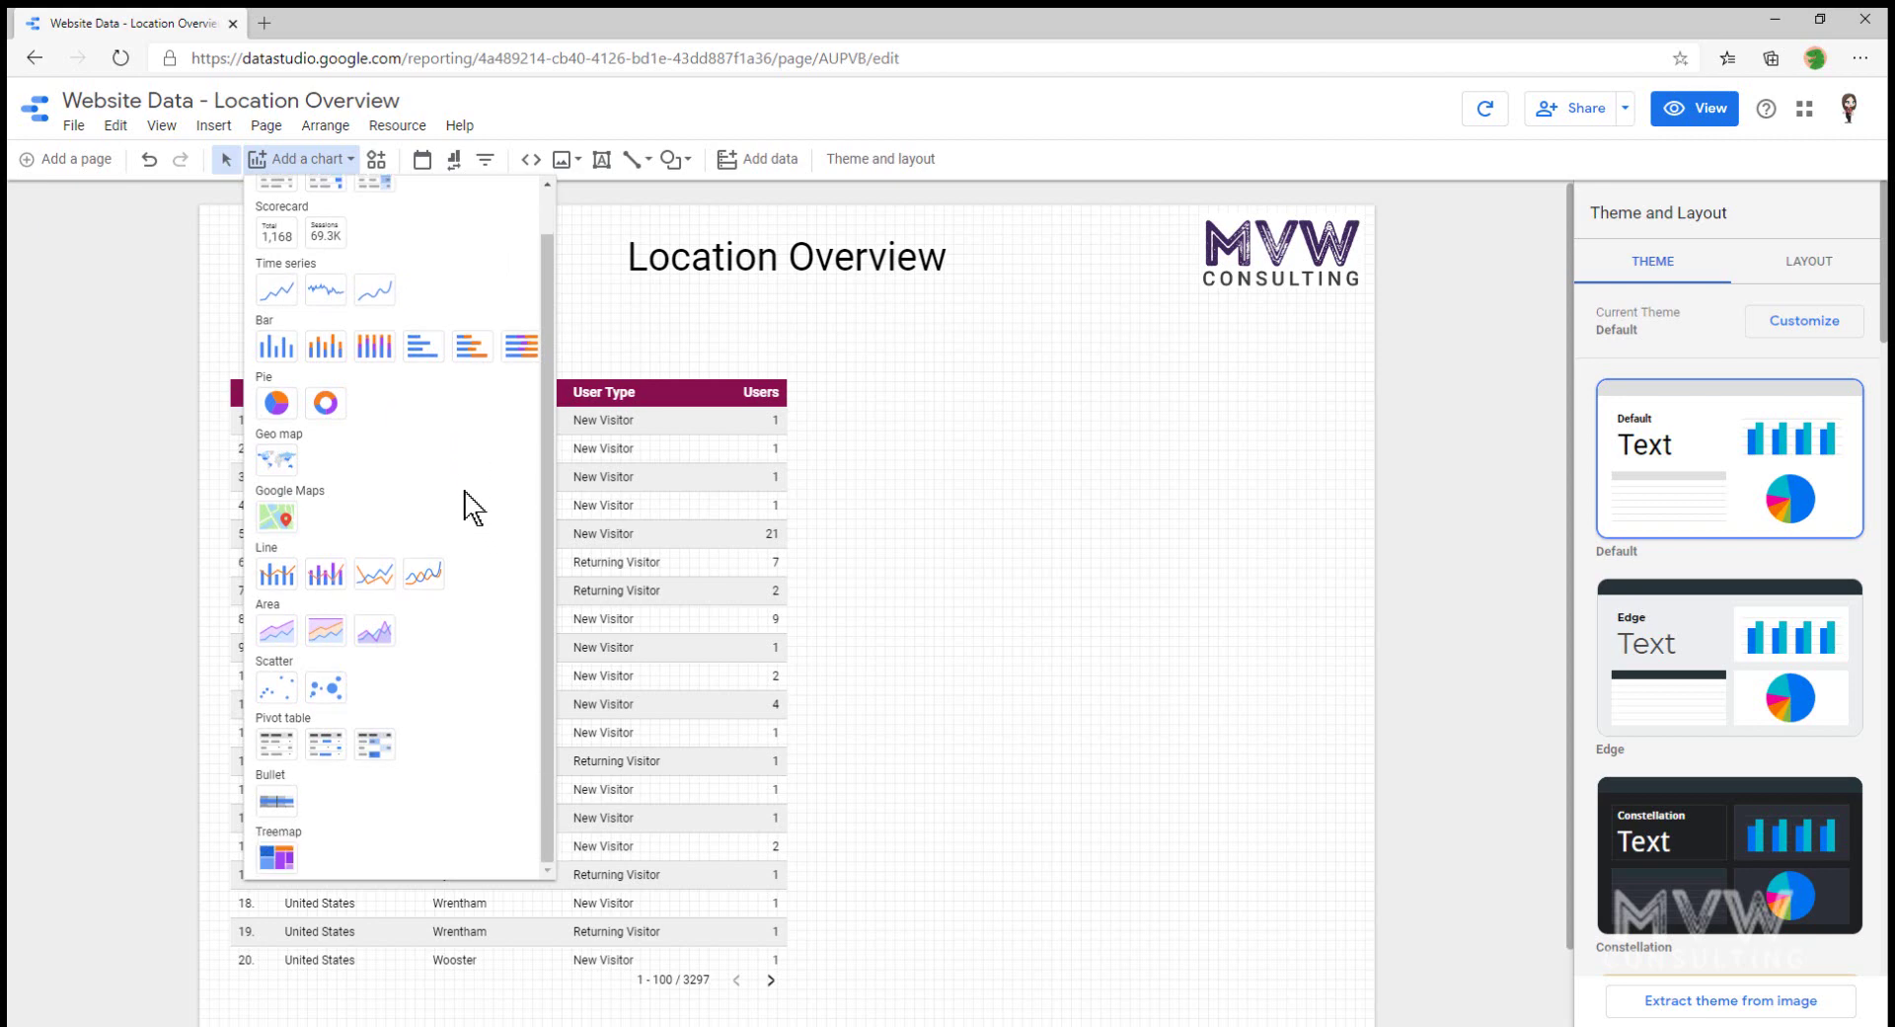
- Place a Google Maps bubble chart right of the table and a Geo map below it
click(285, 522)
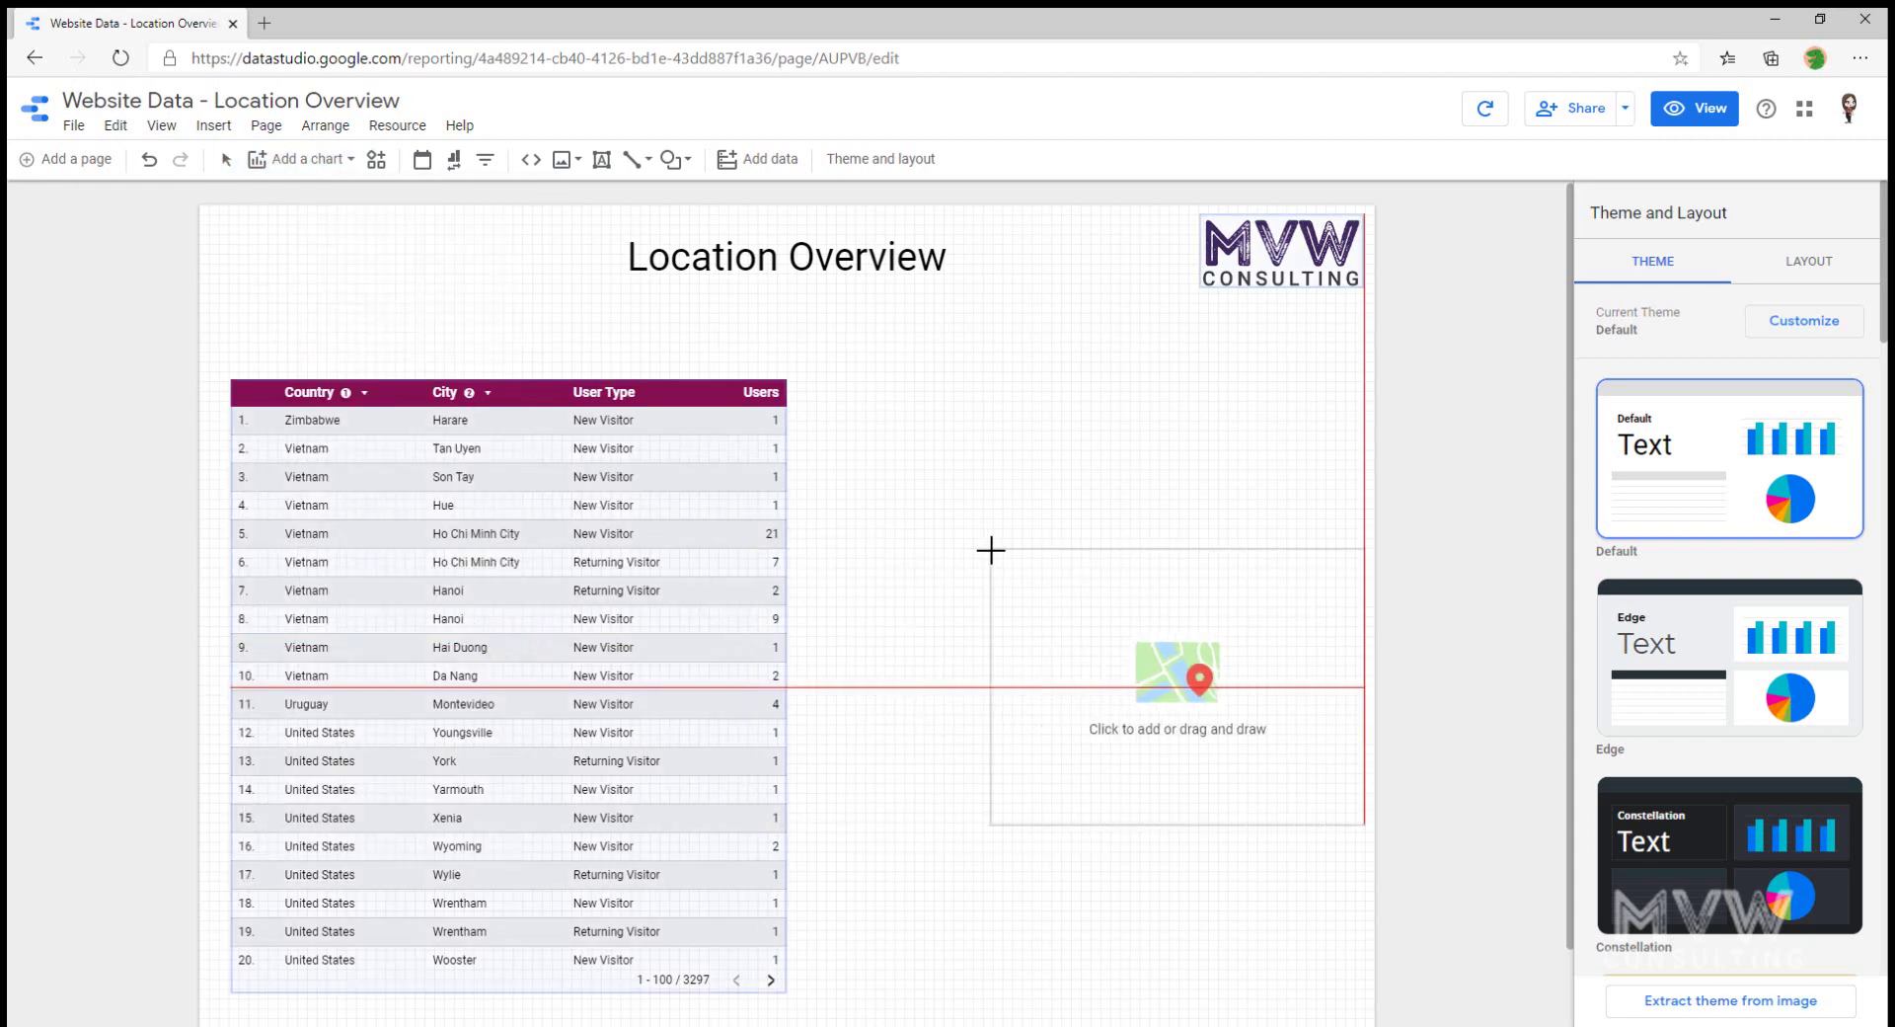
click(952, 372)
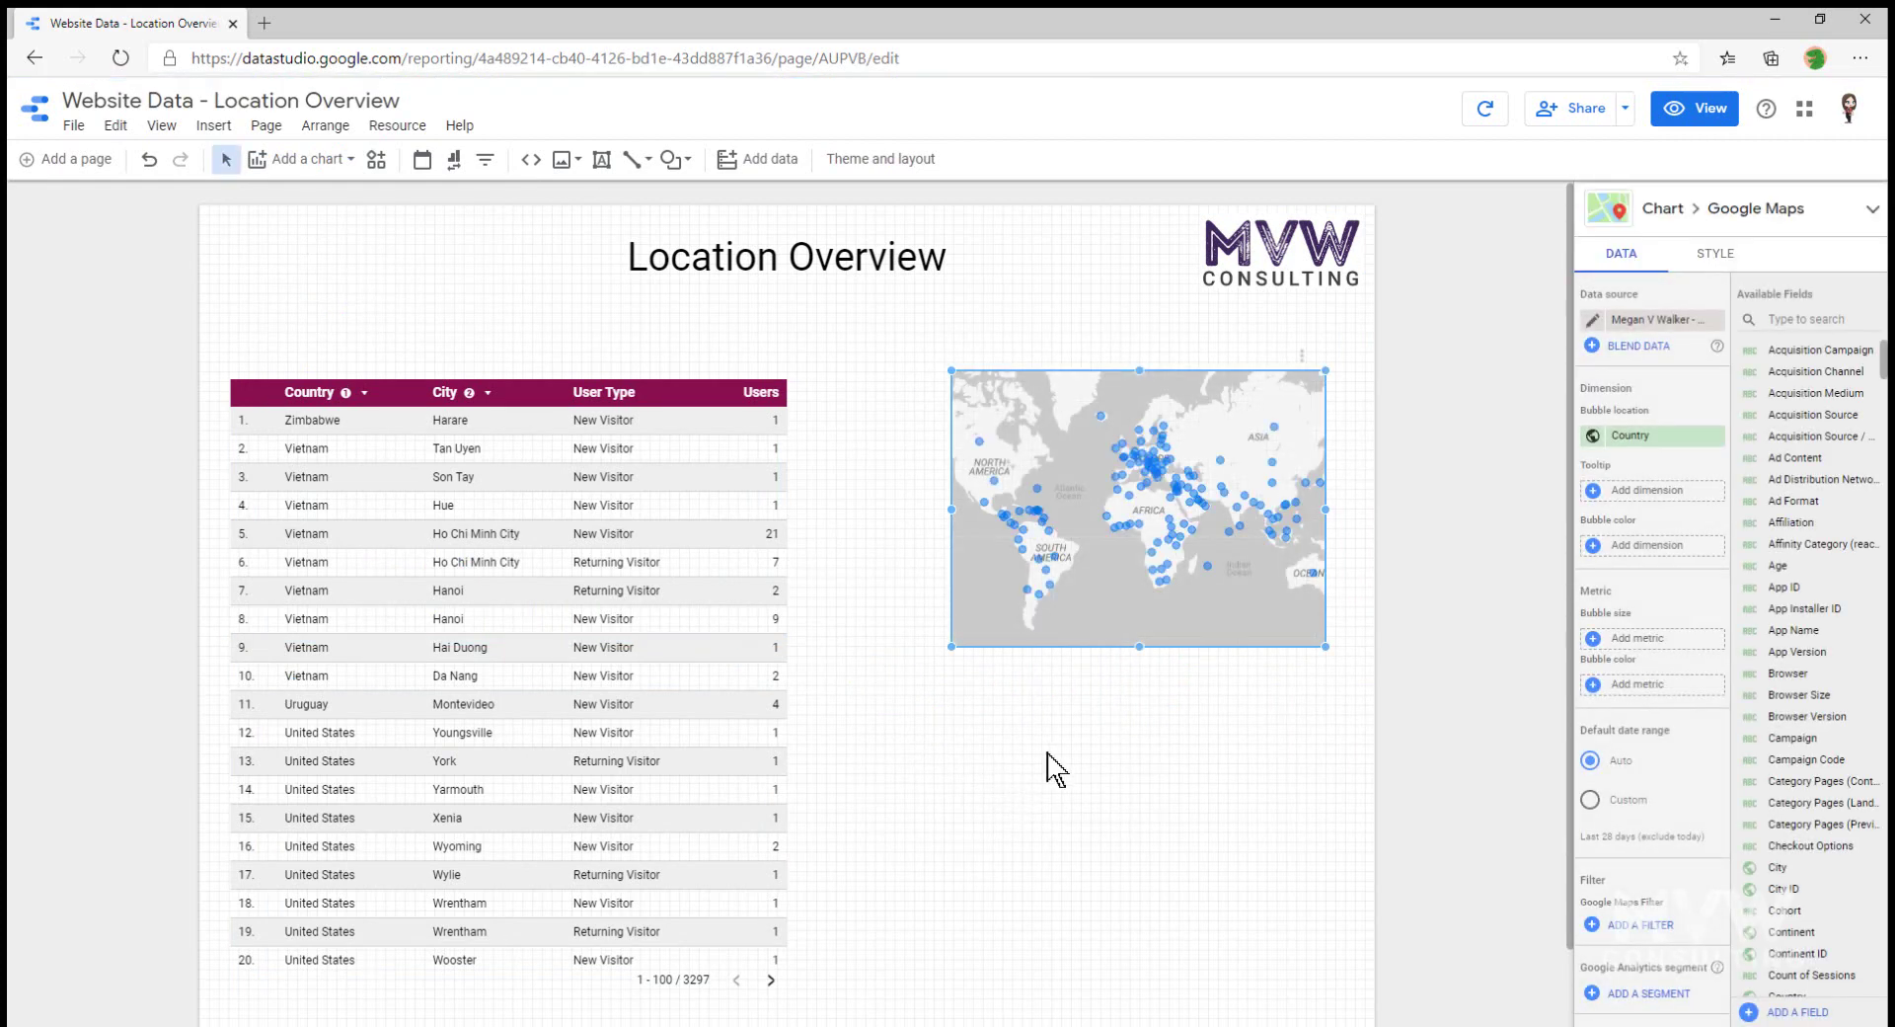
click(156, 203)
click(301, 159)
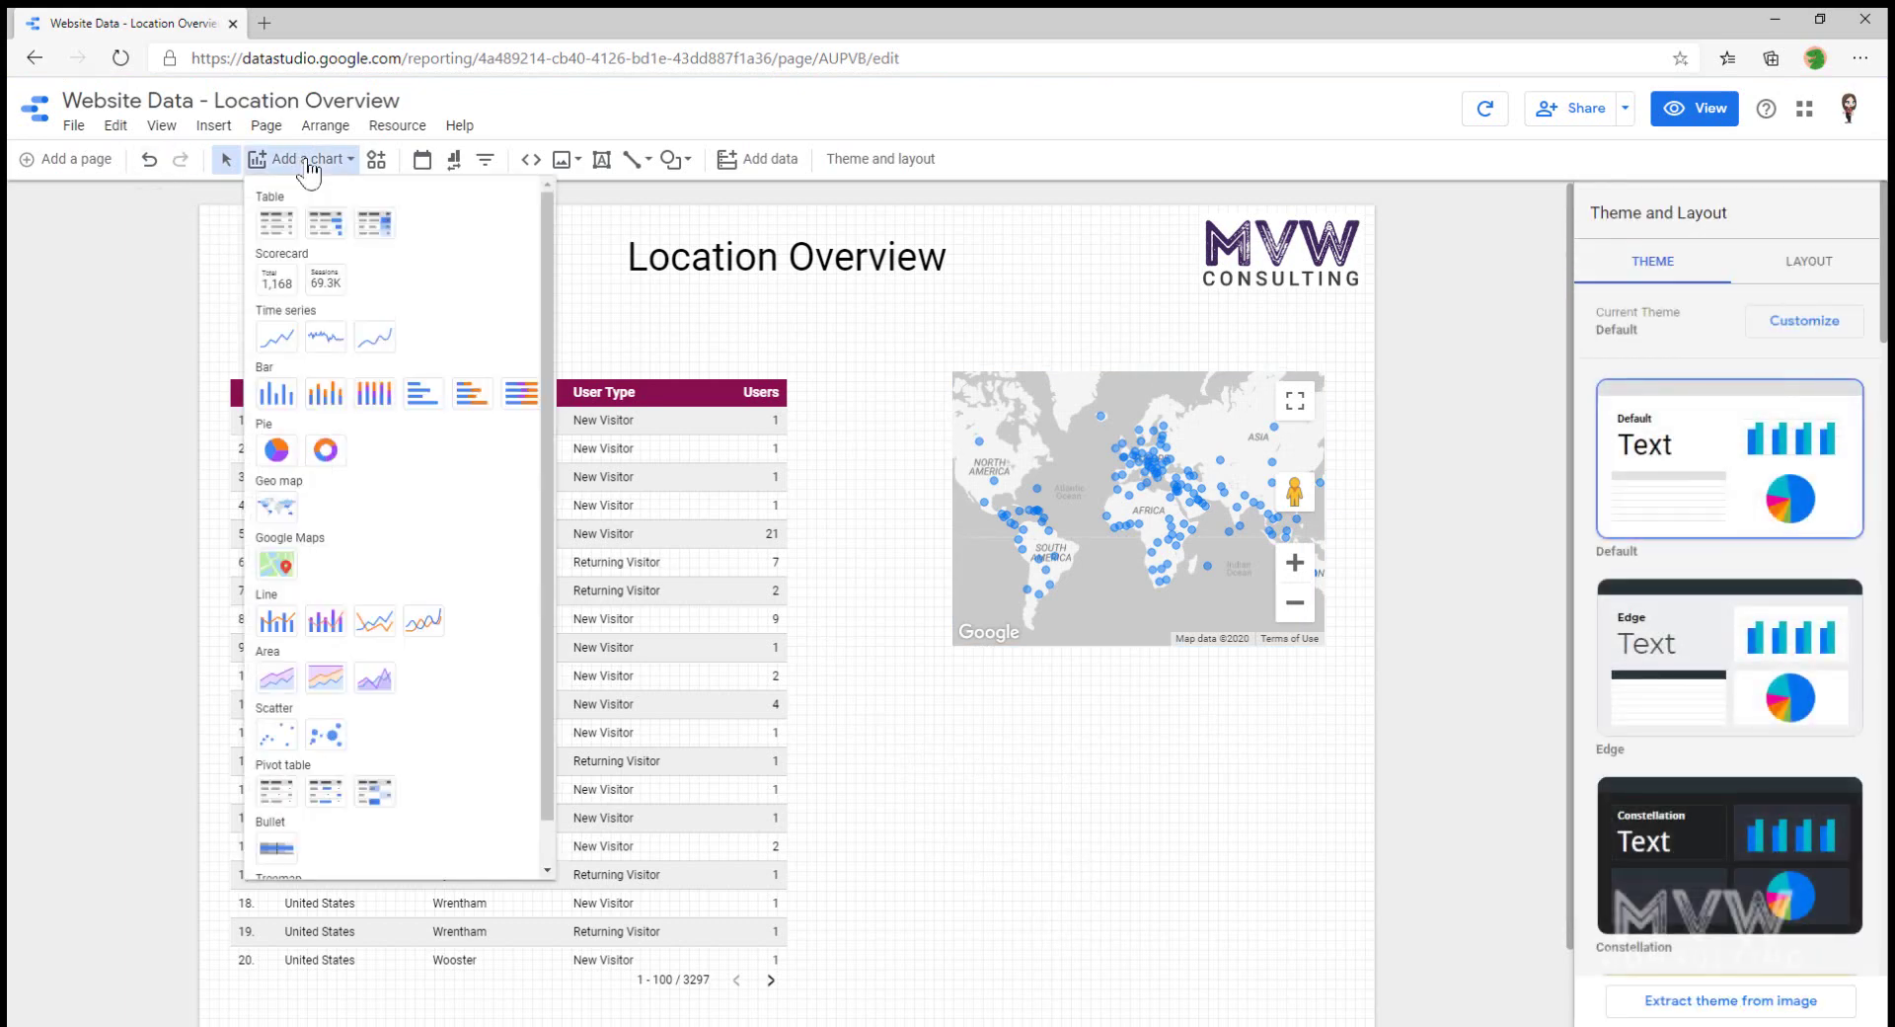
click(277, 506)
click(952, 692)
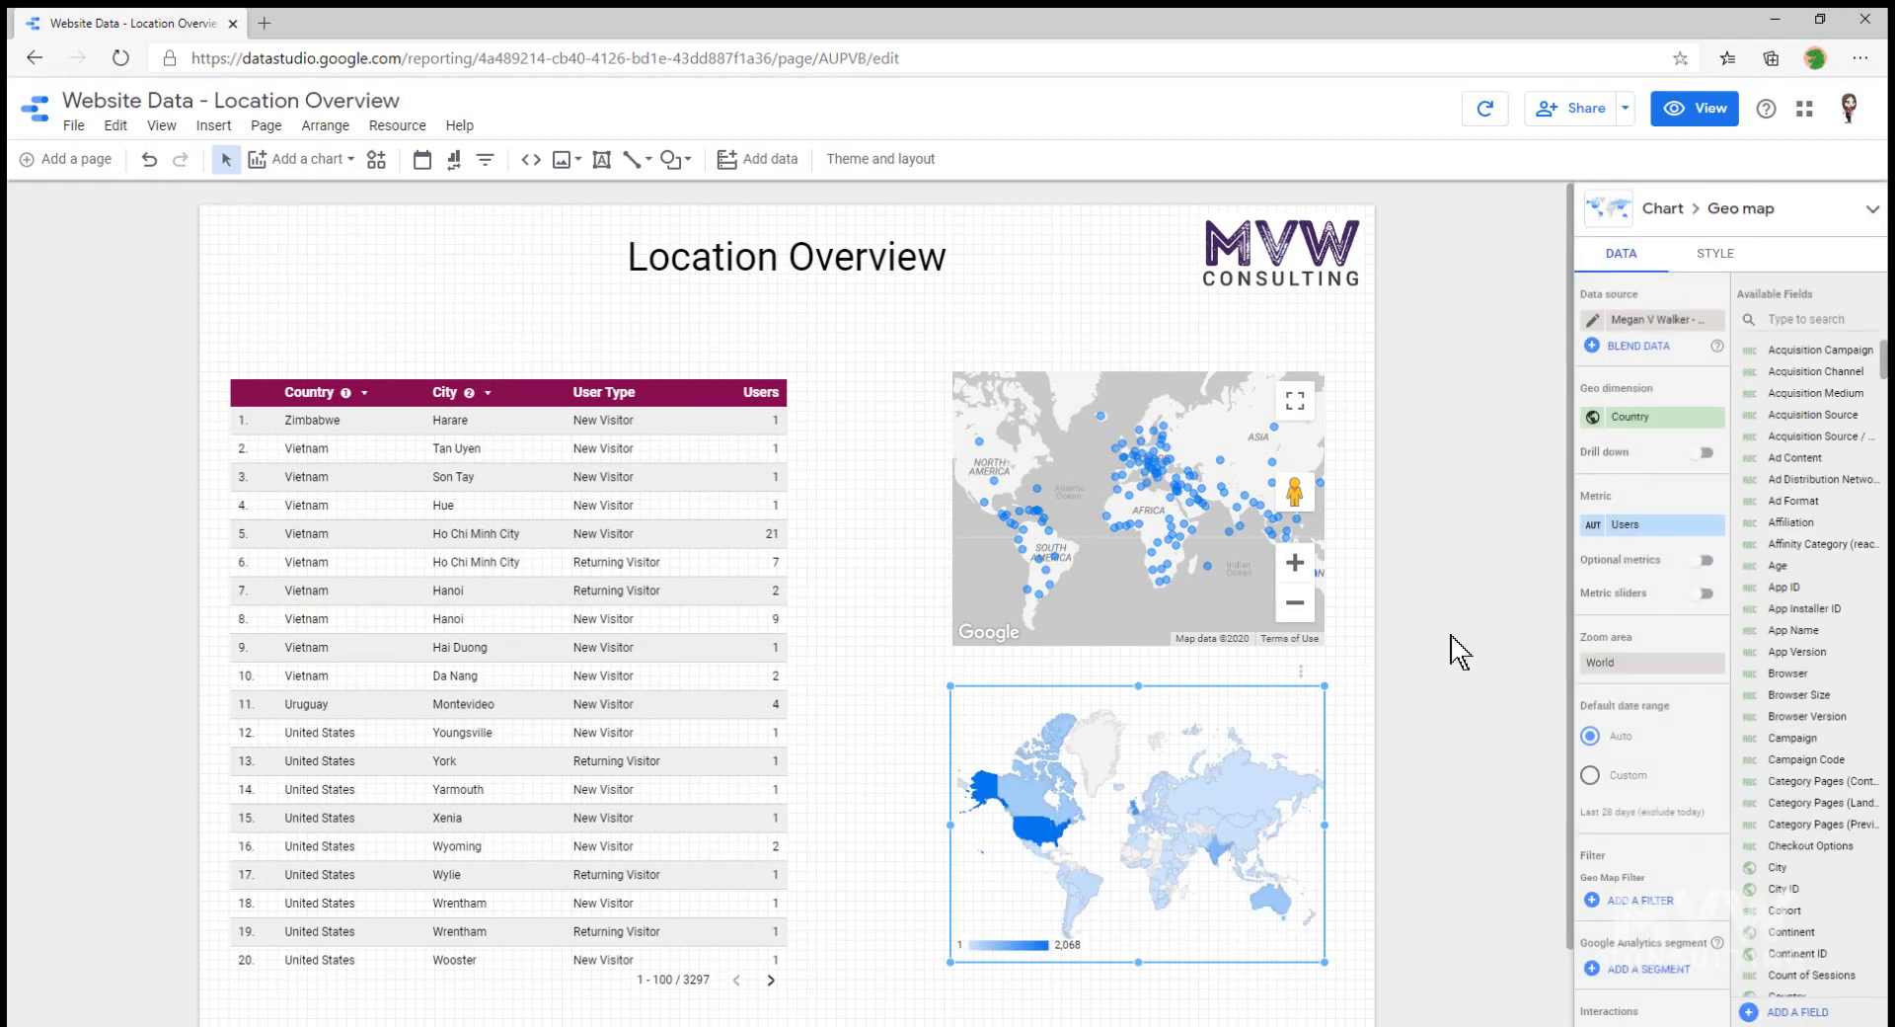
scroll(1461, 647, down, 2)
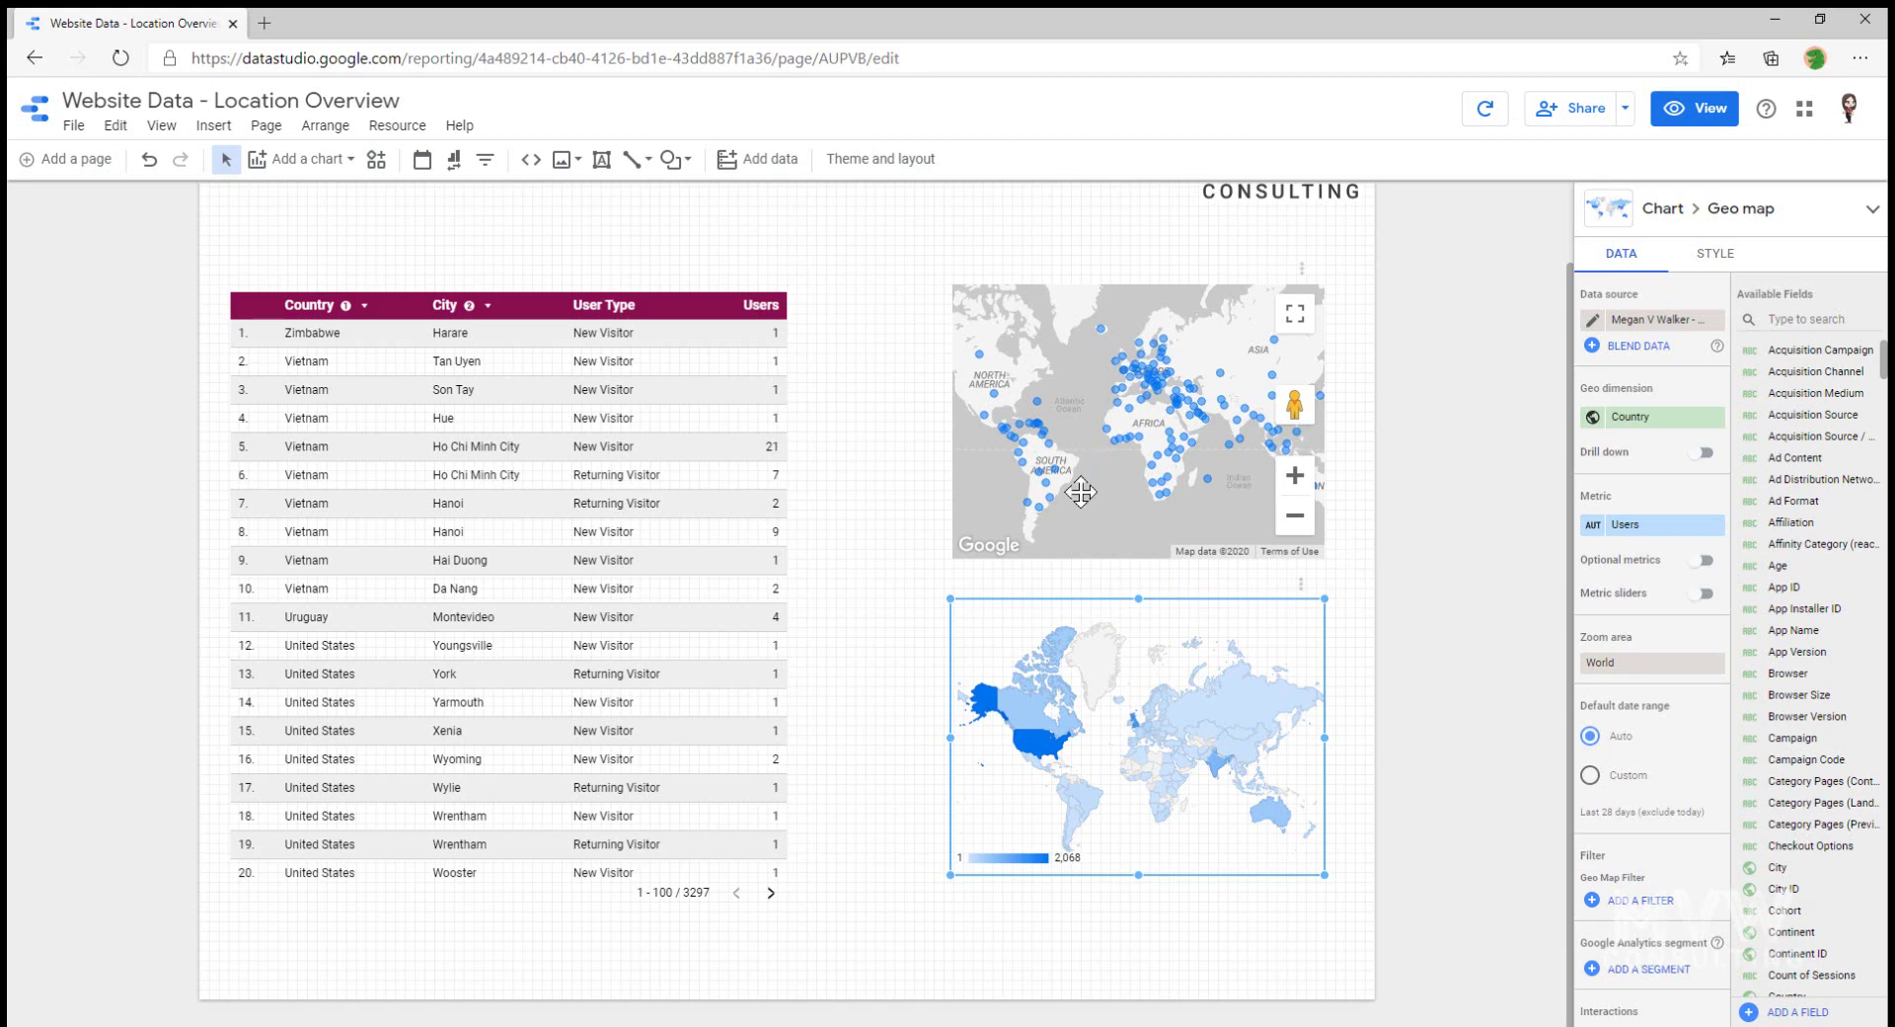
- Move the bubble map beside the table, widen it to the page's right edge and make it taller
click(1057, 444)
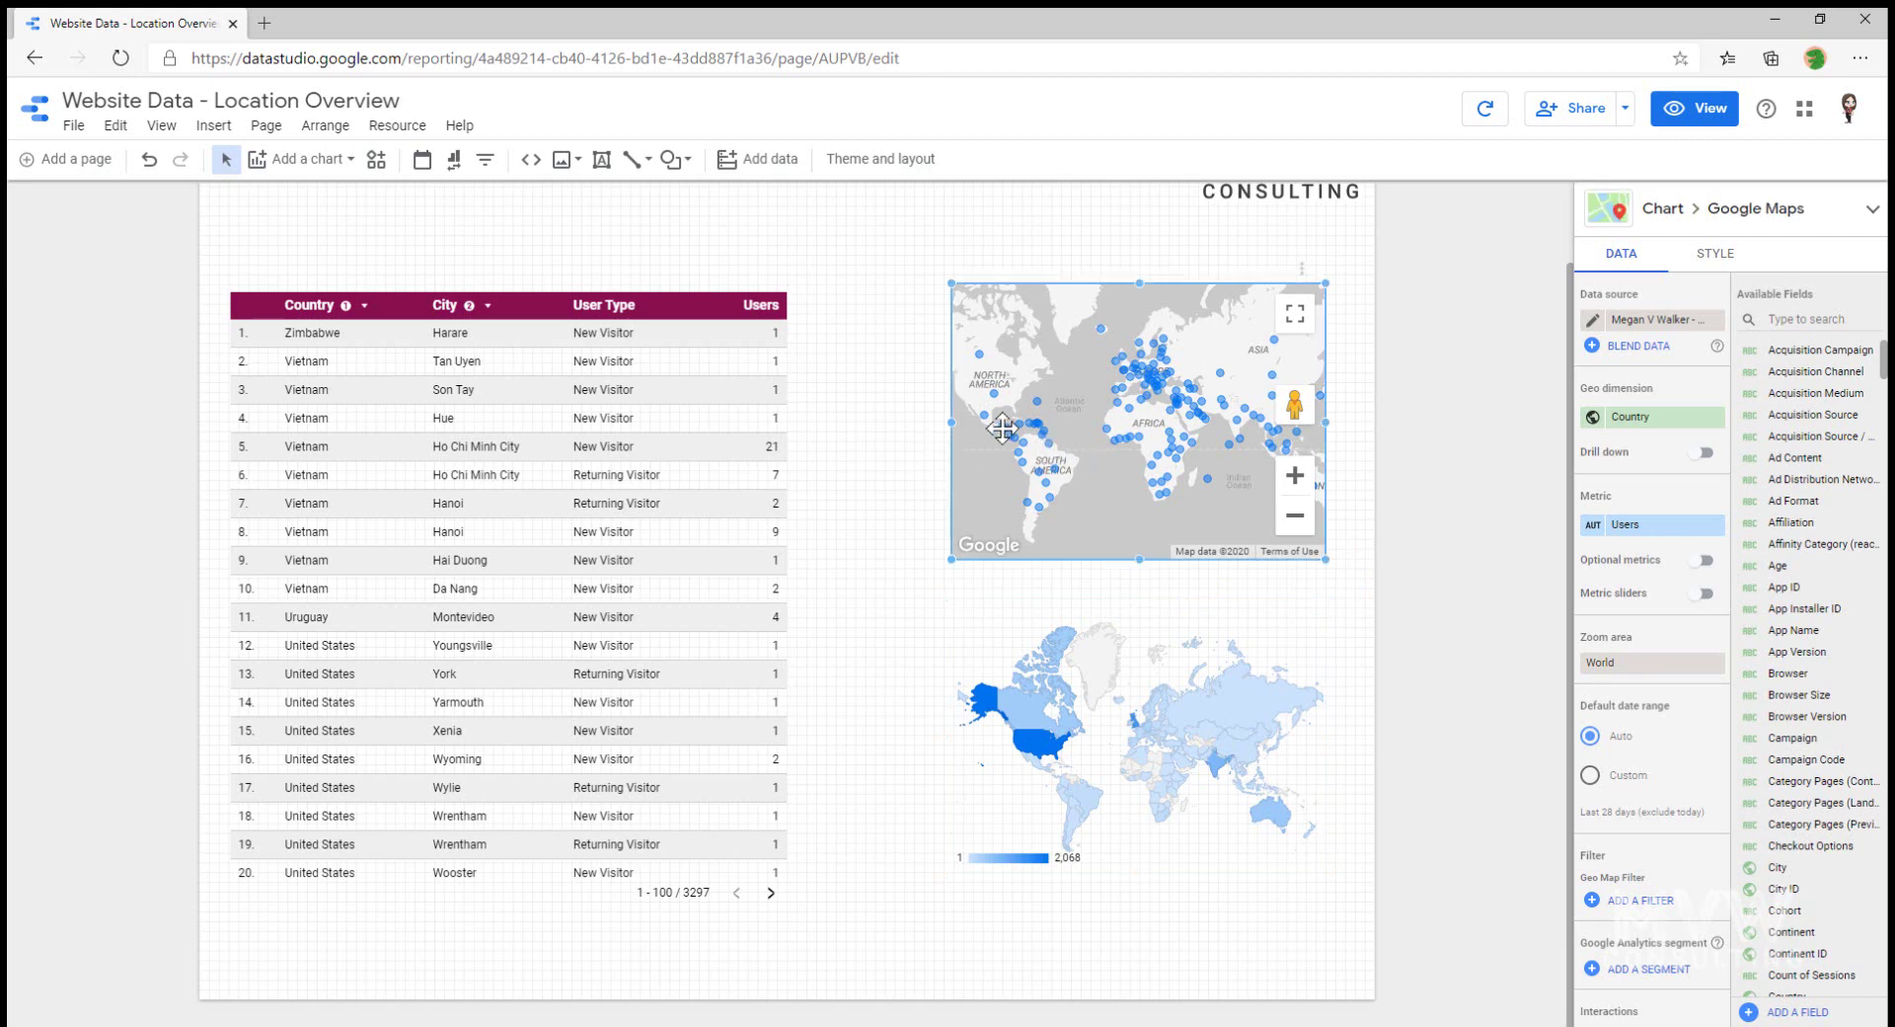
click(1068, 646)
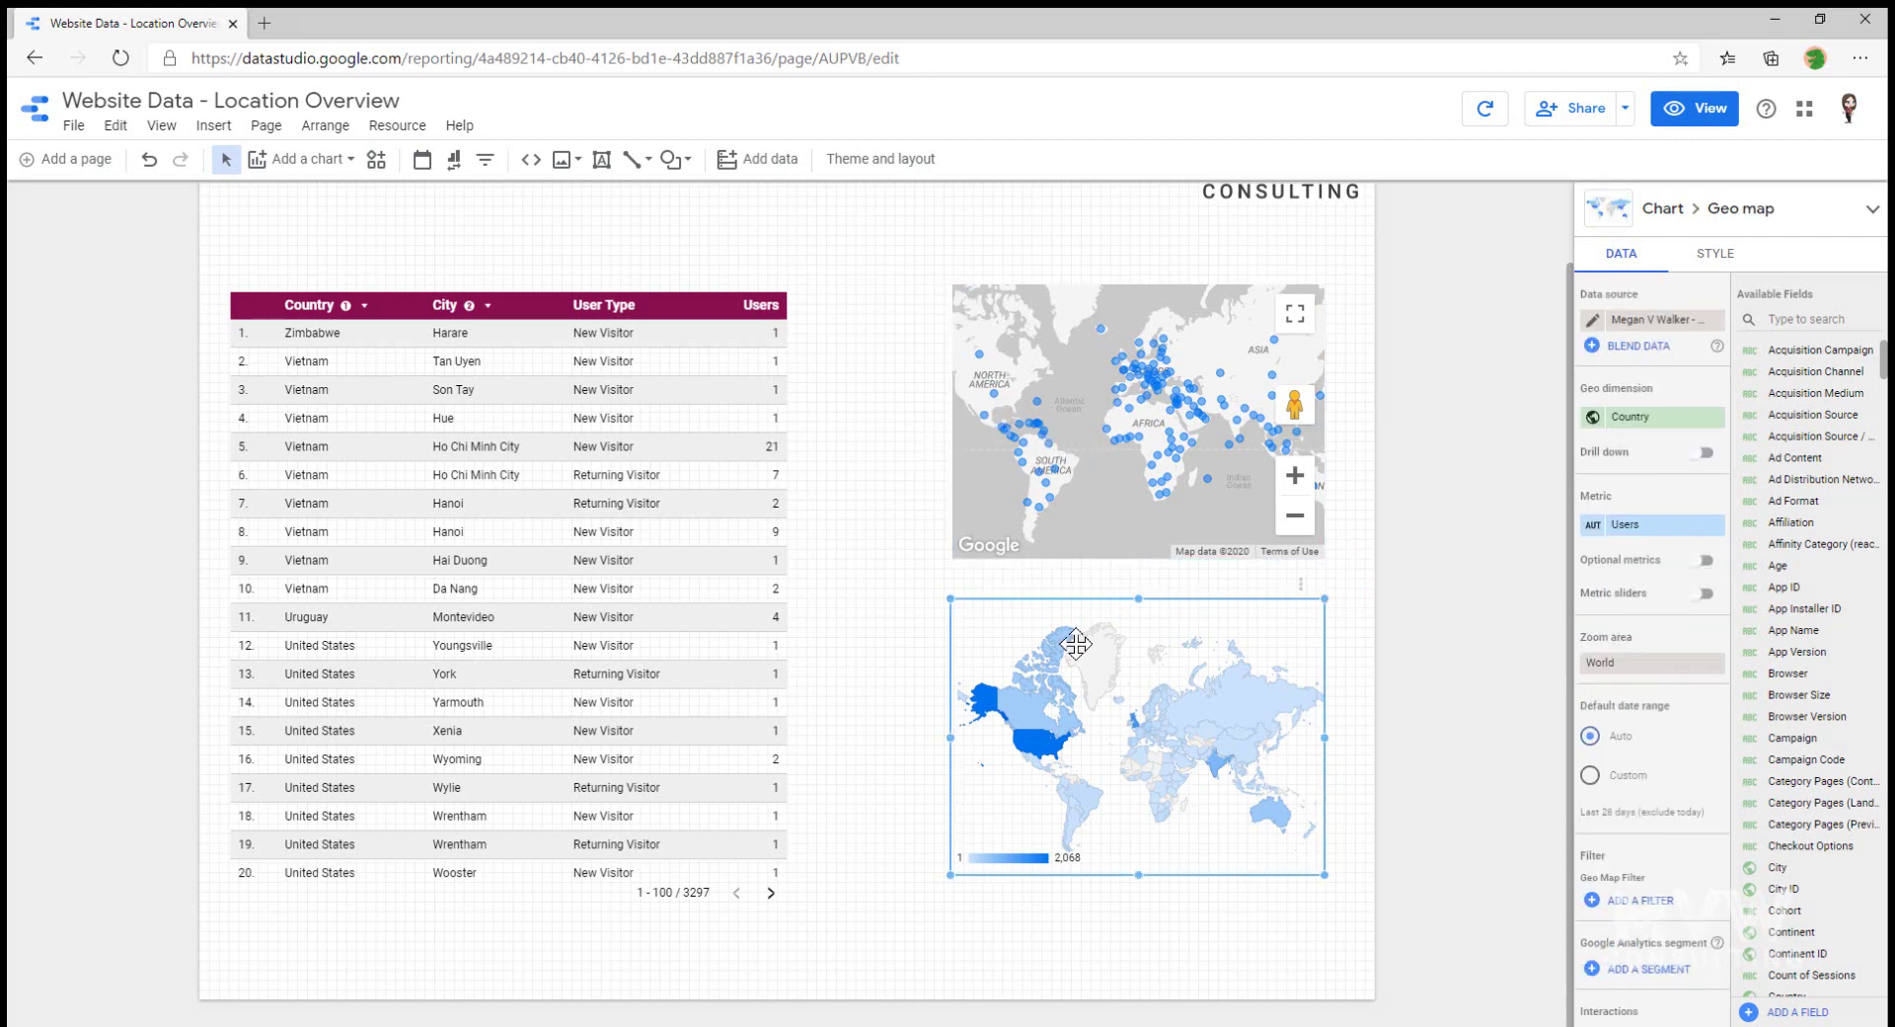
click(1037, 443)
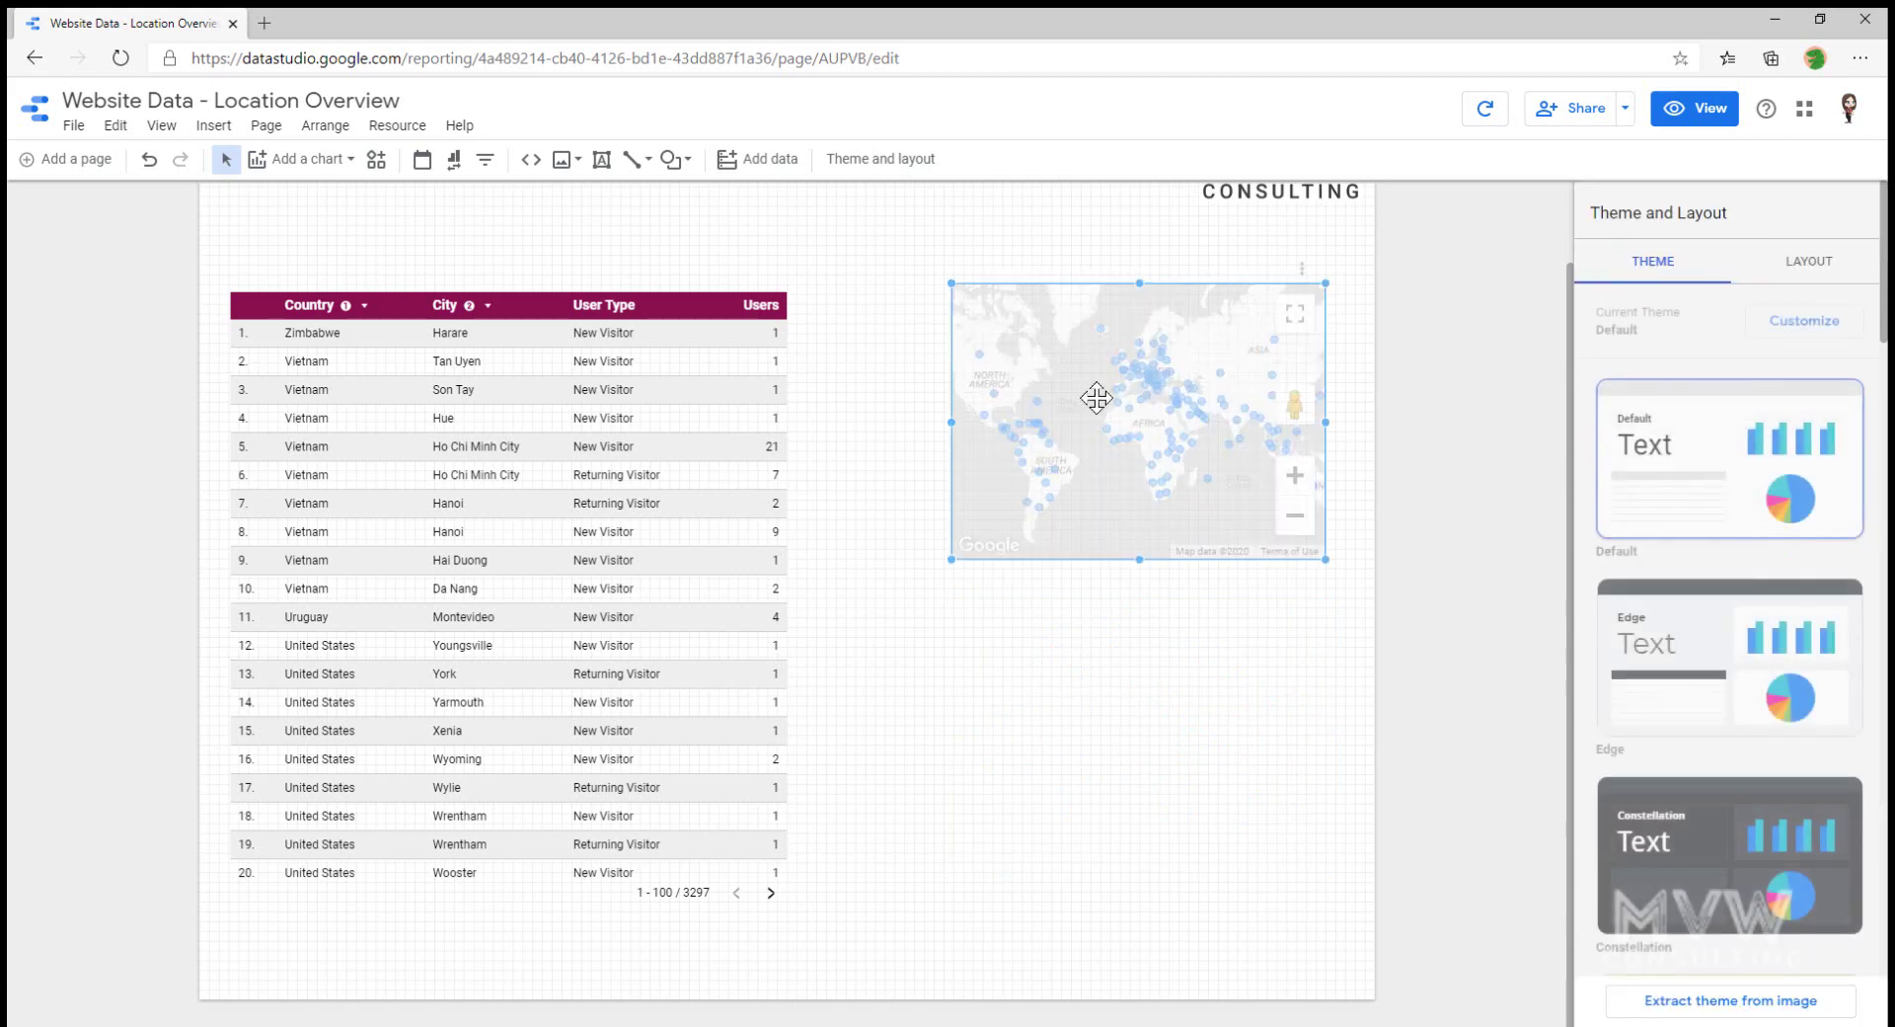
drag(1032, 420, 1024, 409)
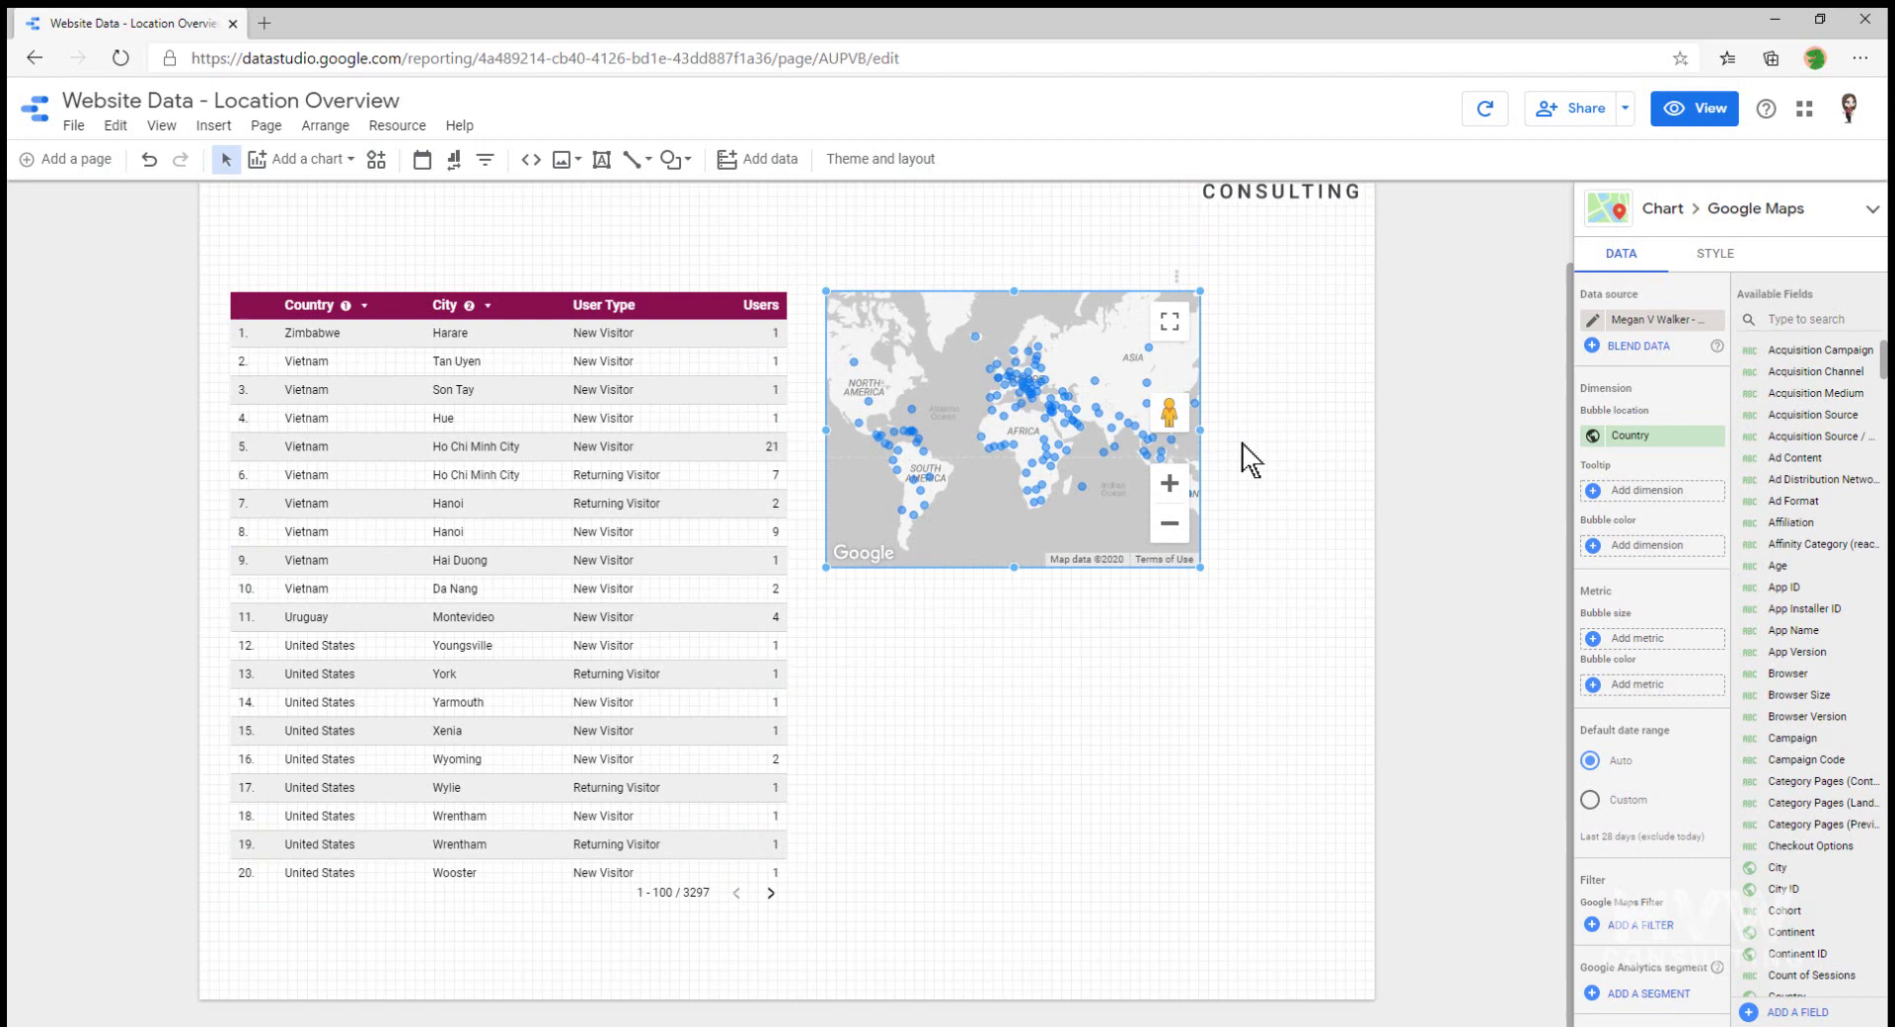
drag(1200, 434, 1365, 430)
drag(1091, 568, 1091, 637)
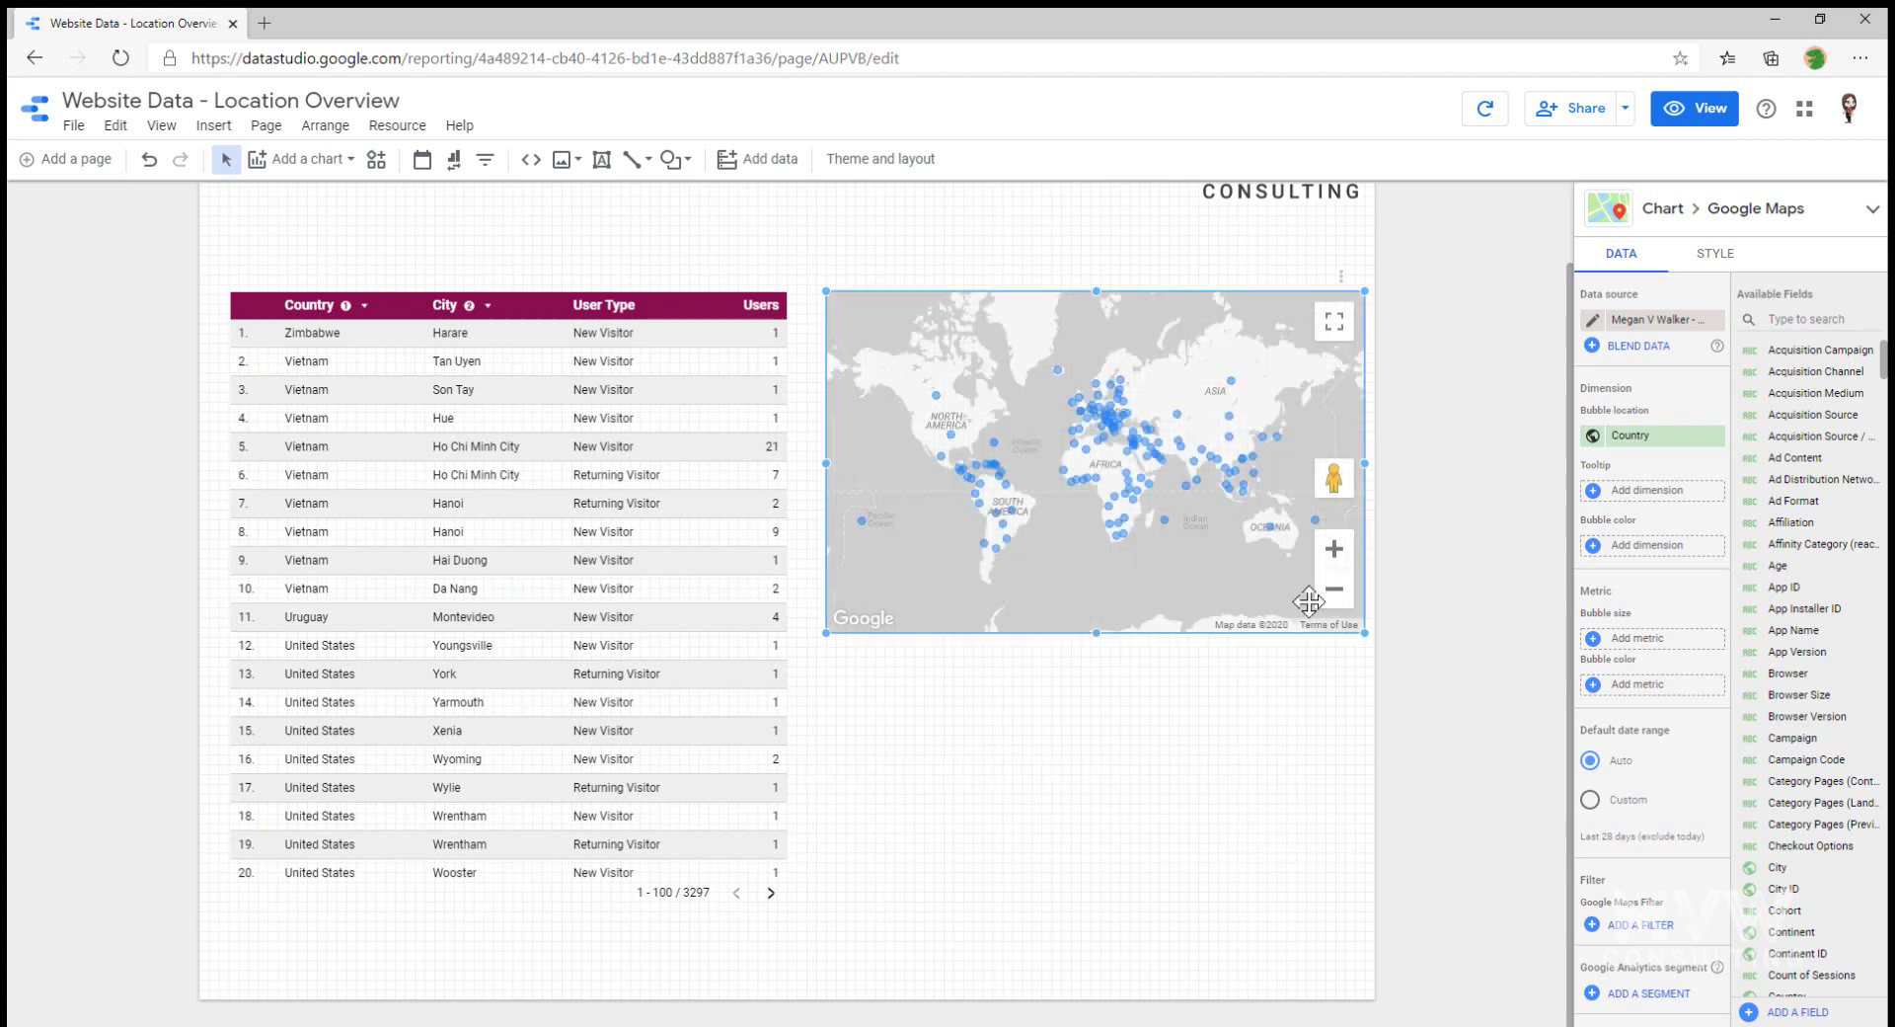
key(Escape)
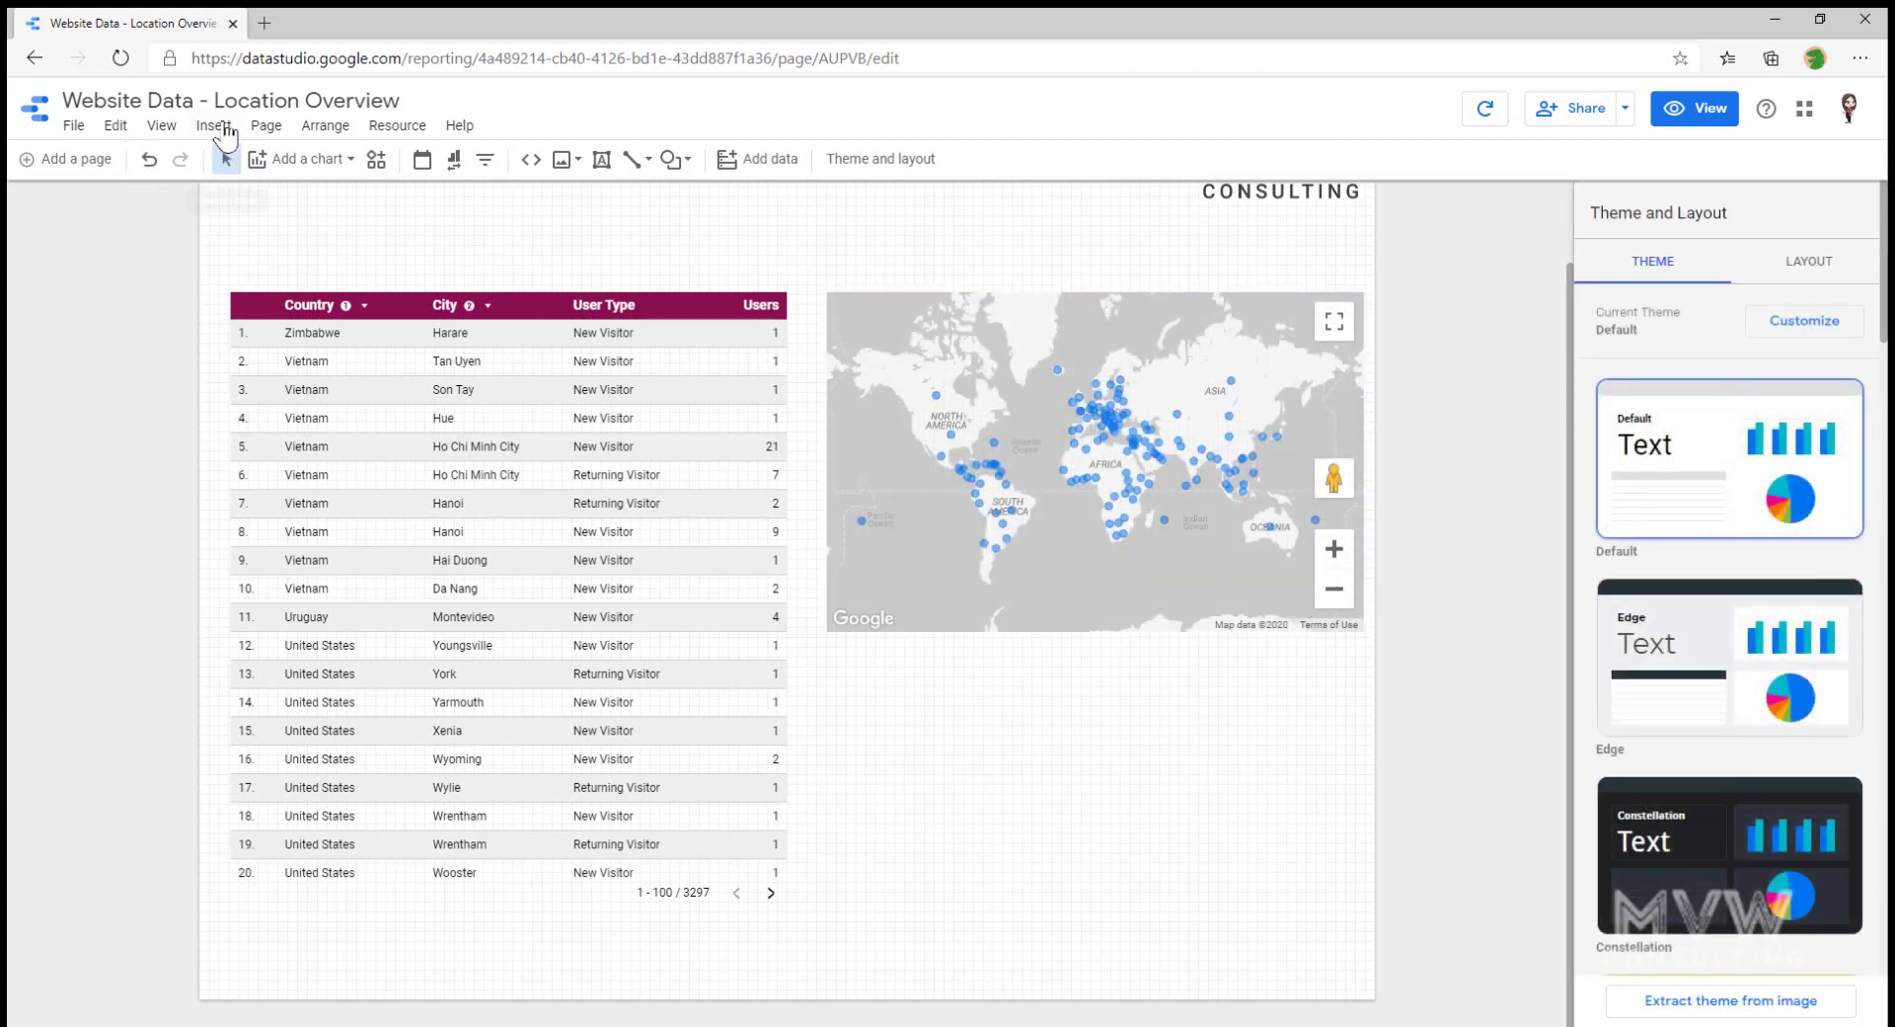
- Insert a pie chart below the bubble map, widen it to the right and stretch it taller
click(213, 126)
click(259, 262)
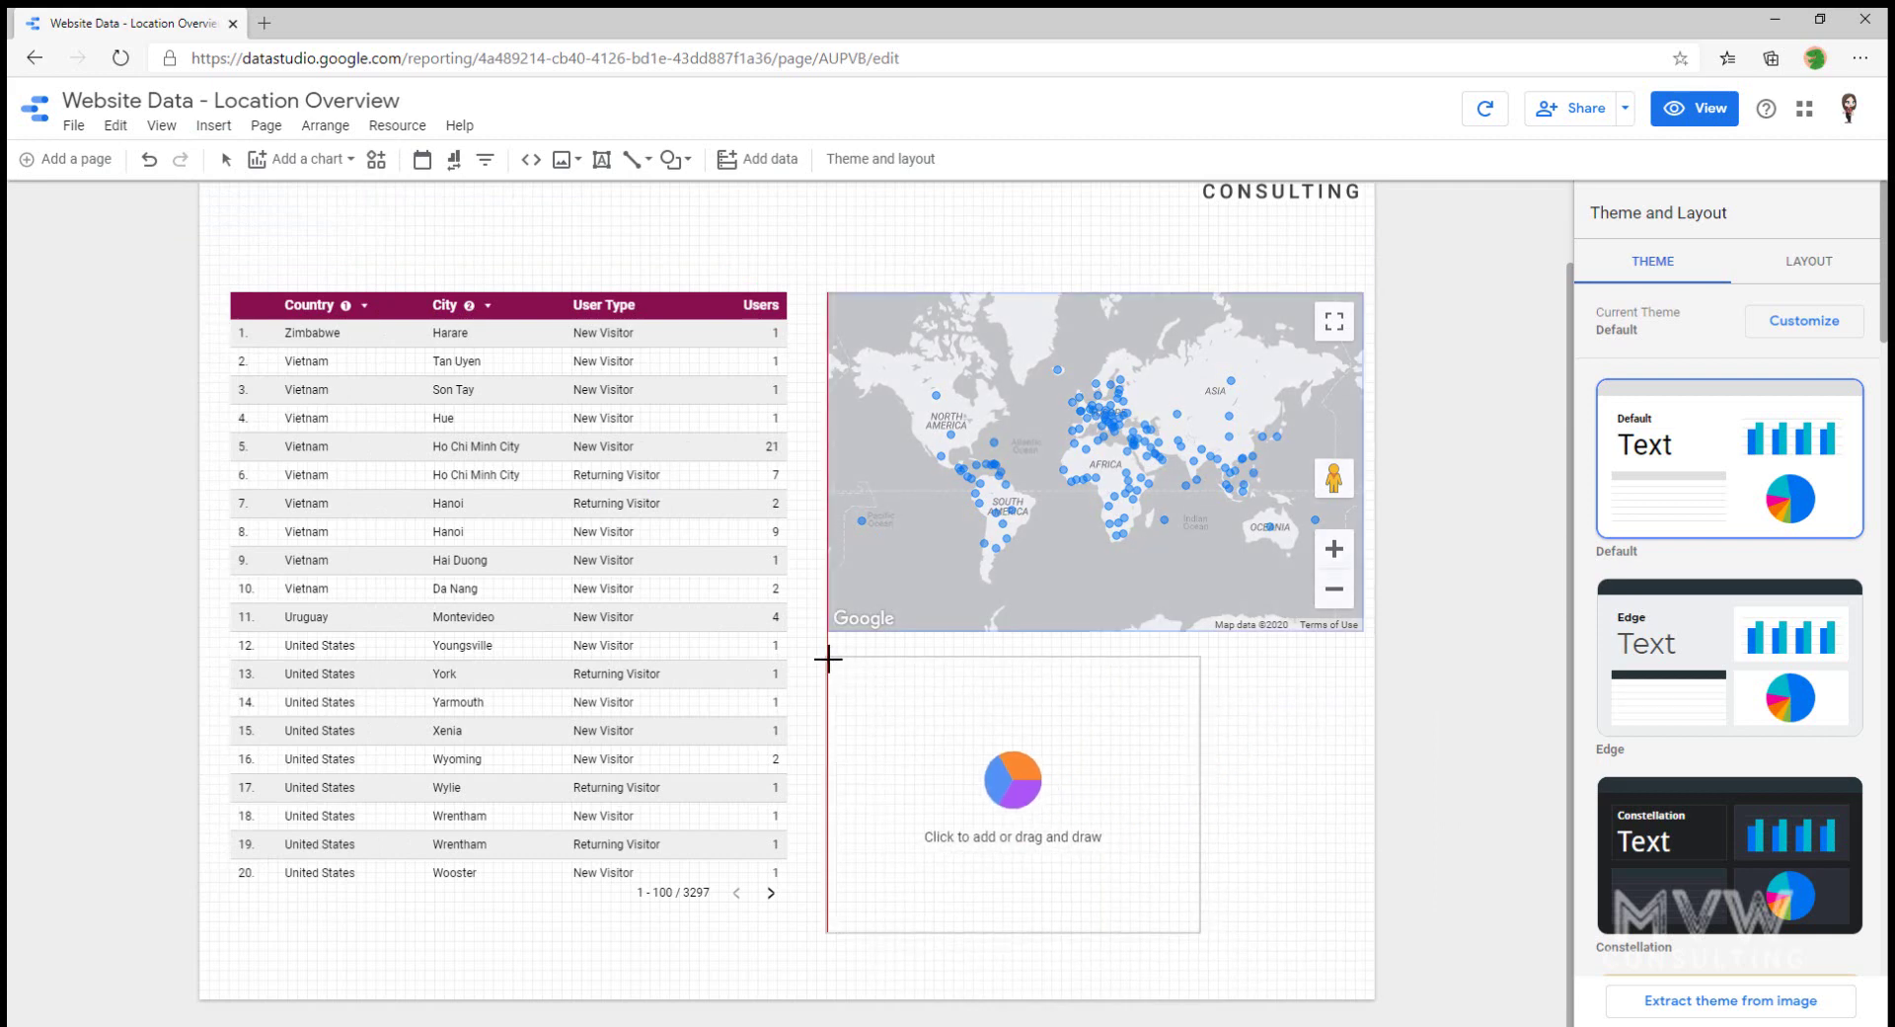
click(831, 656)
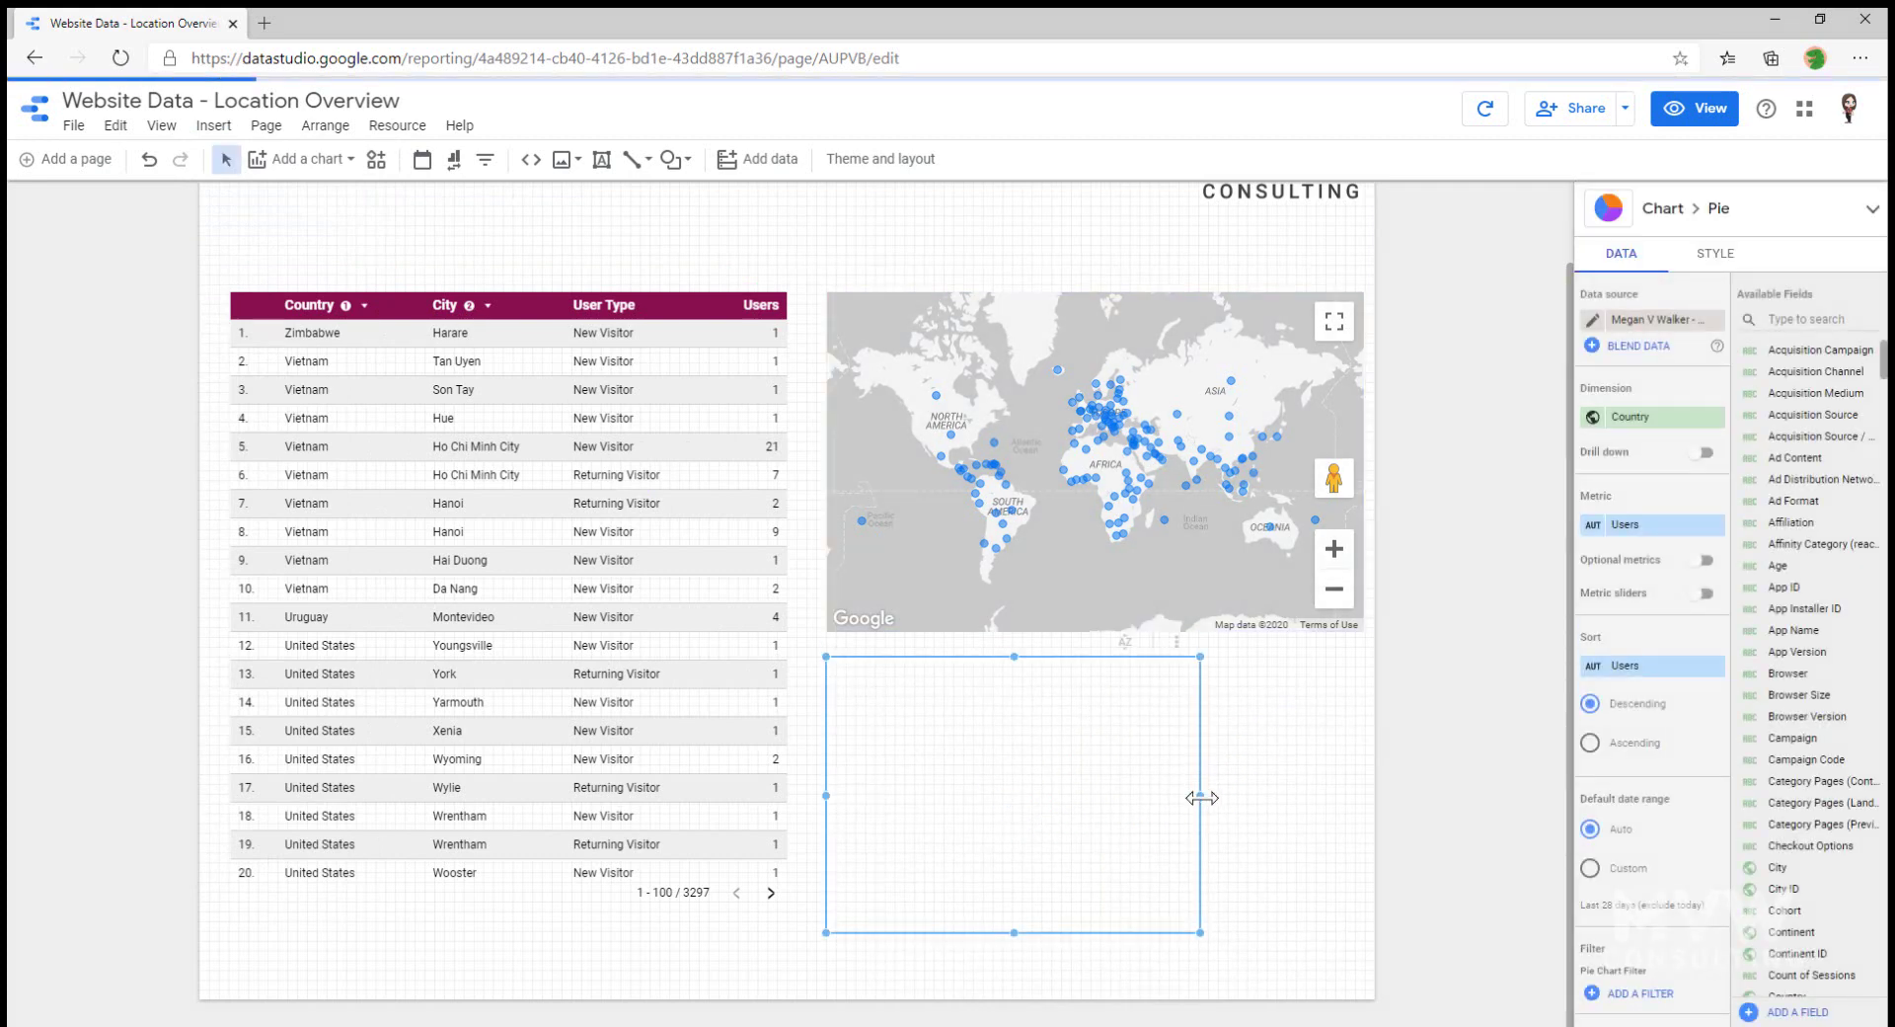
drag(1205, 795, 1366, 788)
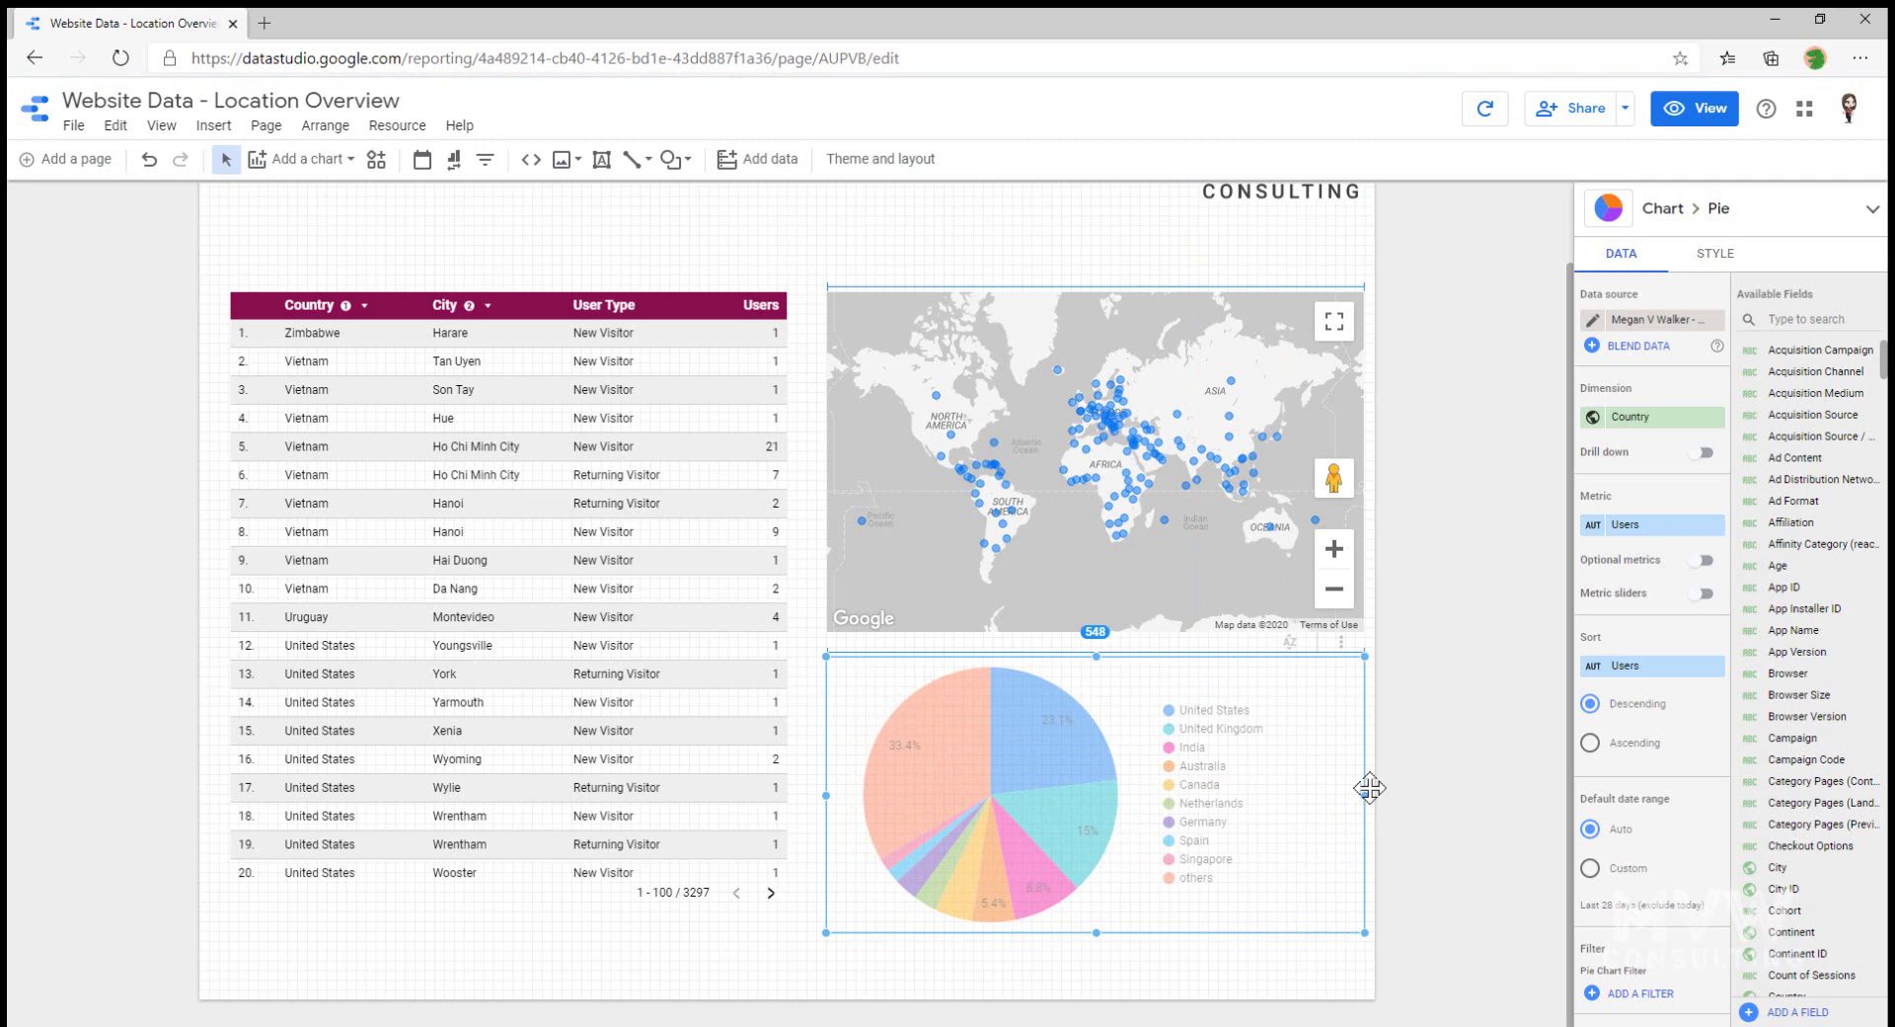
drag(1093, 652, 1092, 633)
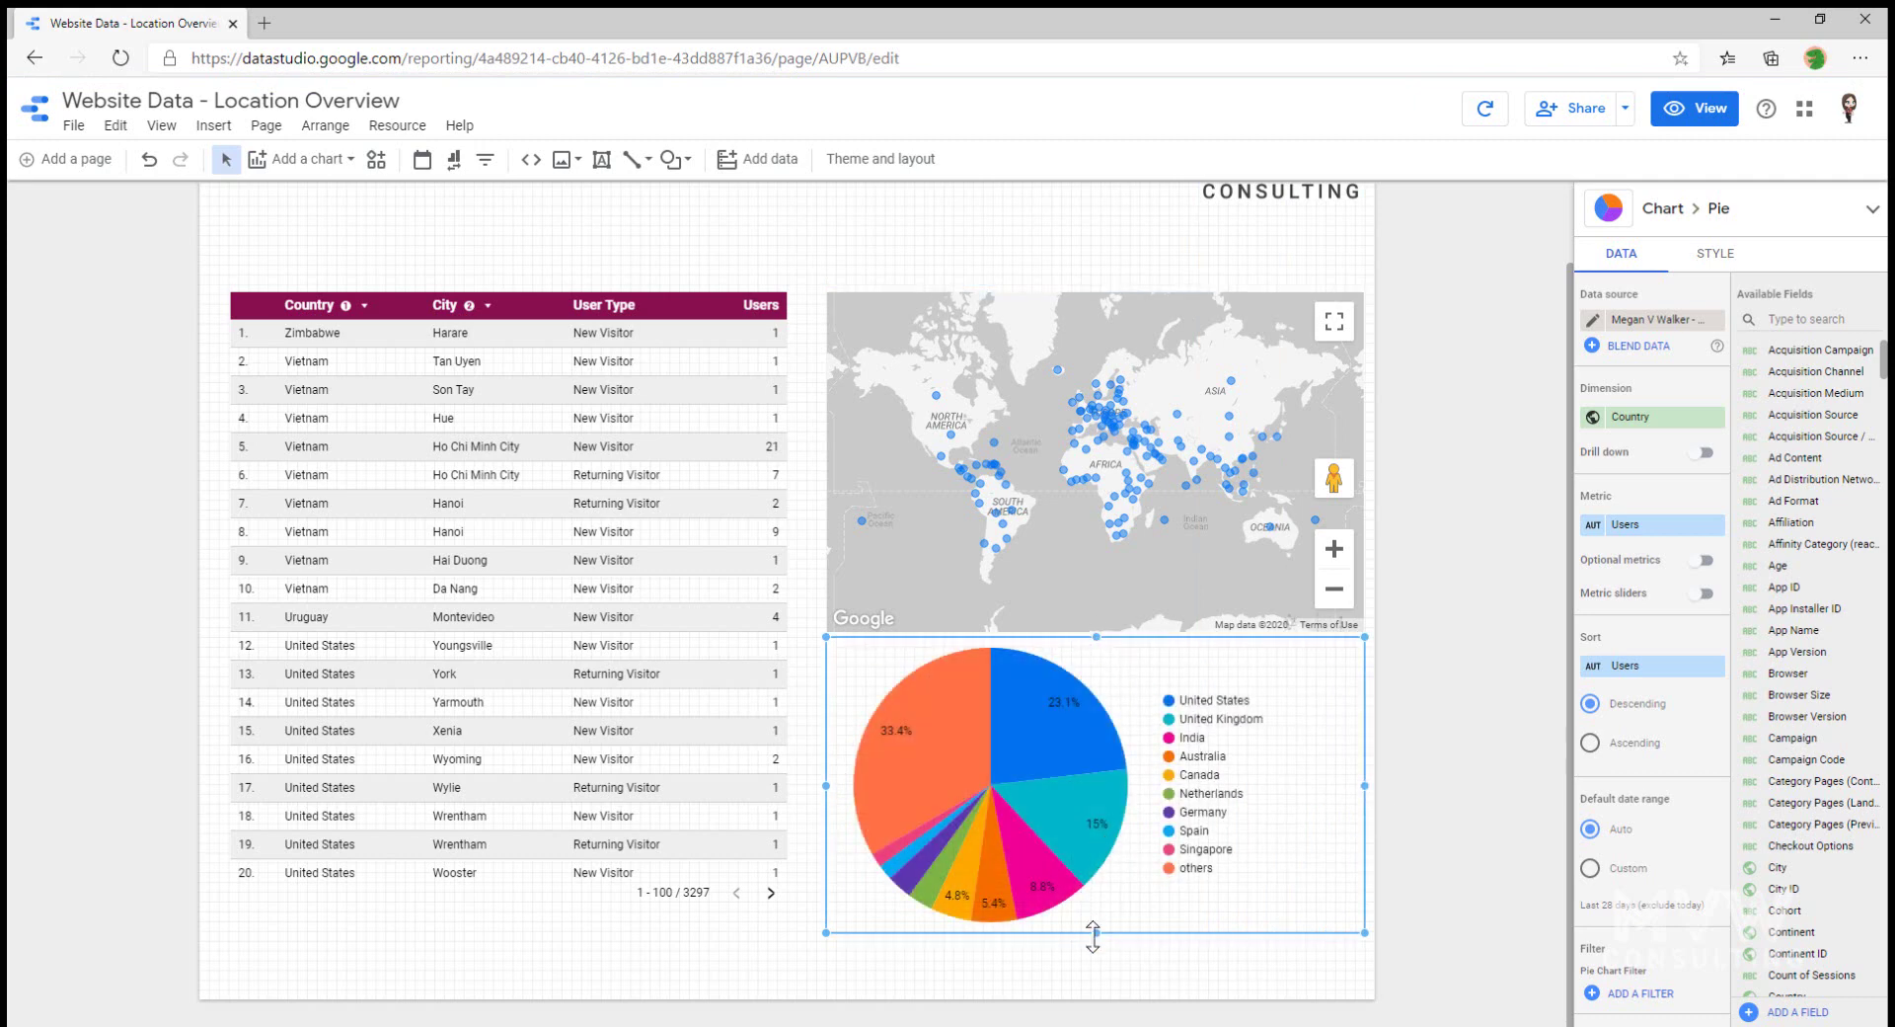
drag(1093, 933, 1093, 953)
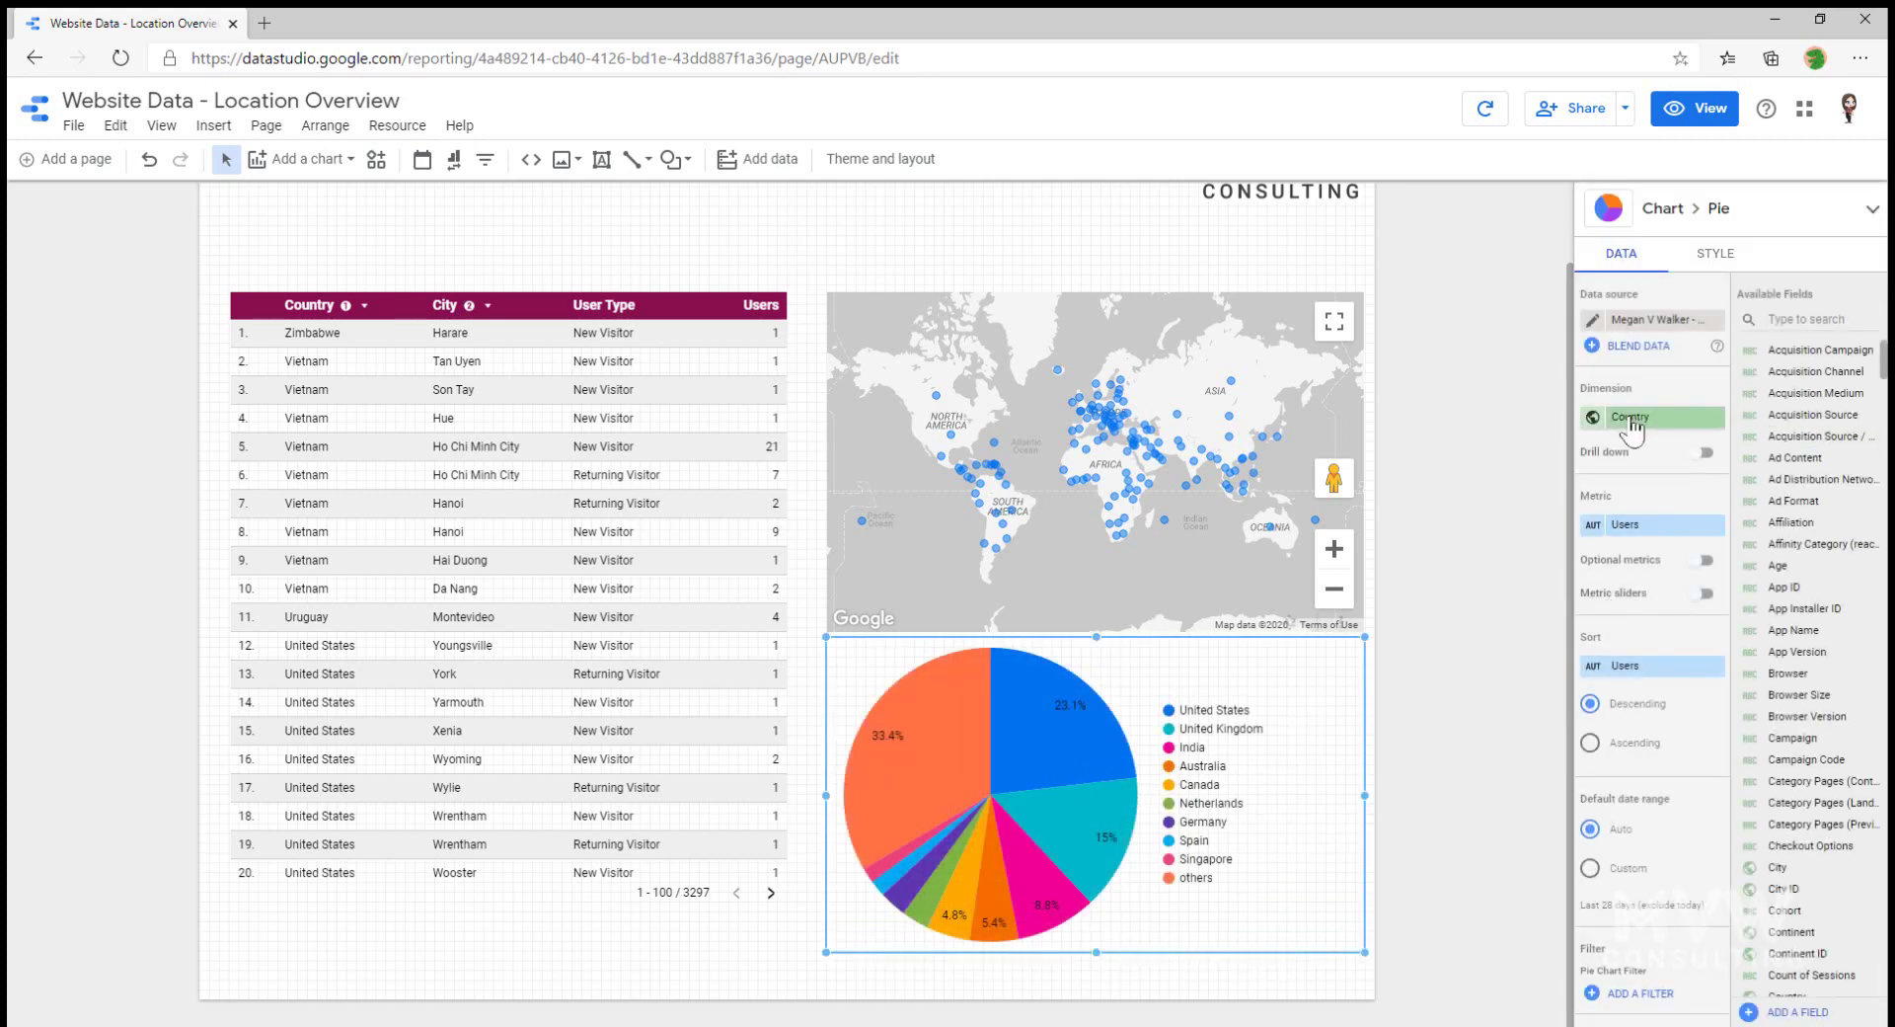
- Preview the report in view mode and scroll through its table
click(1476, 688)
scroll(1466, 690, up, 2)
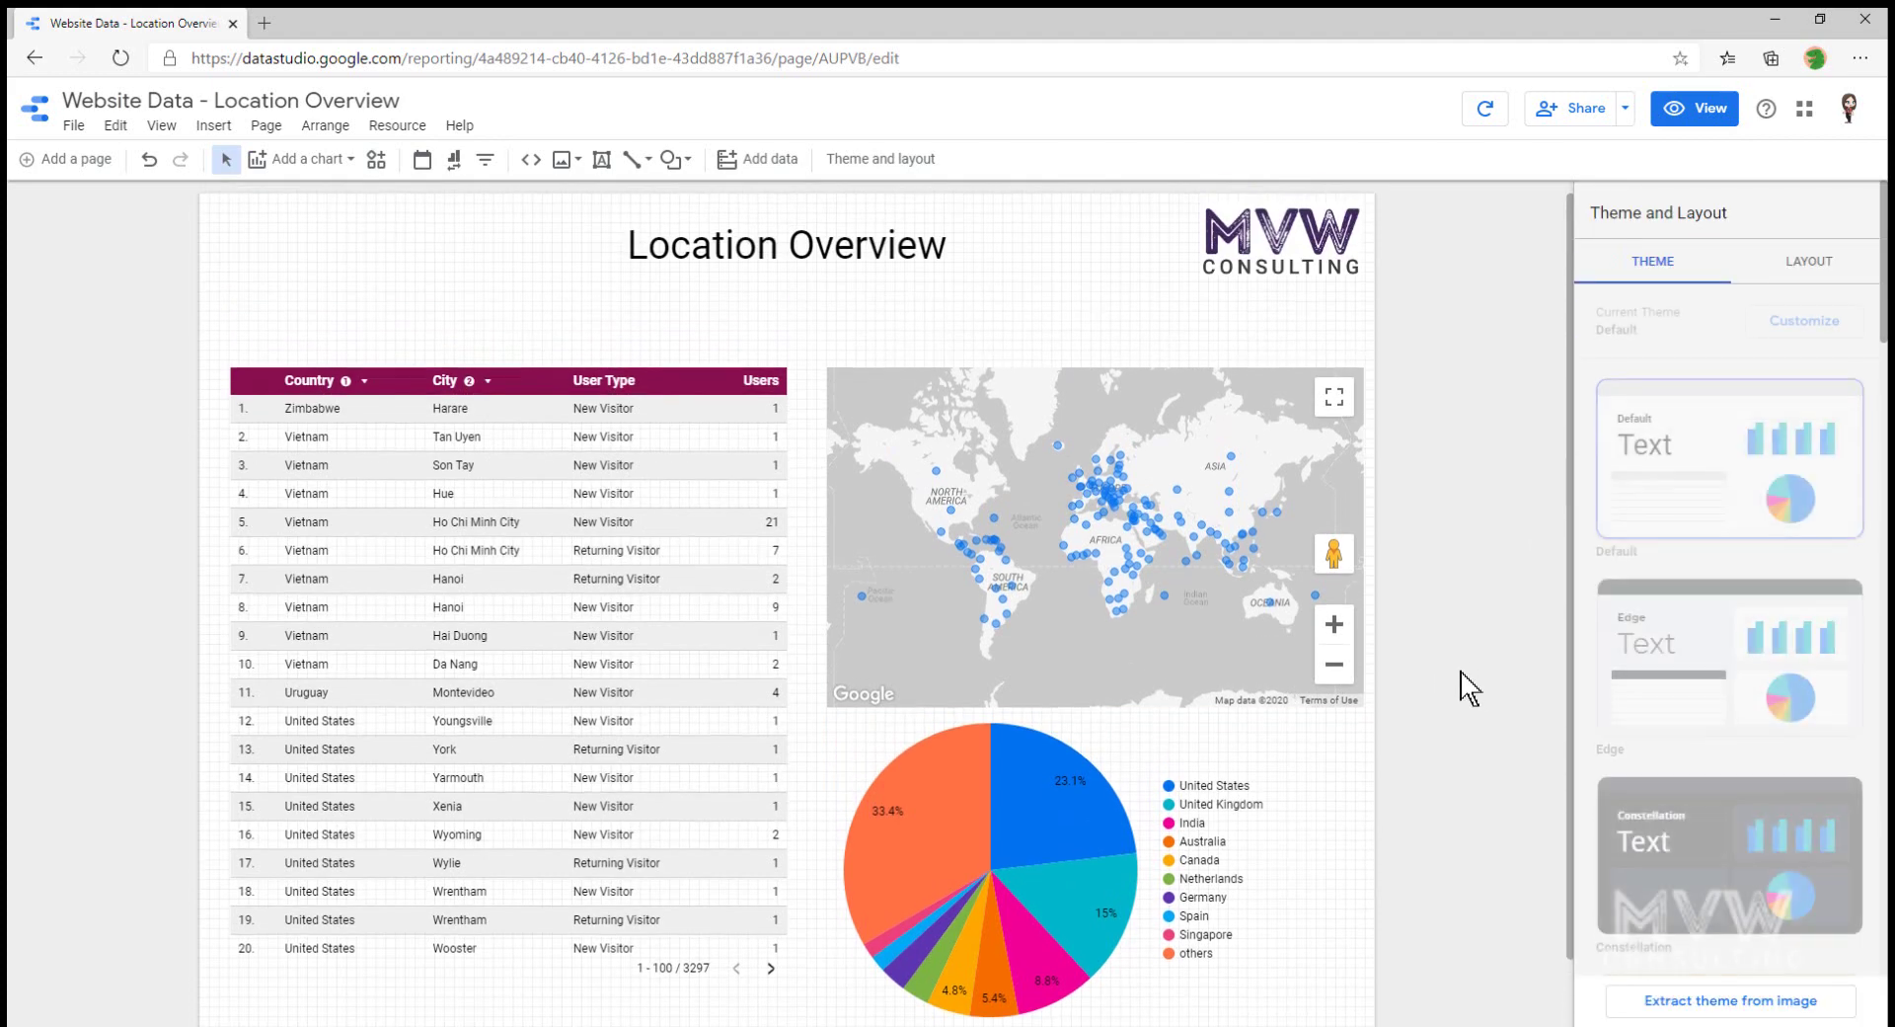
click(1683, 108)
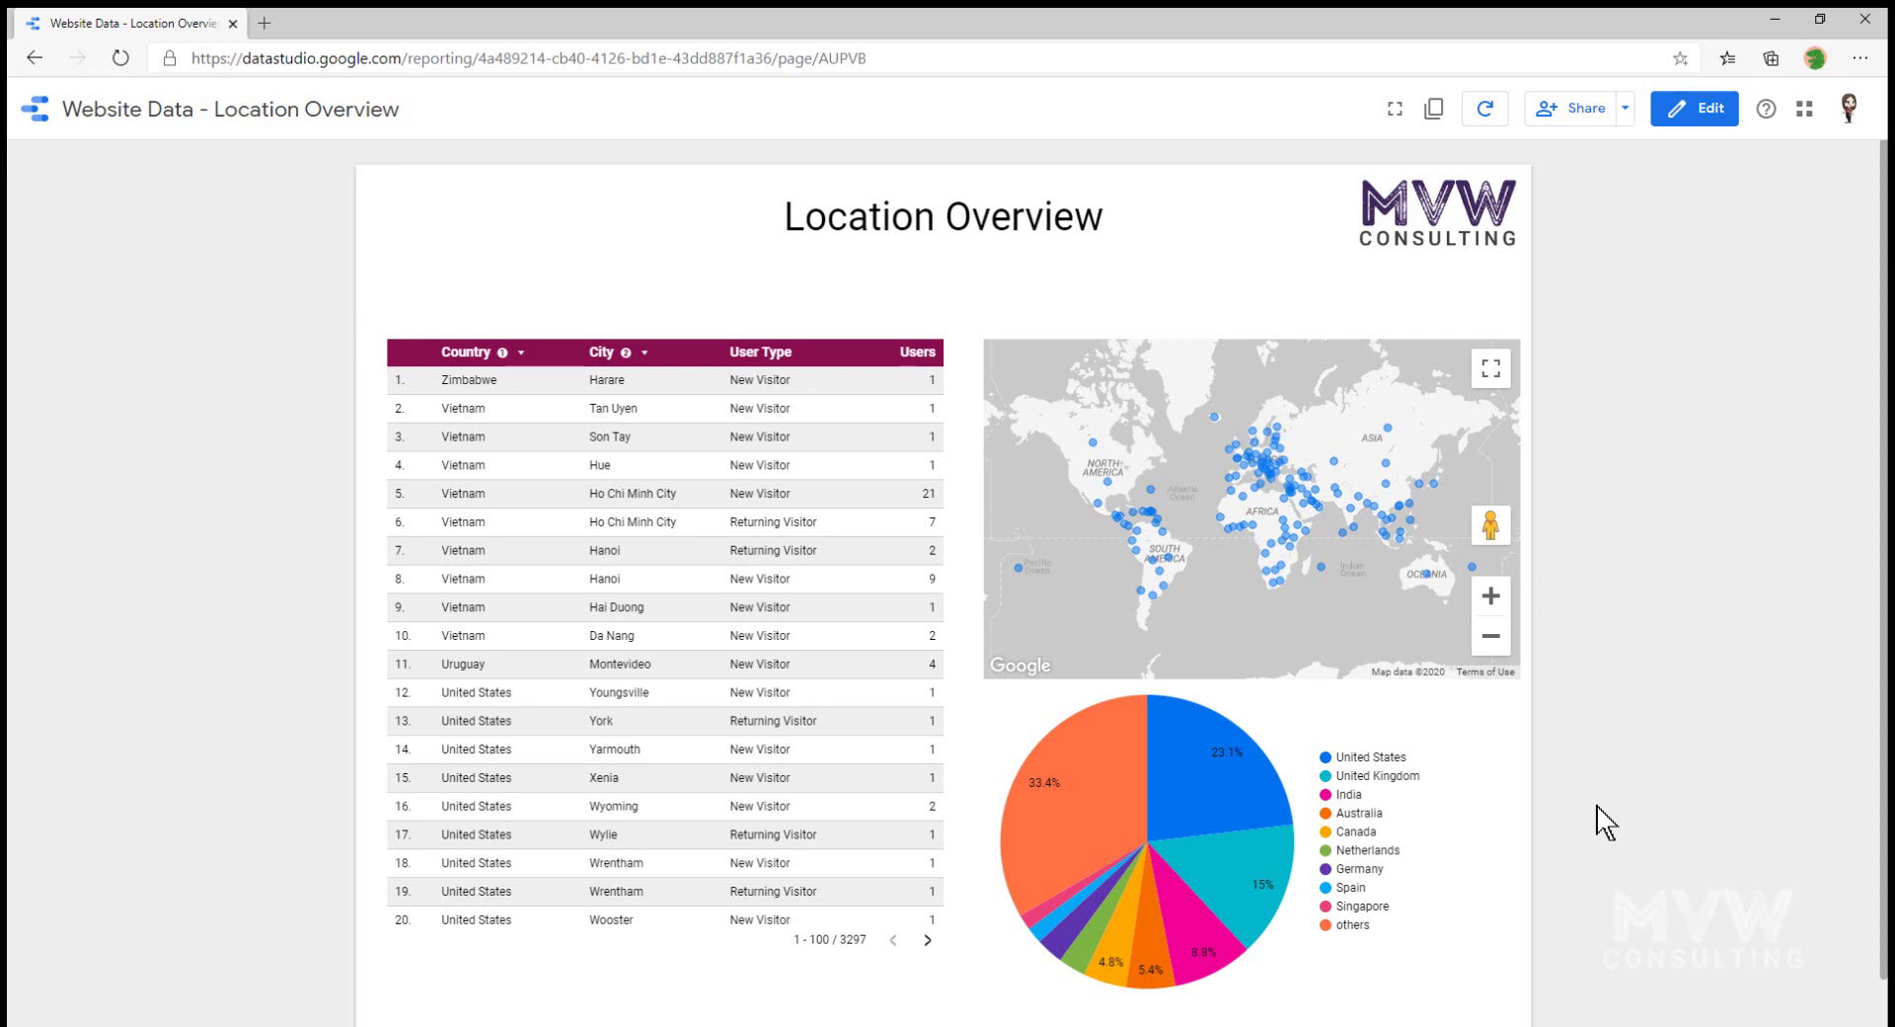
scroll(731, 519, down, 4)
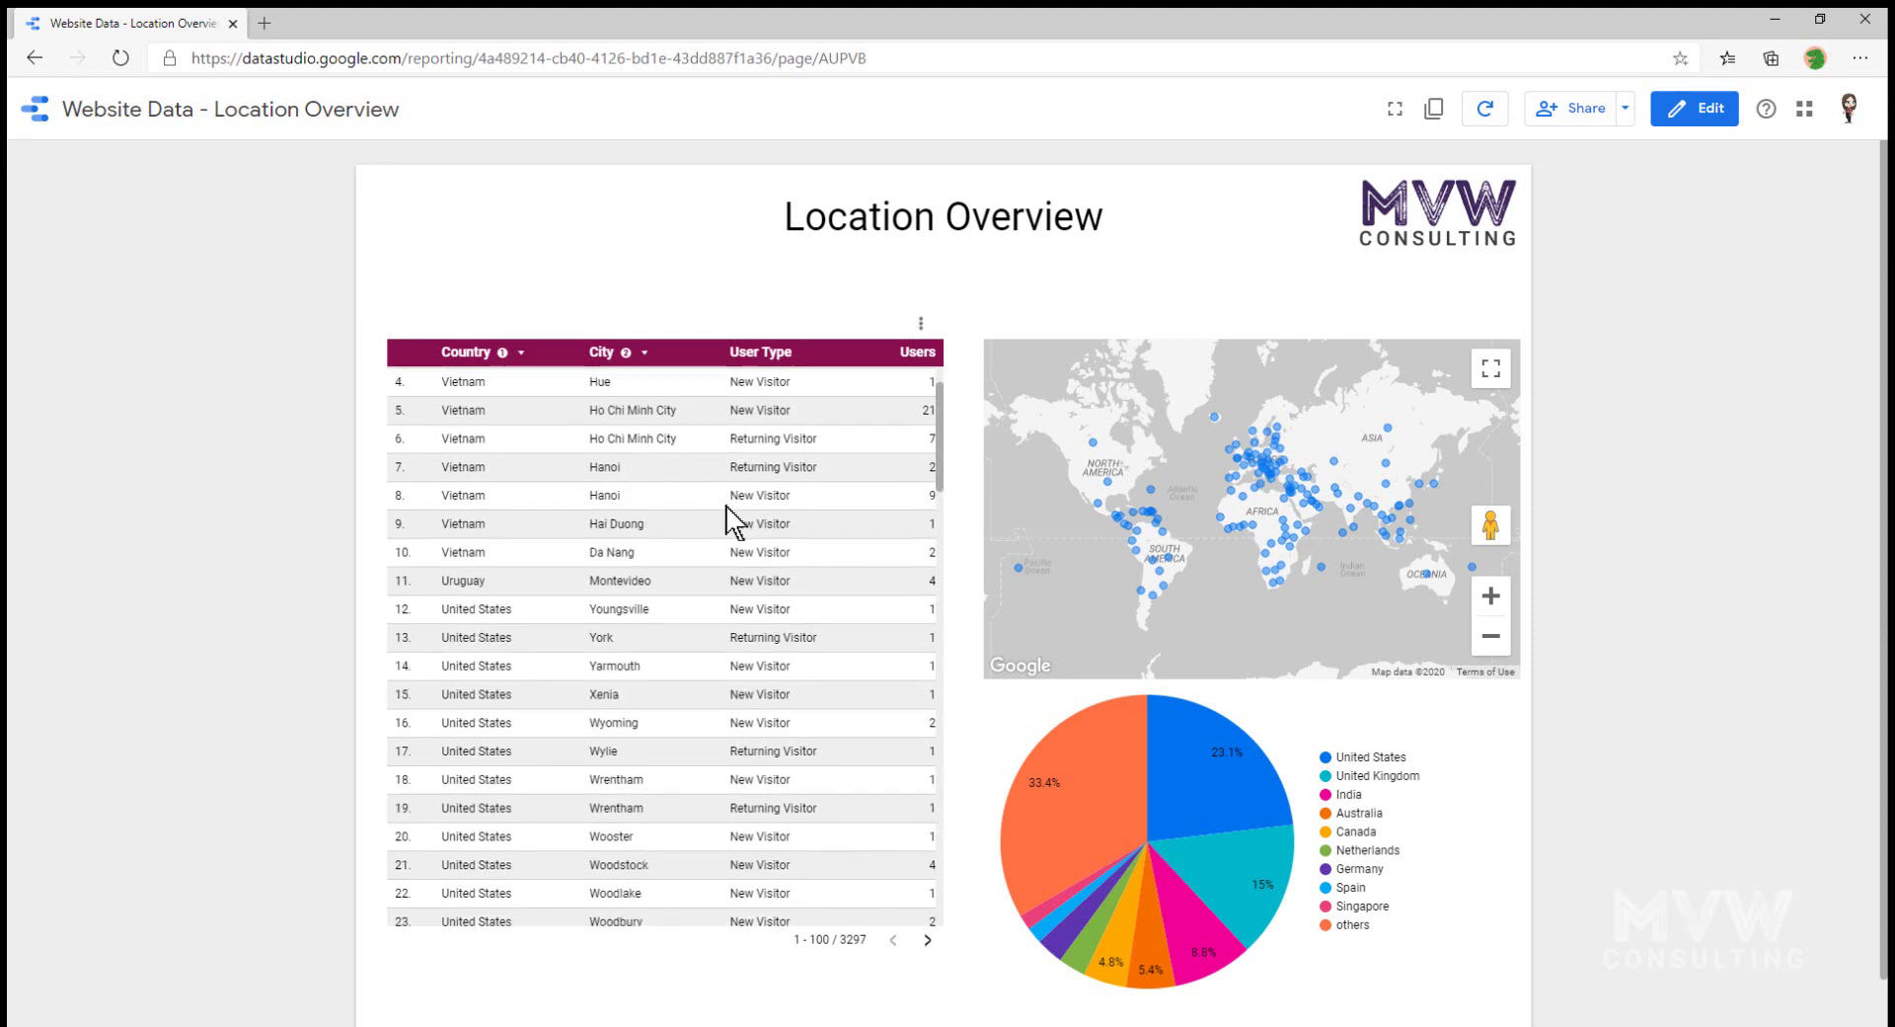
scroll(730, 519, down, 20)
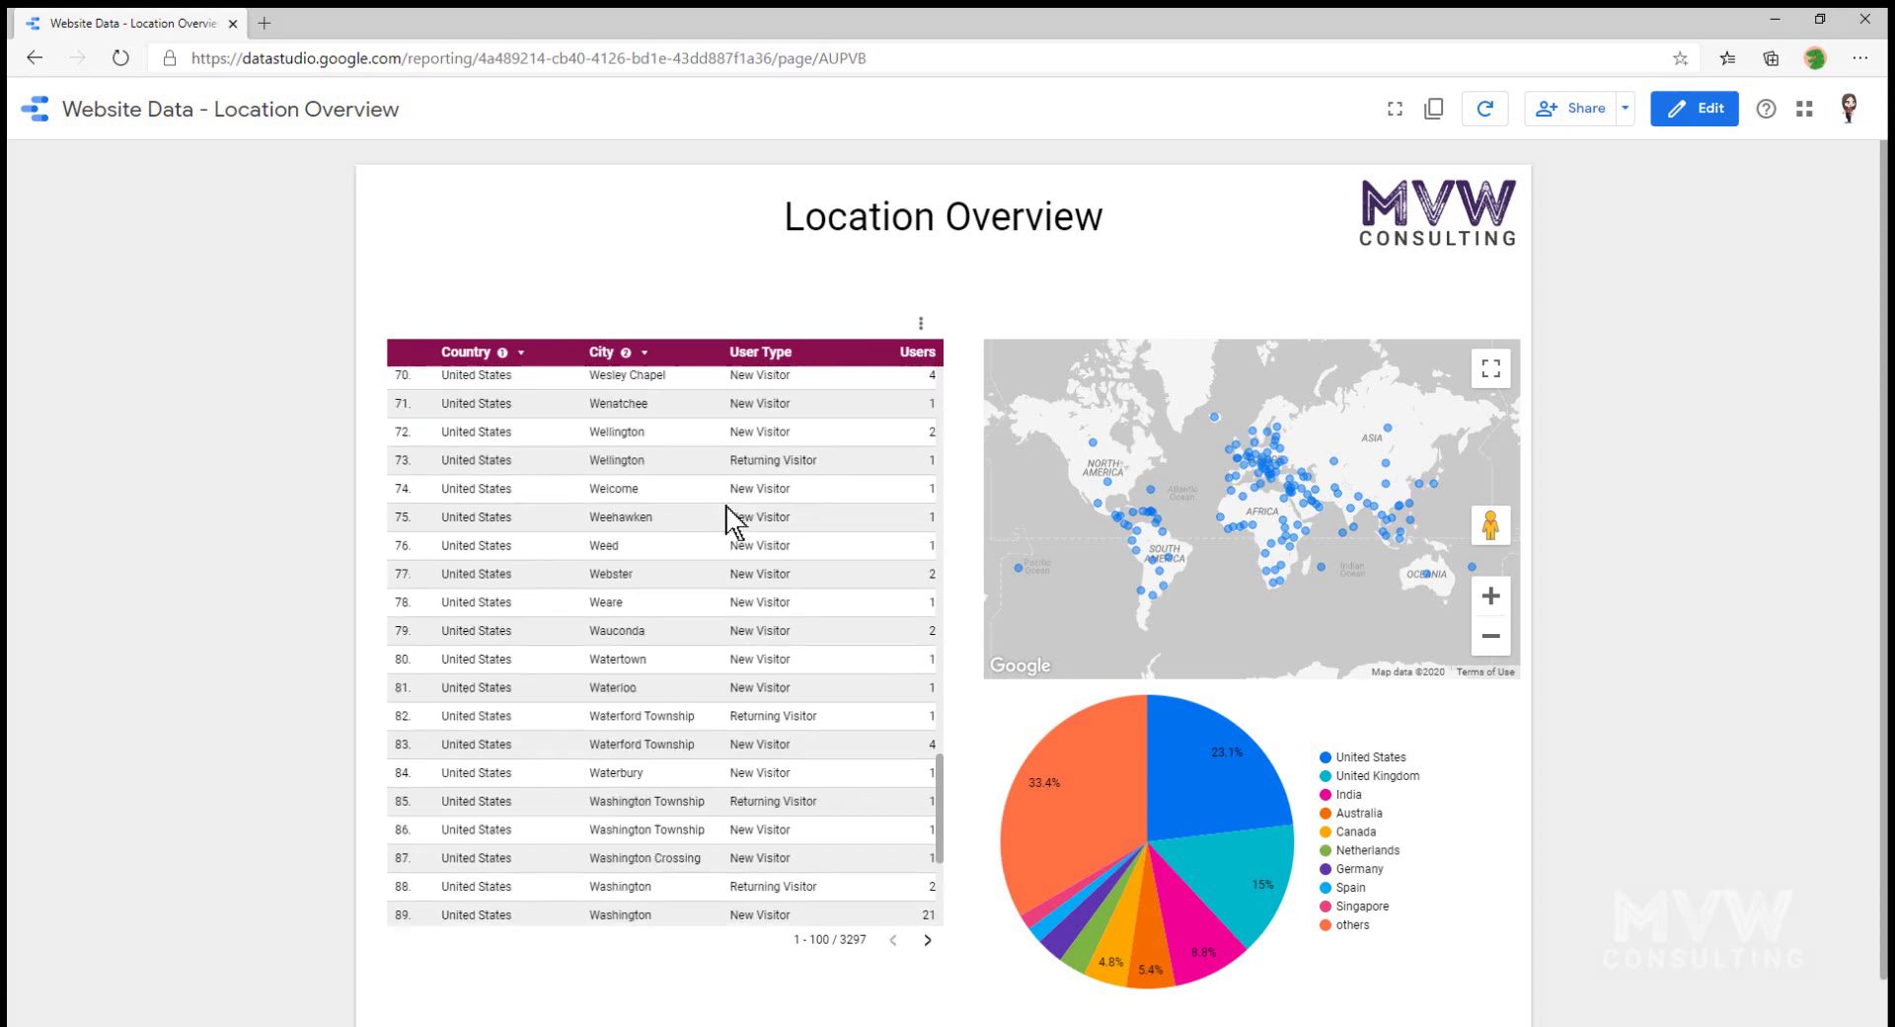
scroll(727, 508, up, 20)
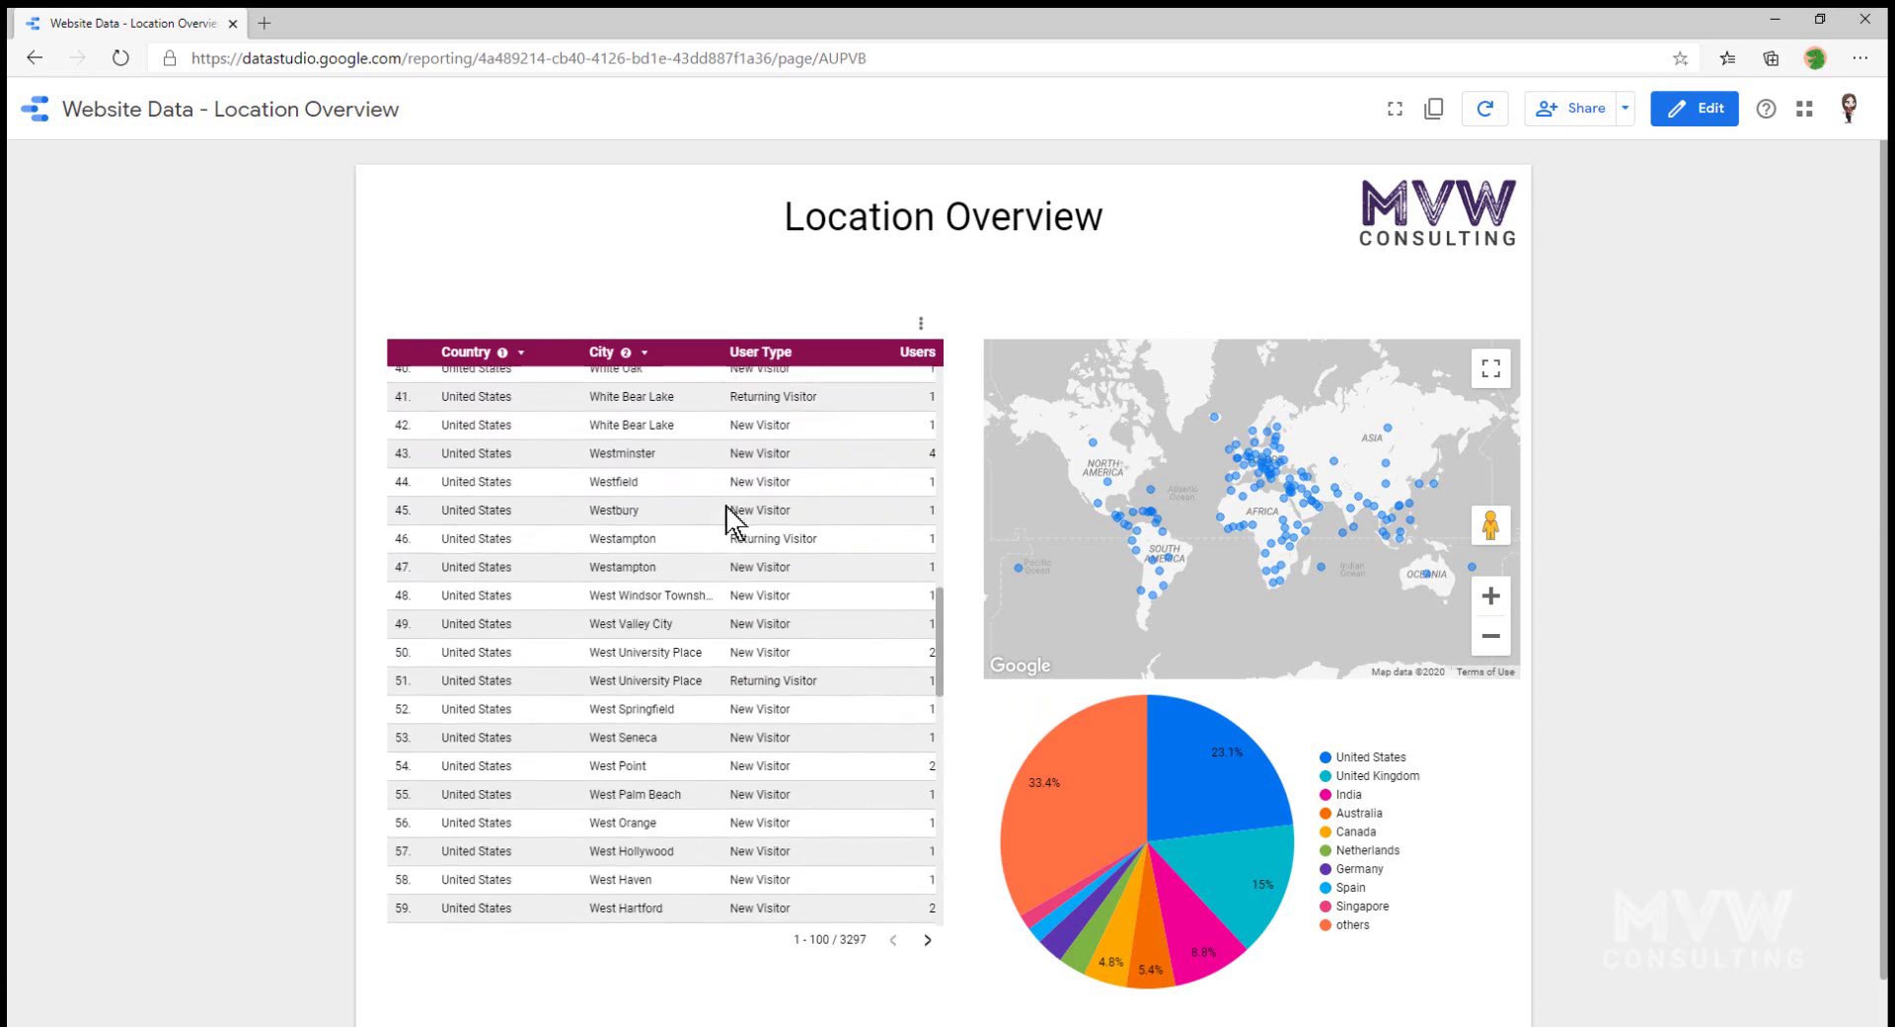
scroll(731, 521, up, 4)
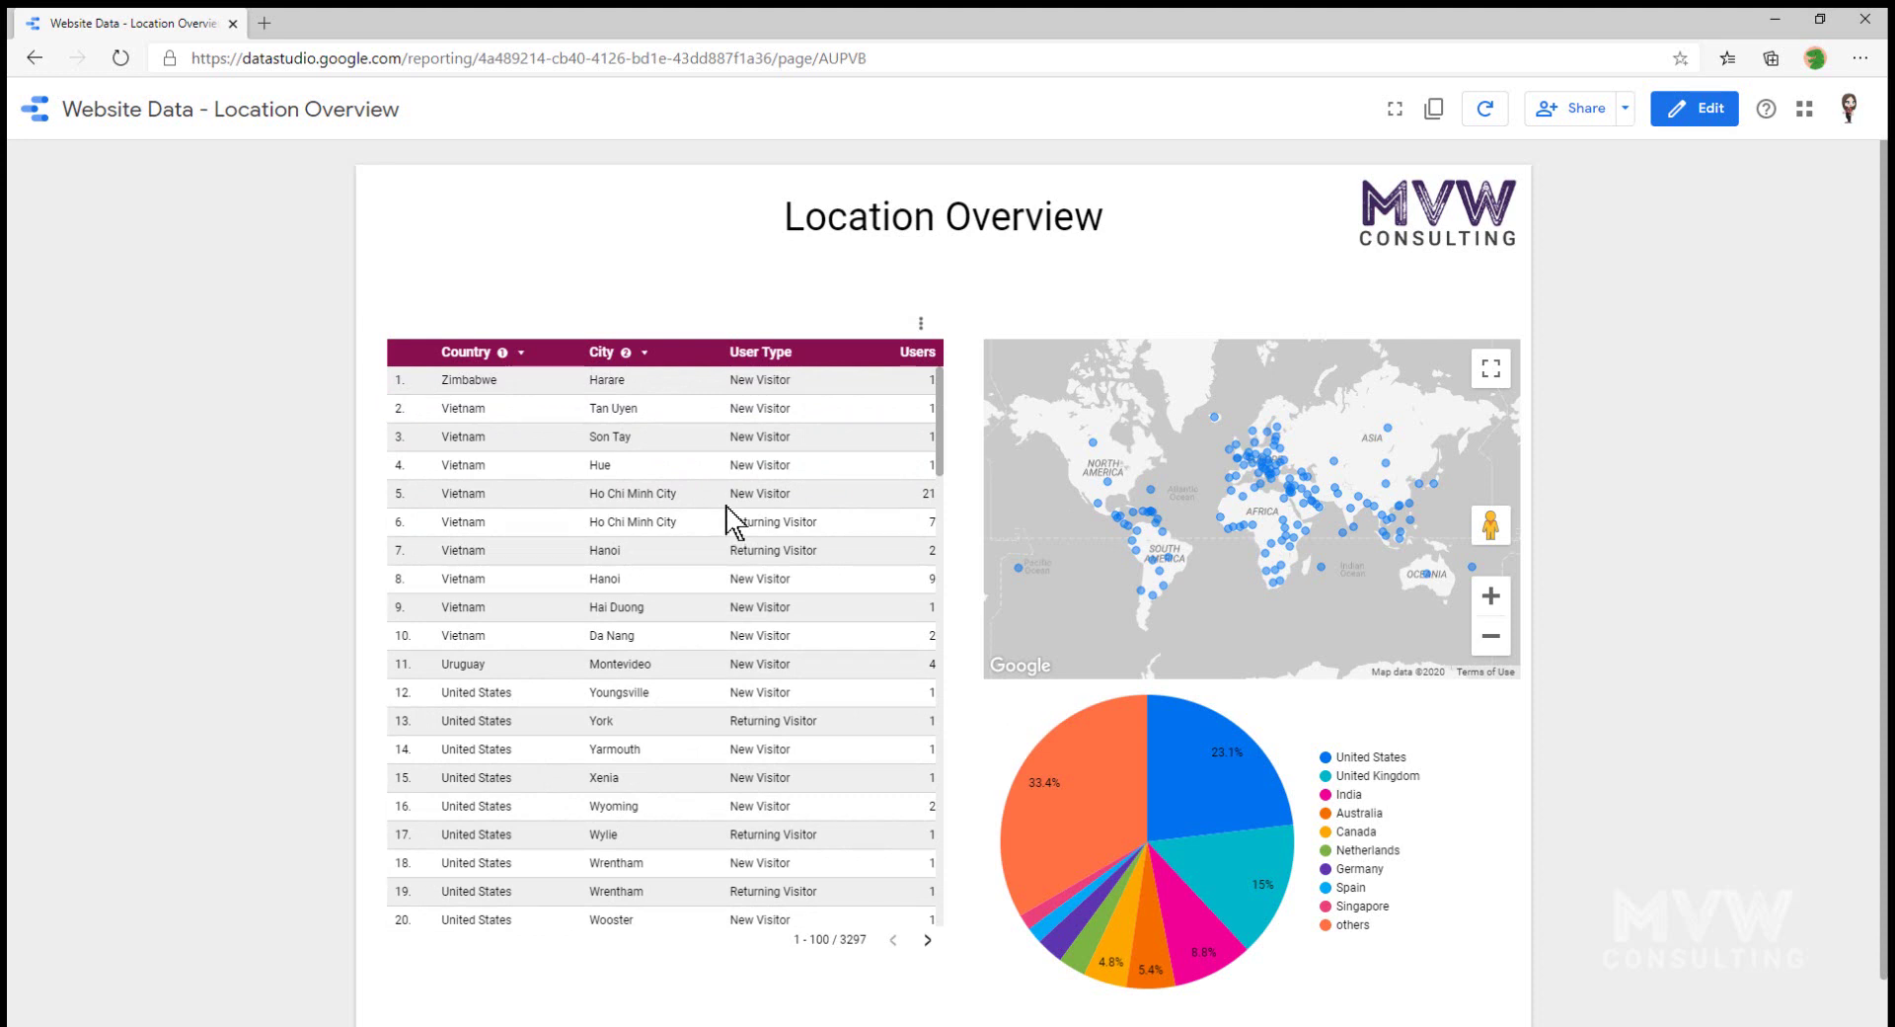
- Check the report's Share options, then close them
click(1625, 110)
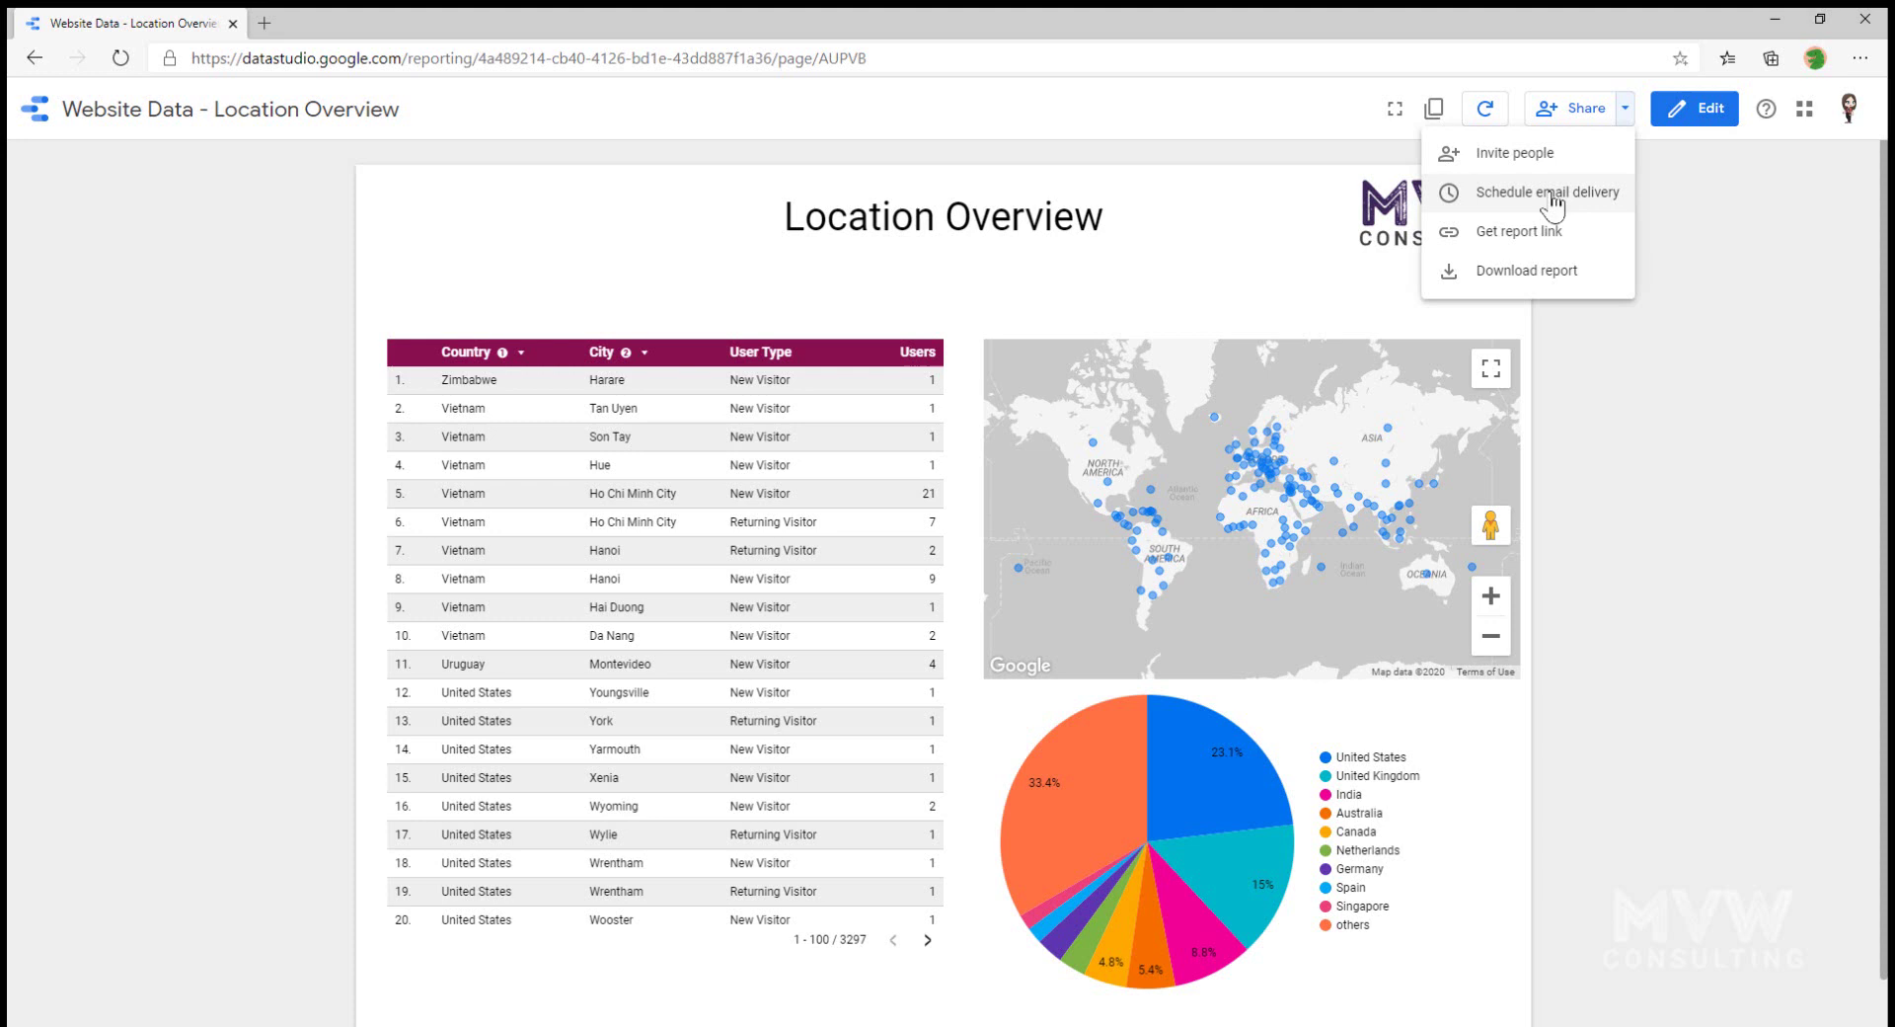
click(1600, 613)
scroll(774, 592, down, 1)
scroll(770, 588, up, 1)
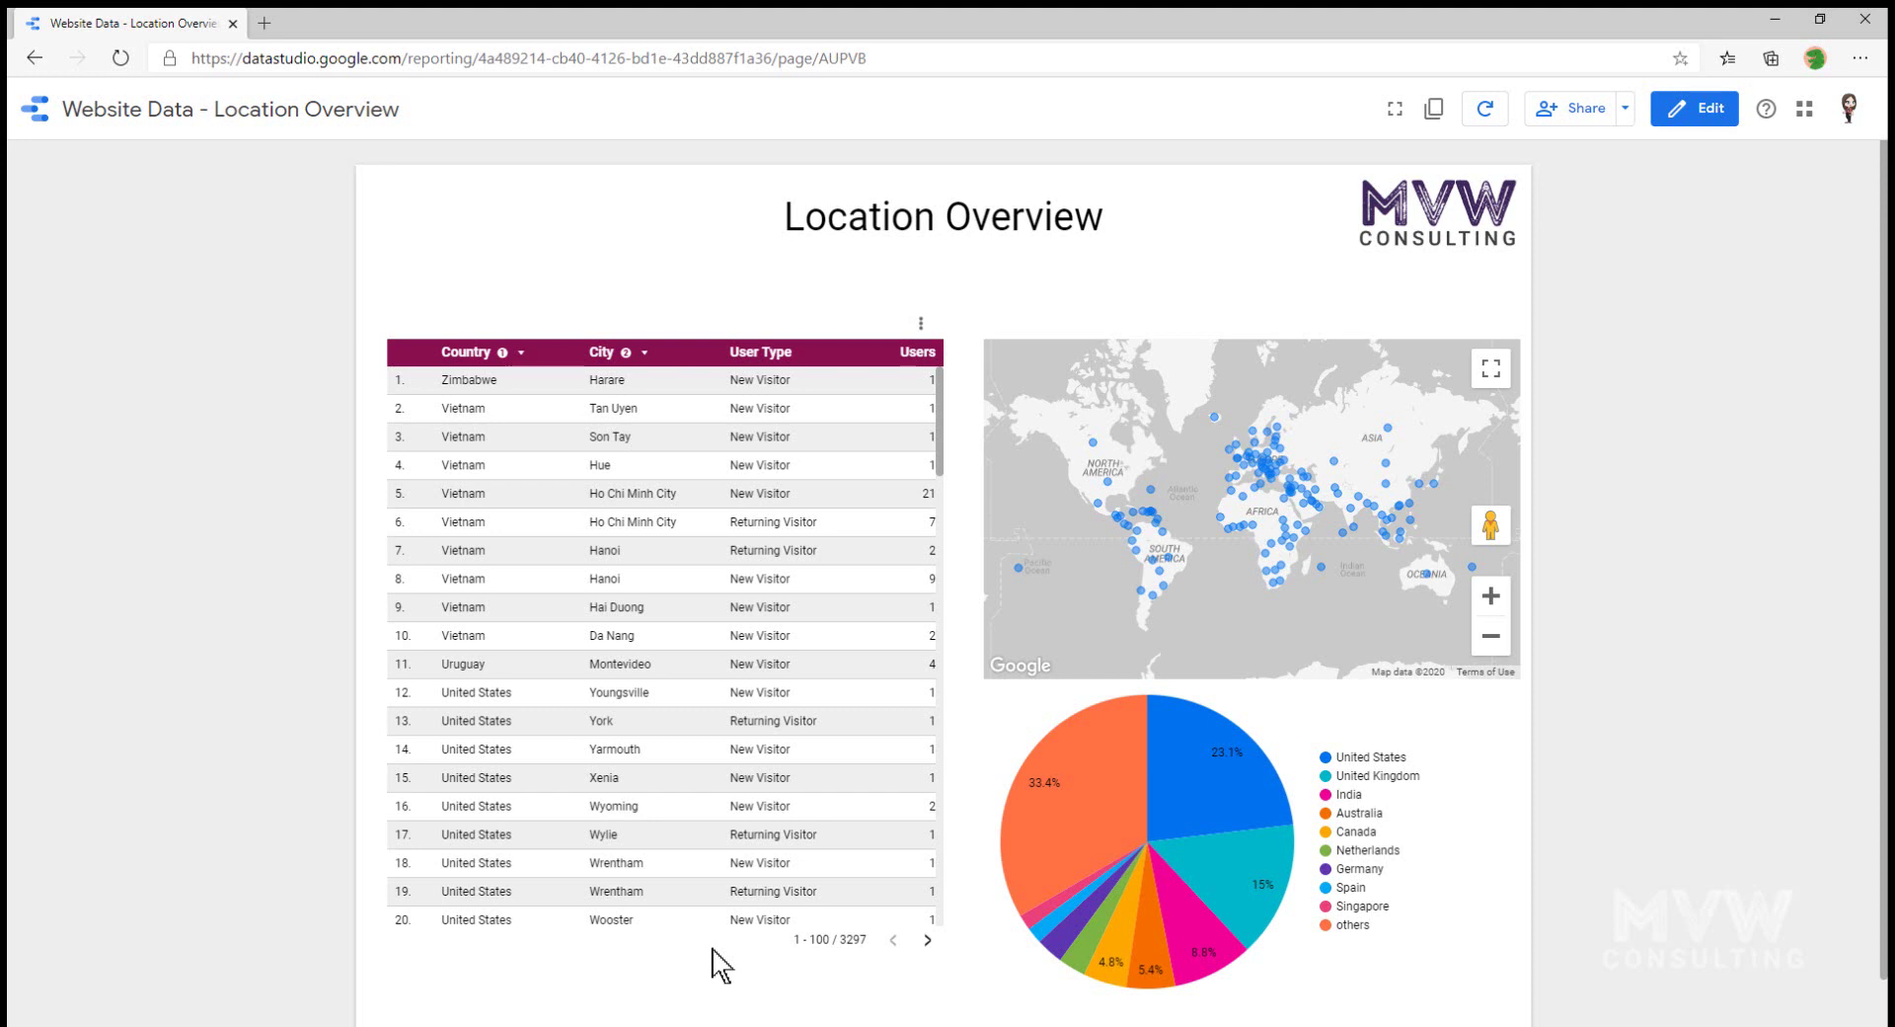
- Back in edit mode, place a date range control at the page's top-left, then switch to View
click(1680, 116)
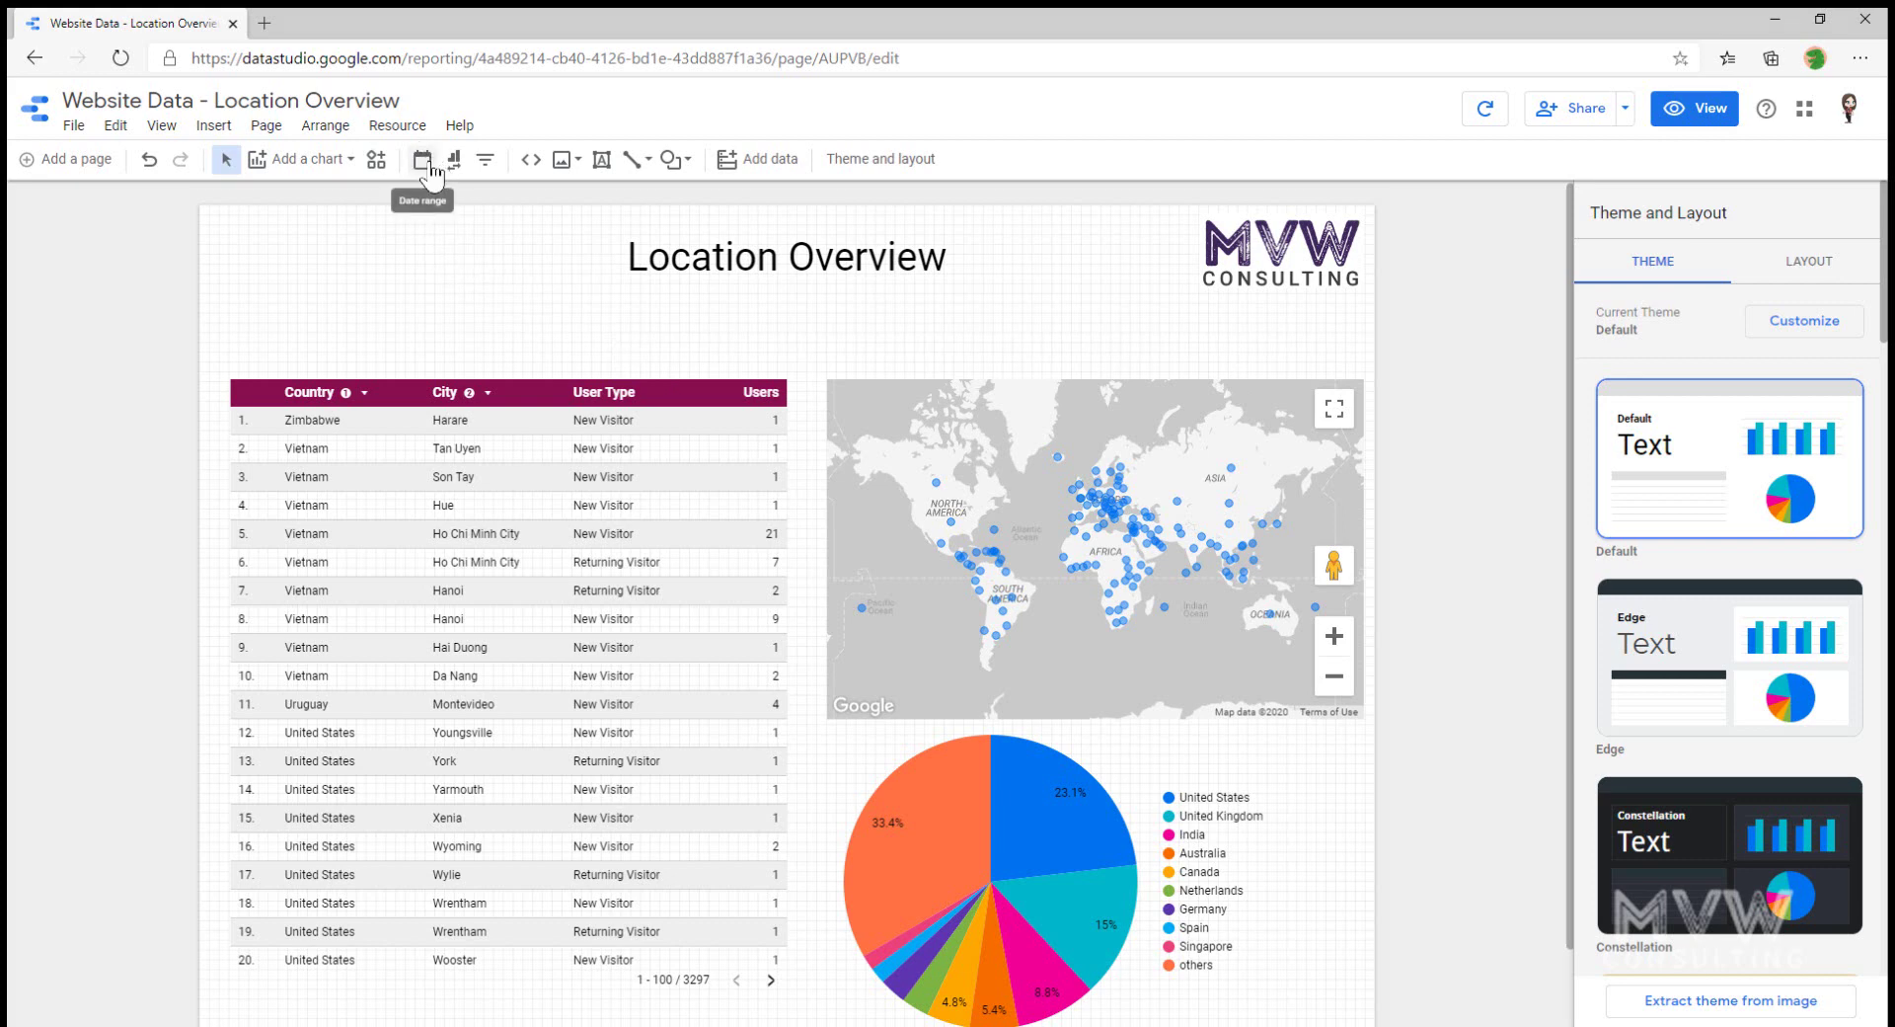
click(431, 168)
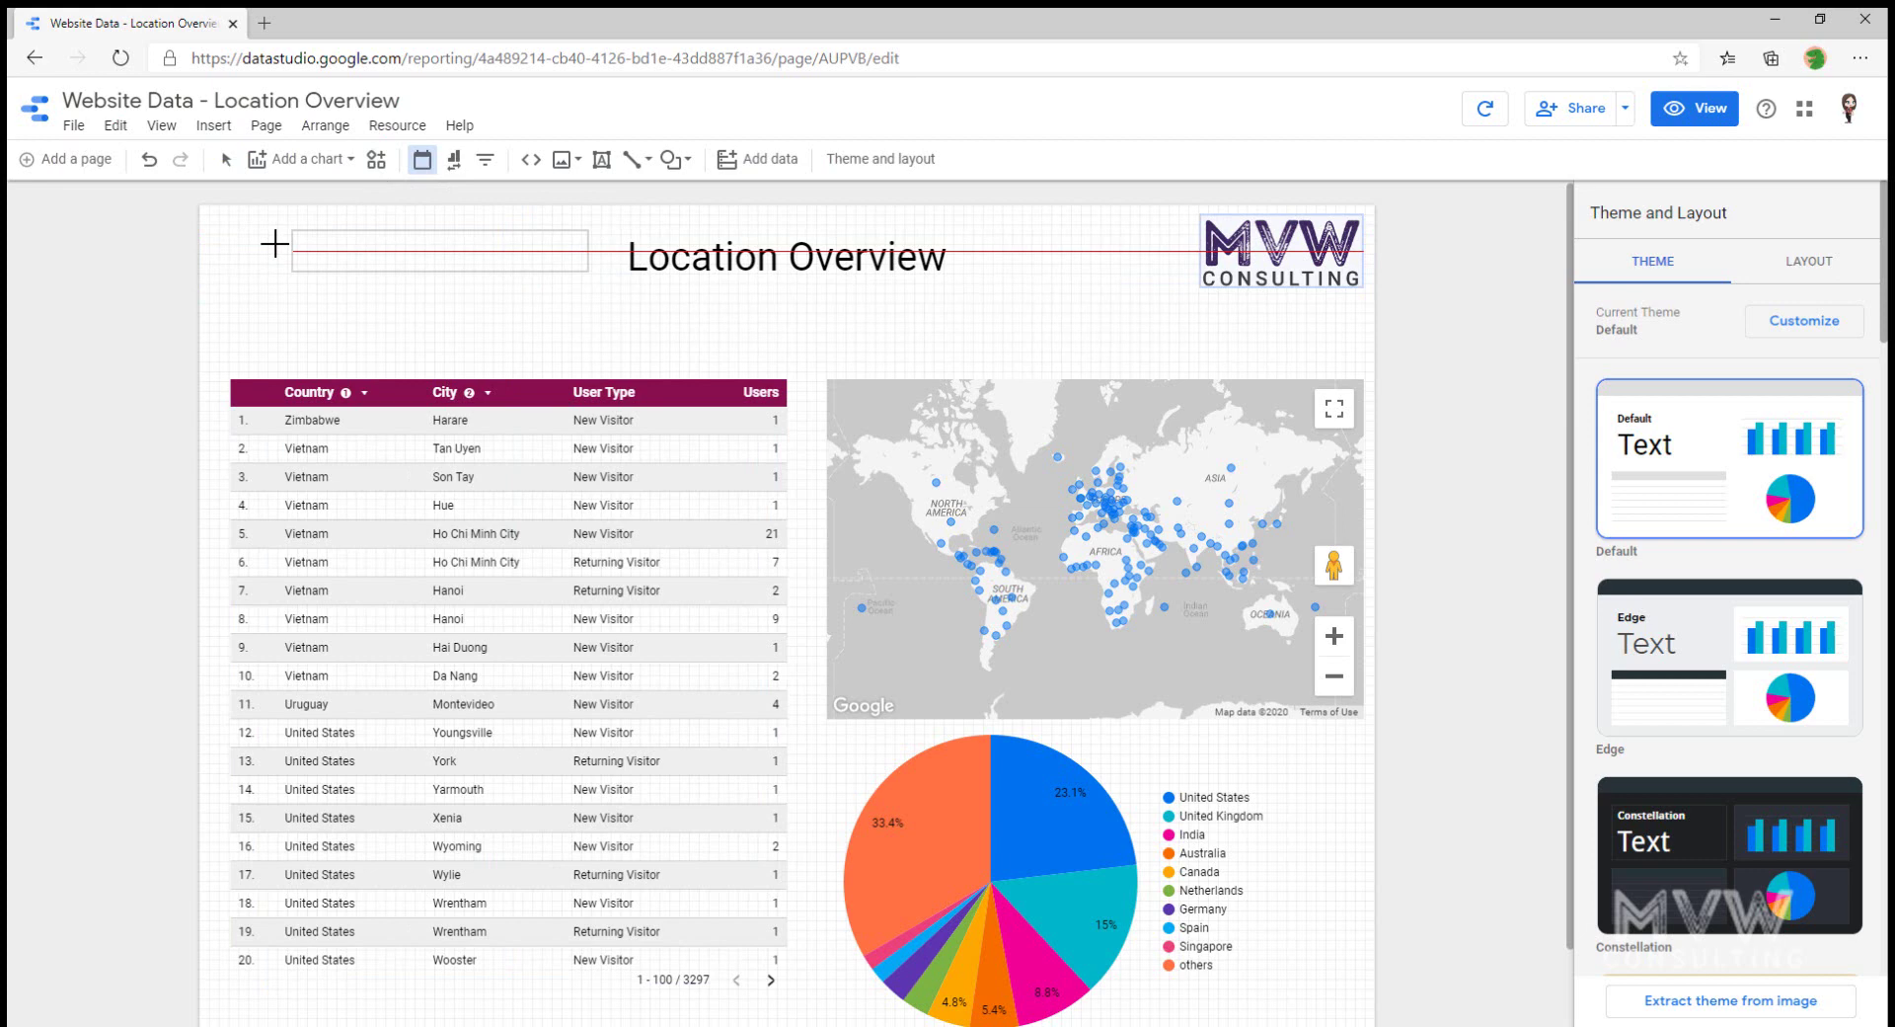
click(231, 249)
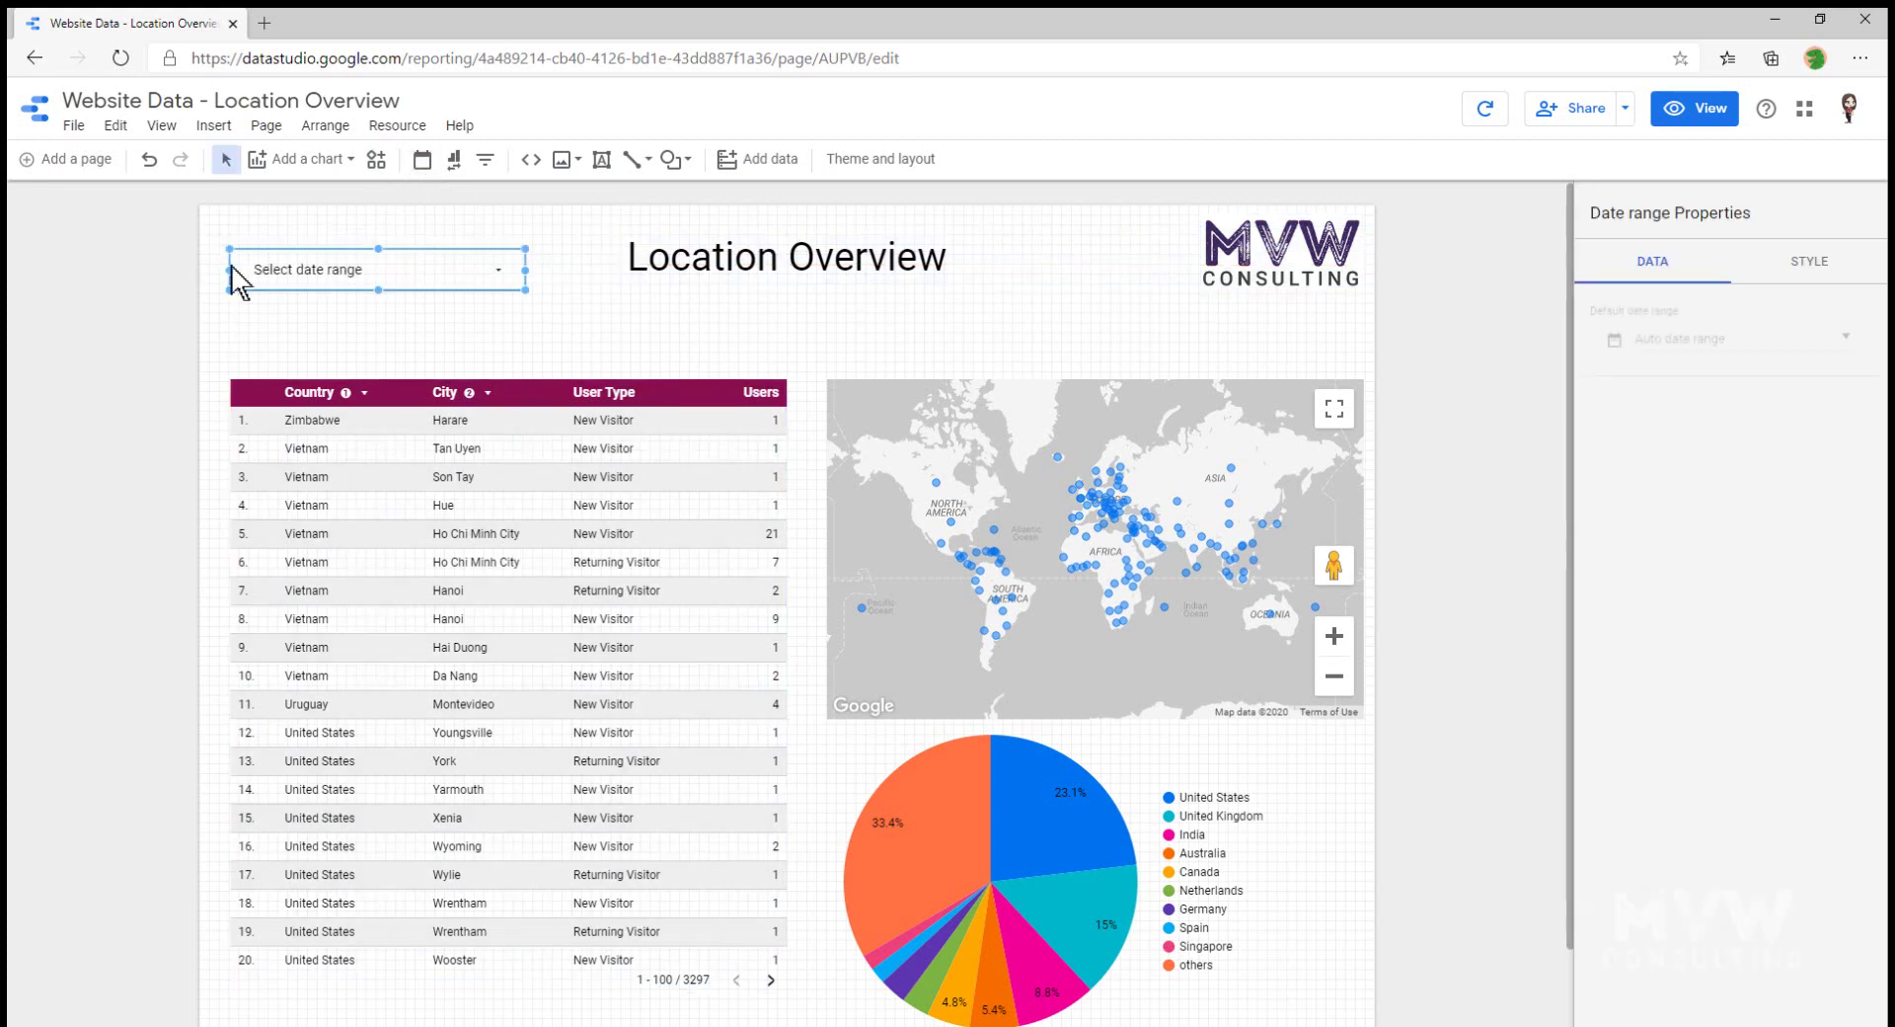
click(1700, 104)
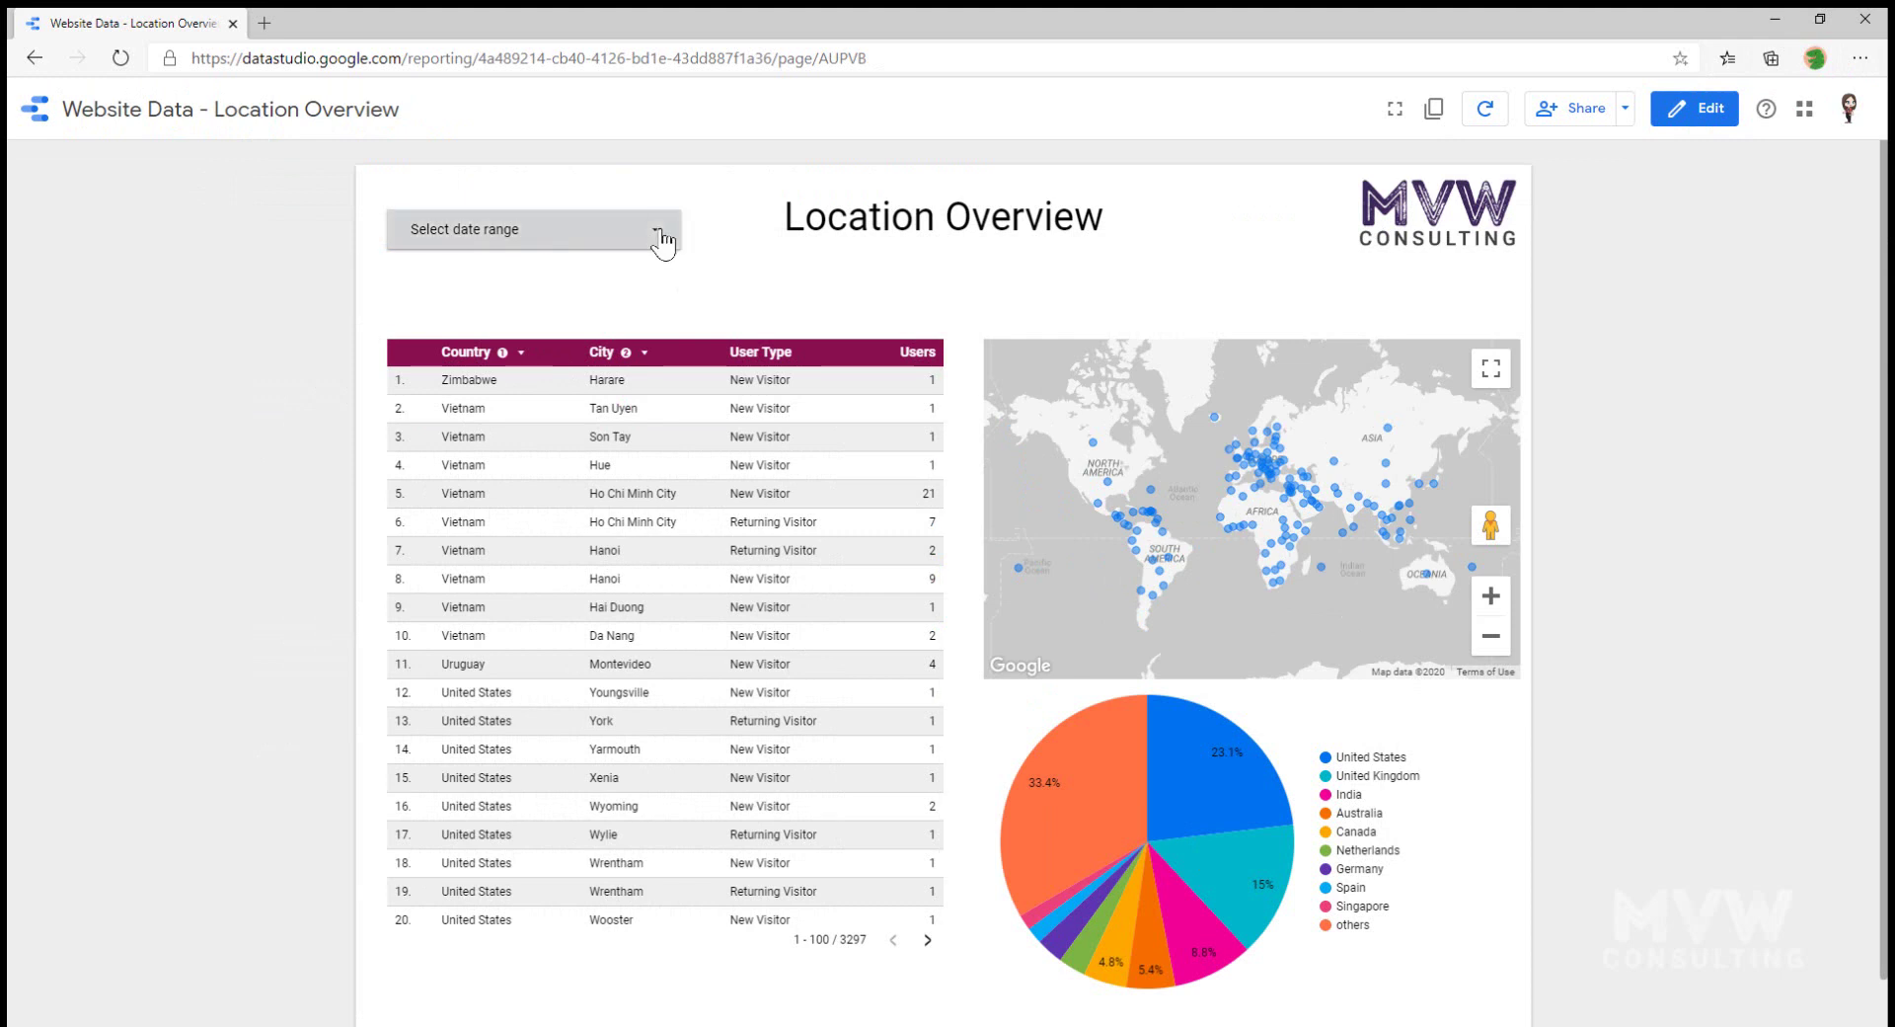
- Apply a Jun 1 – Jun 23, 2020 date range in the control, then go back to Edit
click(659, 237)
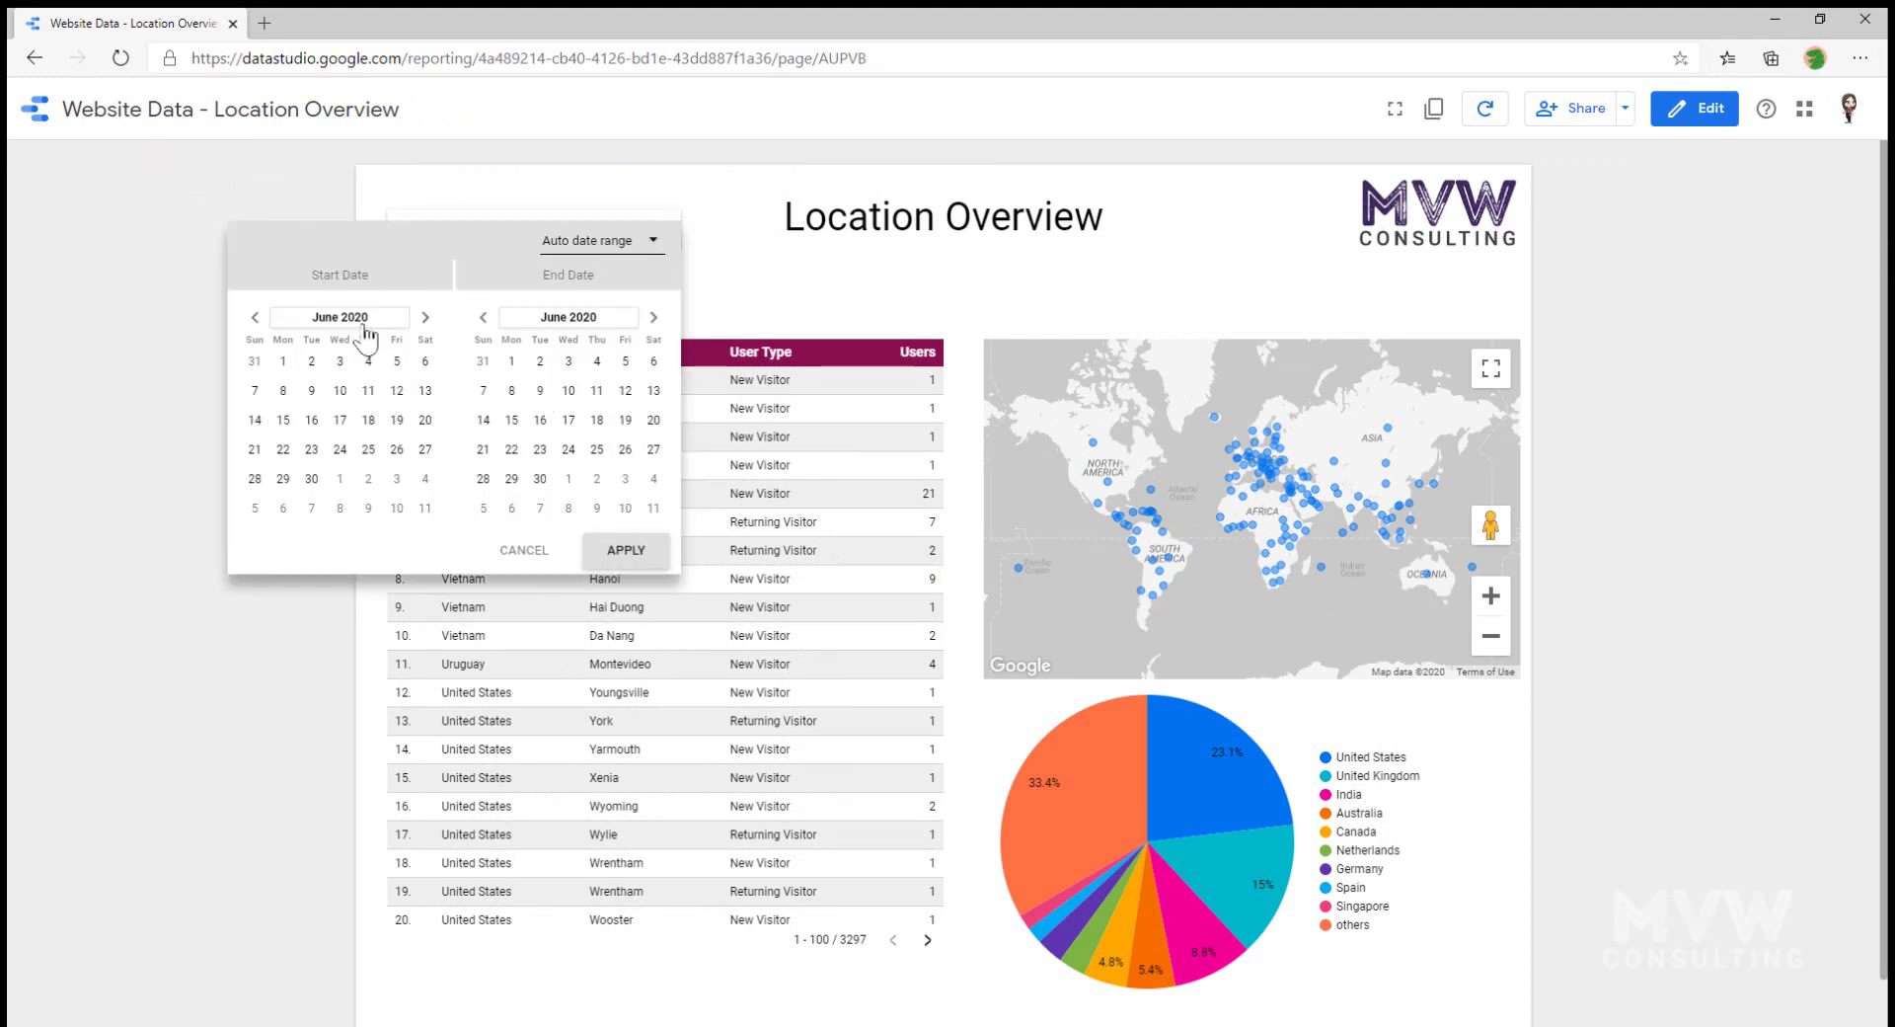
click(282, 361)
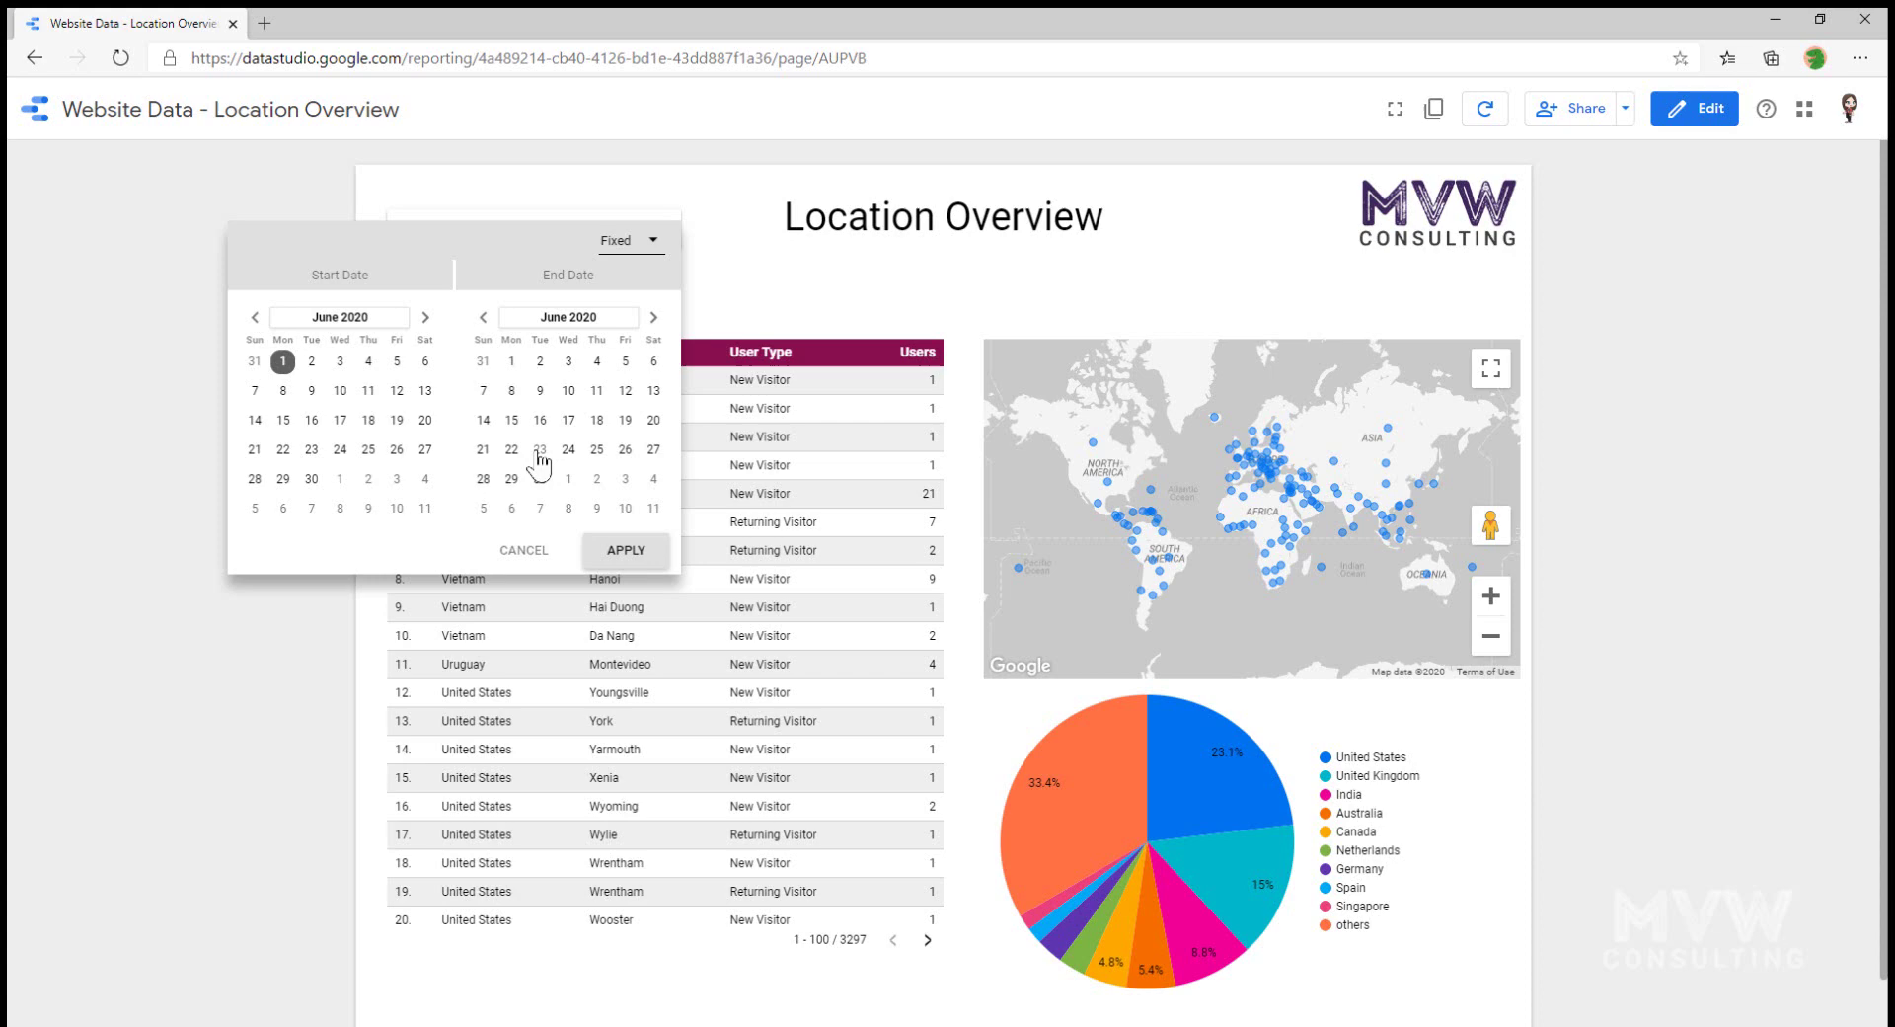
click(540, 449)
click(626, 549)
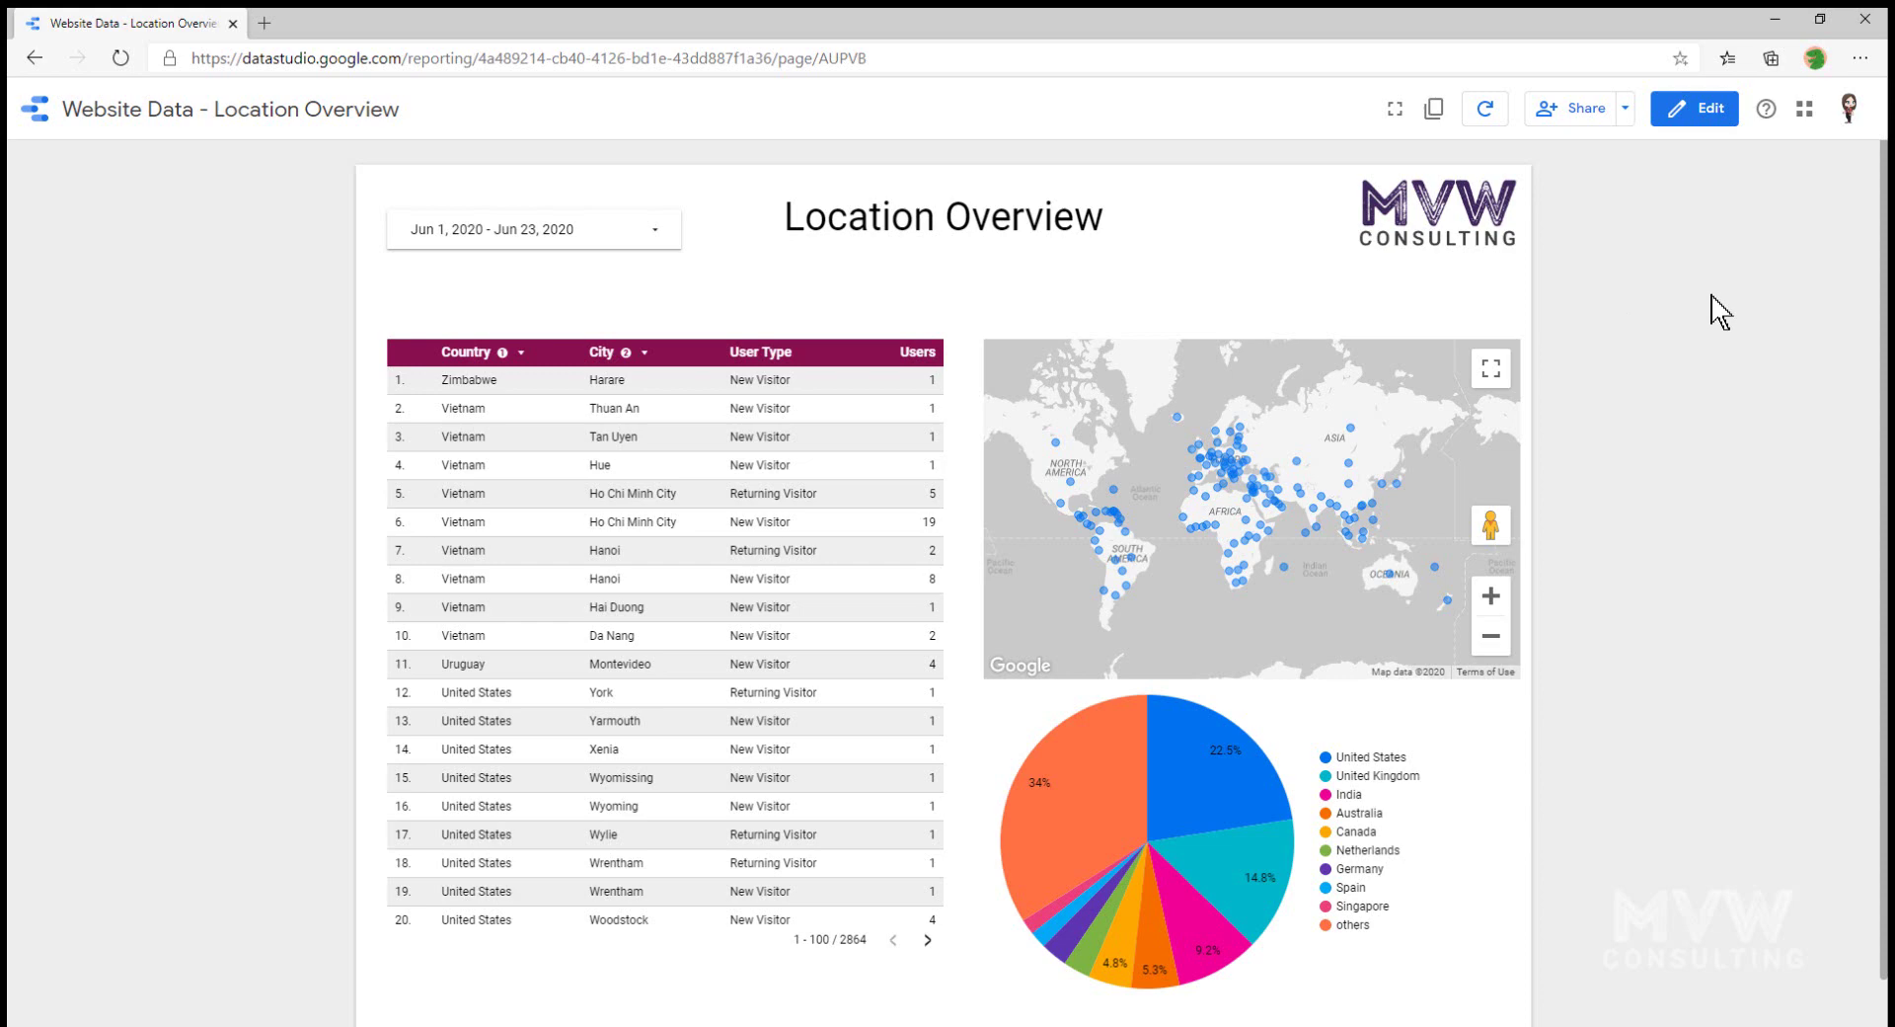
click(1694, 108)
- Open File > Report settings, then close the settings panel
click(75, 127)
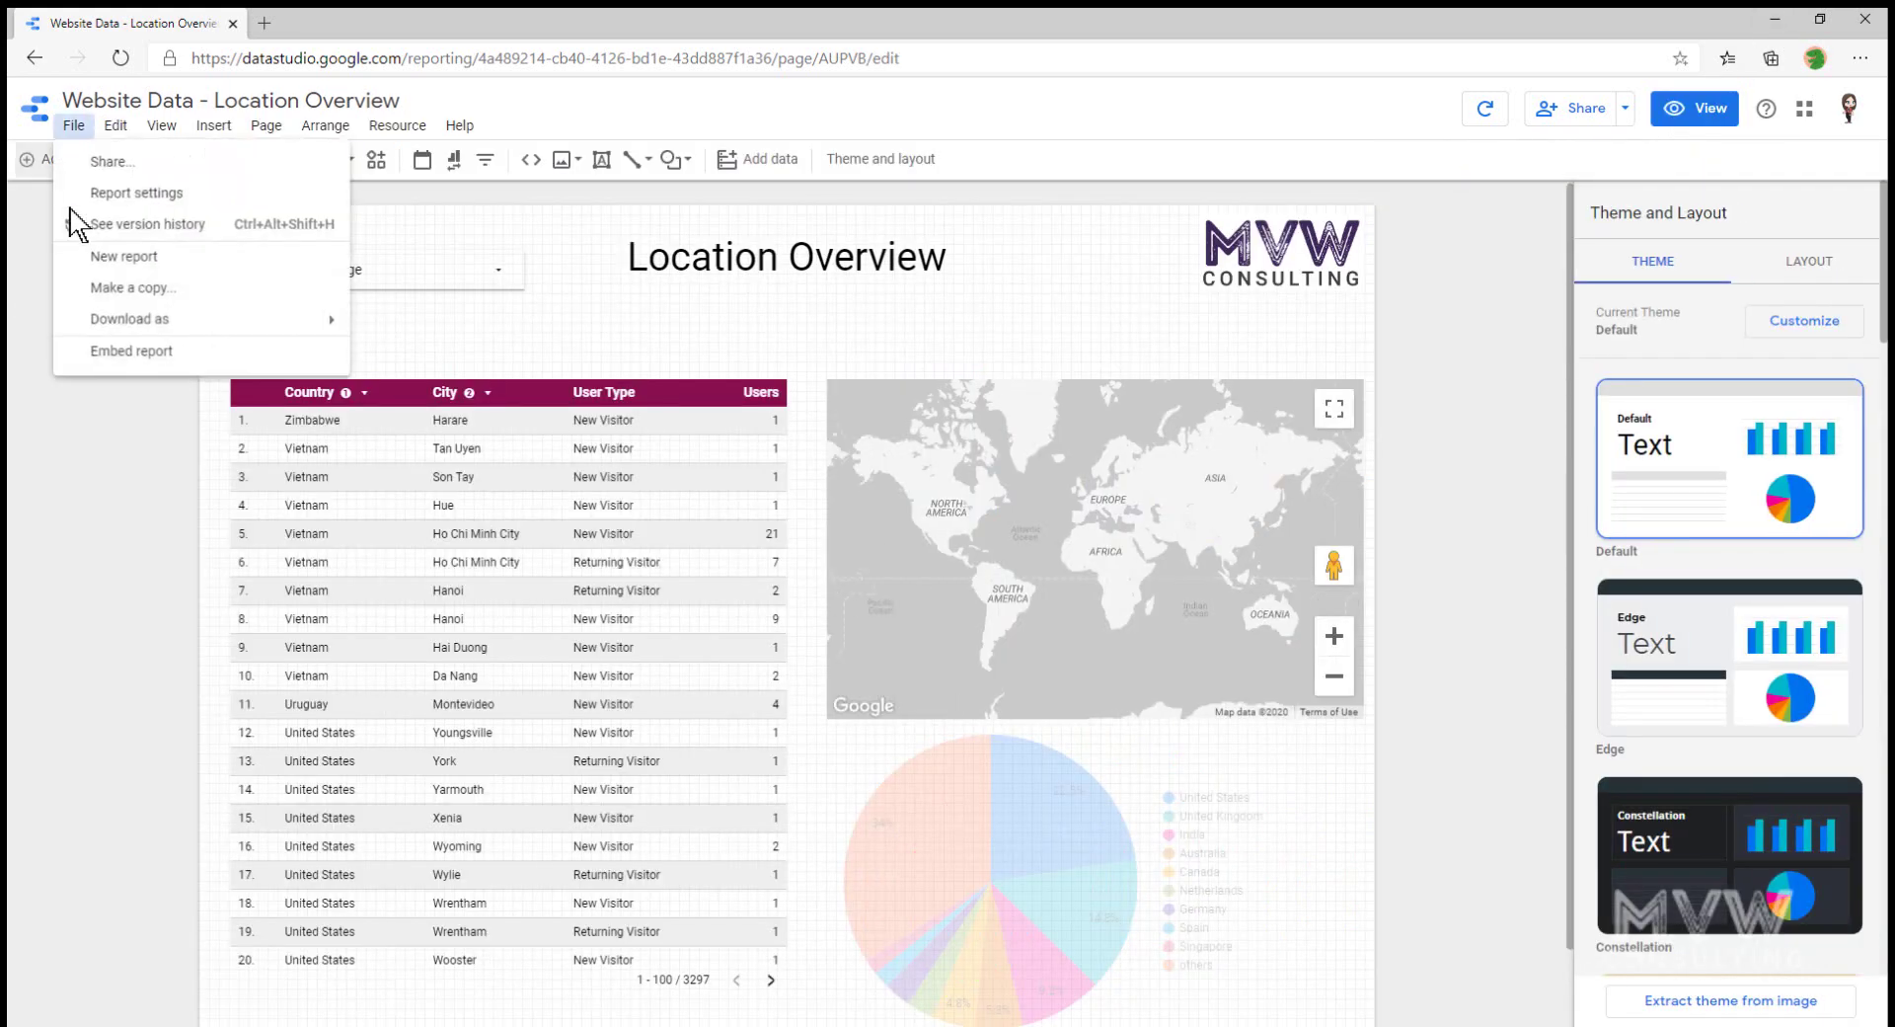
click(128, 192)
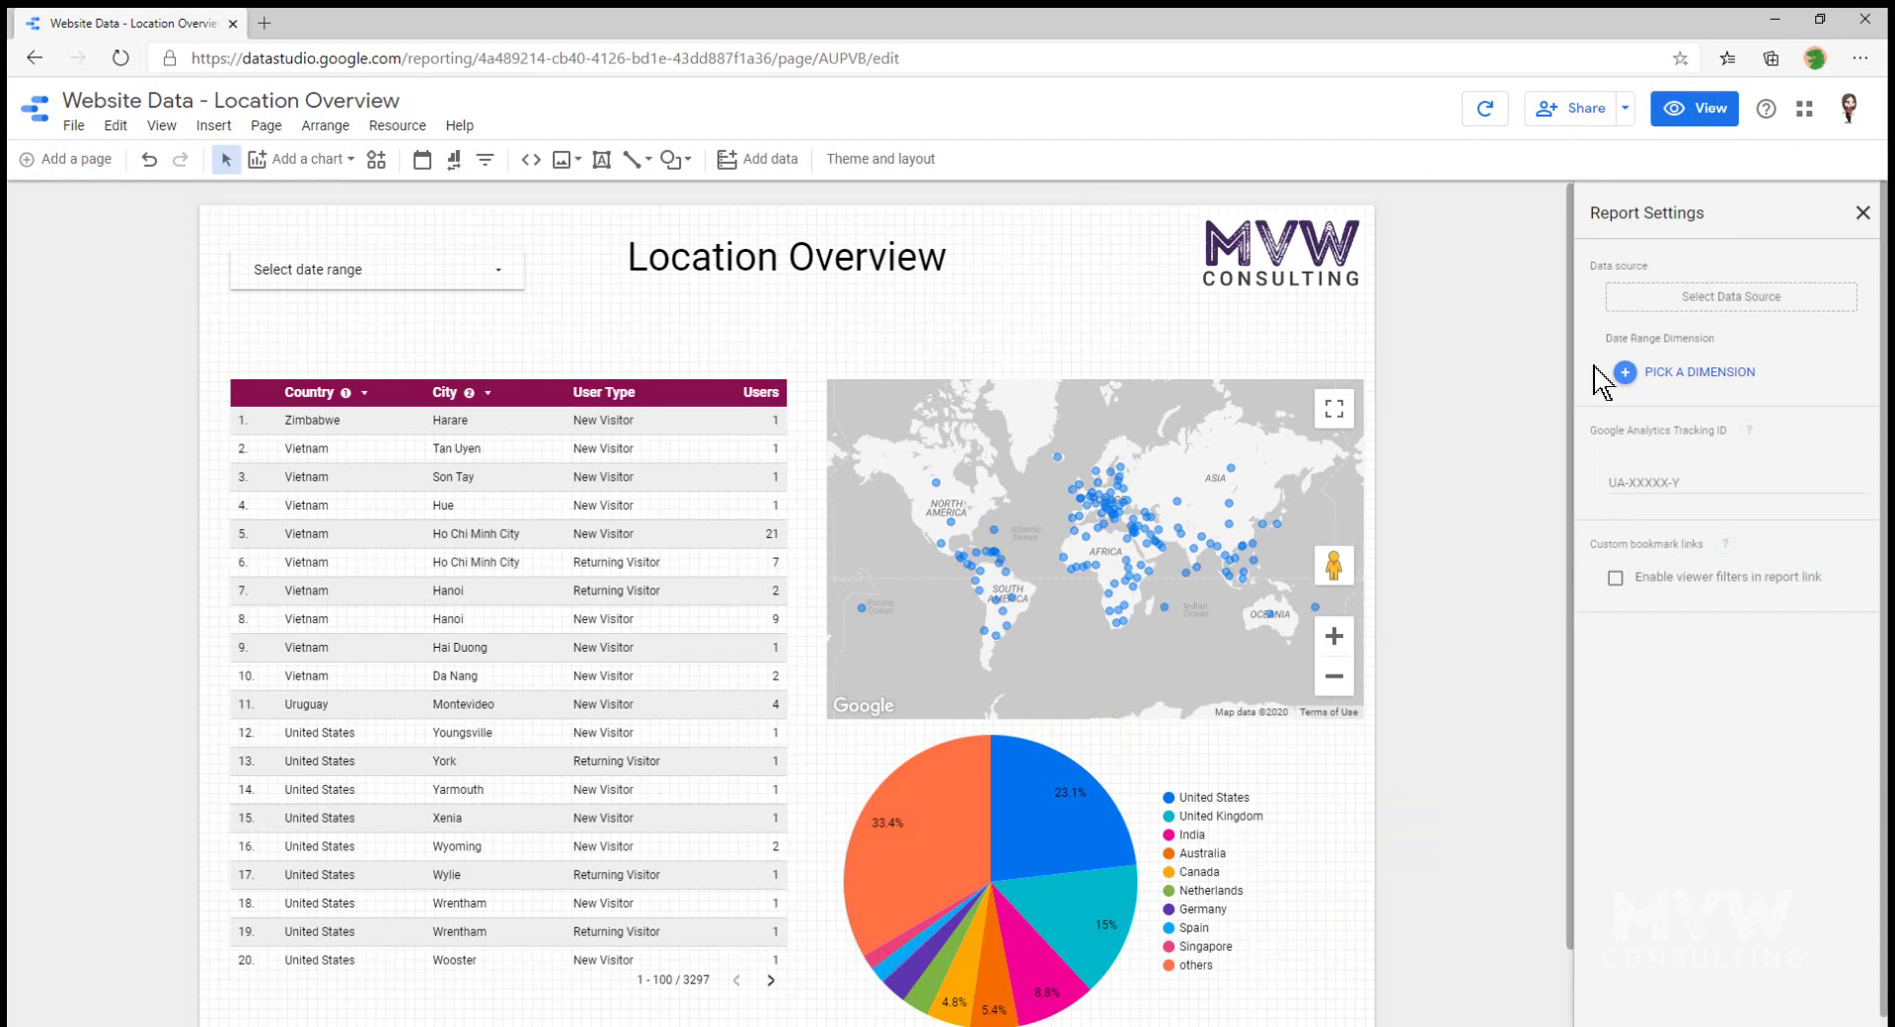
click(1495, 501)
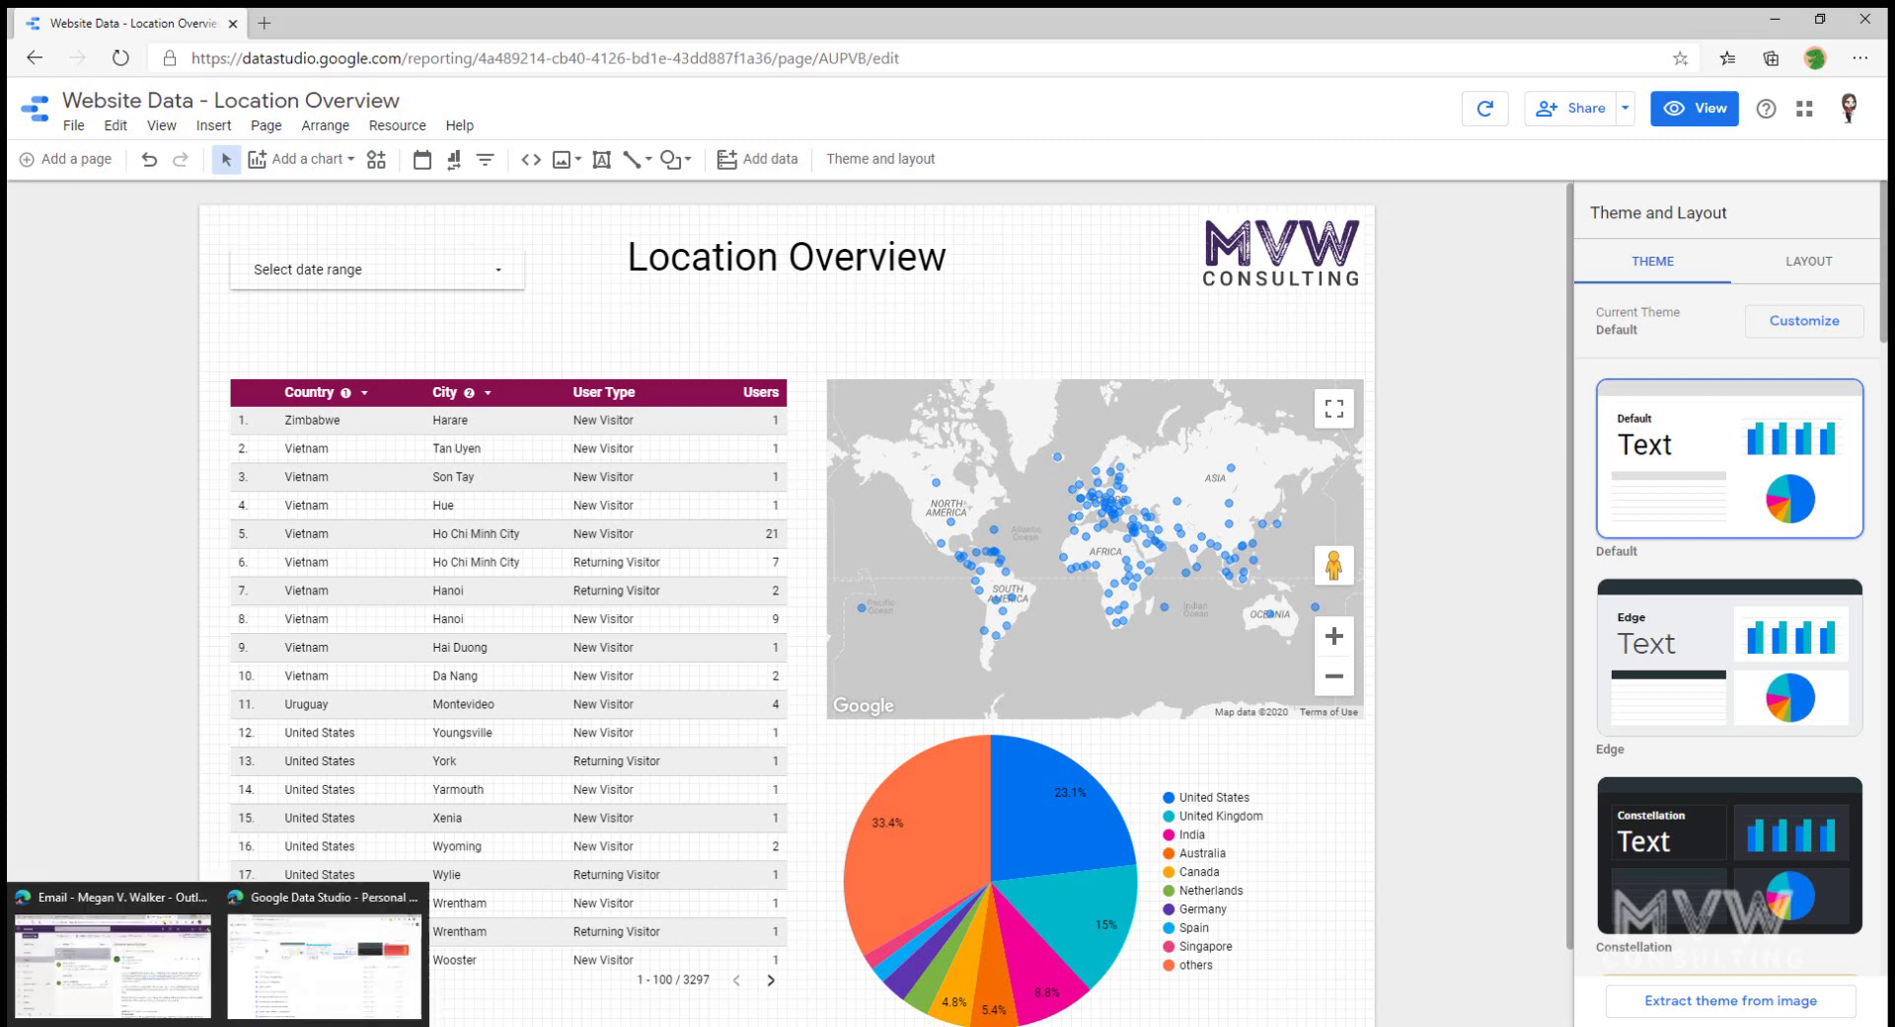
- Switch to the other Data Studio browser window from the taskbar
mouse_move(176, 1025)
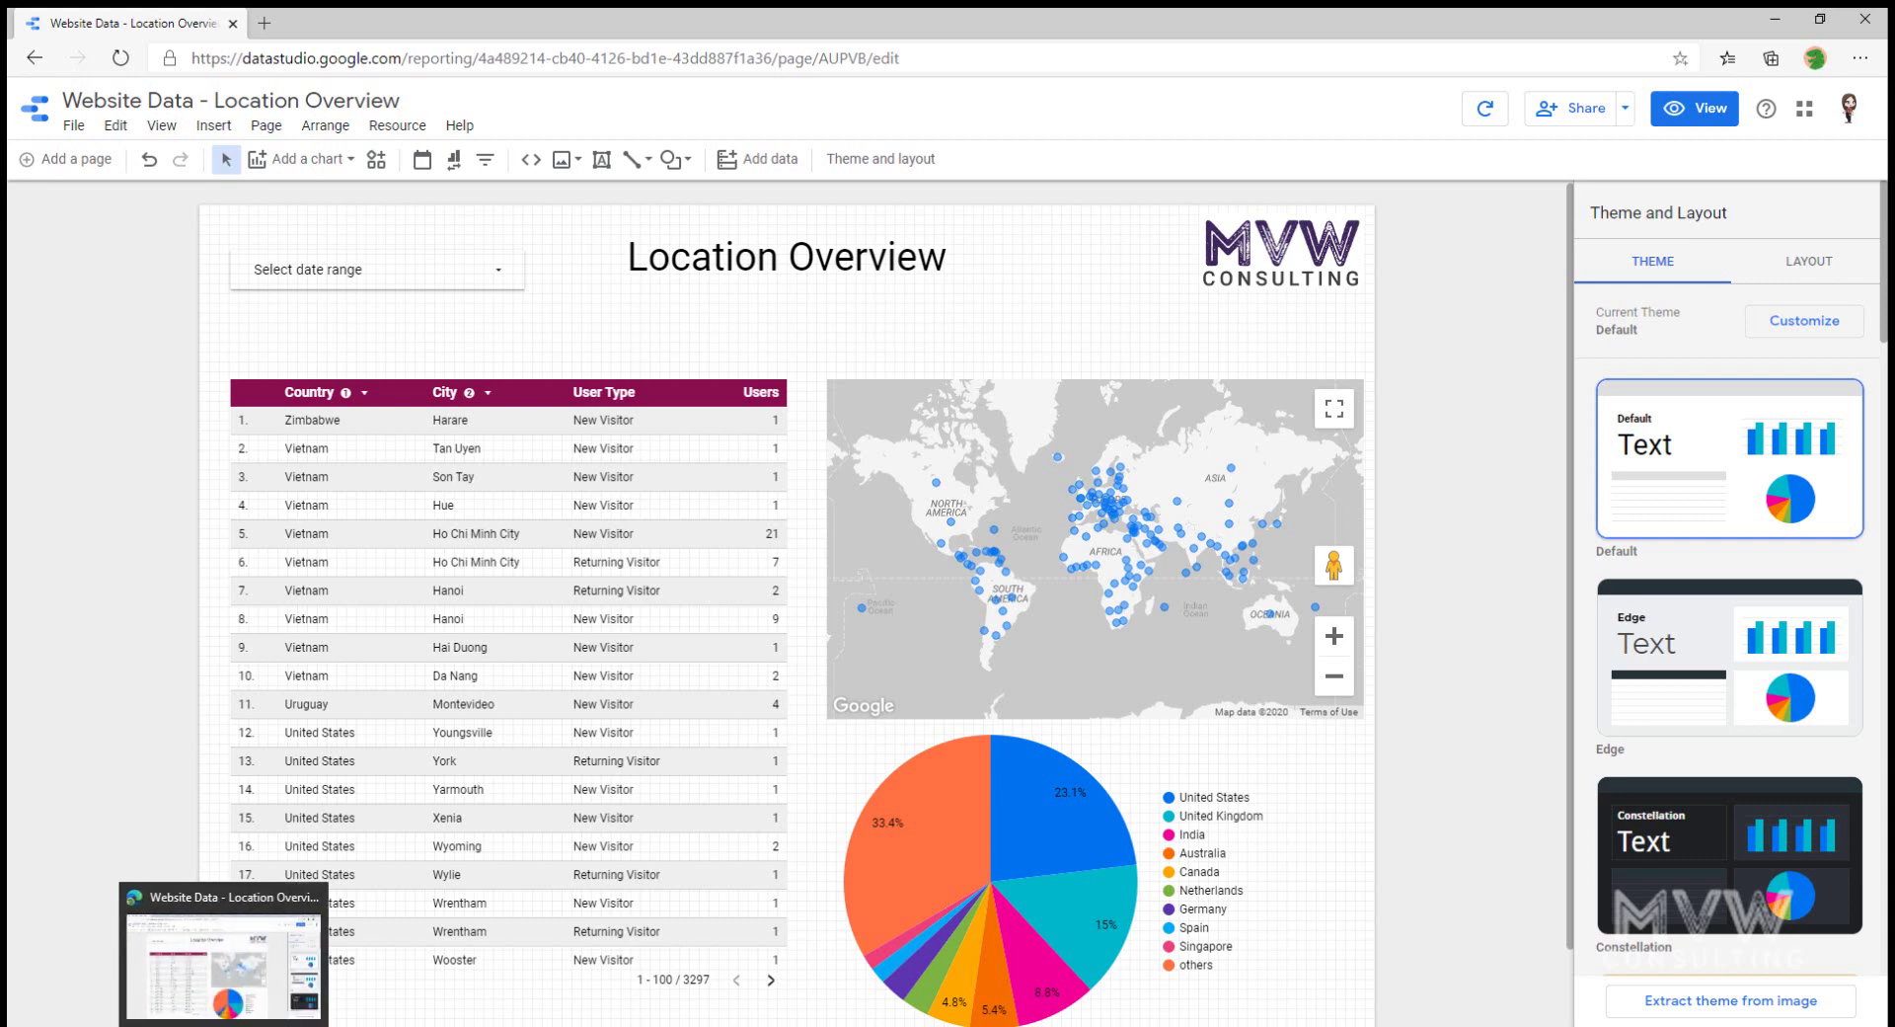
click(173, 1024)
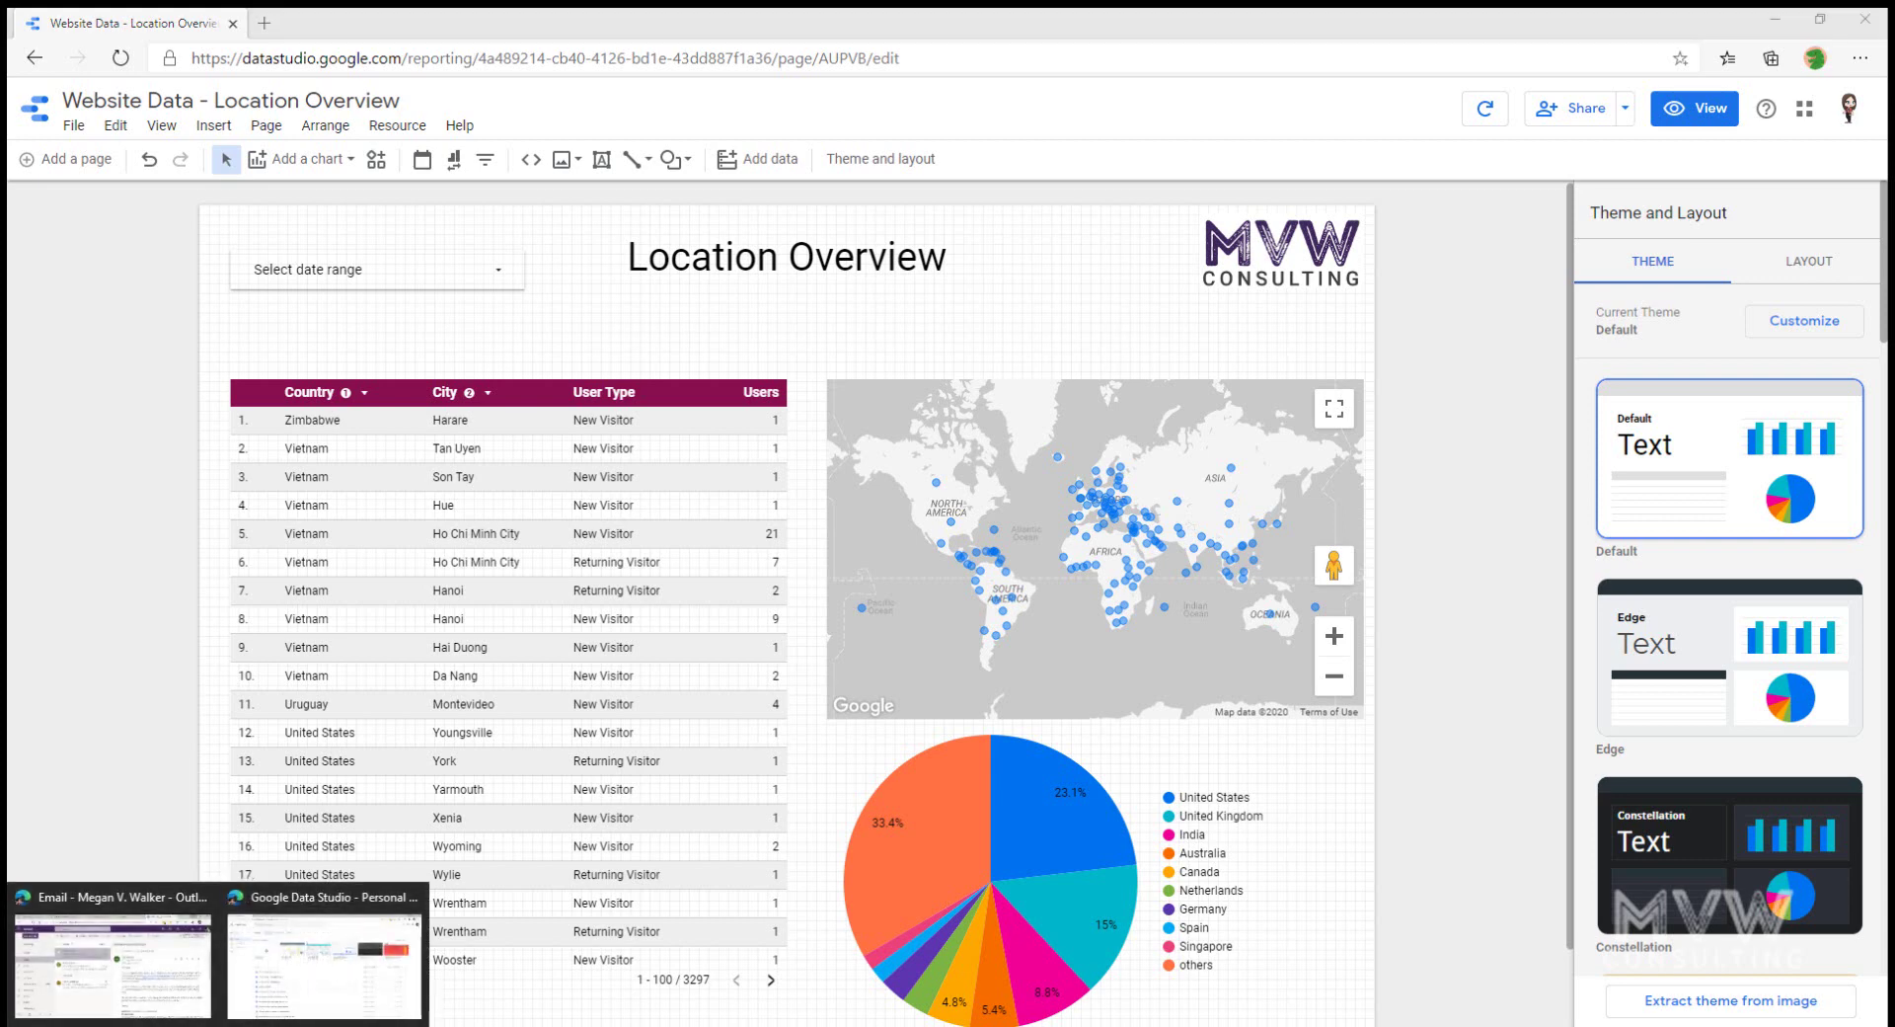
click(249, 1009)
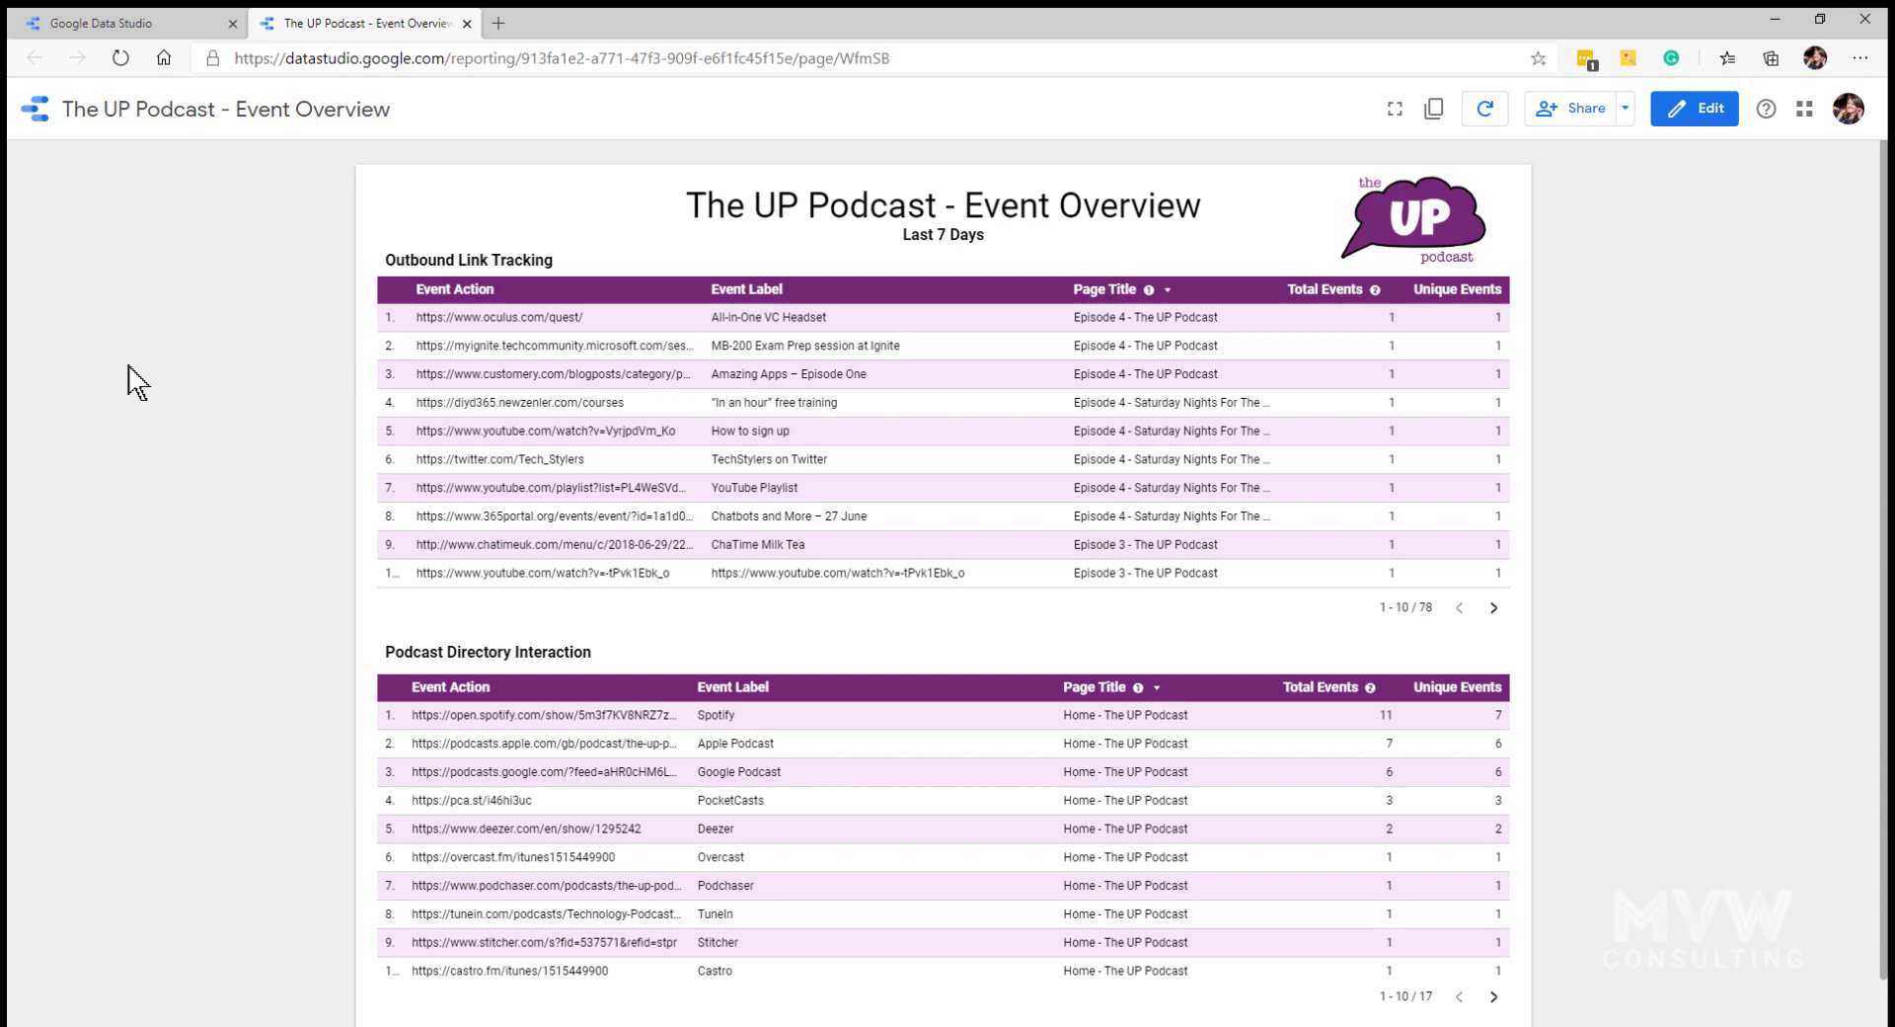
- Return to the Google Data Studio tab with the recent reports list
click(131, 22)
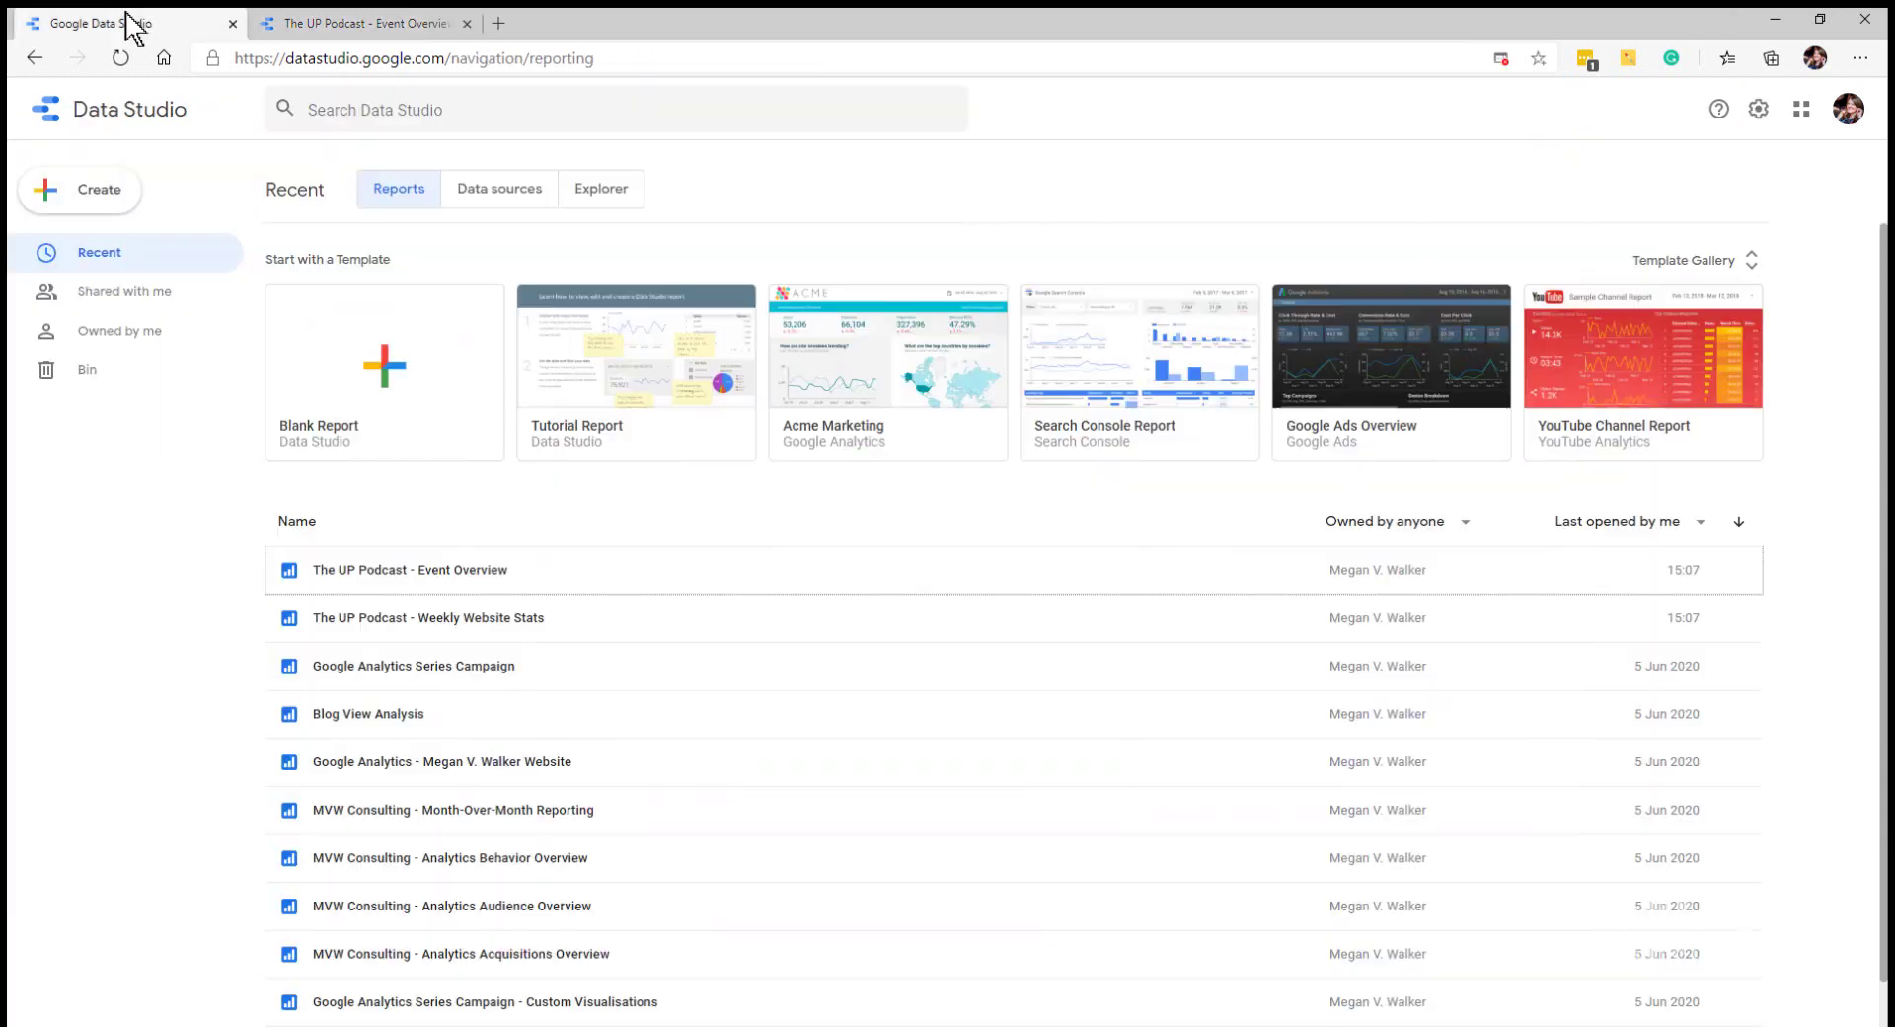
- Open The UP Podcast - Weekly Website Stats report and scroll through its contents
click(450, 618)
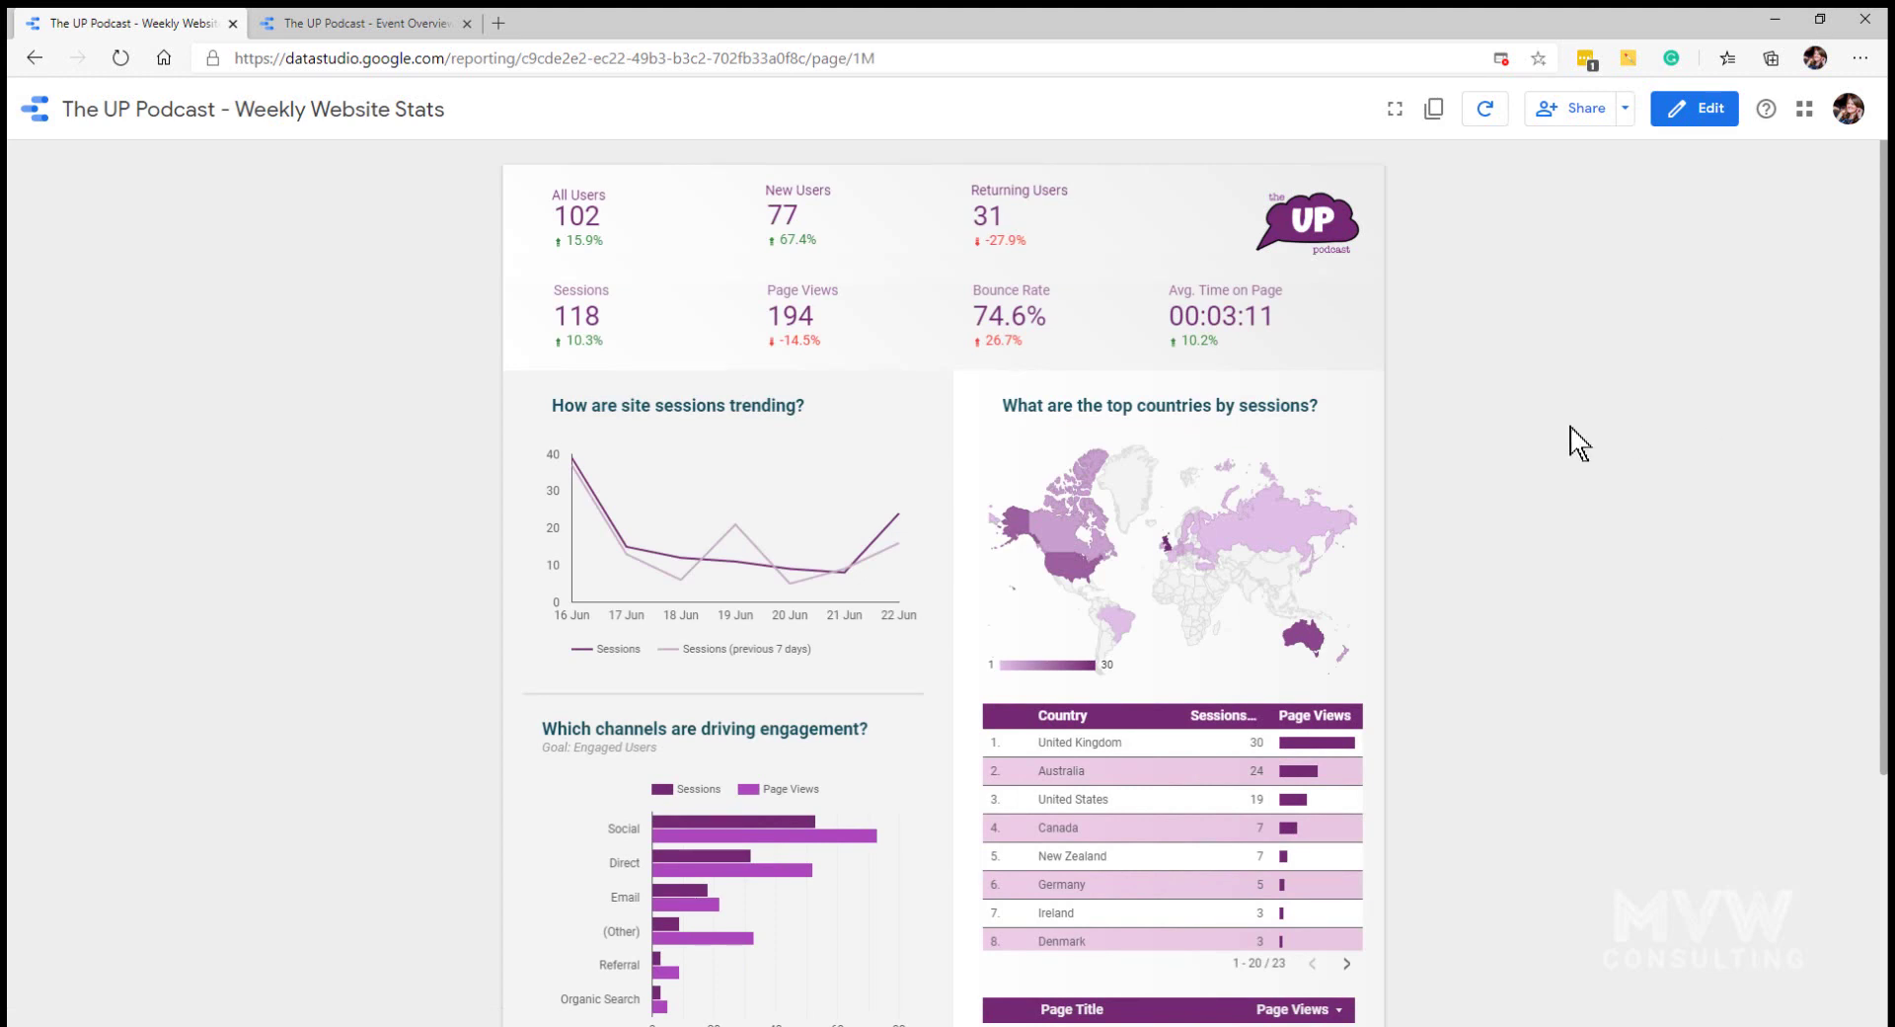
scroll(1335, 498, down, 4)
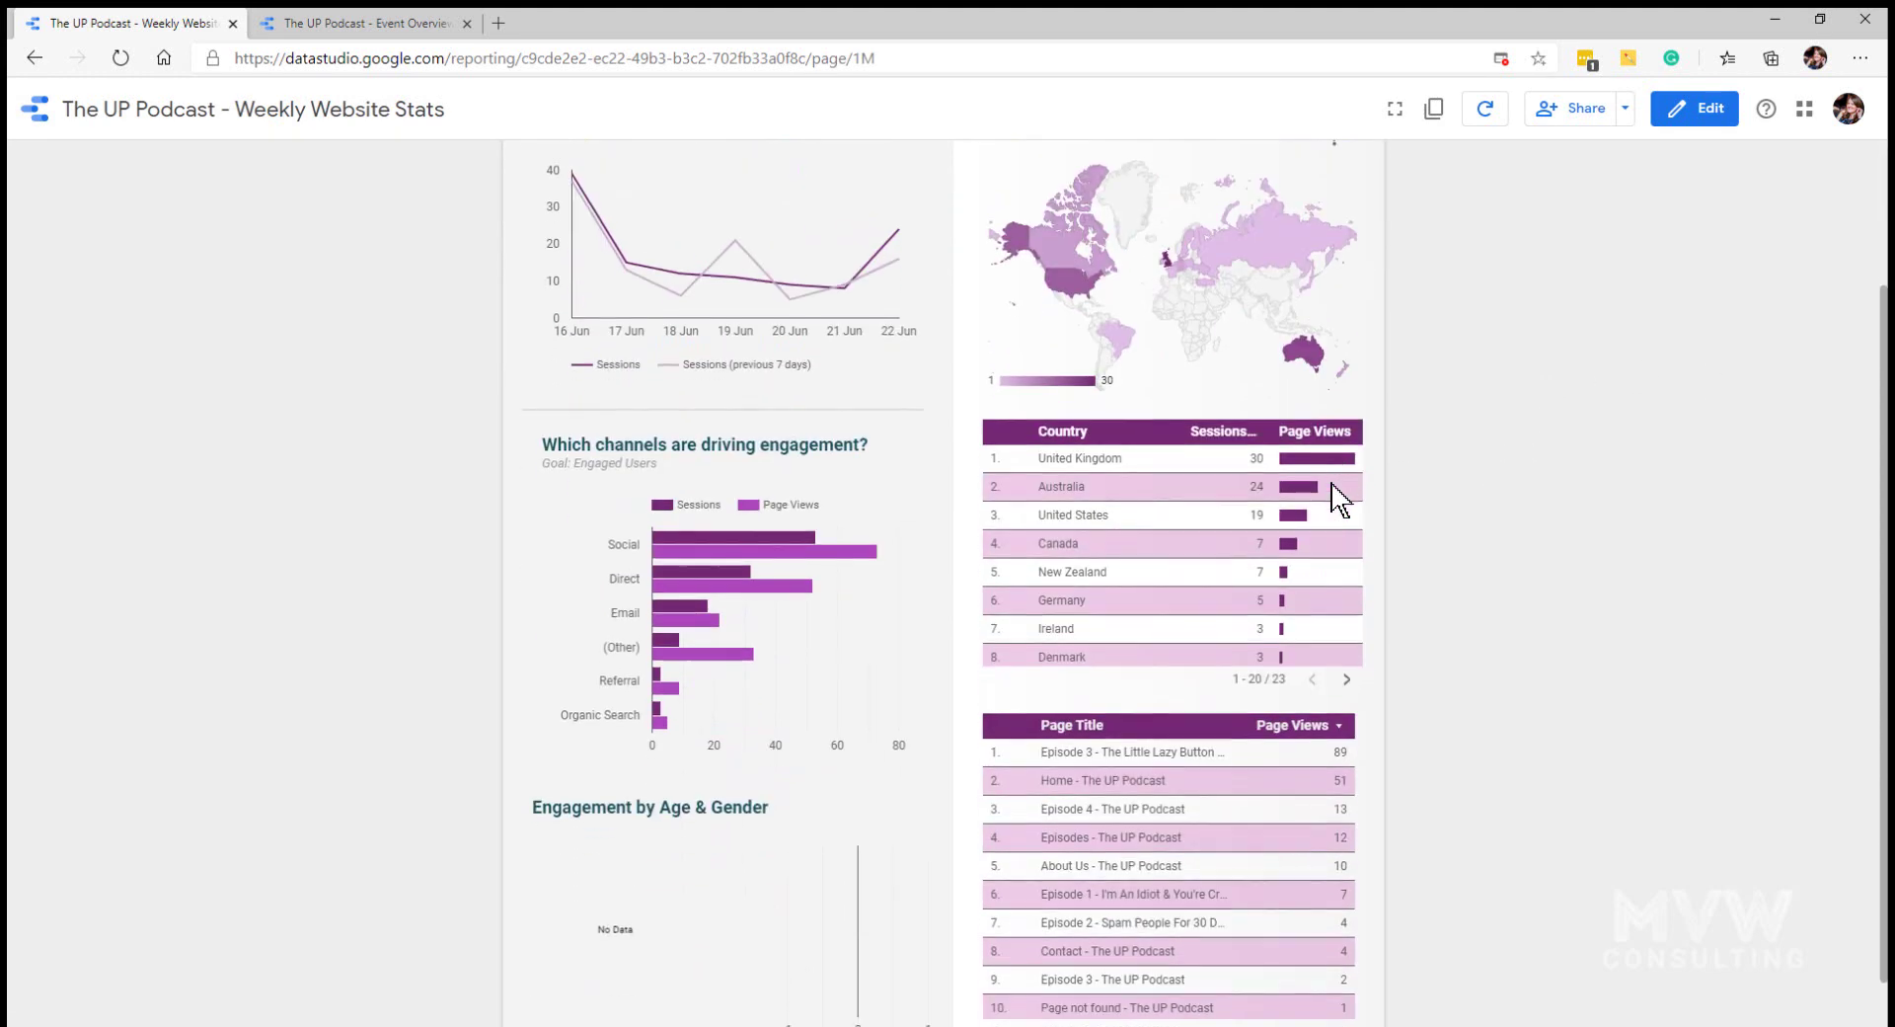
scroll(1546, 537, up, 4)
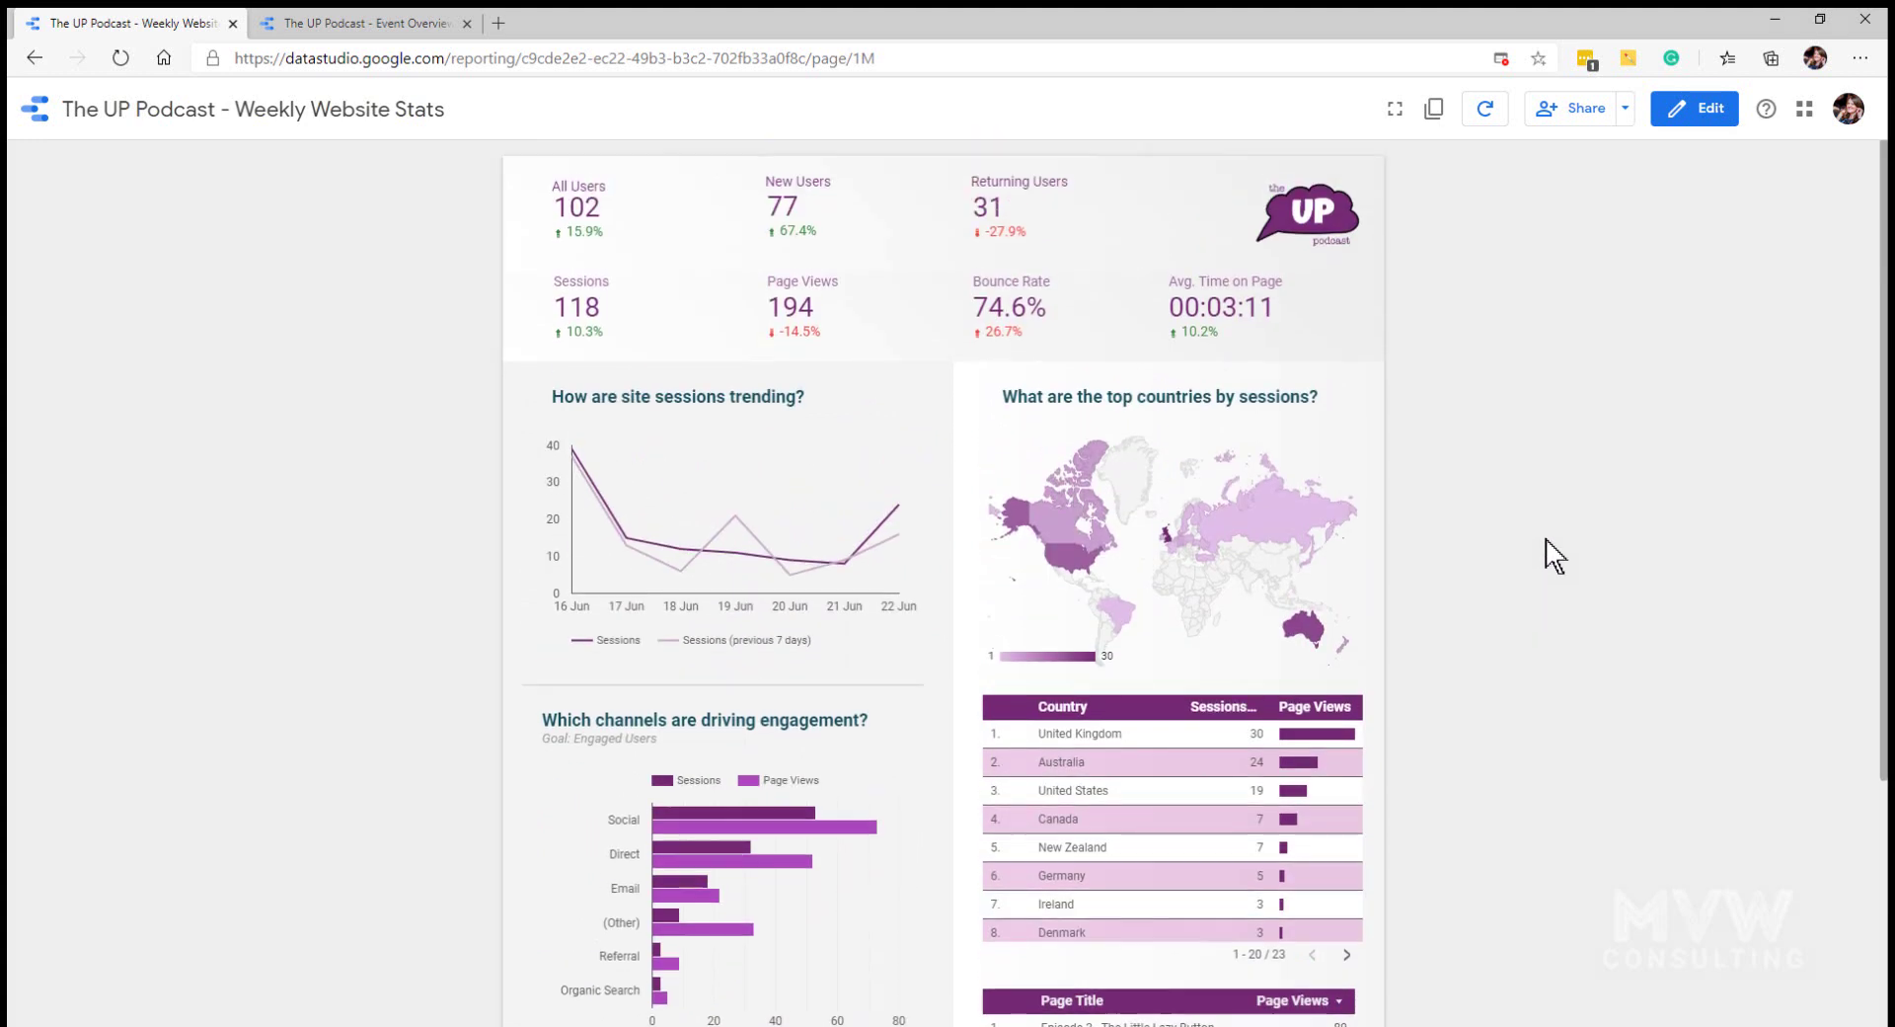